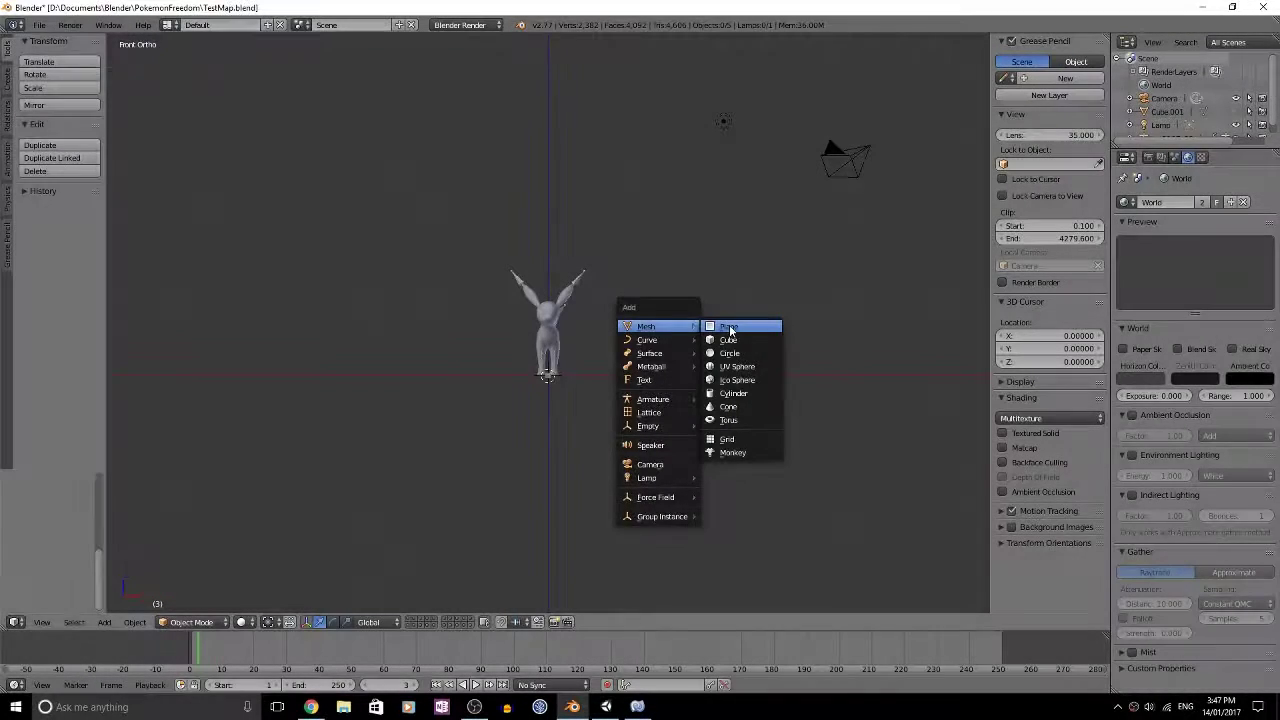
Step: Add a cube at the scene's centre and raise its geometry 1 unit so its base sits on the ground
left_click(743, 345)
key("Tab")
left_click_drag(553, 332, 554, 293)
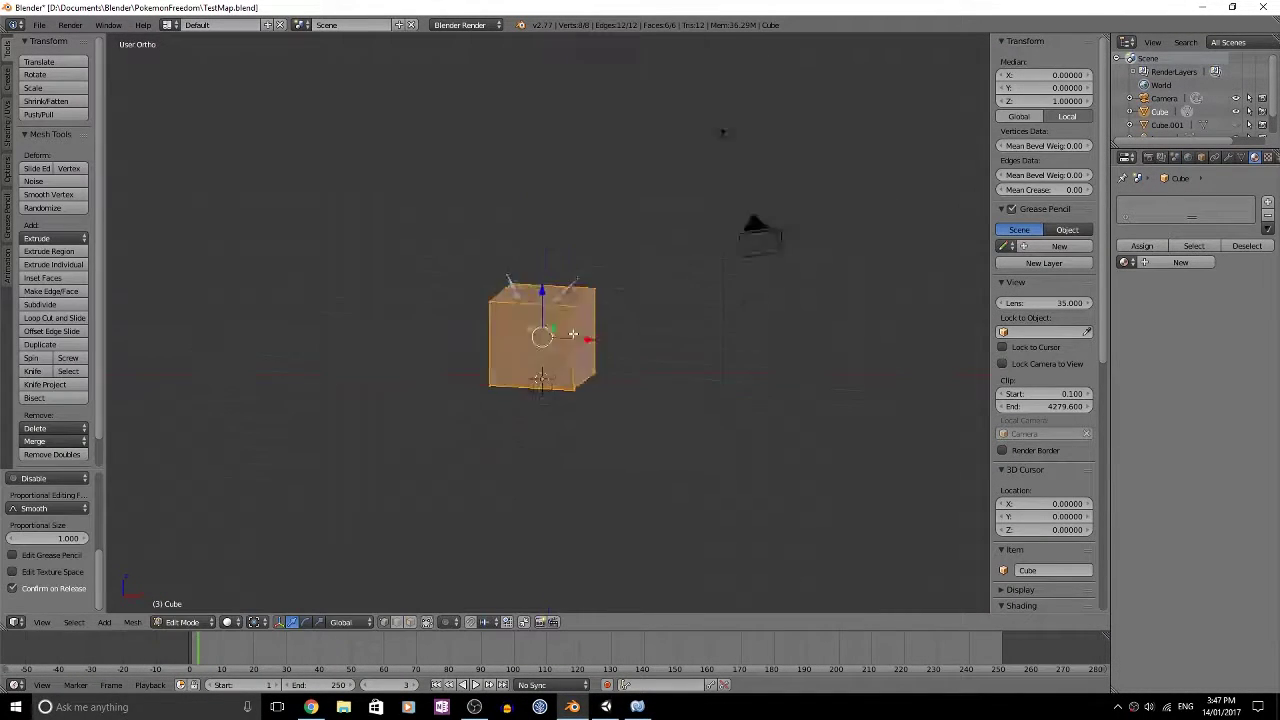
key("Tab")
middle_click_drag(634, 318, 592, 354)
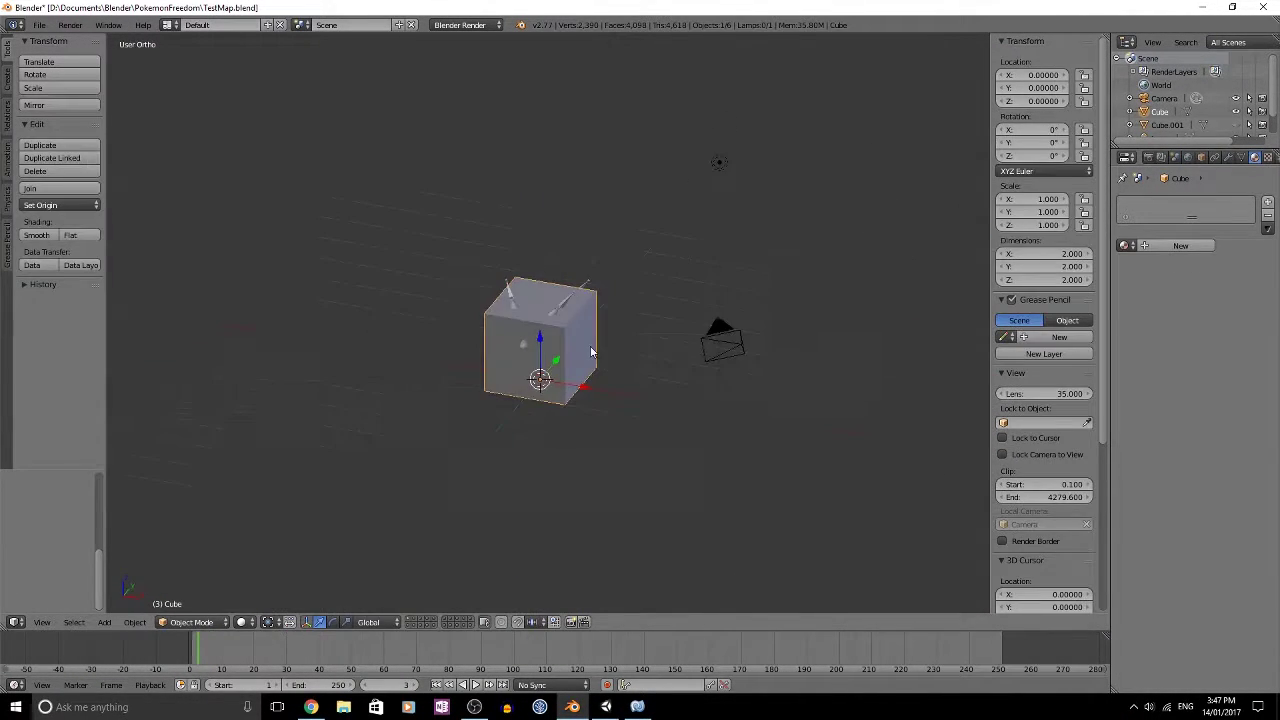
Step: Move the cube's faces outward to enlarge it into a block 8 units deep and 5 units high
key("Tab")
right_click(565, 328)
left_click(422, 623)
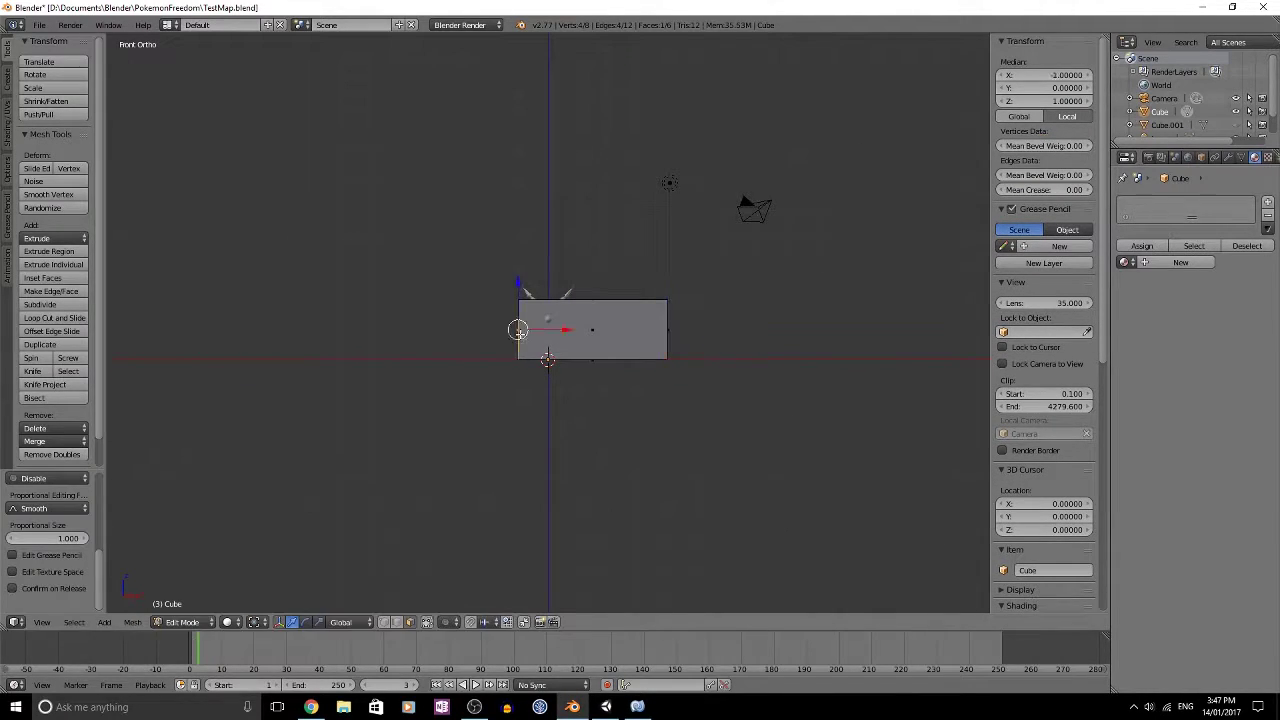
left_click_drag(622, 252, 622, 163)
key("a")
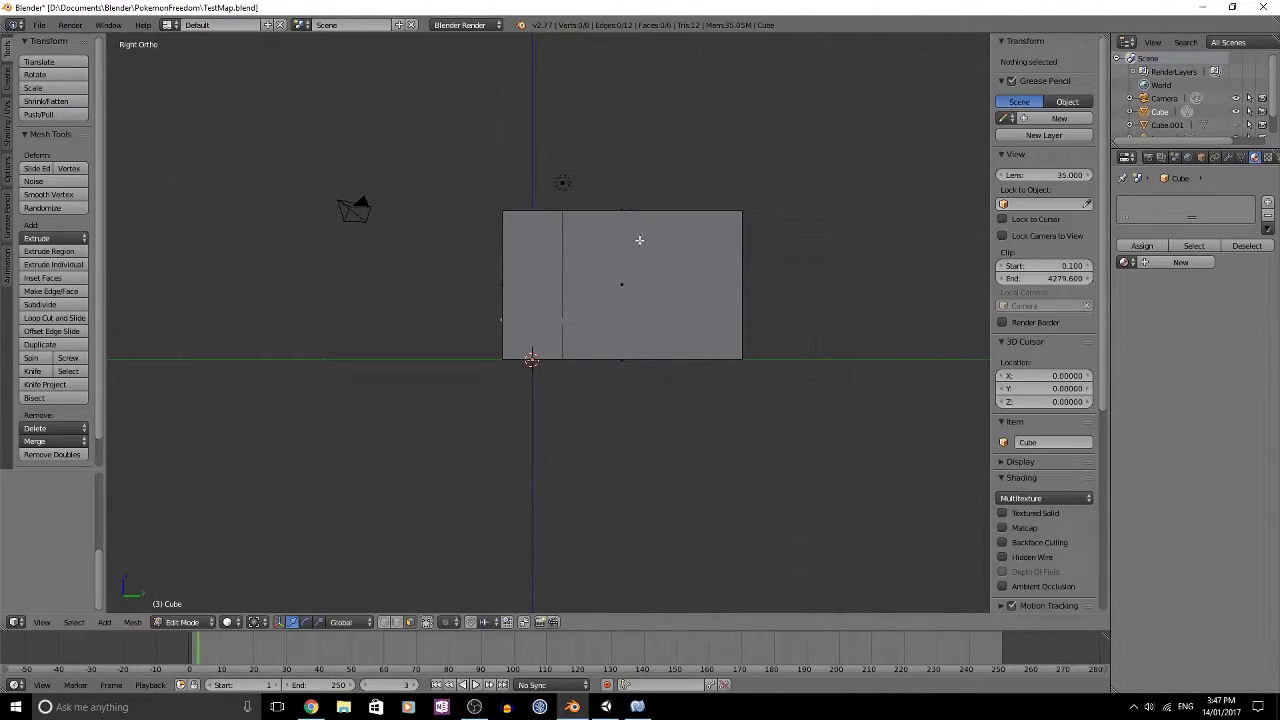
Step: Divide the block with one centred loop cut along its length and one along its width
key("ctrl+r")
left_click(630, 242)
key("a")
key("KP_1")
key("ctrl+r")
left_click(549, 223)
key("a")
Step: Raise the top face's centre vertex to Z 8 to form a roof peak
middle_click_drag(549, 250, 510, 300)
key("KP_1")
right_click(561, 192)
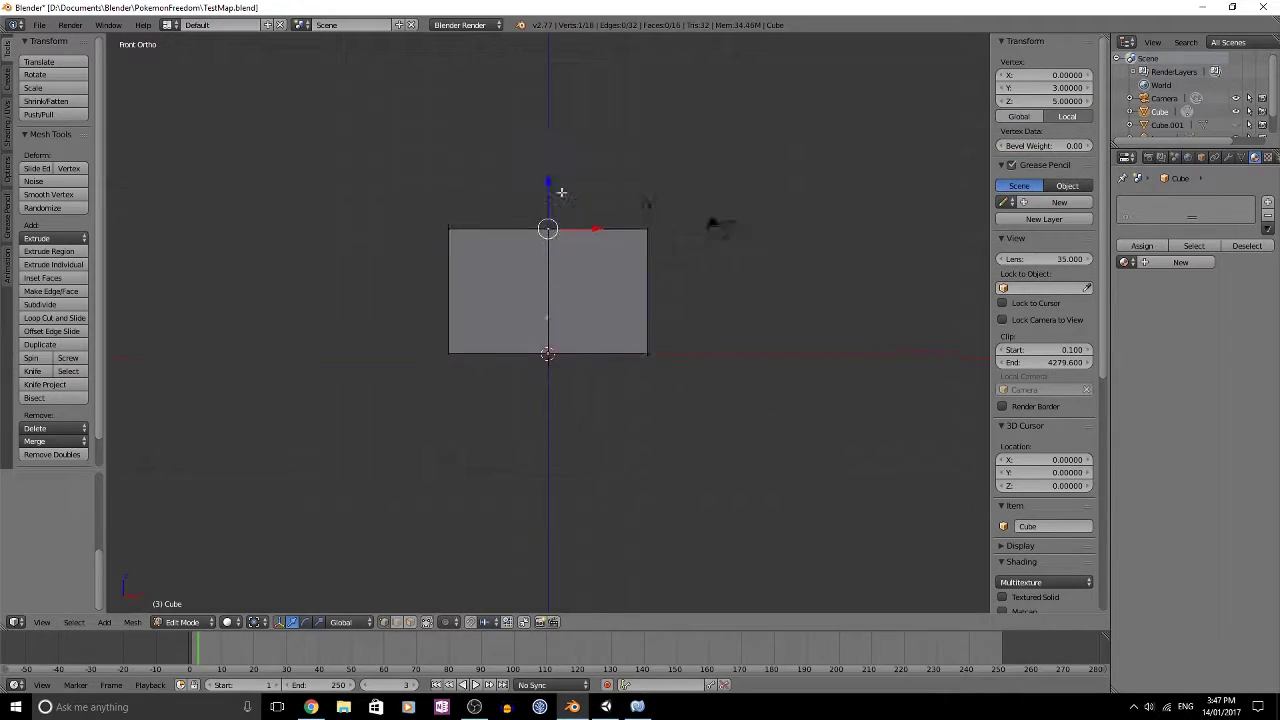
left_click(616, 238)
Step: Widen the building by moving its left wall to X -8 and its right wall to X 8
key("a")
key("b")
left_click_drag(443, 303, 510, 462)
key("g")
left_click(425, 400)
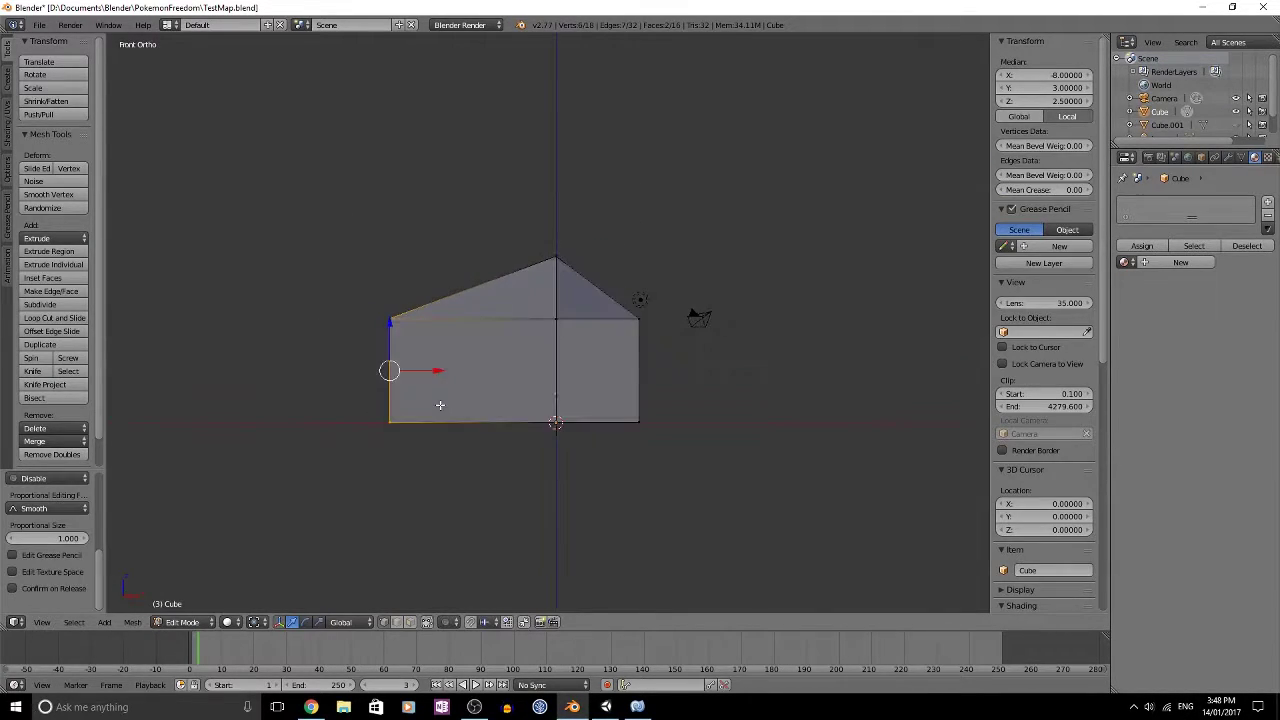
key("a")
key("b")
left_click_drag(606, 292, 674, 448)
Step: Move the whole building backward along Y so it stands behind the character model
key("KP_7")
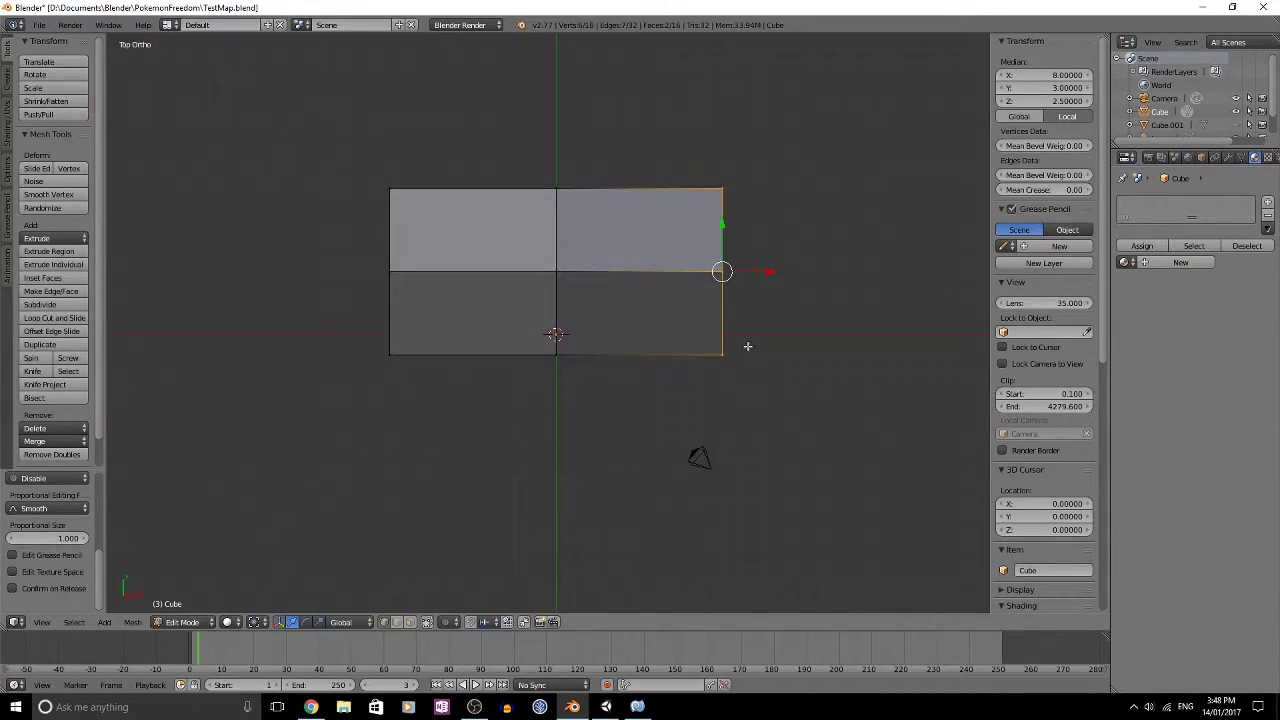
scroll(750, 346, "down", 5)
key("Tab")
middle_click_drag(651, 342, 516, 412)
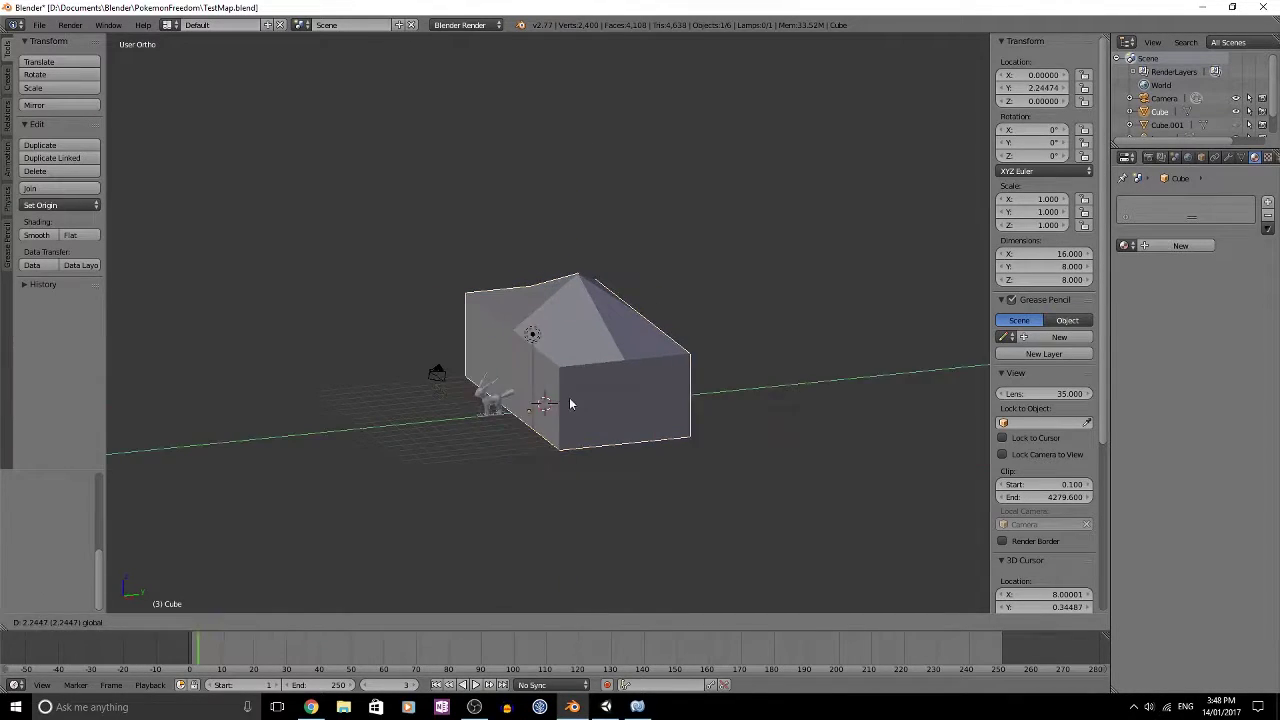
scroll(592, 402, "up", 4)
scroll(622, 396, "down", 3)
scroll(622, 396, "up", 1)
Step: Raise all eave and roof vertices about 2 units to make the walls taller
key("Tab")
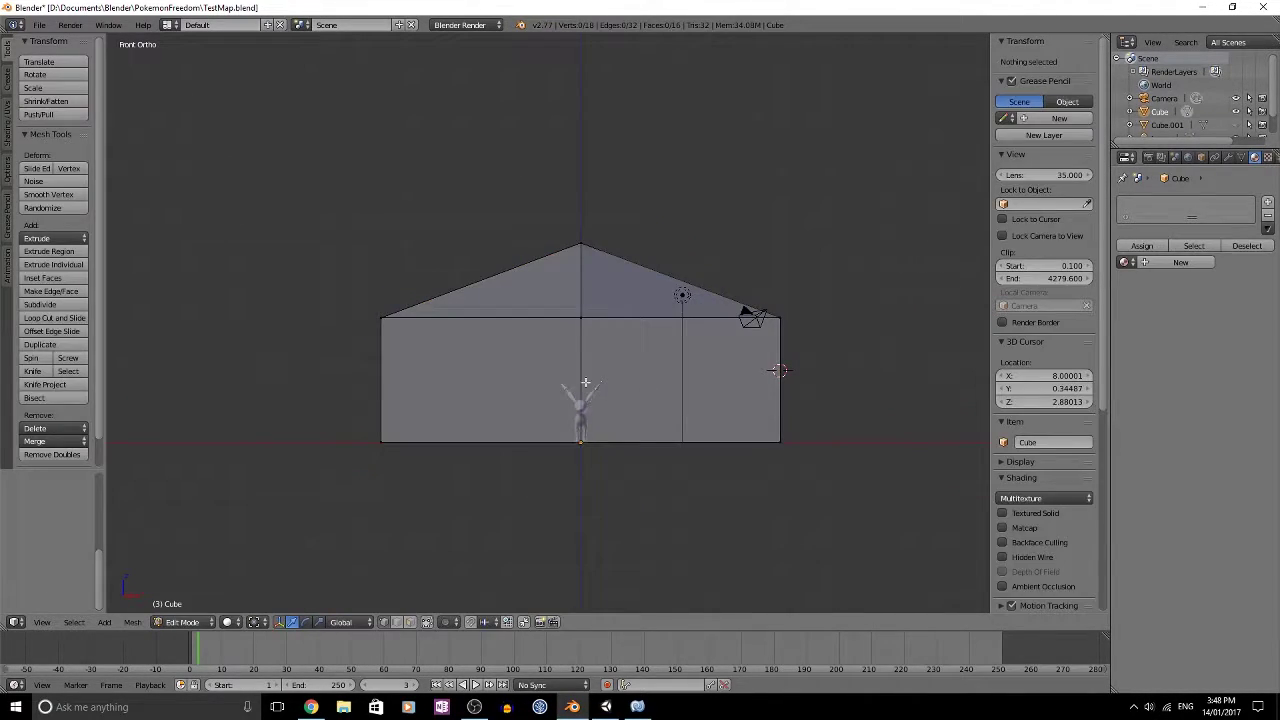
key("Tab")
key("Tab")
key("b")
left_click_drag(345, 205, 825, 352)
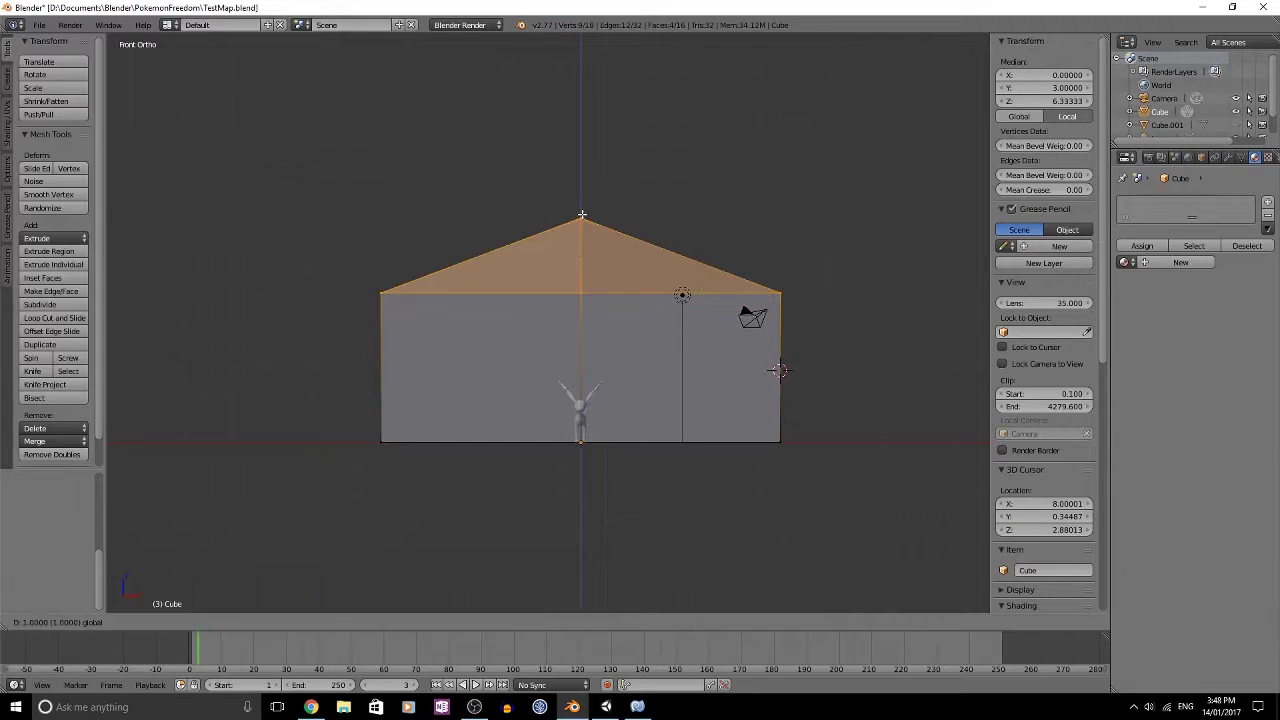
Step: Move the left wall out to X -10 and the right wall out to X 10
right_click(431, 342)
left_click(373, 355)
key("a")
key("b")
left_click_drag(880, 475, 747, 237)
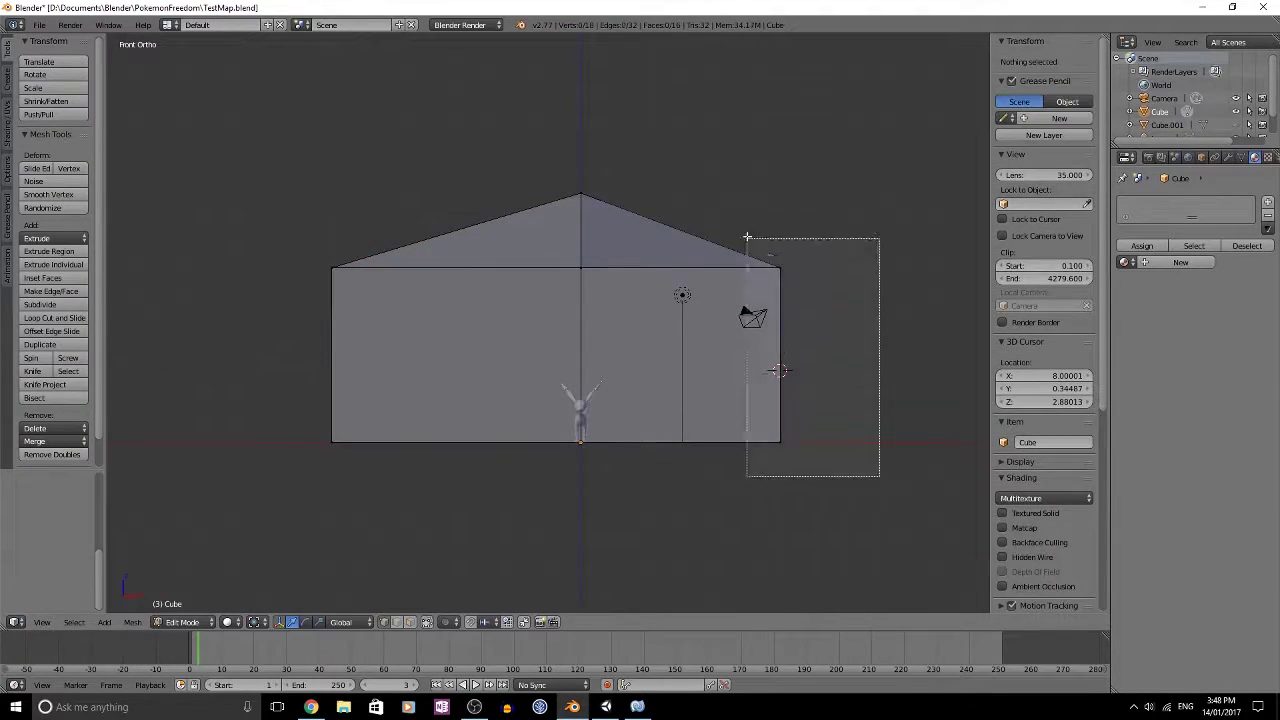
key("g")
key("x")
left_click(866, 357)
Step: Push the rear wall and the roof's middle row backward along Y to deepen the building
key("a")
middle_click_drag(622, 350, 776, 385)
key("KP_7")
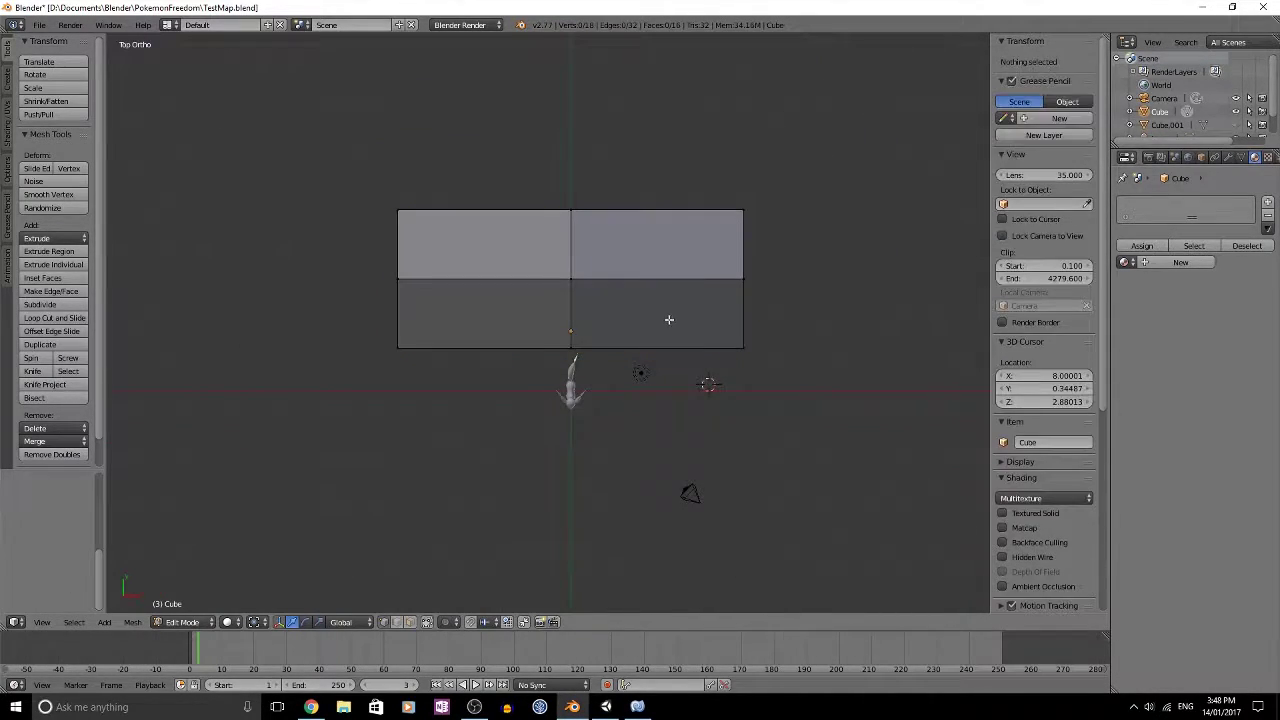
key("b")
left_click_drag(868, 264, 348, 182)
key("a")
key("b")
left_click_drag(800, 222, 350, 165)
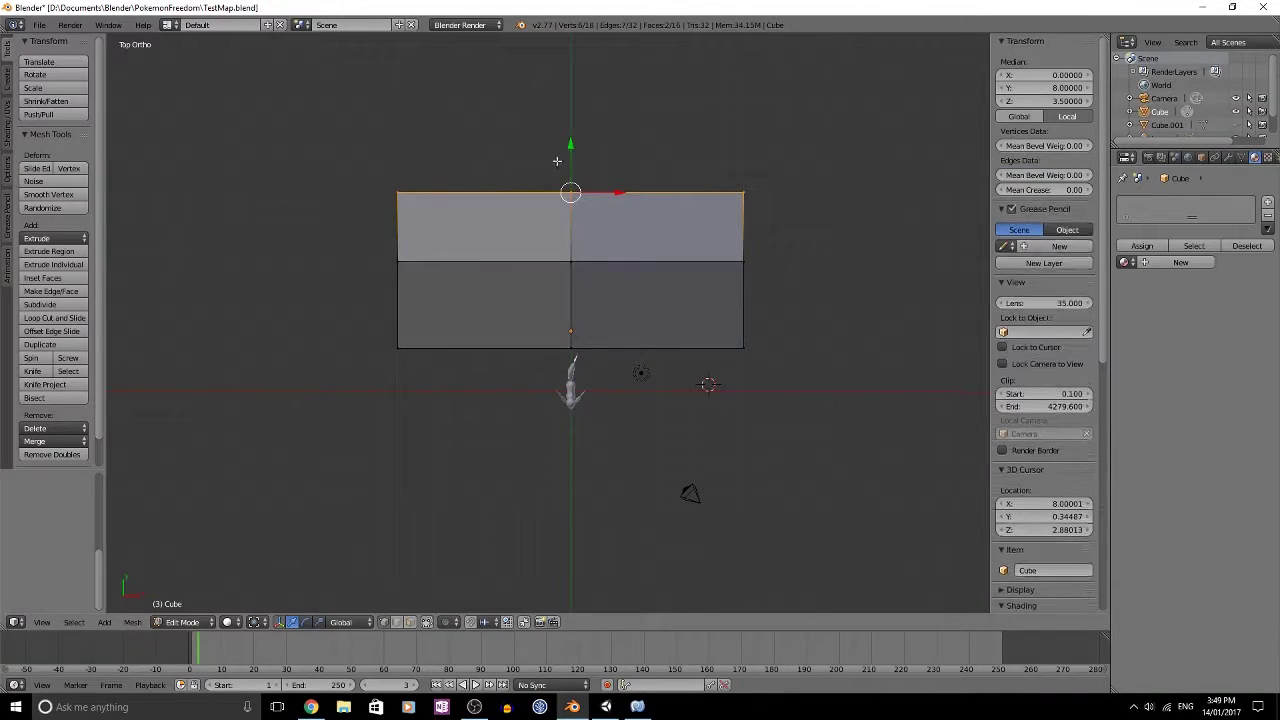
left_click_drag(571, 148, 571, 131)
Step: Move the rear wall's centre edge outward to Y 11 to give the back a shallow point
key("a")
left_click_drag(625, 287, 625, 287)
left_click_drag(570, 173, 570, 155)
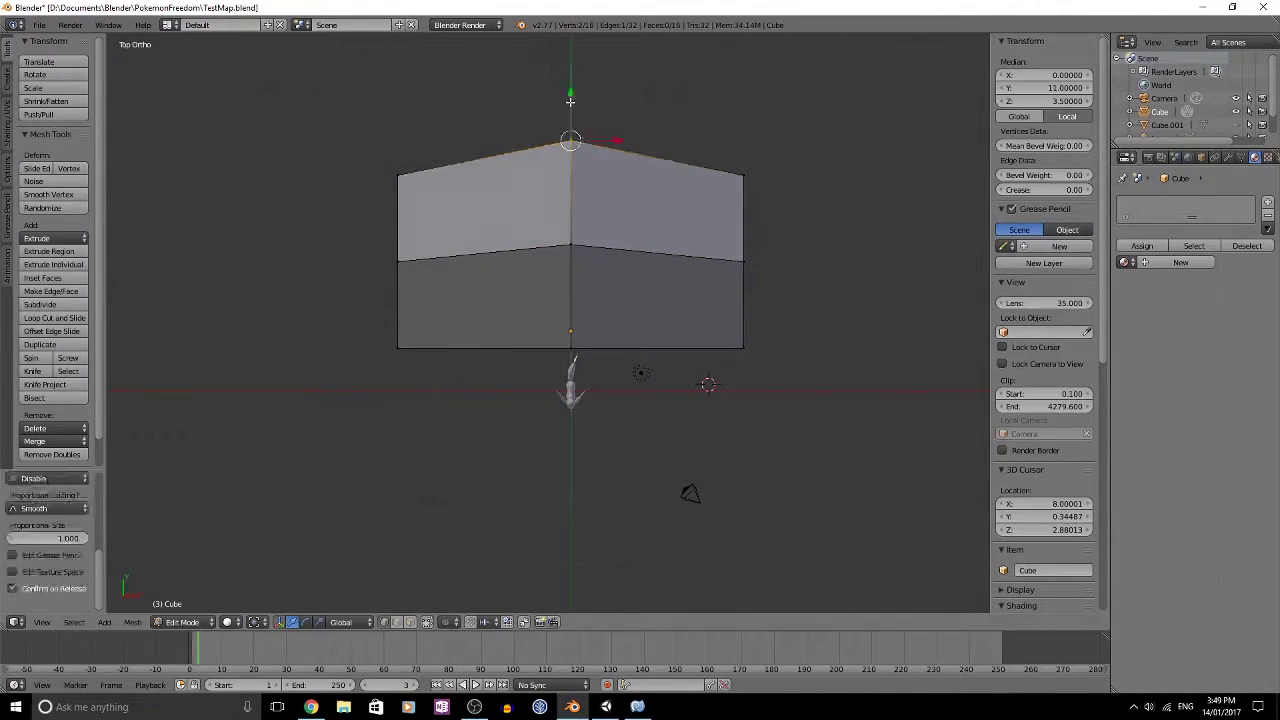
key("a")
key("KP_3")
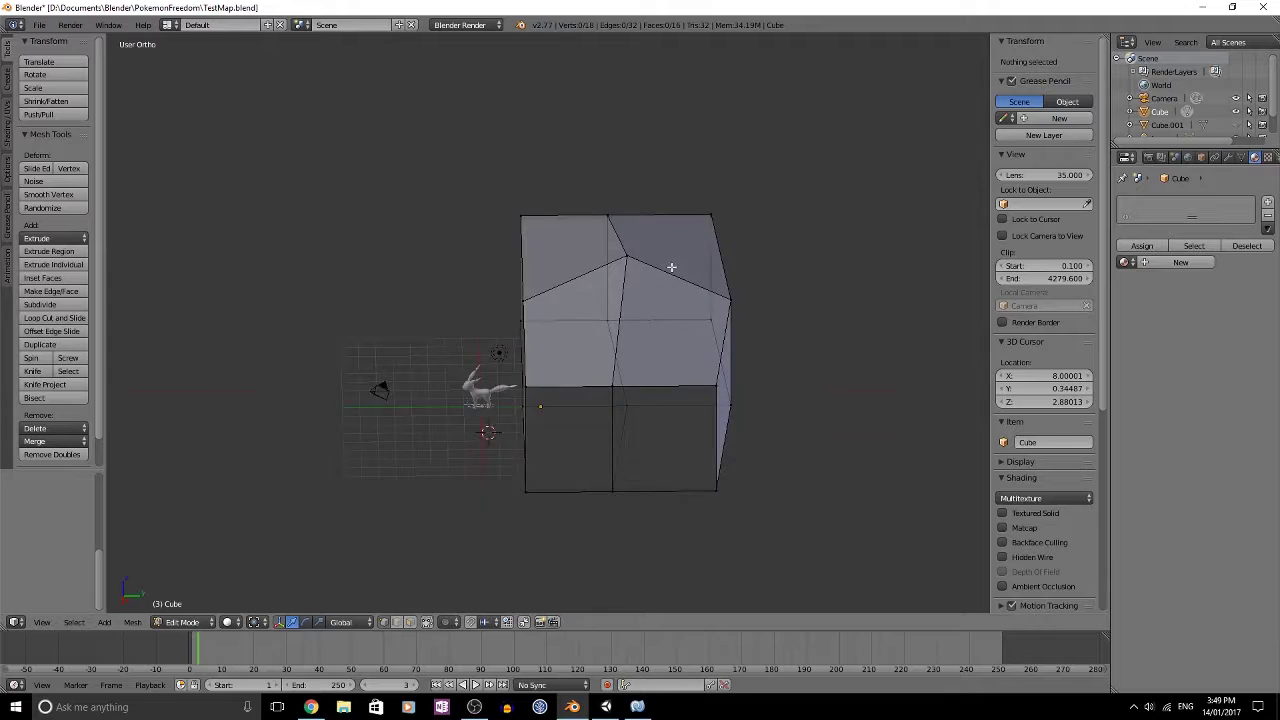
Step: Add a vertical loop cut through each half of the building and move the front corner edges back to Y 0
key("b")
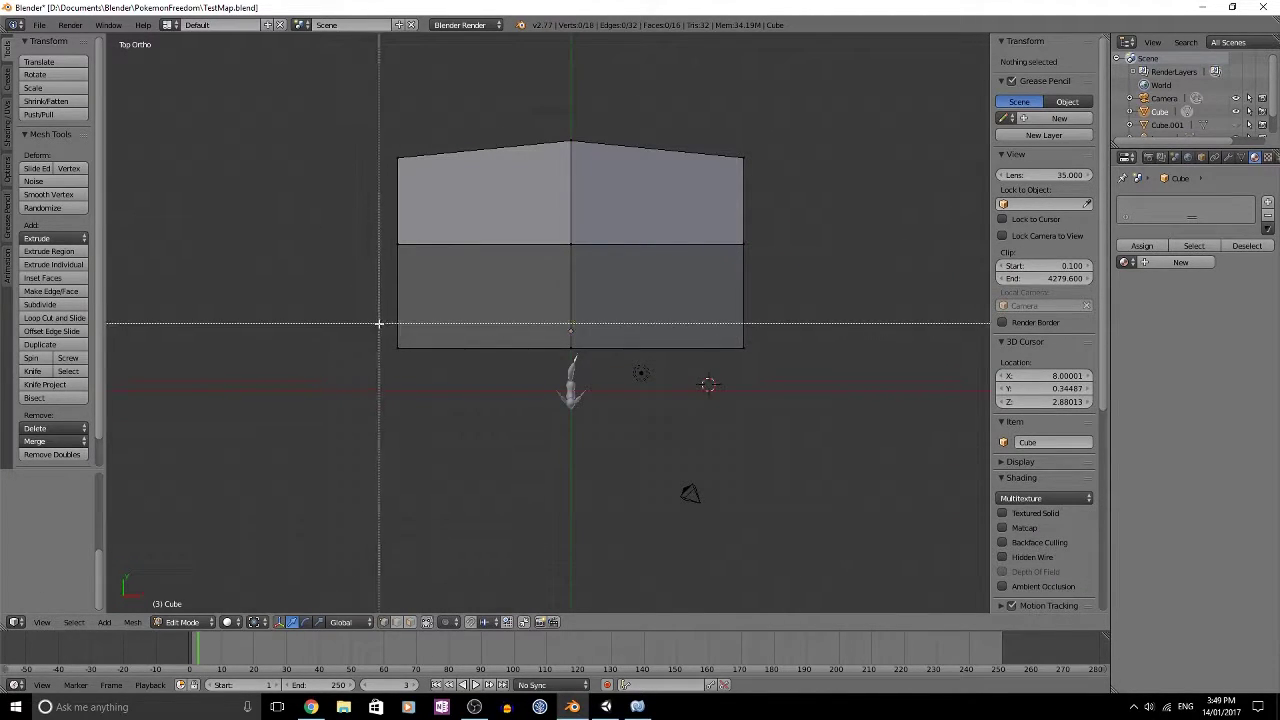
right_click(379, 324)
key("ctrl+r")
left_click(490, 280)
right_click(490, 280)
left_click(657, 250)
right_click(398, 348)
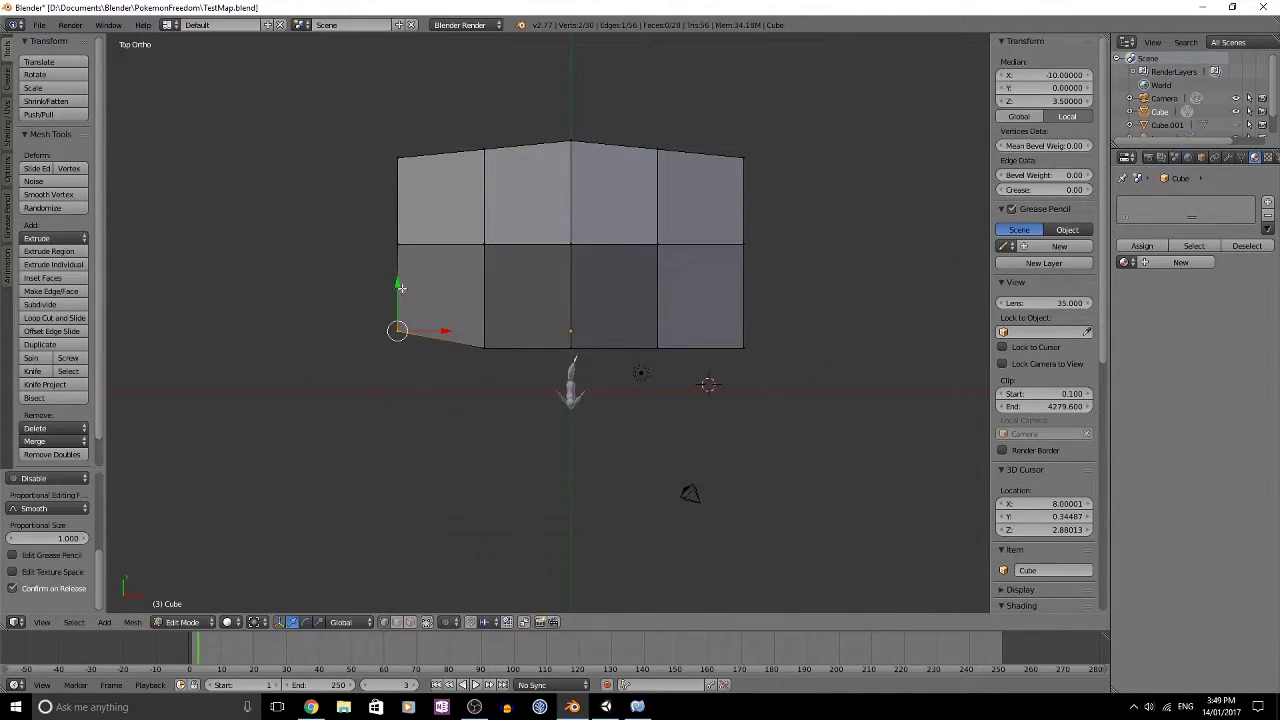
right_click(715, 308)
Step: Delete the vertices of the building's left half
key("b")
left_click_drag(354, 136, 520, 398)
key("x")
left_click(551, 374)
middle_click_drag(556, 372, 624, 268)
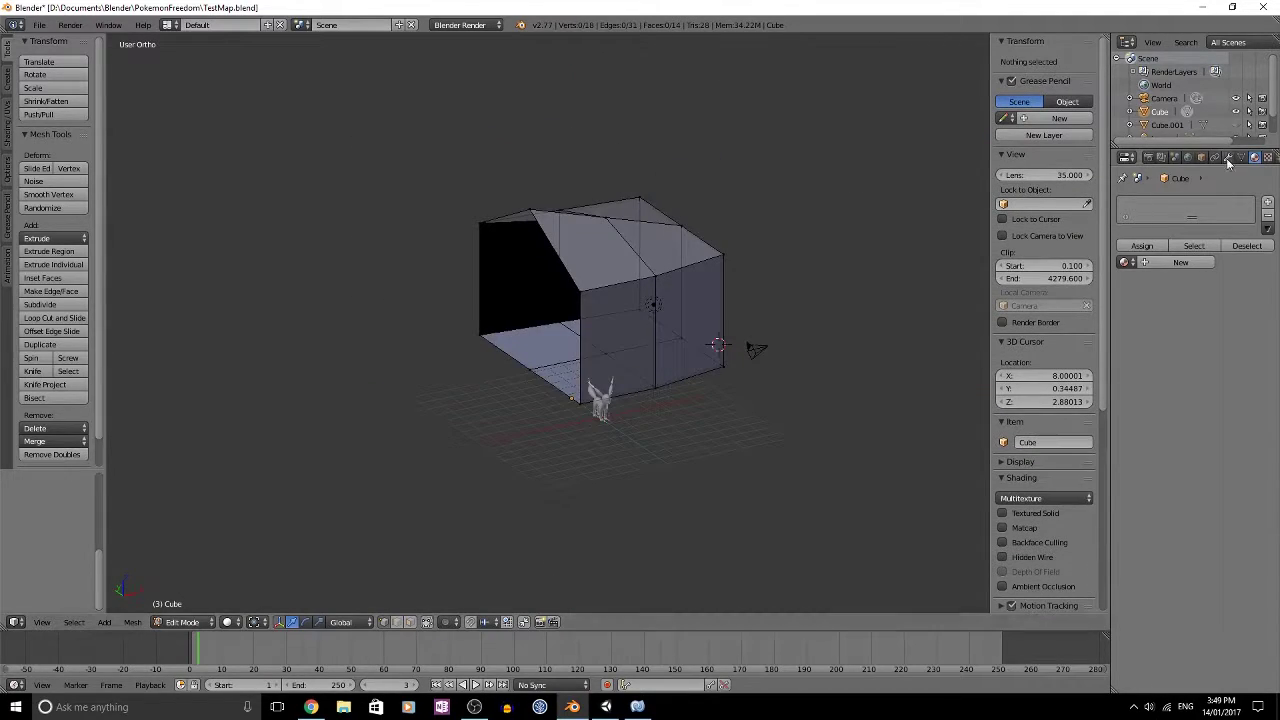
Step: Add a Mirror modifier on the X axis to the remaining half of the building
left_click(1228, 159)
left_click(1177, 201)
left_click(1003, 335)
Step: Shift the front wall's side edges backward so the facade bows outward toward its centre
key("KP_7")
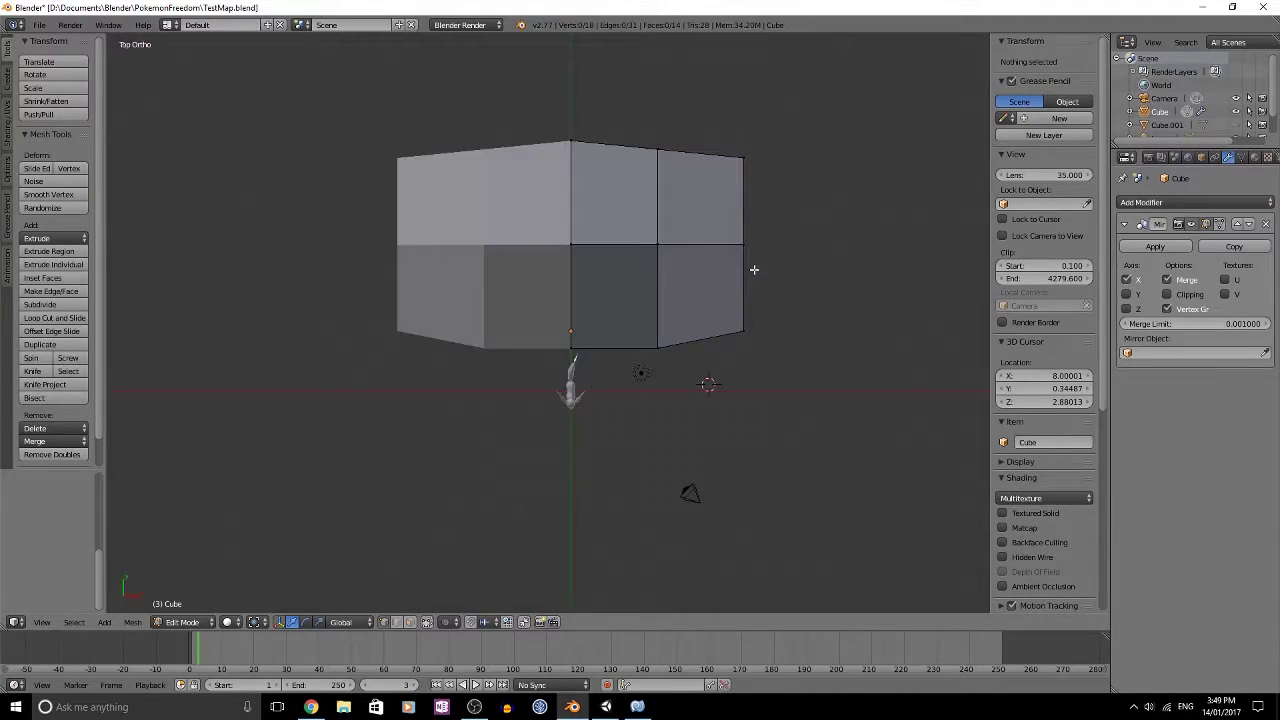
scroll(700, 350, "up", 2)
key("b")
key("Escape")
right_click(686, 301)
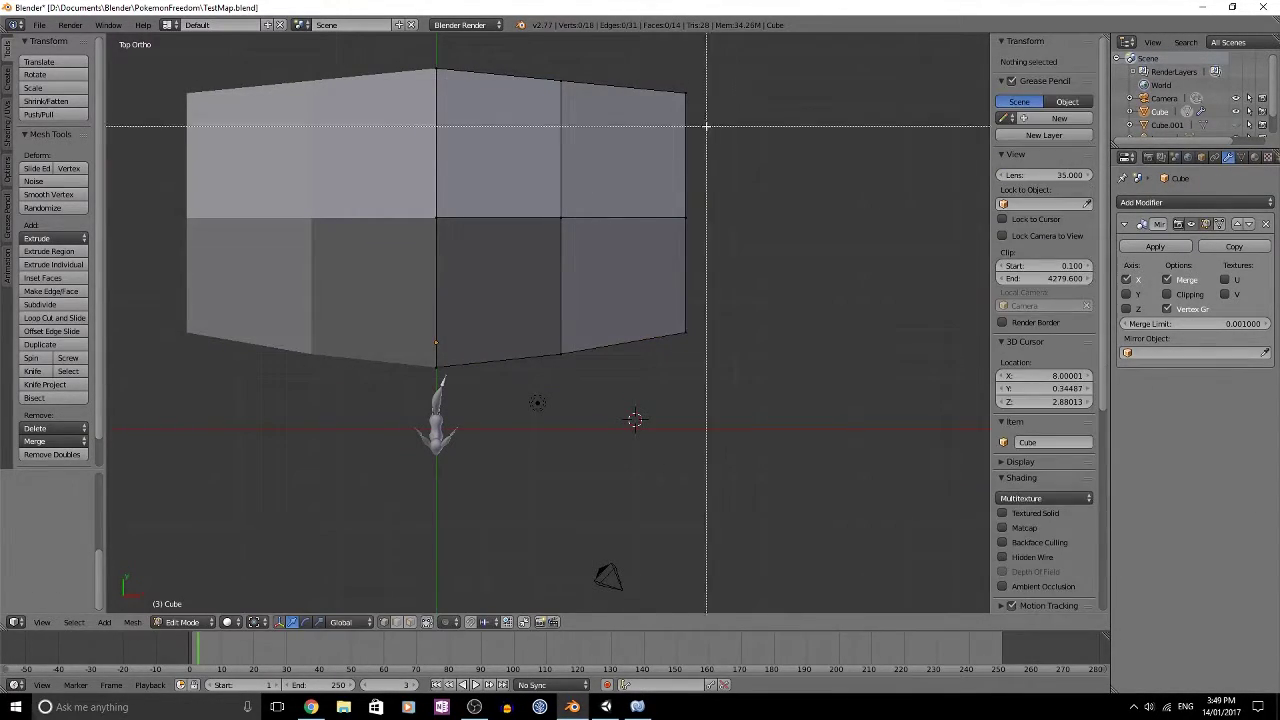
key("Escape")
Step: Add three evenly spaced horizontal loop cuts around the walls
middle_click_drag(600, 206, 694, 380)
key("ctrl+r")
scroll(706, 399, "up", 2)
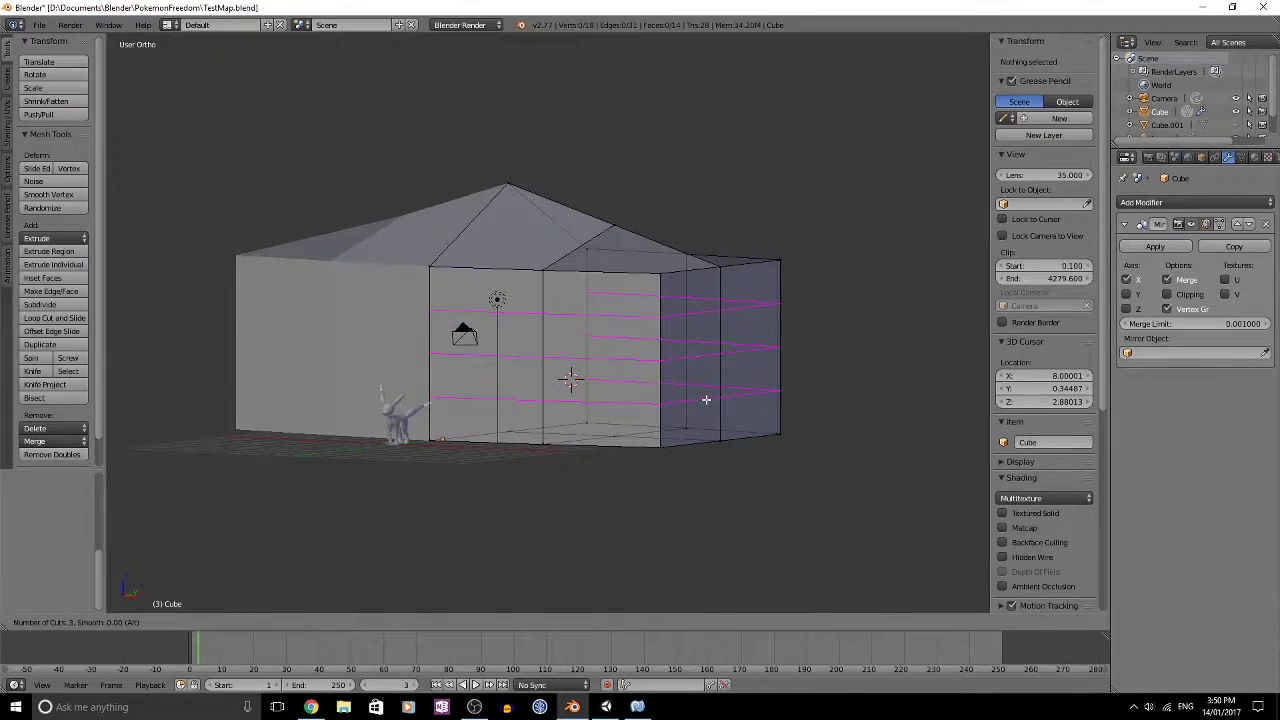
left_click(706, 399)
Step: Raise the inner front vertices of the lowest horizontal loop
key("KP_1")
key("a")
scroll(500, 400, "up", 2)
key("b")
left_click_drag(350, 400, 613, 458)
left_click_drag(477, 388, 477, 361)
key("a")
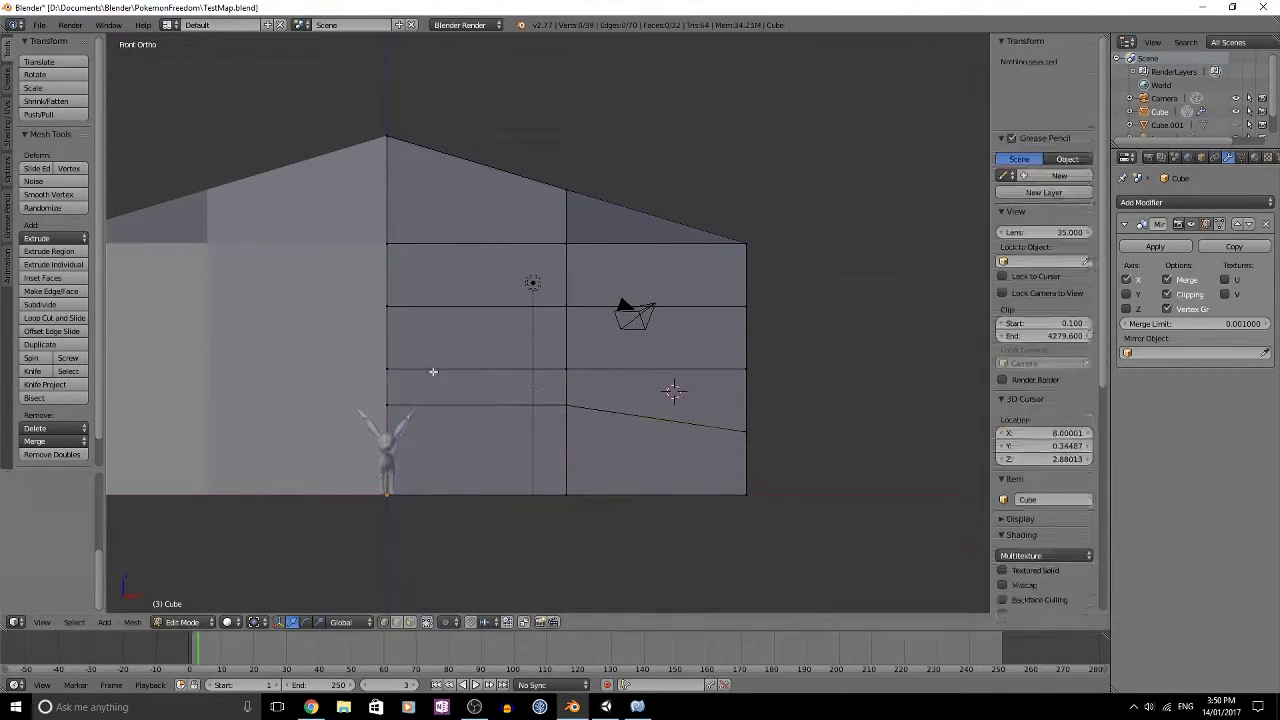
Step: Raise the facade's centre-line vertices on the middle and upper horizontal loops
right_click(427, 344)
middle_click_drag(425, 365, 416, 376)
right_click(415, 383)
key("g")
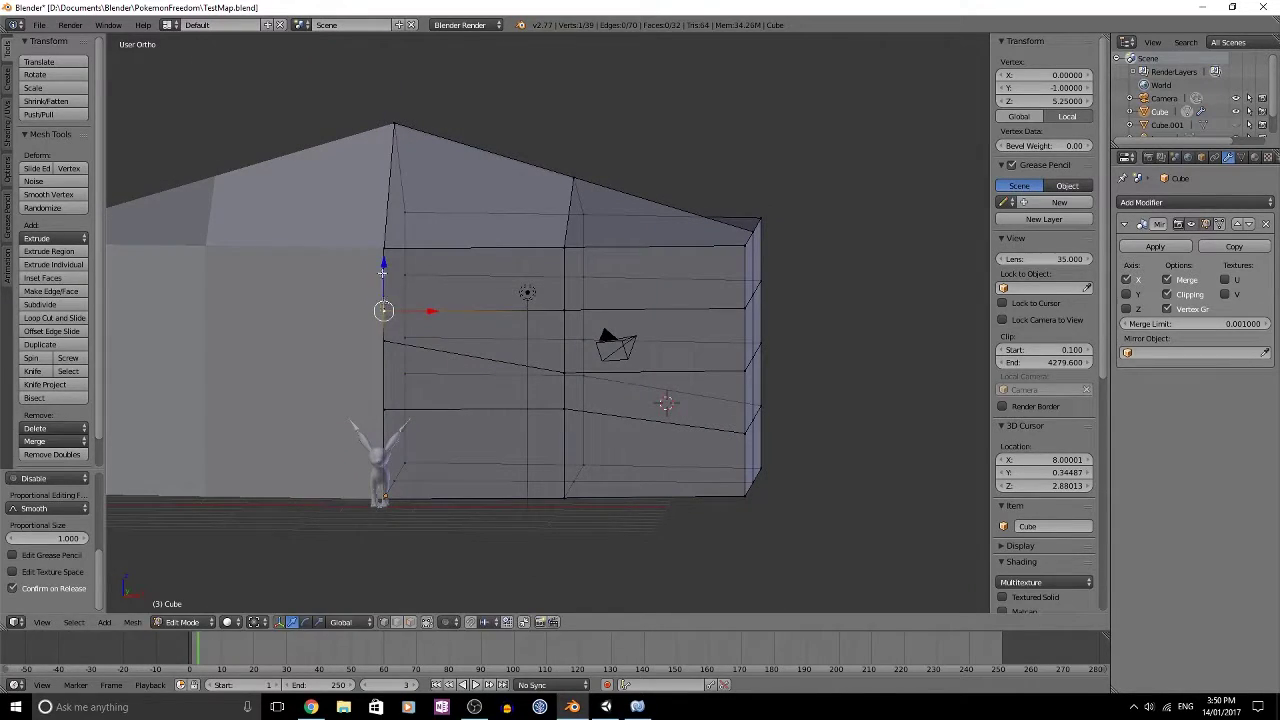
left_click_drag(382, 273, 382, 251)
Step: Push the upper wall loop outward with Shrink/Fatten by about 0.33
right_click(564, 308)
key("KP_3")
key("a")
key("a")
key("a")
right_click(543, 313, "alt")
left_click(58, 102)
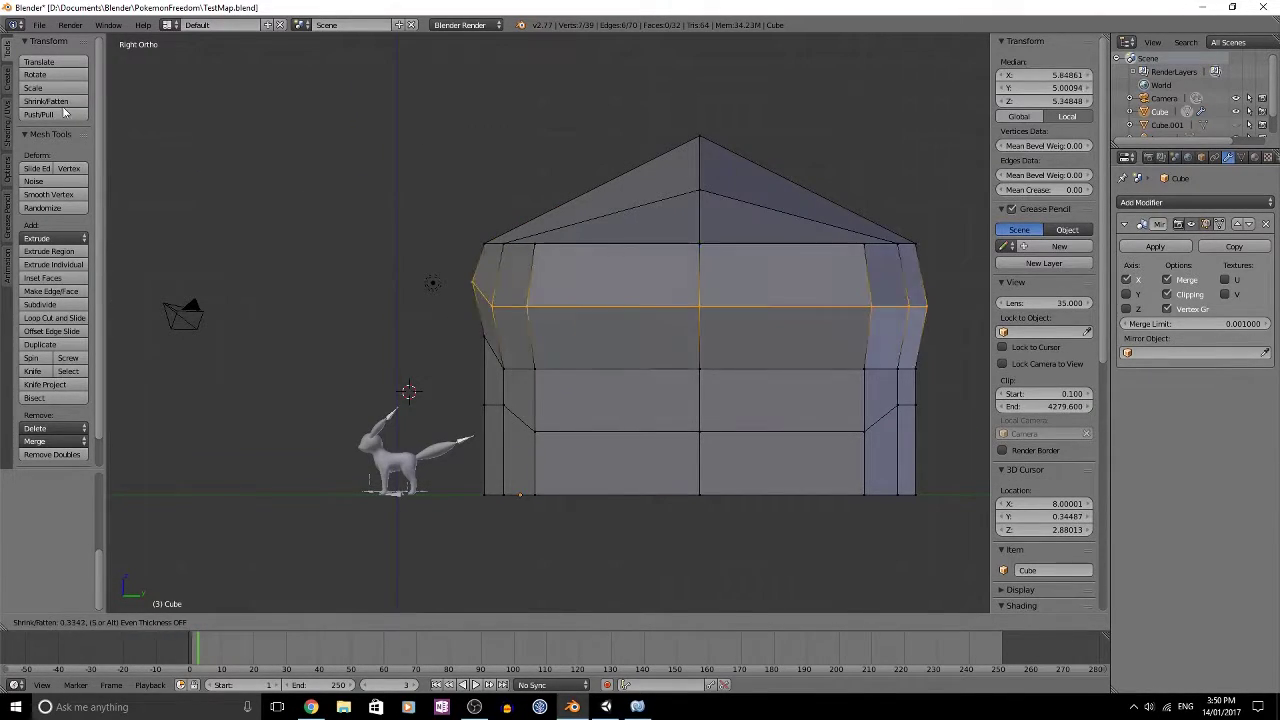
left_click(64, 112)
Step: Push the middle and lower wall loops outward with Shrink/Fatten so the walls bulge
key("a")
key("b")
left_click_drag(440, 321, 950, 394)
left_click(41, 103)
right_click(41, 108)
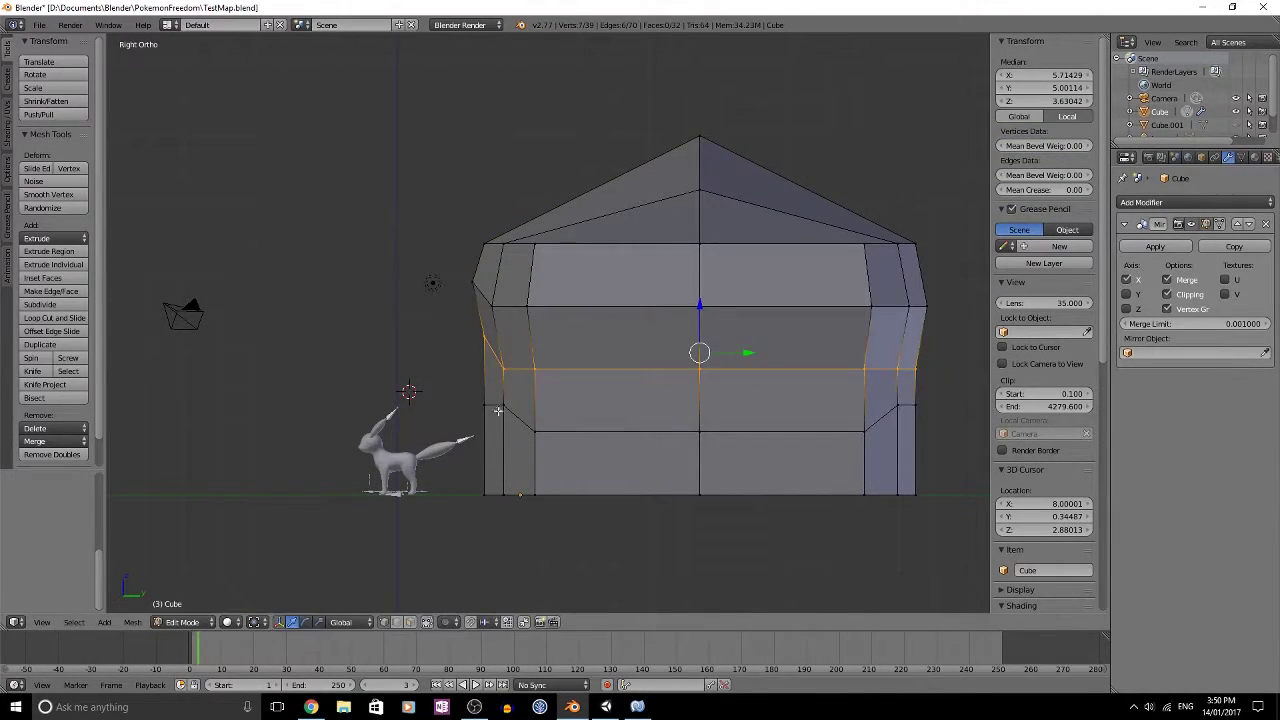
left_click(58, 106)
left_click(615, 494)
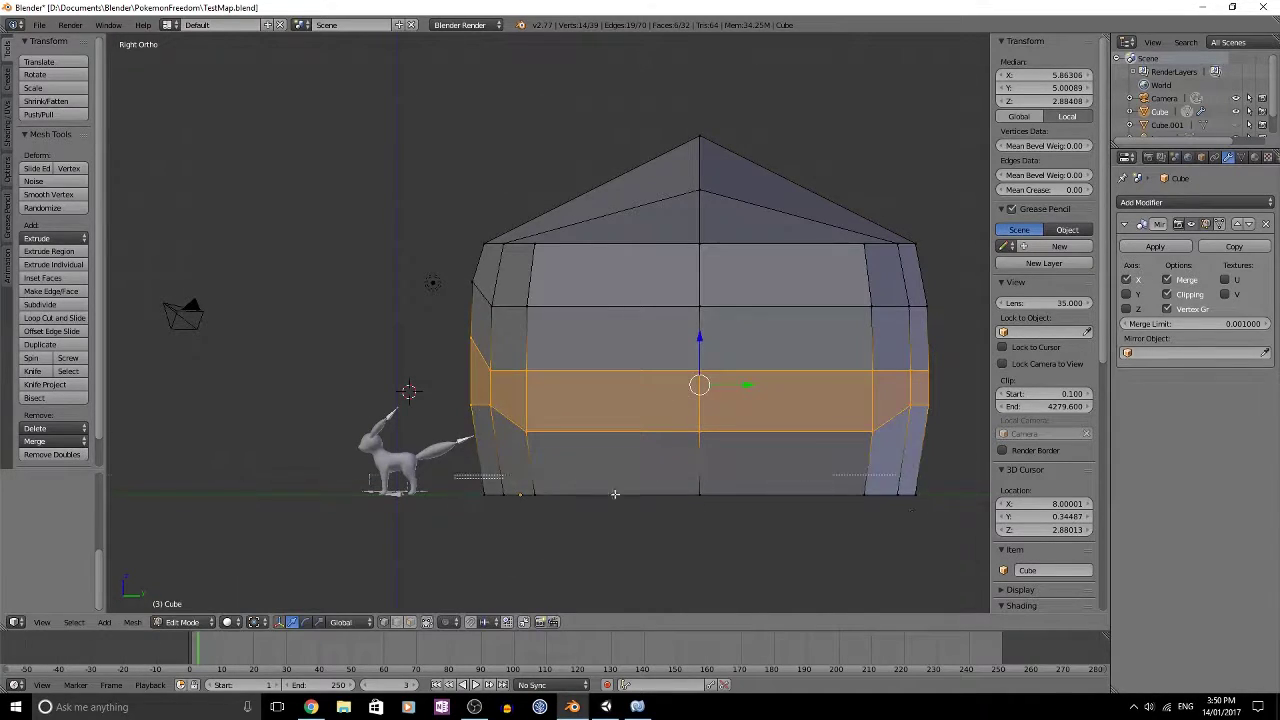
left_click(64, 112)
key("a")
Step: Move the front wall's base vertices outward to follow the bulging wall above them
middle_click_drag(400, 300, 443, 306)
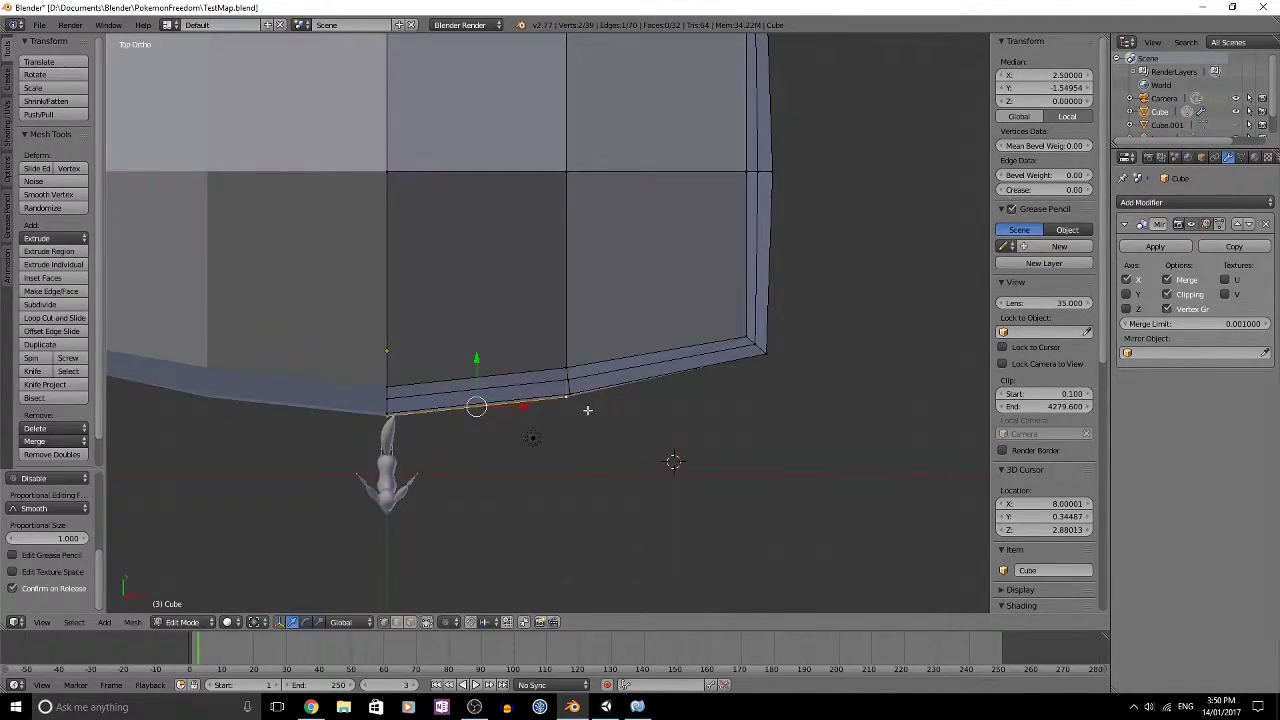
right_click(587, 410)
scroll(590, 420, "up", 3)
key("b")
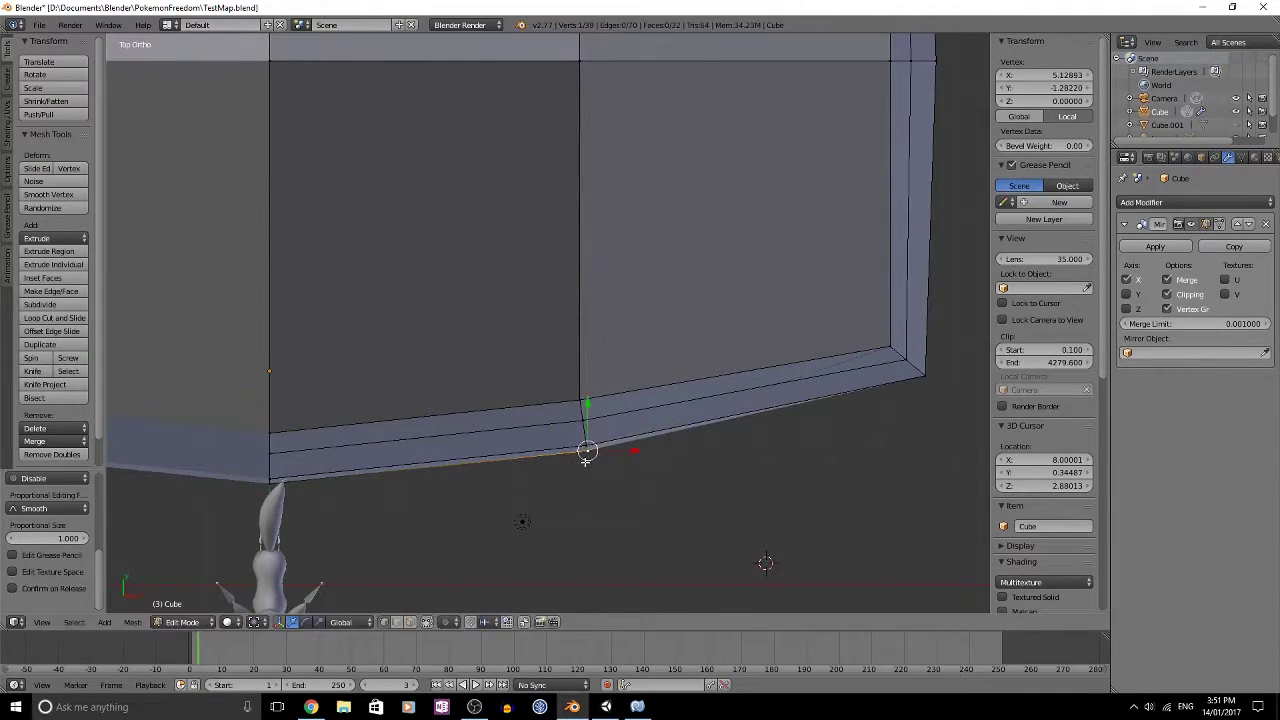
key("a")
Step: Add a vertical loop cut through the section between the building's centre line and the first side edge
scroll(586, 461, "down", 4)
middle_click_drag(586, 461, 592, 359)
key("Tab")
key("Tab")
key("KP_3")
key("KP_7")
scroll(536, 255, "down", 3)
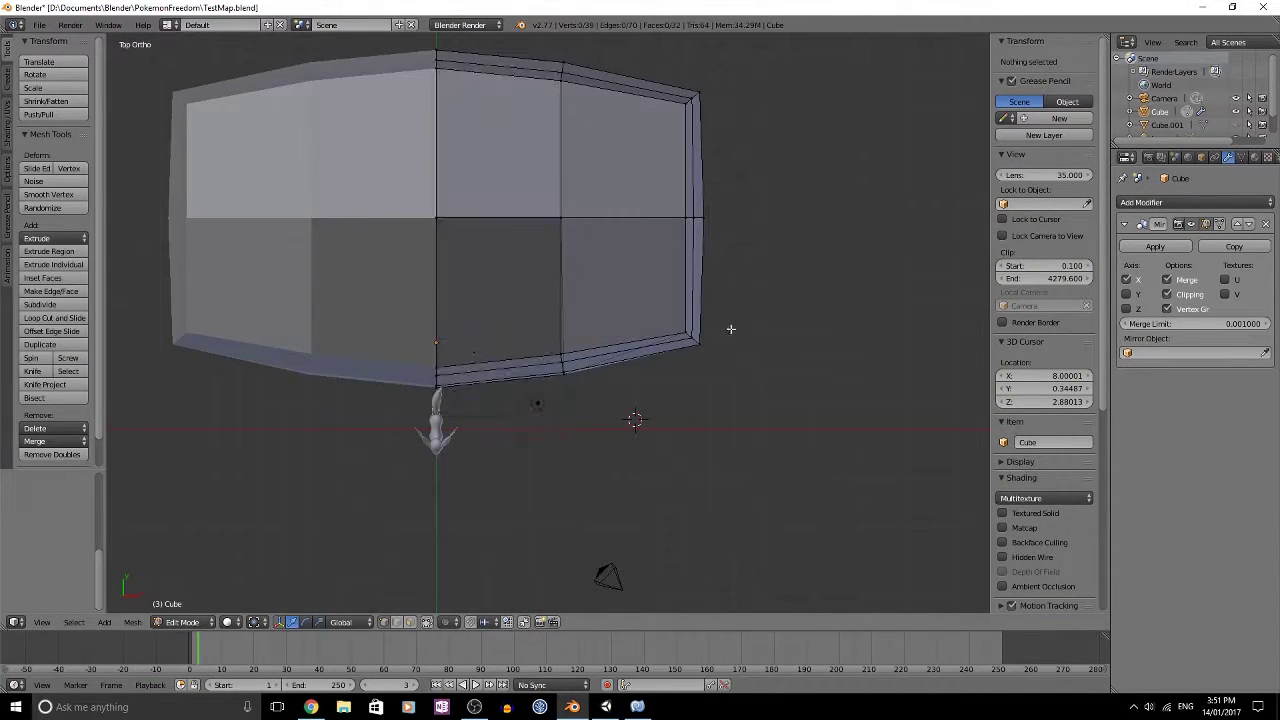
middle_click_drag(491, 360, 578, 237)
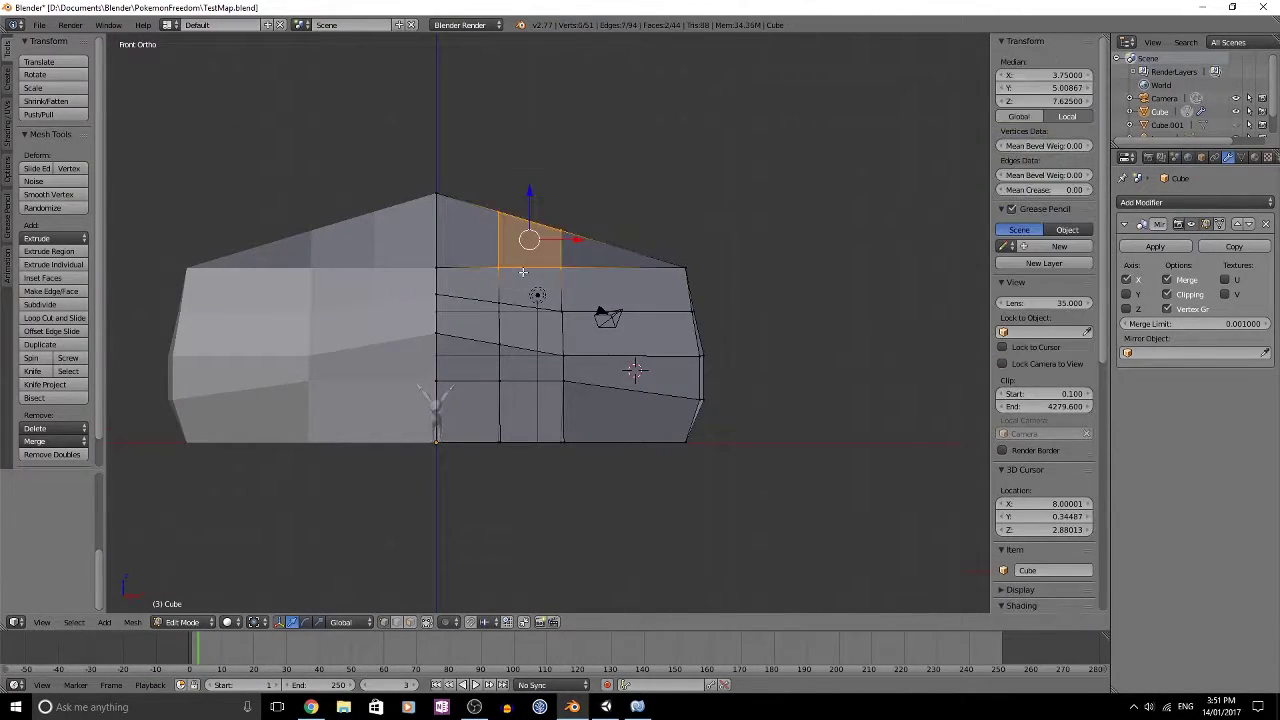
Step: Move the roof's side vertices outward and upward, placing the ridge one near X 6.6, Z 8.8
left_click(611, 263)
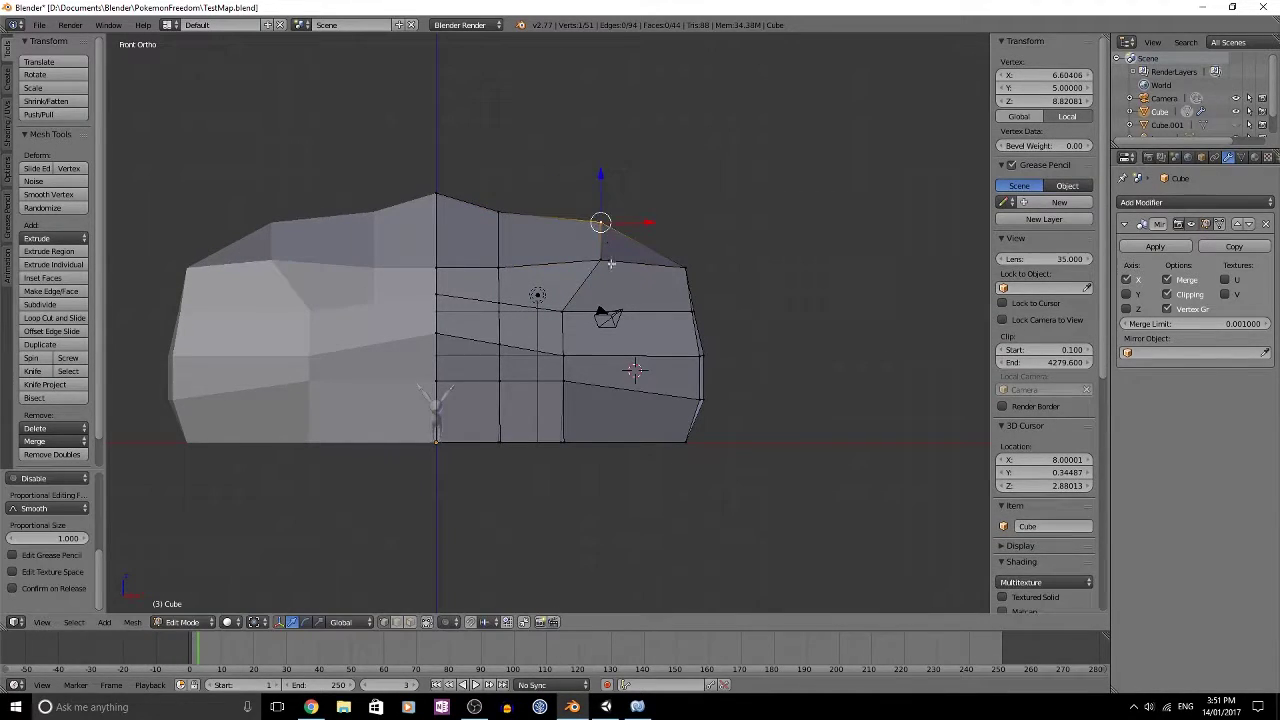
key("g")
left_click(598, 255)
Step: Move the facade vertices on the outer vertical edge backward at the upper and middle loops
right_click(563, 312)
middle_click_drag(565, 314, 597, 307)
key("KP_3")
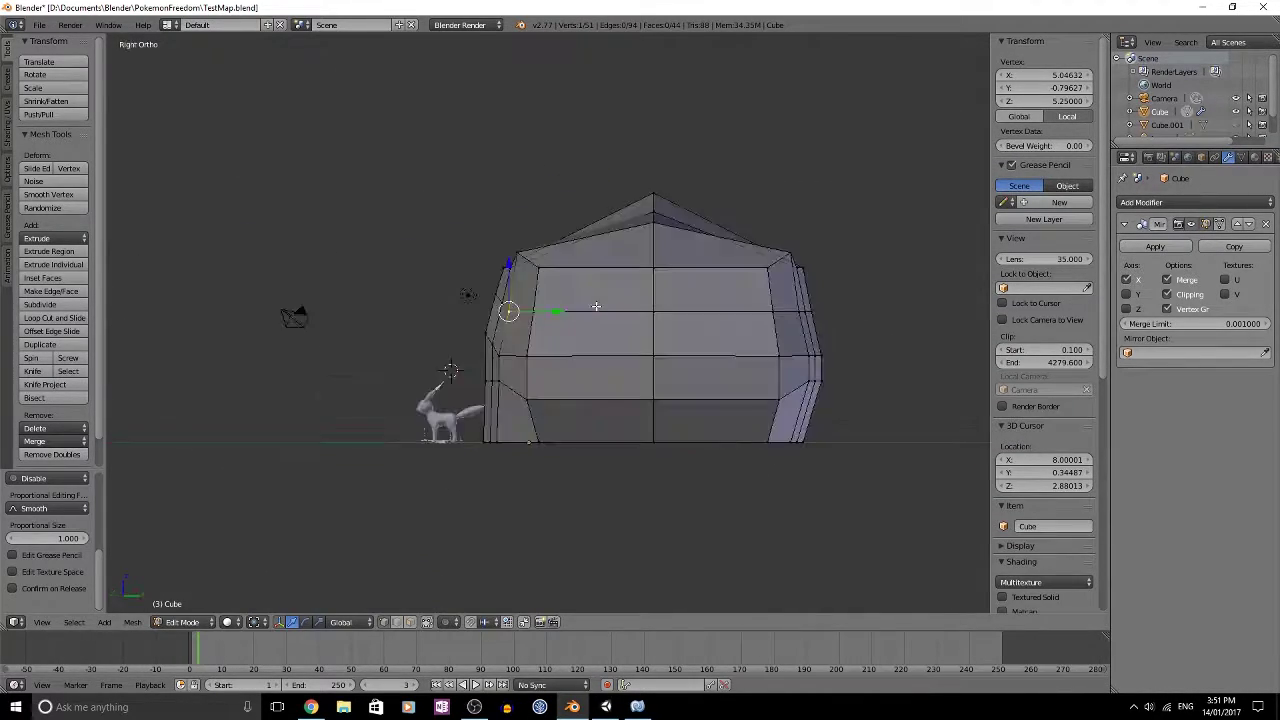
scroll(597, 306, "up", 3)
right_click(462, 397)
left_click(515, 529)
key("KP_7")
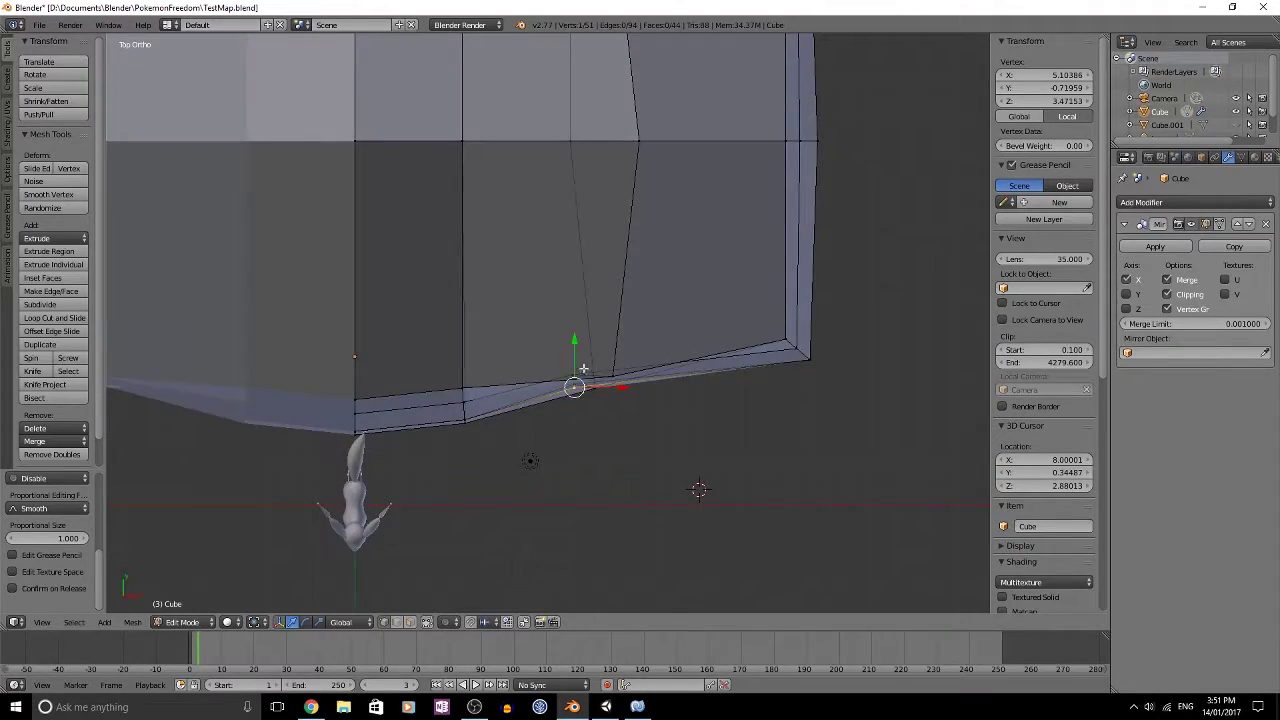
Step: Move the facade vertex on the lowest loop's outer vertical edge to about X 5.37, Y -0.37
middle_click_drag(584, 369, 580, 337)
key("KP_7")
scroll(598, 390, "up", 1)
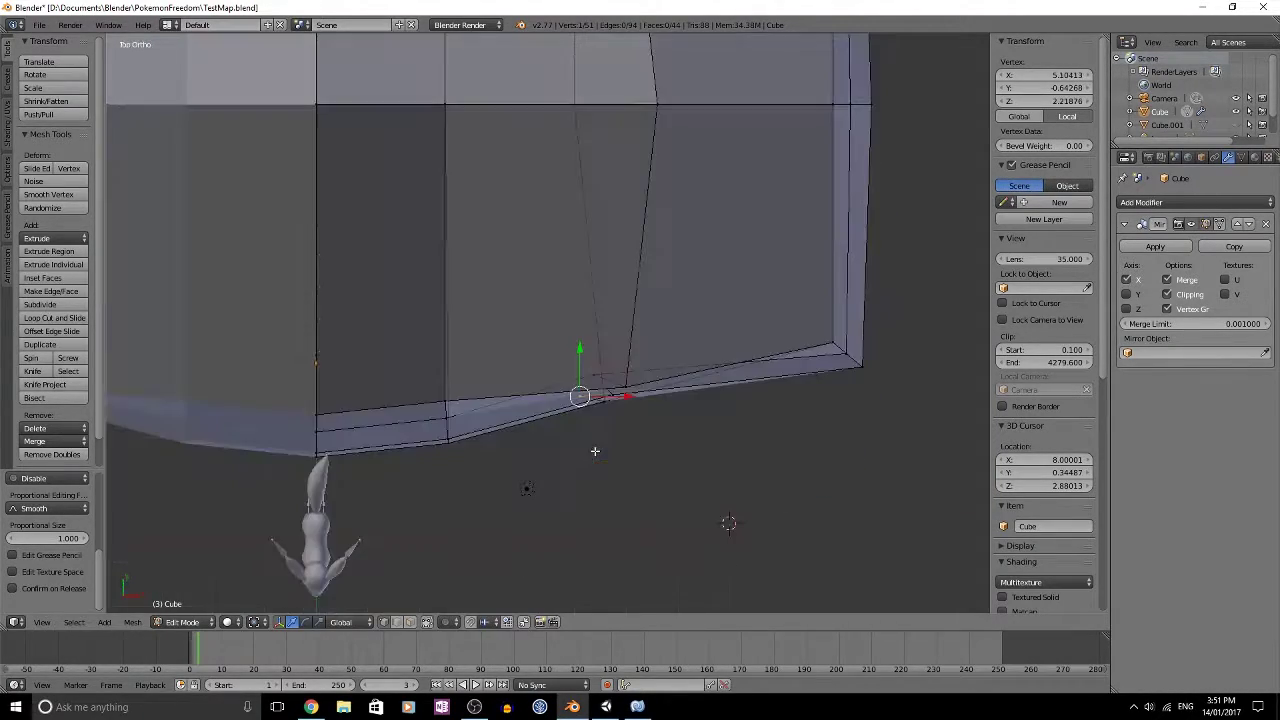
key("g")
left_click(608, 435)
middle_click_drag(668, 436, 674, 323)
key("Tab")
middle_click_drag(748, 371, 663, 351)
key("Tab")
key("KP_1")
scroll(683, 379, "up", 3)
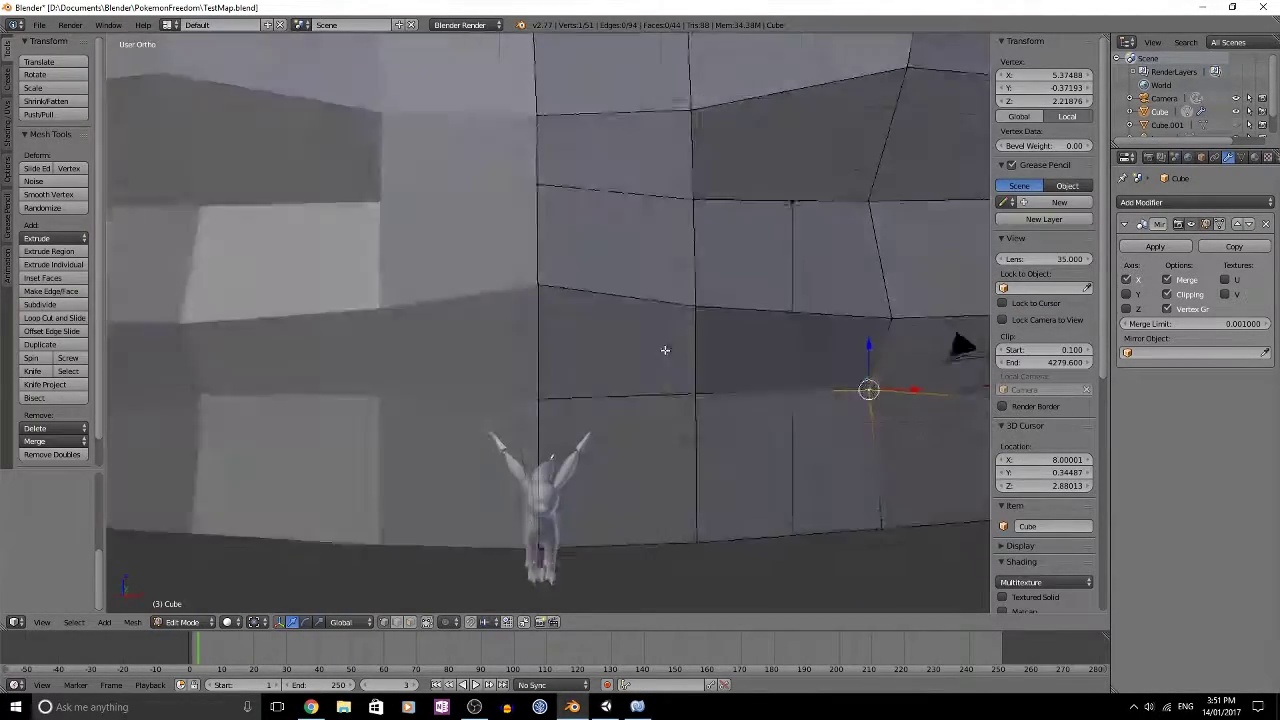
Step: Knife-cut half of an arched doorway outline beside the centre line, from the front wall's bottom edge up to the loop above the character
right_click(703, 544)
key("KP_1")
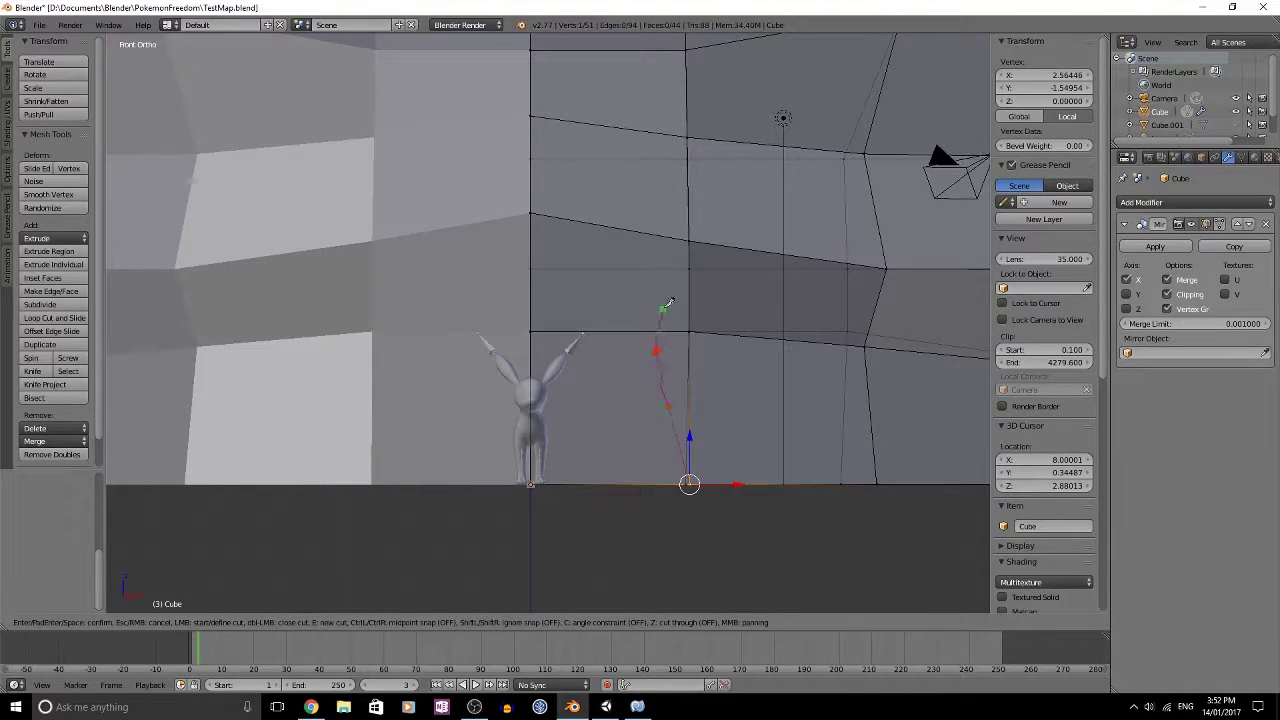
key("Return")
middle_click_drag(659, 174, 704, 378)
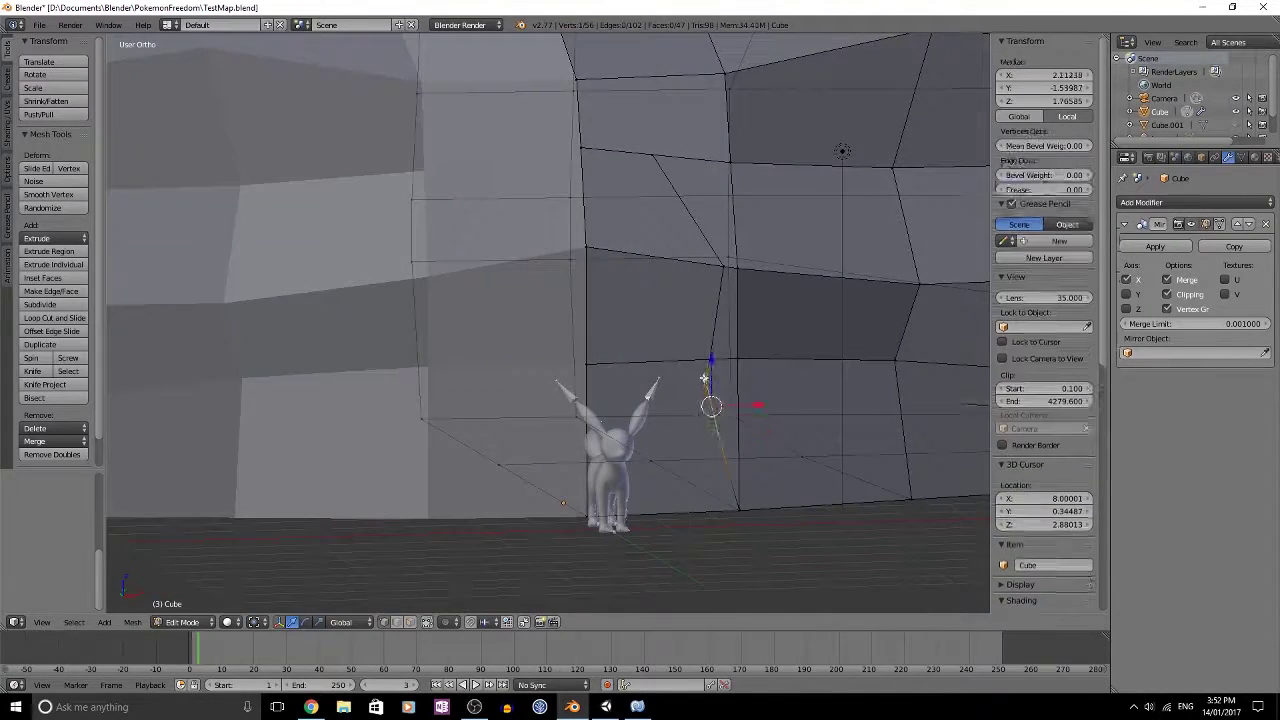
left_click(704, 350)
key("a")
middle_click_drag(712, 300, 706, 354)
key("KP_1")
scroll(671, 257, "down", 1)
scroll(671, 257, "up", 1)
middle_click_drag(671, 257, 679, 310, "shift")
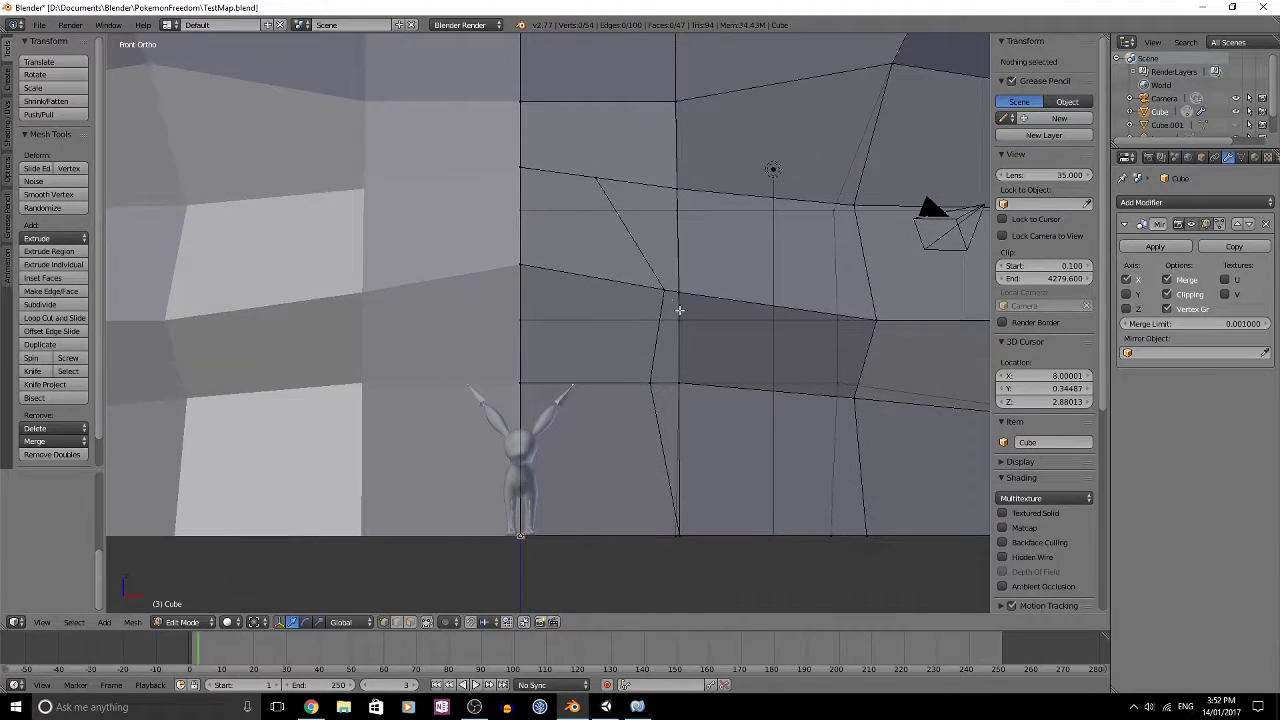
Step: Knife-cut a second lower segment from the doorway outline's lowest bend down to the front wall's bottom edge
key("KP_7")
key("KP_1")
key("k")
middle_click_drag(688, 541, 690, 482, "shift")
key("Return")
key("x")
left_click(920, 352)
key("ctrl+z")
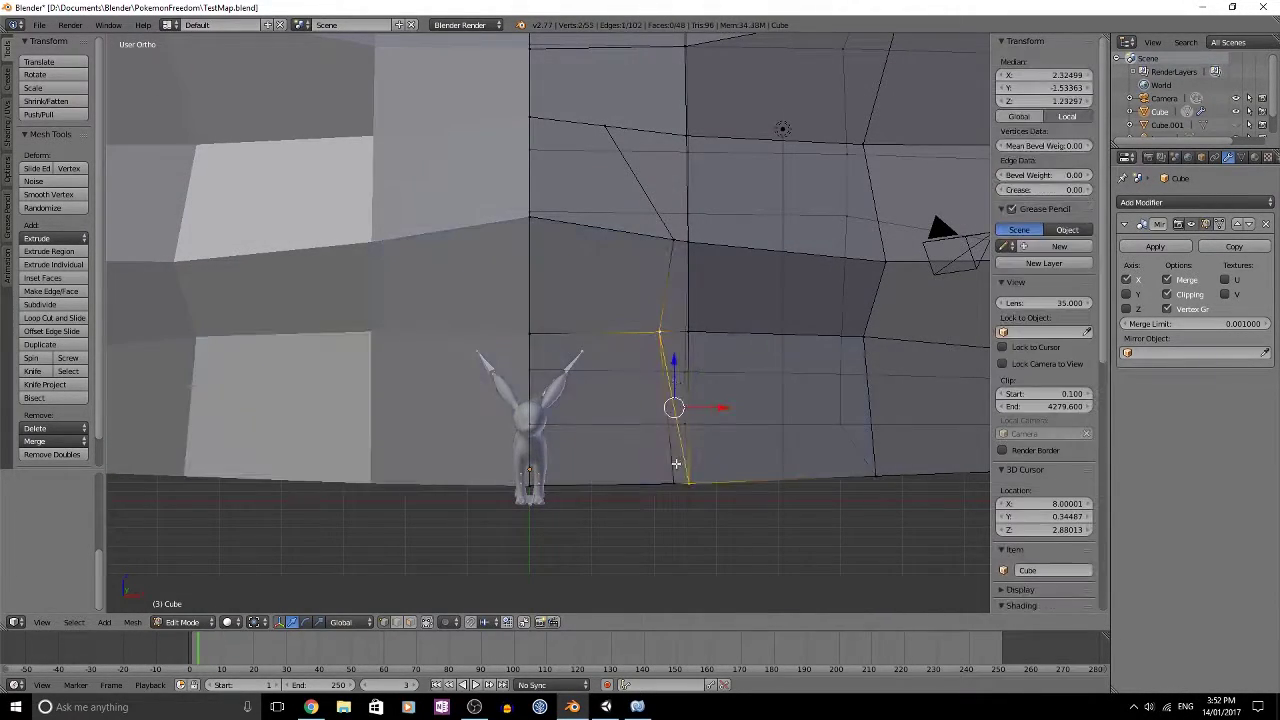
Step: Delete the front wall faces inside the cut outline to open the doorway
middle_click_drag(515, 605, 500, 460)
key("x")
left_click(557, 263)
scroll(500, 460, "down", 2)
Step: Select the doorway's edge from its top centre vertex to the ground and extrude it inward as a narrow frame
right_click(463, 200)
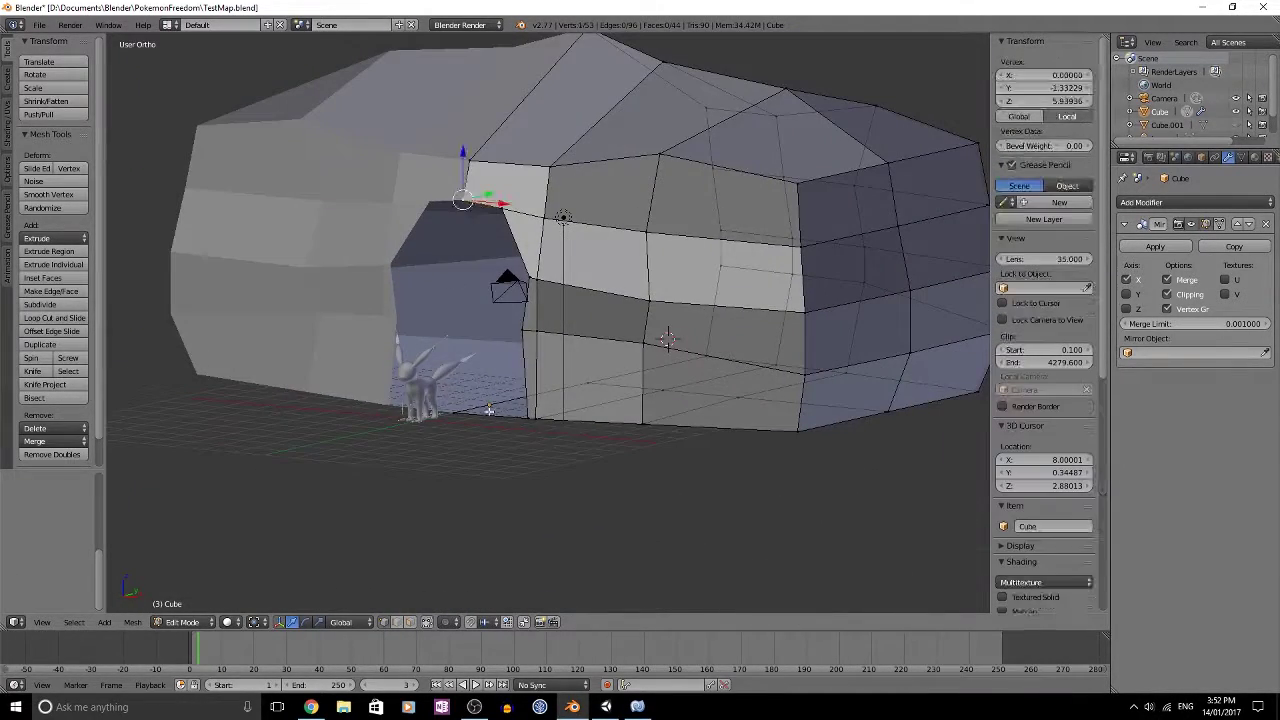
right_click(465, 193, "ctrl")
key("KP_7")
key("KP_1")
key("e")
left_click(700, 258)
Step: Move the bottom vertex of the doorway frame's inner edge onto the ground at Z 0
right_click(665, 450)
left_click_drag(664, 408, 663, 402)
scroll(663, 402, "up", 1)
left_click(1037, 89)
key("Escape")
key("a")
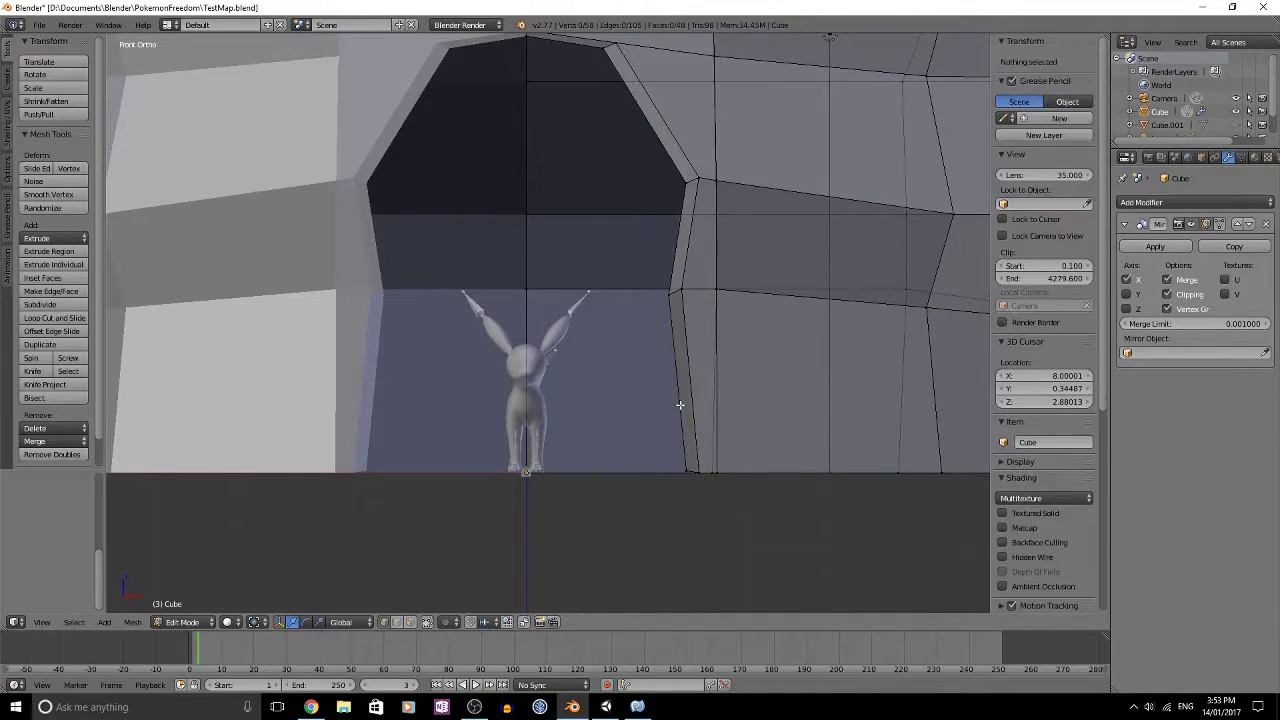
Step: Move the frame's inner ground vertex and the centre-line ground vertex along Y, placing the centre-line one at about Y -1.63
middle_click_drag(680, 403, 823, 486)
right_click(775, 424)
left_click_drag(722, 412, 775, 426)
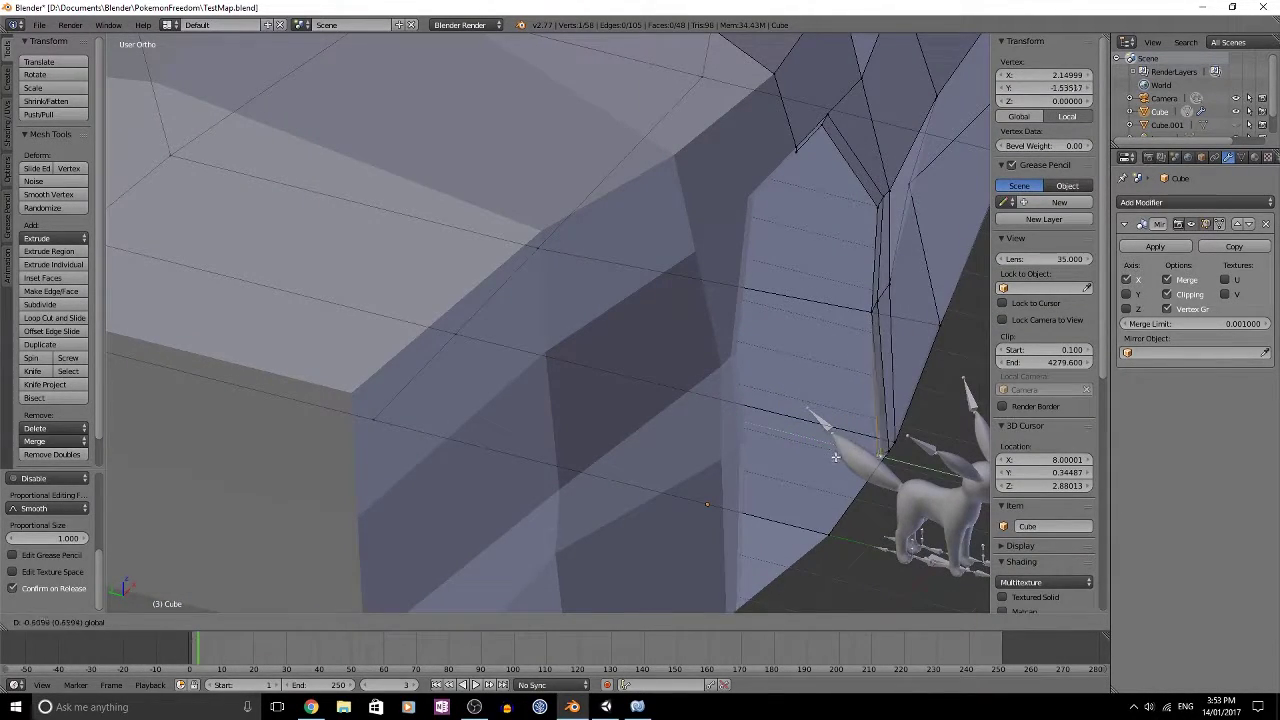
left_click_drag(836, 457, 838, 457)
key("KP_3")
middle_click_drag(589, 349, 655, 440)
right_click(677, 429)
left_click_drag(632, 429, 606, 429)
scroll(673, 388, "down", 3)
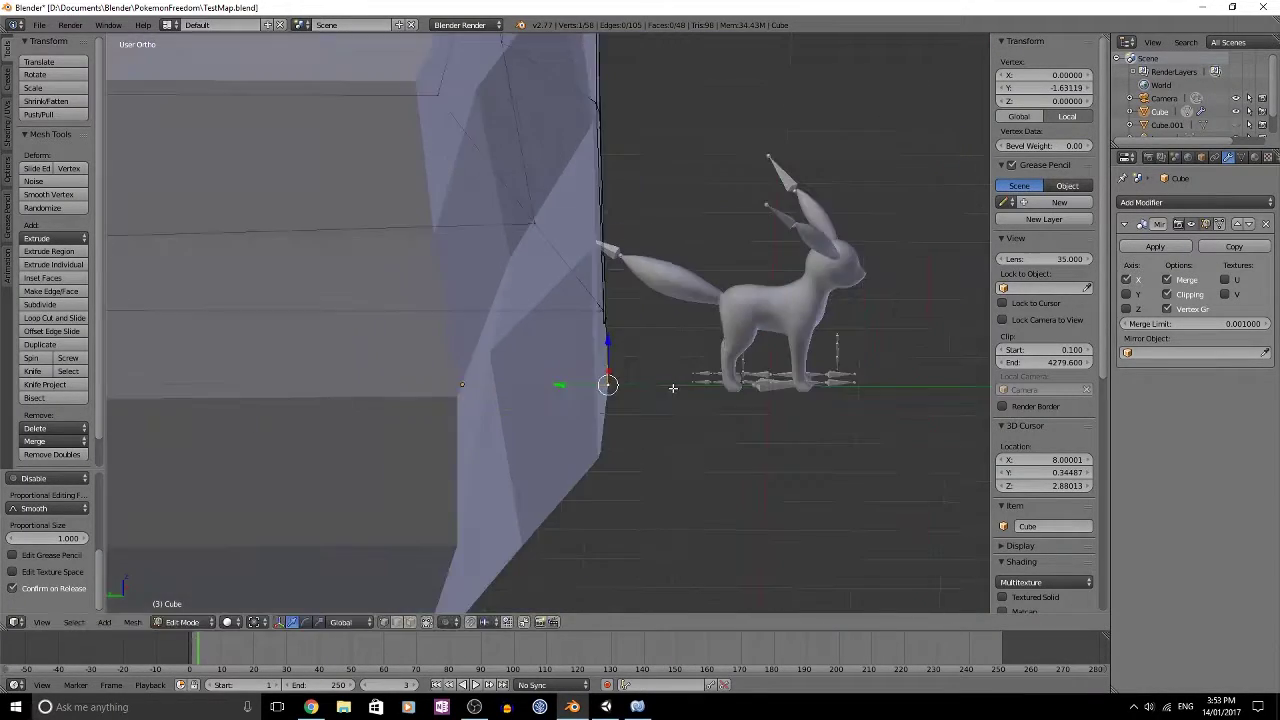
Step: Adjust the doorway frame's inner ground vertex along Y to about -1.58
scroll(640, 380, "up", 4)
middle_click_drag(673, 388, 786, 514)
right_click(868, 468)
right_click(876, 474, "shift")
middle_click_drag(876, 474, 706, 493)
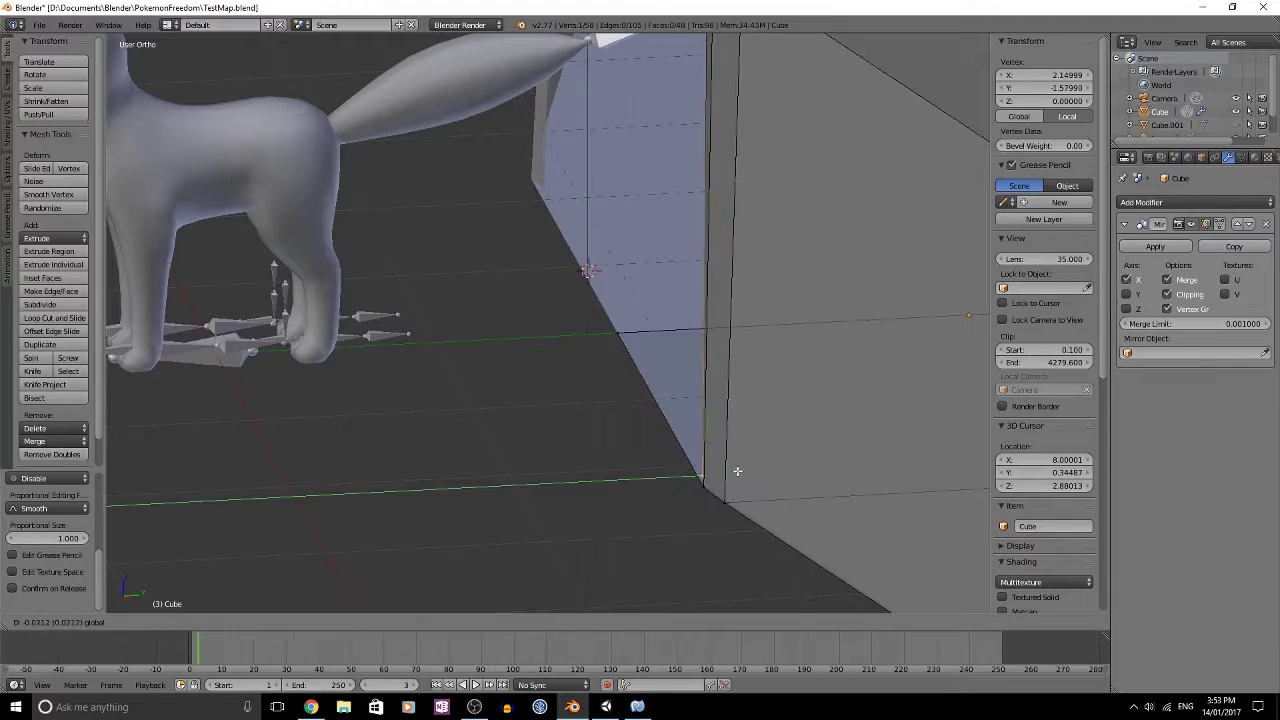
left_click(731, 471)
Step: Align the upper vertices of the frame's inner edge in side view, placing the one at the widest point near Y -1.45, Z 3.96
middle_click_drag(731, 471, 660, 206)
key("KP_1")
scroll(600, 195, "down", 10)
scroll(606, 215, "up", 6)
right_click(620, 202)
scroll(620, 202, "down", 6)
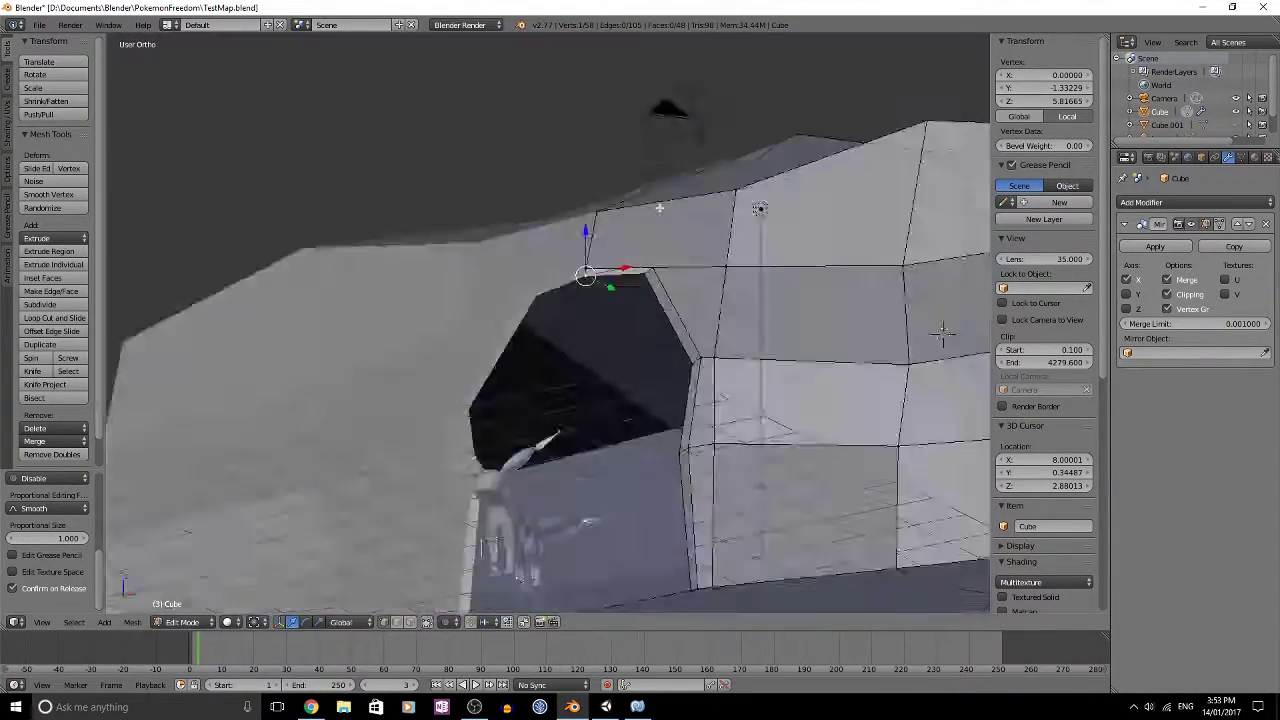
key("KP_3")
scroll(600, 240, "up", 4)
scroll(590, 240, "up", 5)
right_click(680, 152)
middle_click_drag(680, 152, 691, 106)
key("KP_3")
scroll(717, 169, "up", 3)
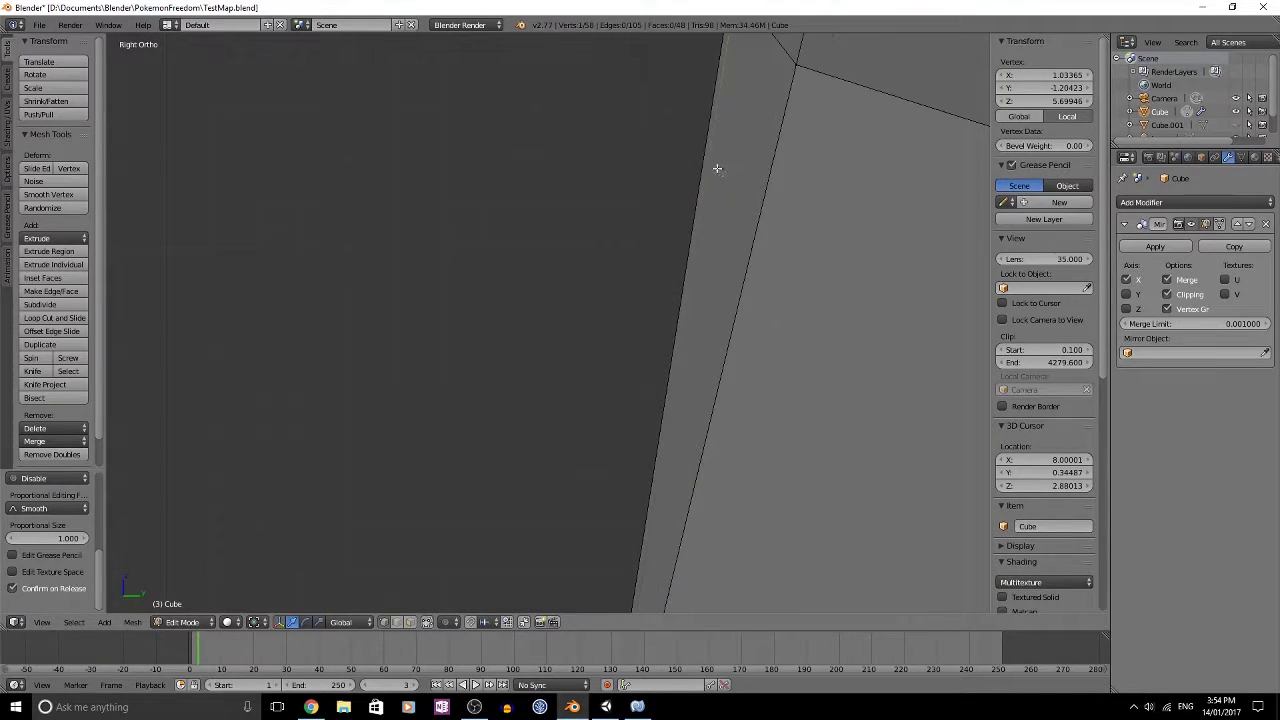
key("g")
left_click(739, 295)
middle_click_drag(380, 335, 520, 371)
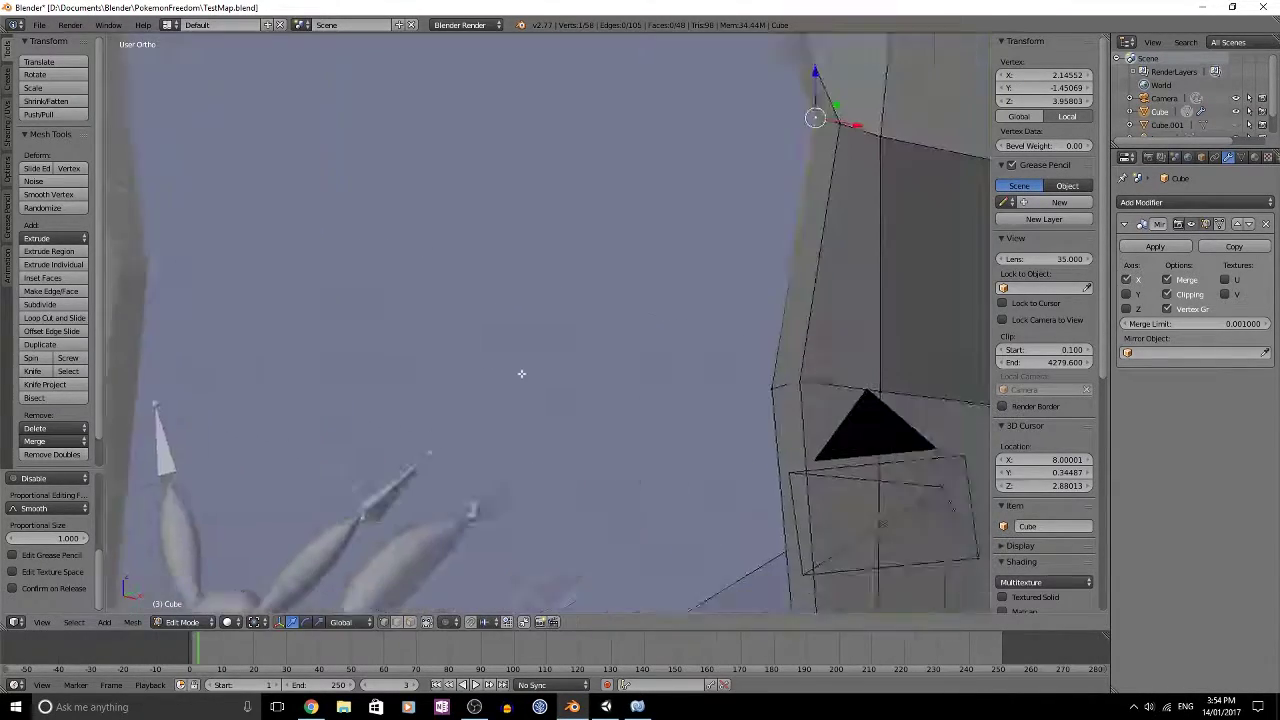
Step: Move the frame's inner vertex at the lowest wall loop to about Y -1.47, Z 2.46 in side view
right_click(798, 264)
key("KP_3")
scroll(594, 374, "up", 5)
key("g")
left_click(509, 314)
scroll(509, 314, "down", 6)
Step: Extrude the slanted upper edge of the doorway frame into the building and position it as the recess's upper side wall
middle_click_drag(509, 314, 682, 430)
scroll(676, 274, "down", 4)
right_click(665, 119)
right_click(735, 219, "shift")
key("KP_7")
key("KP_1")
key("g")
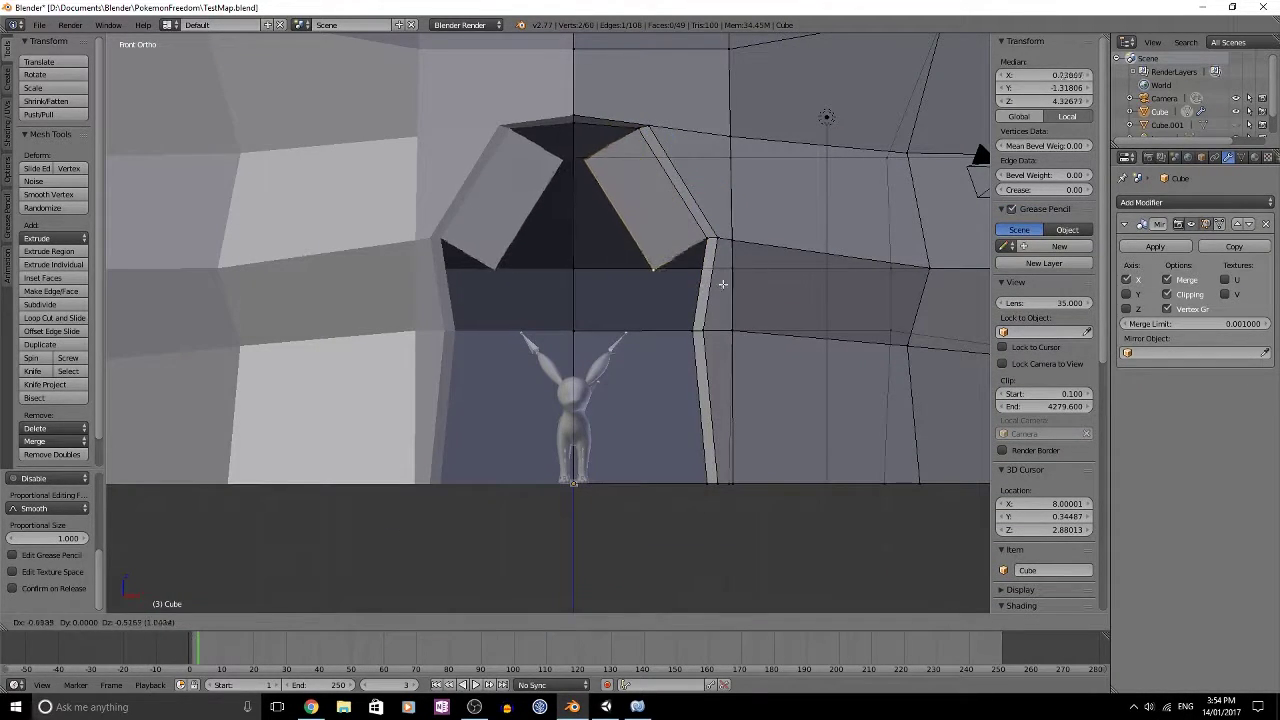
key("KP_3")
key("KP_1")
Step: Extrude the frame's lower inner vertex backward and build the recess's middle side wall face beneath the upper one
right_click(690, 320)
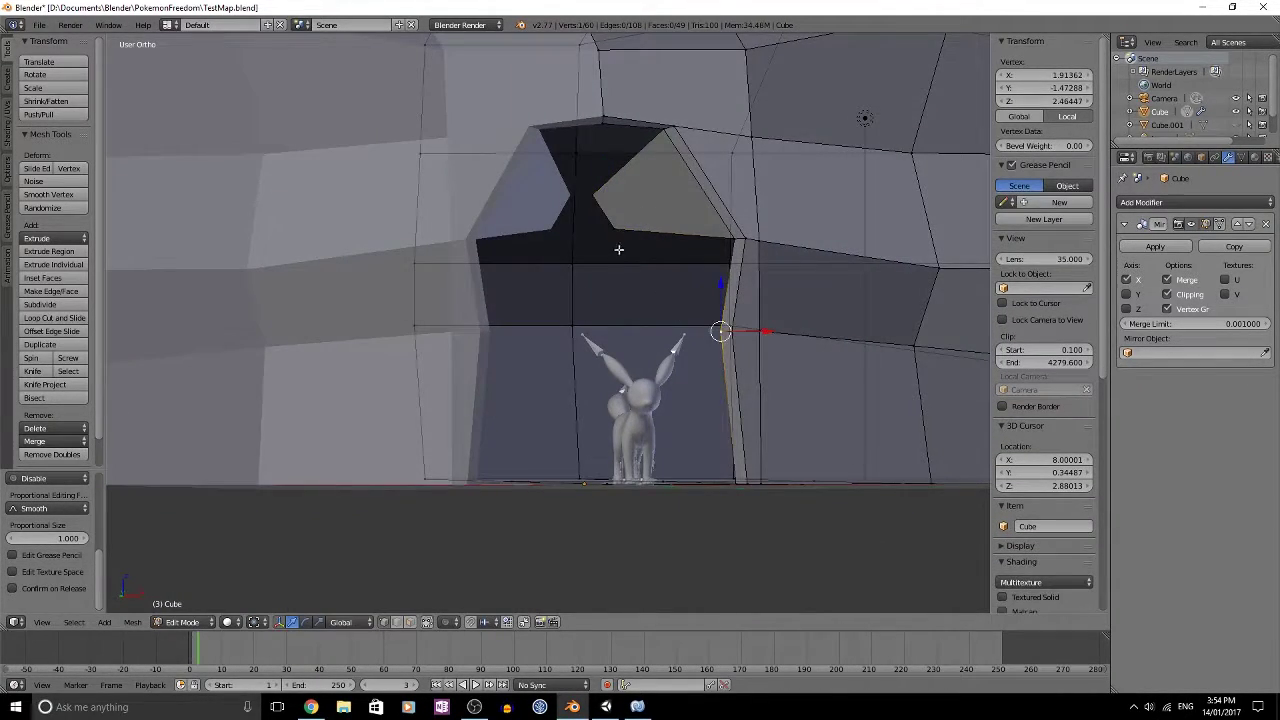
key("KP_3")
right_click(517, 297, "ctrl")
key("KP_1")
key("a")
Step: Fill the recess's ceiling face between the doorway's top inner edge and the upper side wall
middle_click_drag(612, 229, 604, 170)
key("KP_1")
right_click(607, 279, "ctrl")
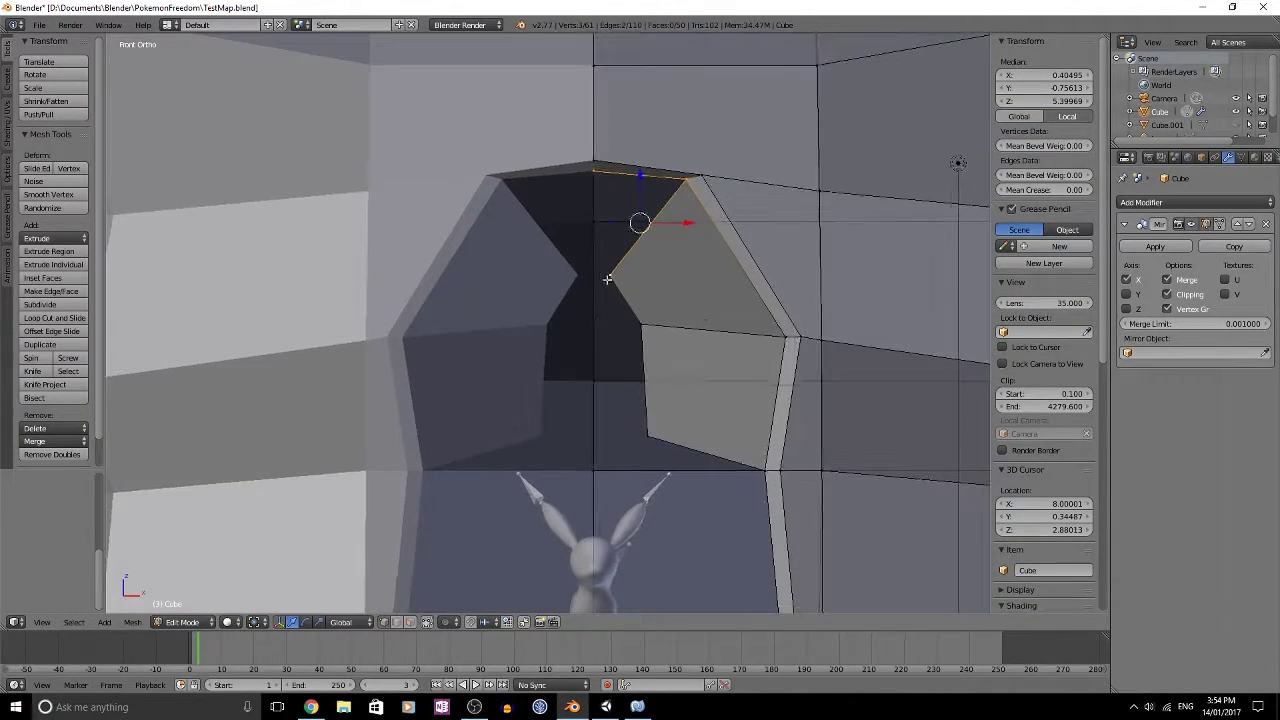
key("f")
key("a")
Step: Extrude the frame's inner ground vertex backward and fill the recess's lower side wall face
middle_click_drag(650, 442, 700, 260, "shift")
right_click(825, 451)
key("KP_7")
key("e")
left_click(654, 334)
key("KP_1")
right_click(637, 175, "shift")
right_click(797, 331, "alt+shift")
key("f")
key("a")
Step: Extrude the recess's rear ground vertex to the centre line at about Y 0.30 and extrude that point upward
mouse_move(650, 420)
middle_mouse_down()
mouse_move(717, 454)
mouse_move(660, 440)
middle_mouse_up()
right_click(648, 424)
key("KP_7")
key("e")
left_click(578, 368)
middle_click_drag(585, 430, 625, 300)
key("KP_1")
key("e")
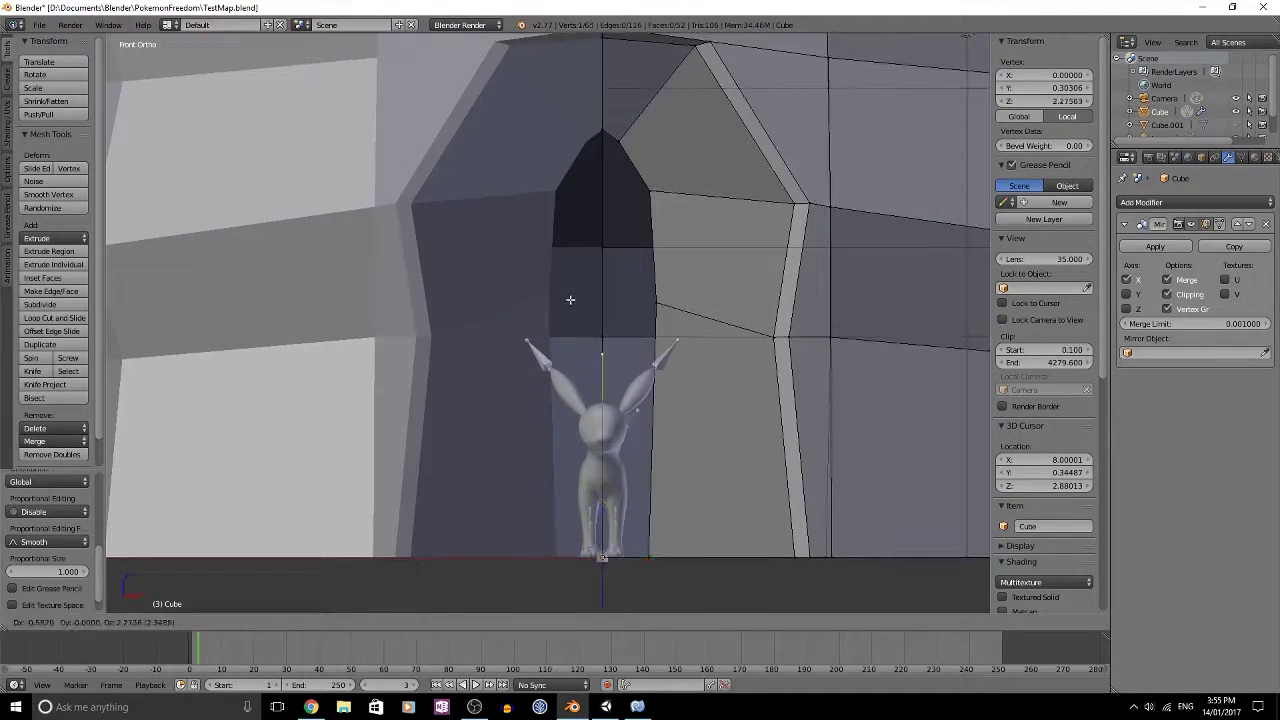
Step: Fill the faces between the side wall's rear edge and the centre line to close the recess's back wall
middle_click_drag(643, 206, 690, 250)
right_click(648, 556, "alt")
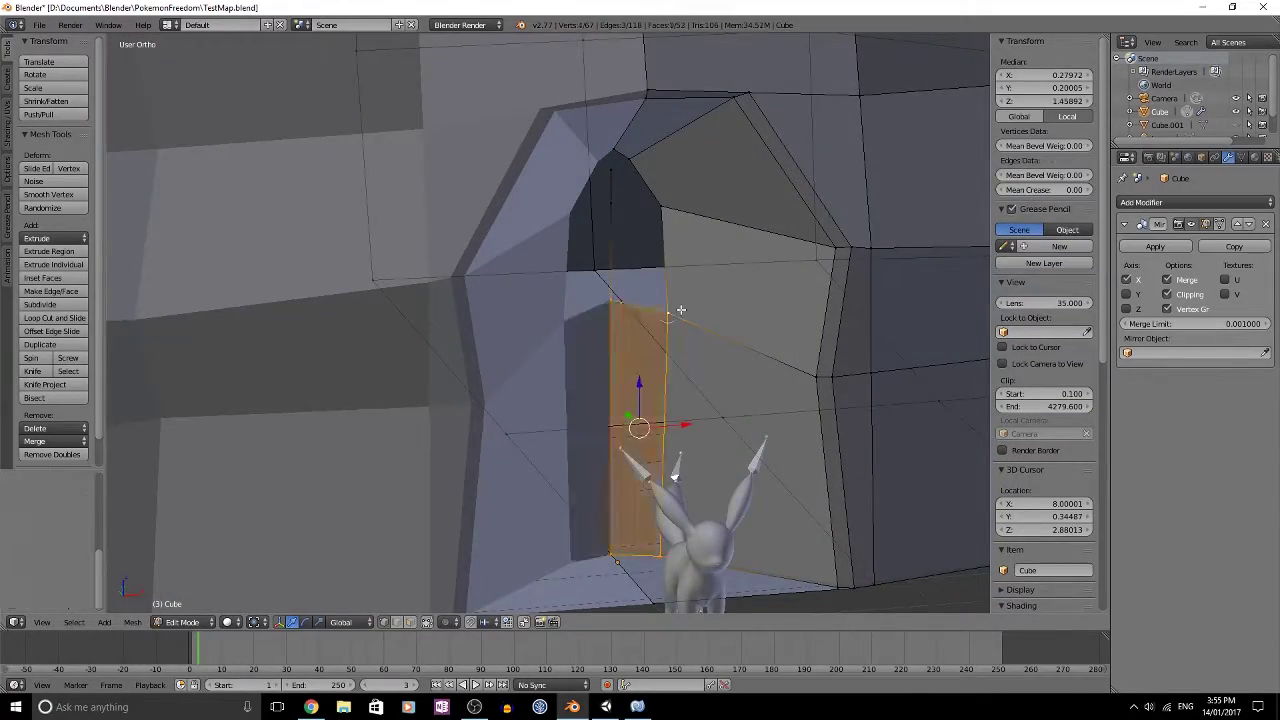
middle_click_drag(759, 290, 690, 240)
right_click(603, 145, "shift")
key("f")
key("a")
Step: Move the back wall's upper centre-line vertex to meet the top of the recess's inner arch
right_click(663, 300)
key("g")
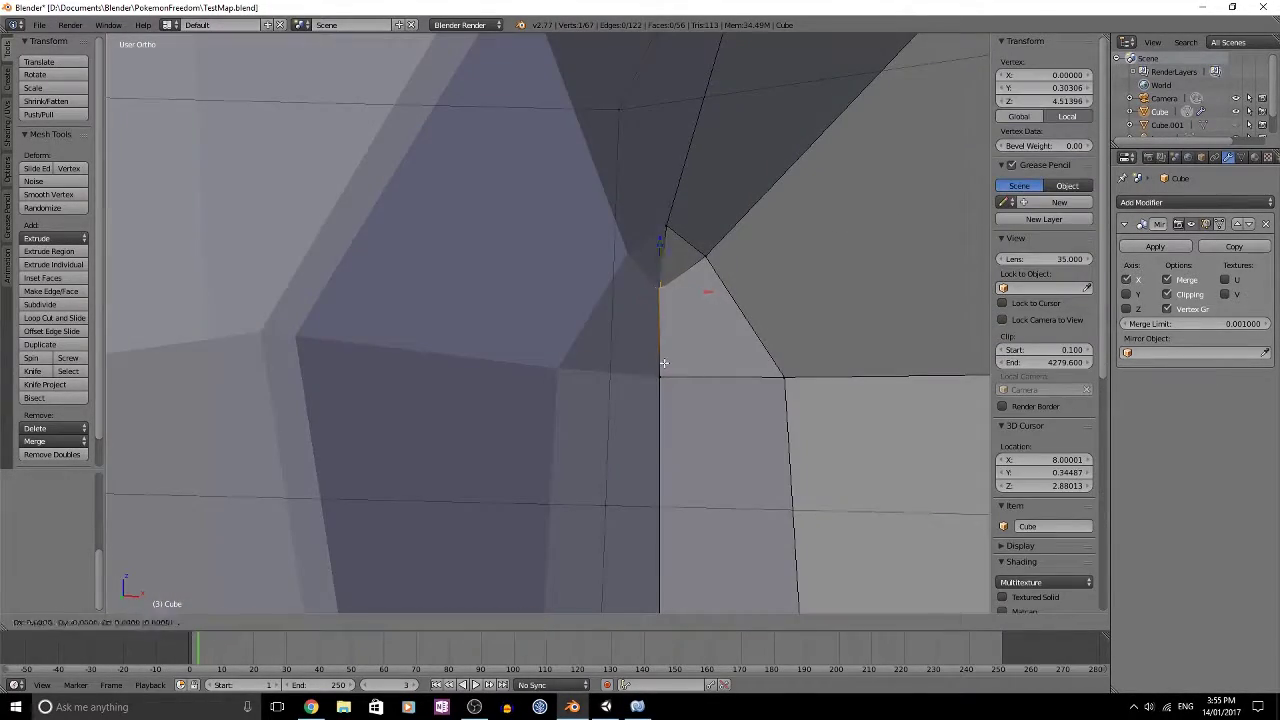
left_click(663, 363)
key("a")
Step: Add a centred loop cut around the recess's side walls and ceiling, midway between the frame and the back wall
middle_click_drag(670, 350, 745, 358)
key("Tab")
middle_click_drag(706, 263, 589, 252)
key("Tab")
key("ctrl+r")
left_click(643, 250)
right_click(643, 250)
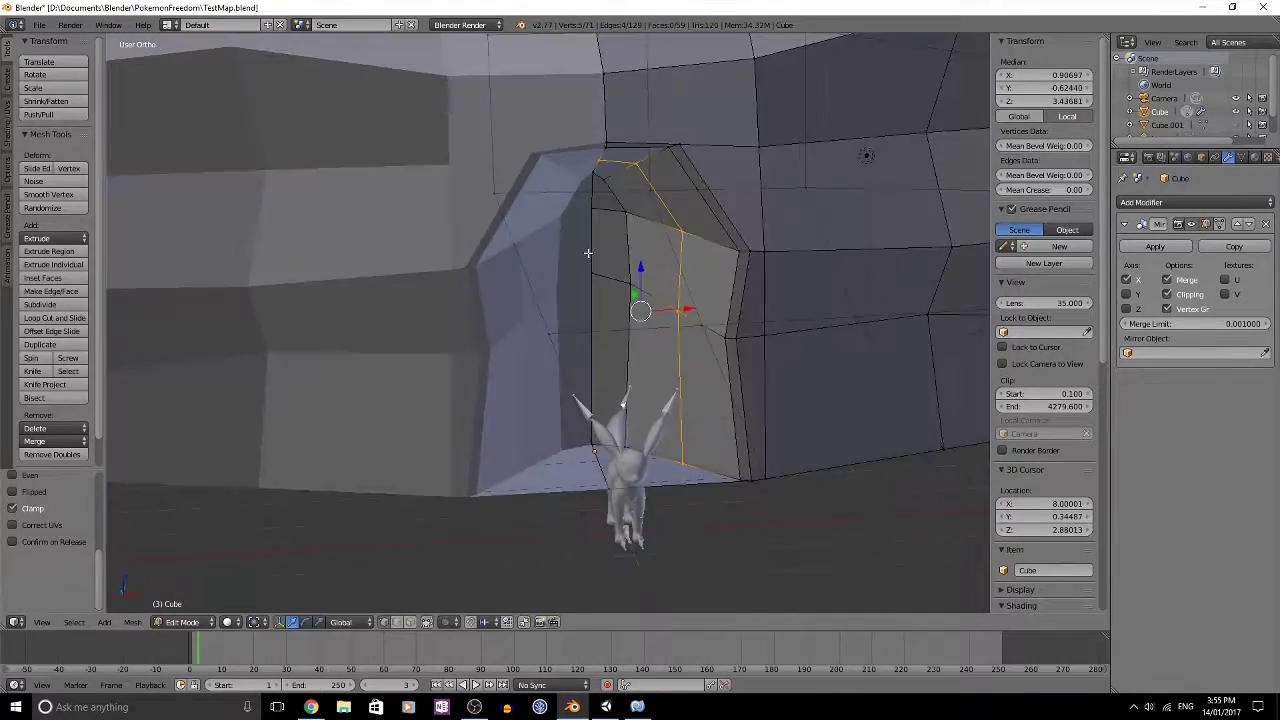
Step: Move the recess loop's four upper vertices horizontally in top view, leaving out its ground vertex
left_click(40, 107)
left_click(609, 233)
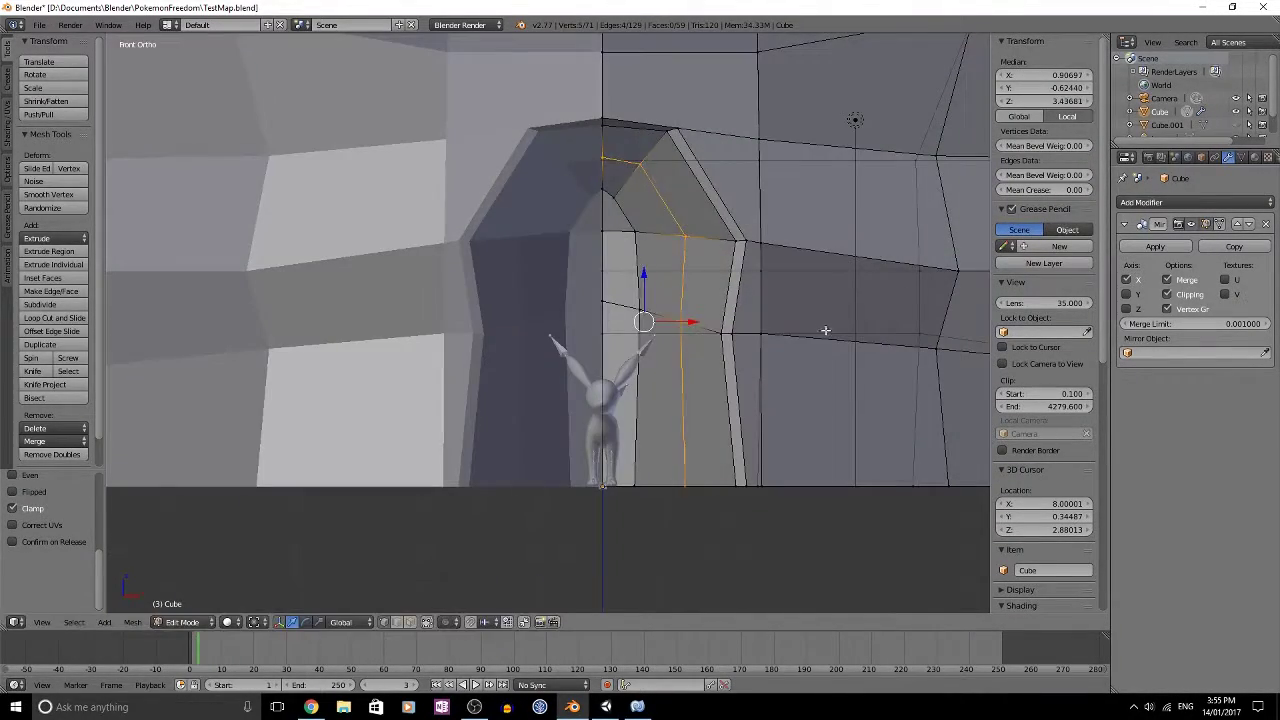
right_click(782, 313)
middle_click_drag(782, 313, 700, 388)
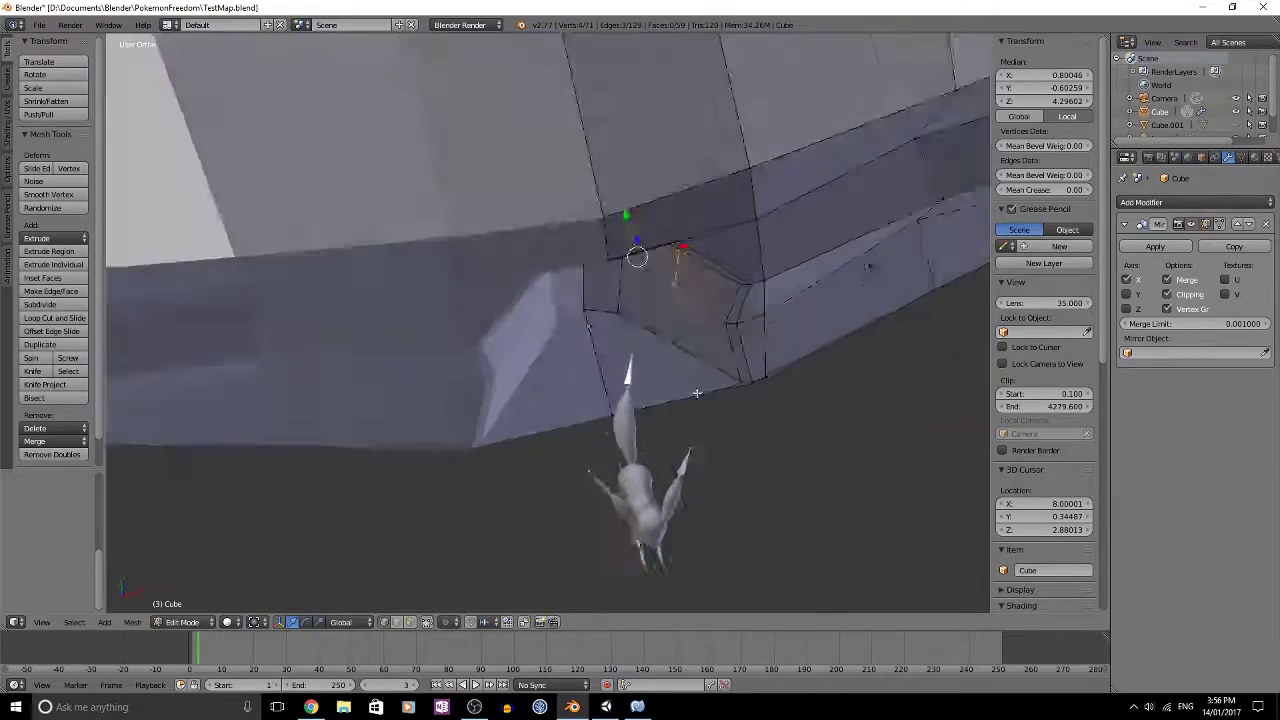
key("KP_7")
key("g")
left_click(716, 377)
Step: Reposition the two topmost vertices of the recess loop in side view
key("KP_1")
right_click(652, 222)
middle_click_drag(660, 240, 720, 257, "shift")
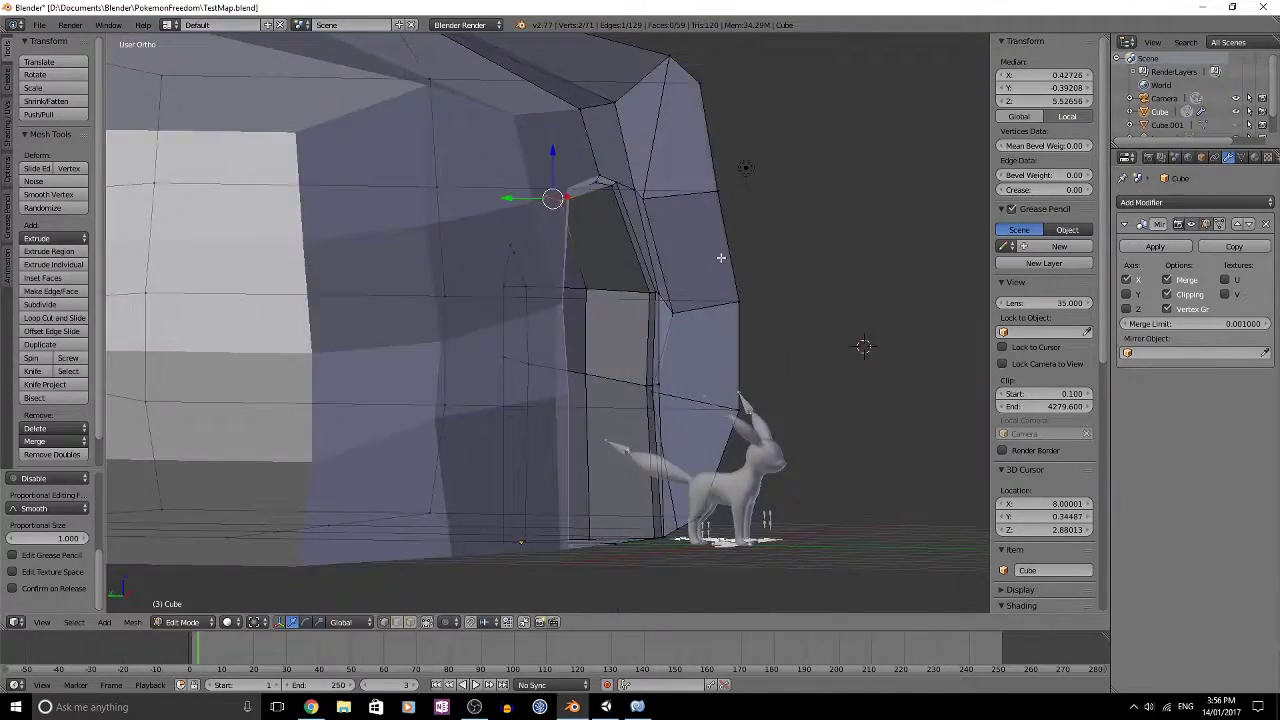
key("KP_3")
key("g")
left_click(705, 227)
Step: Select the four vertices of the recess's upper back wall face and reposition them in side view
scroll(690, 222, "up", 3)
right_click(658, 200)
right_click(660, 262, "shift")
middle_click_drag(610, 265, 705, 285)
right_click(757, 430, "shift")
key("KP_3")
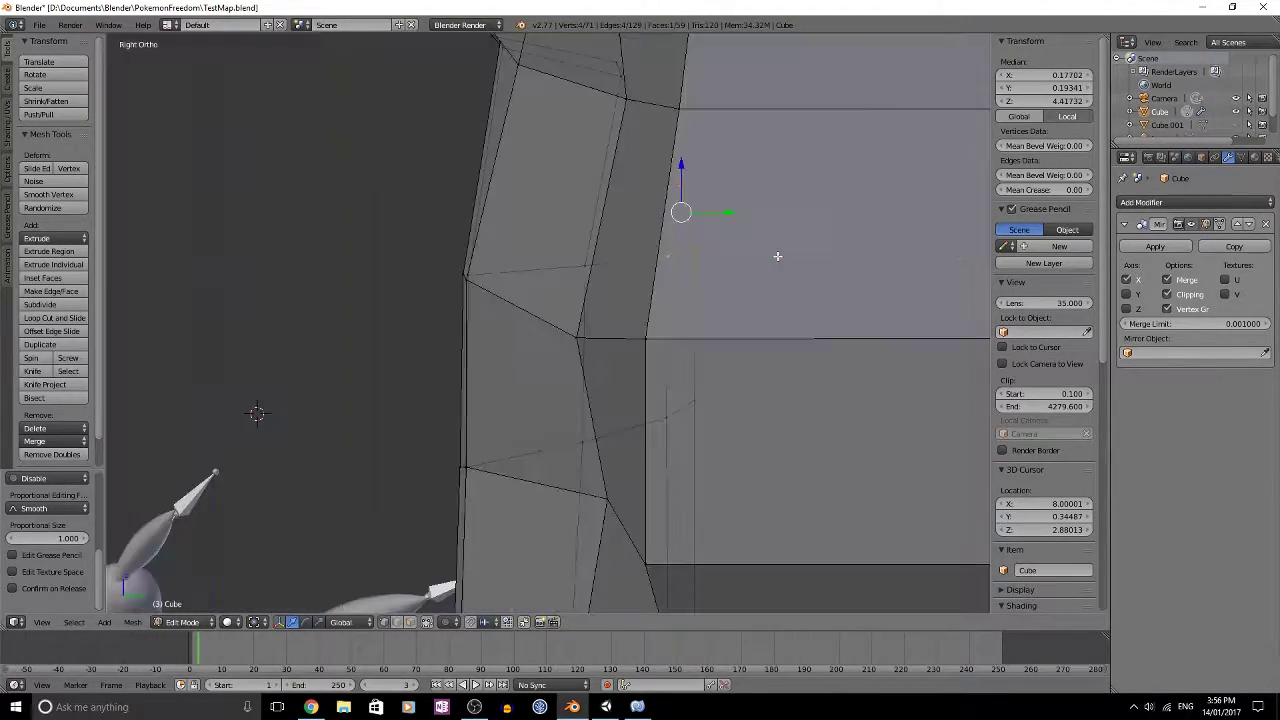
left_click(716, 409)
Step: Reposition the house's upper front corner vertex horizontally in top view
middle_click_drag(714, 405, 692, 84, "shift")
scroll(674, 440, "down", 4)
middle_click_drag(560, 300, 704, 405)
key("Tab")
scroll(671, 281, "down", 4)
key("Tab")
key("KP_7")
scroll(670, 326, "up", 4)
right_click(651, 345)
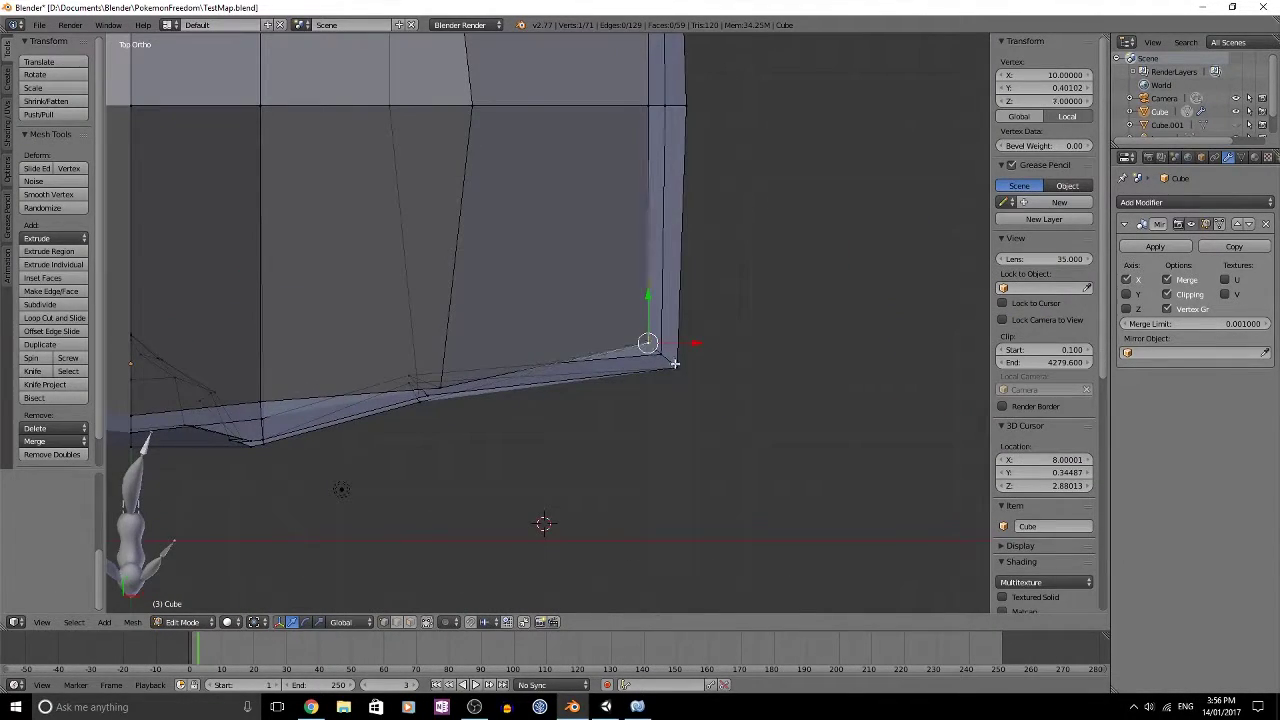
left_click(735, 416)
key("a")
scroll(650, 310, "down", 4)
key("g")
middle_click_drag(609, 266, 657, 374, "shift")
left_click(750, 283)
Step: Reposition the vertex on the rear edge of the roof beside the centreline
key("a")
right_click(600, 345)
key("g")
left_click(591, 334)
key("Tab")
key("Tab")
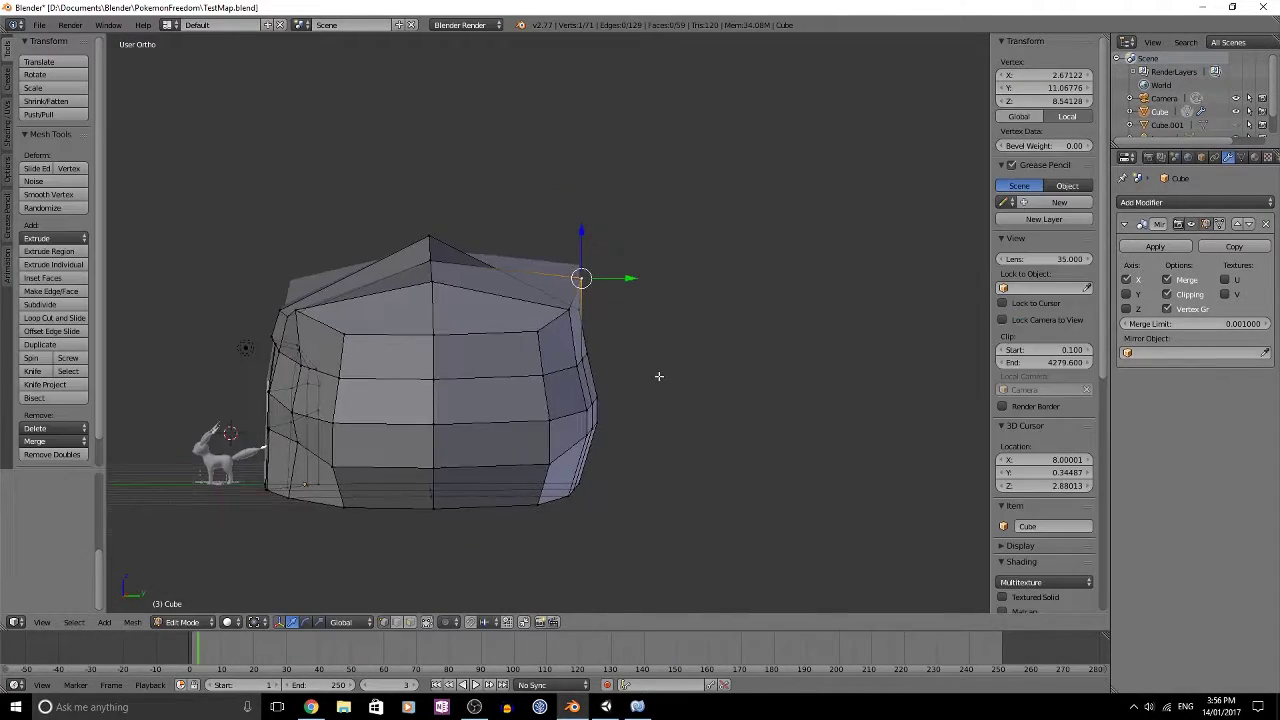
Step: Select groups of rear wall vertices in side view and reposition them so the back of the house bulges unevenly
key("KP_3")
left_click_drag(699, 368, 588, 302)
key("g")
left_click(766, 387)
key("a")
middle_click_drag(745, 410, 753, 299, "shift")
key("b")
left_click_drag(711, 340, 616, 291)
key("g")
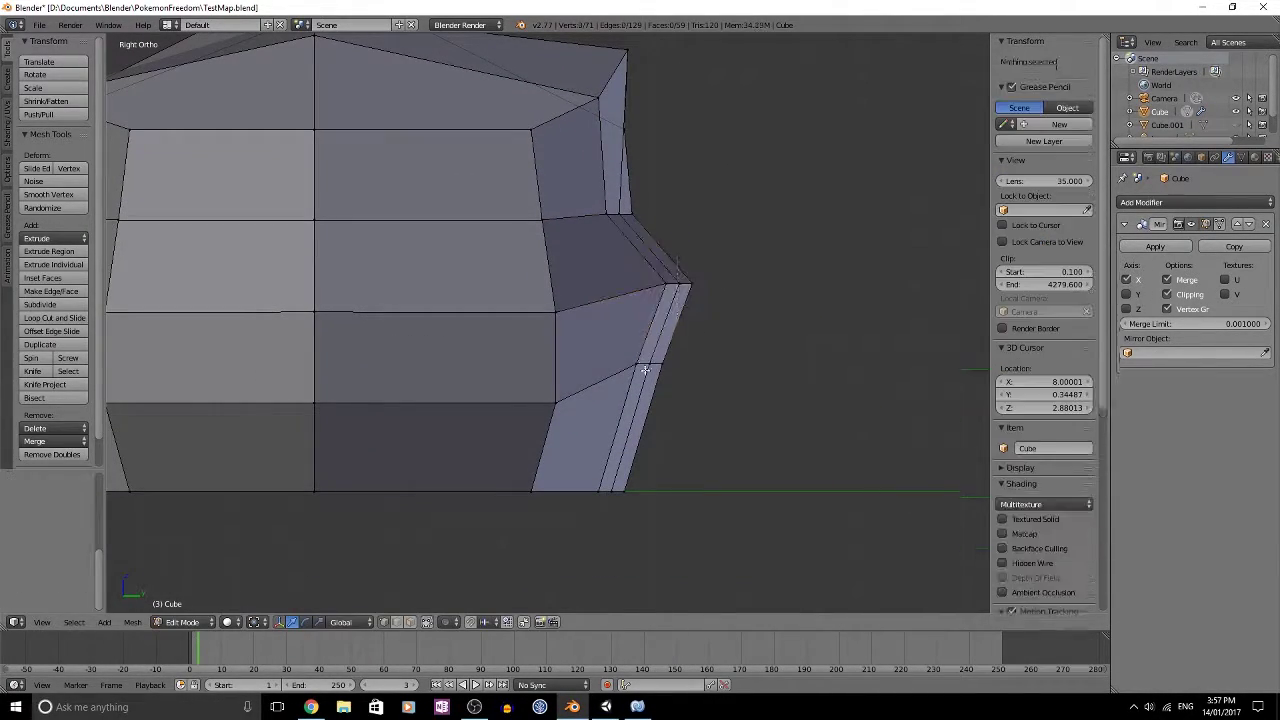
left_click(754, 432)
Step: Move a single mid-height rear wall vertex along the Y axis
right_click(677, 367)
middle_click_drag(754, 432, 690, 320)
key("g")
key("y")
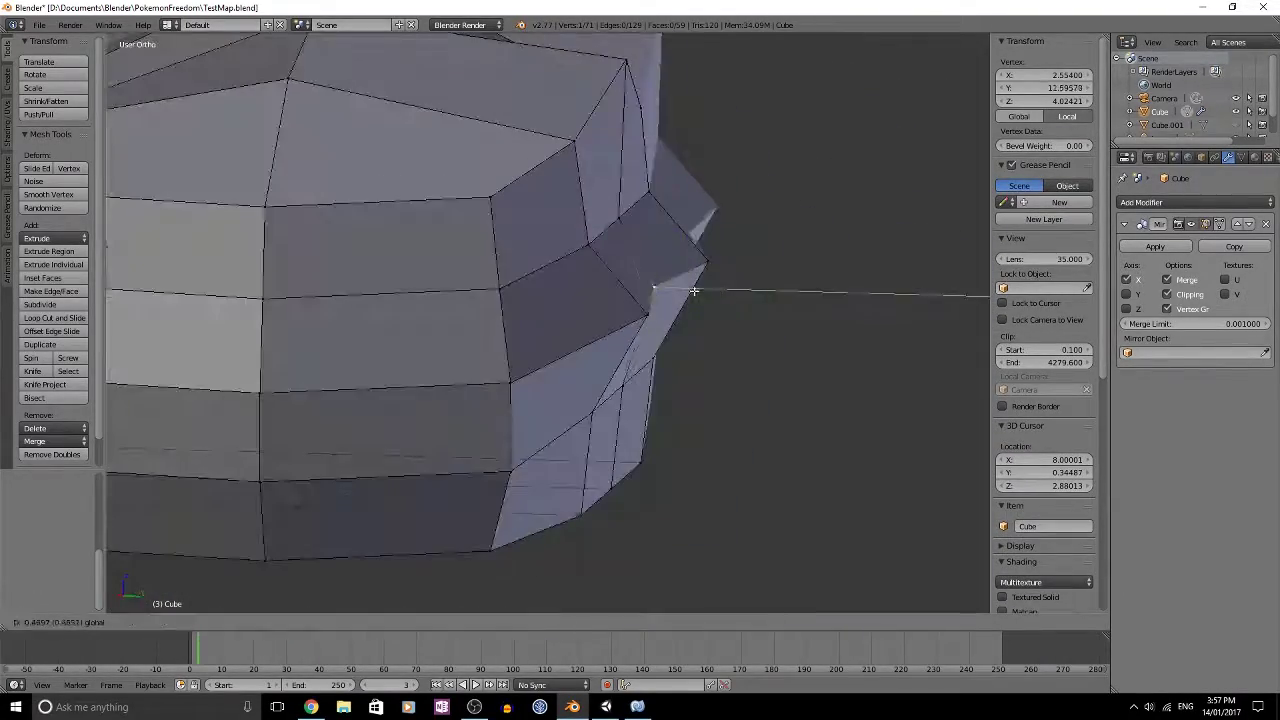
left_click(690, 300)
Step: Try a Catmull-Clark Subdivision Surface modifier on the house and remove it
key("Tab")
middle_click_drag(599, 266, 760, 290)
middle_click_drag(100, 235, 620, 290)
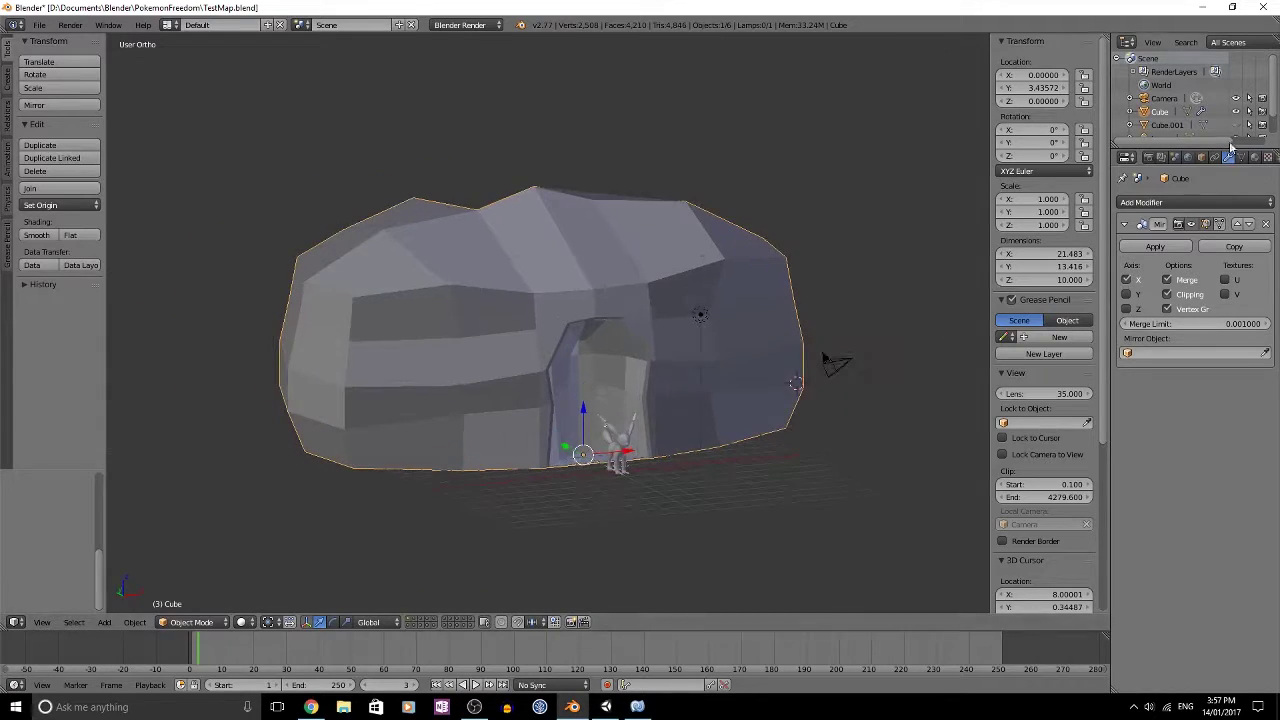
left_click(1195, 202)
left_click(1025, 425)
mouse_move(848, 345)
middle_mouse_down()
mouse_move(949, 306)
mouse_move(695, 326)
mouse_move(862, 357)
middle_mouse_up()
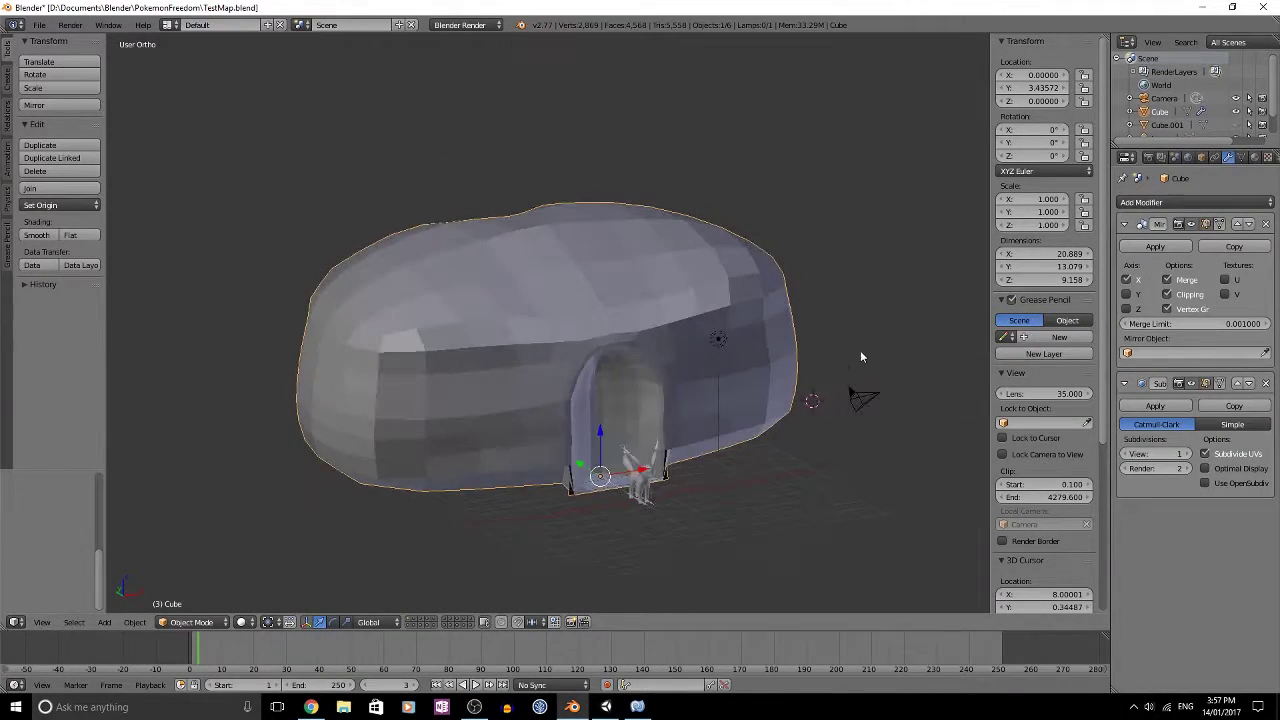
left_click(1266, 385)
Step: Add two vertical loop cuts through the side wall and roof, one in the rear half and one in the front half
key("Tab")
middle_click_drag(770, 335, 458, 310)
key("ctrl+r")
double_click(449, 397)
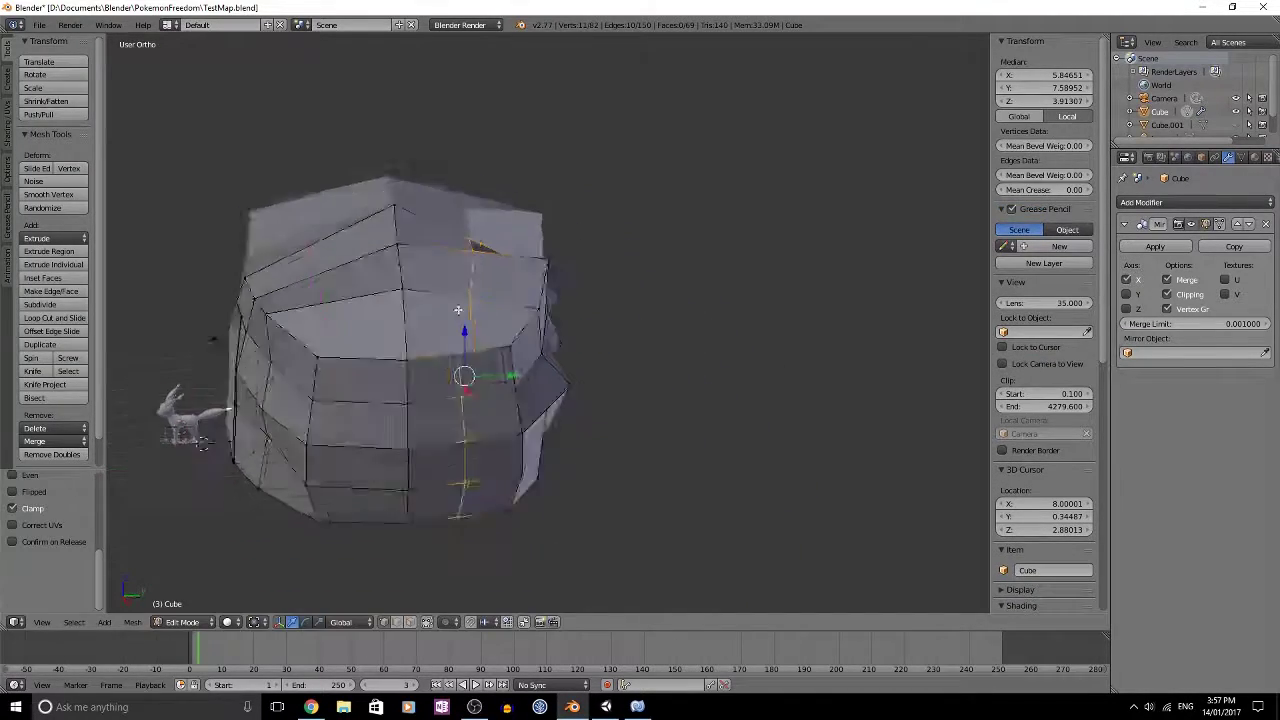
key("ctrl+r")
double_click(365, 315)
Step: Reposition vertices of the new front loop on the roof slope, adjusting the one above the doorway's side in front view
key("a")
middle_click_drag(365, 315, 606, 314, "shift")
right_click(529, 337)
right_click(652, 320)
right_click(588, 328)
key("g")
key("KP_1")
scroll(700, 355, "up", 3)
key("g")
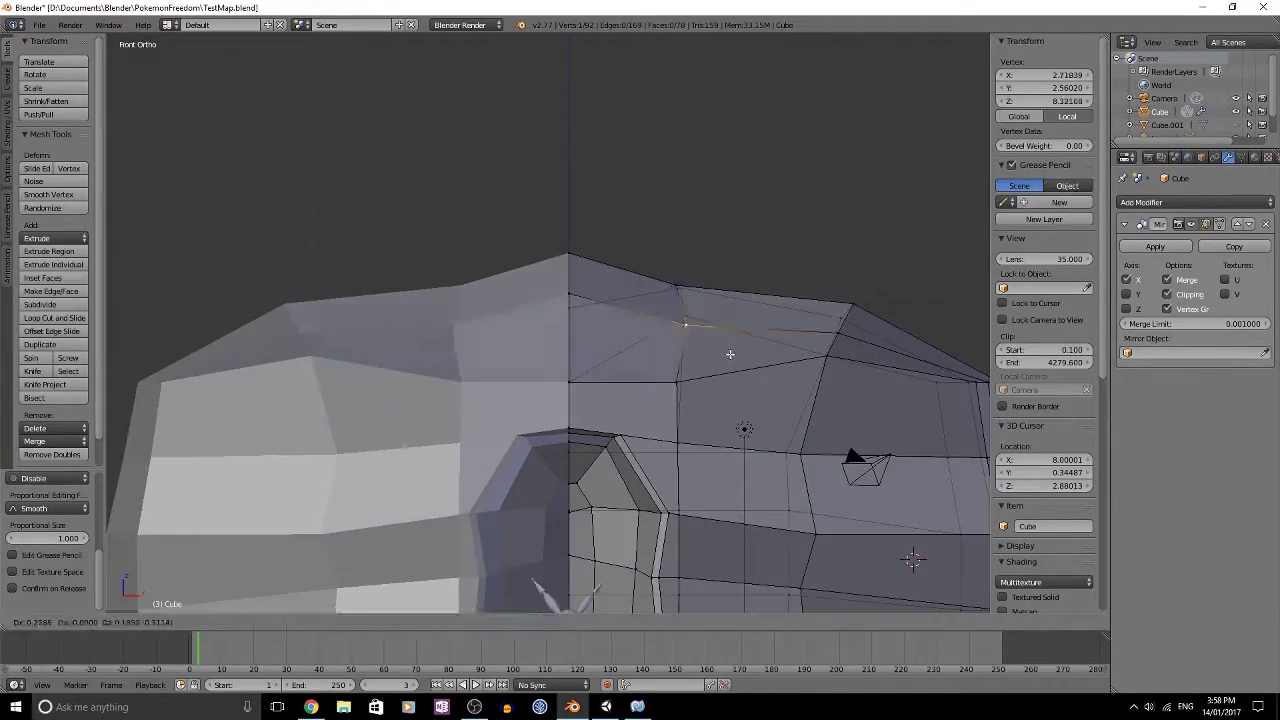
left_click(730, 354)
key("Tab")
middle_click_drag(730, 354, 748, 391)
key("Tab")
right_click(651, 337)
right_click(438, 357)
middle_click_drag(743, 340, 591, 231)
key("Tab")
Step: Examine the doorway recess from inside the house in perspective view, highlighting its back faces
scroll(508, 340, "up", 5)
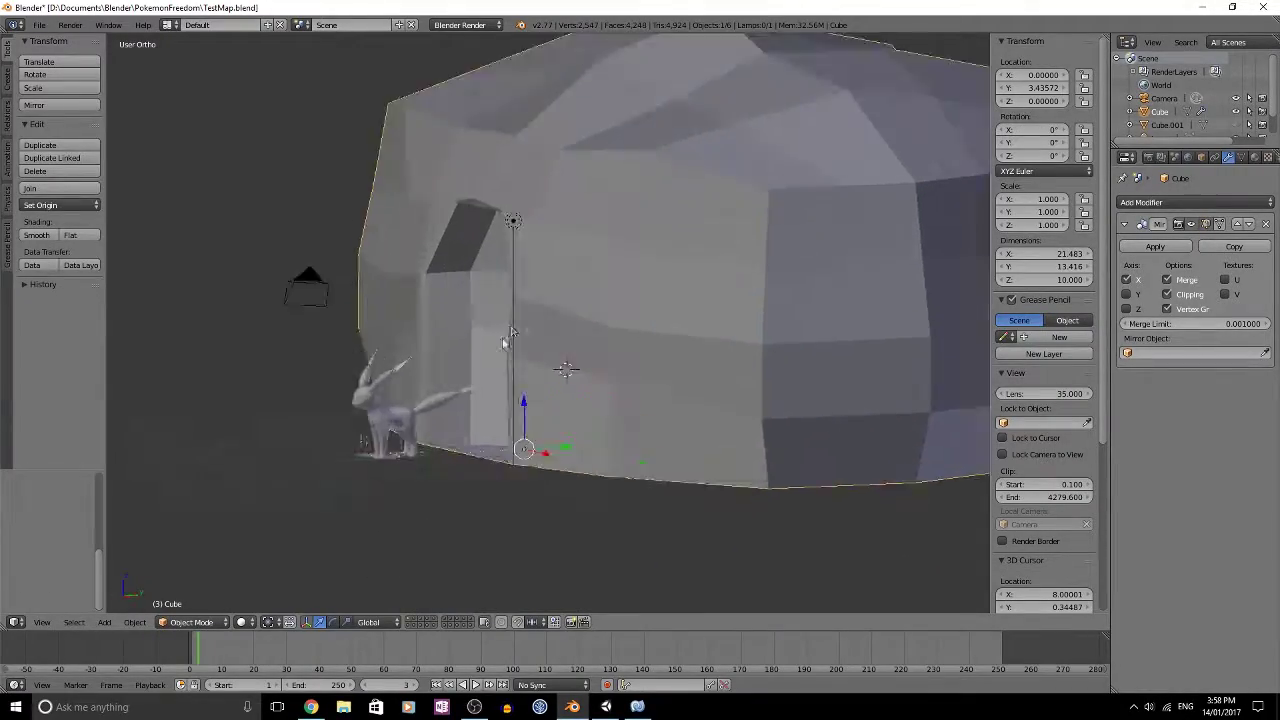
middle_click_drag(512, 332, 609, 361)
key("KP_5")
key("Tab")
scroll(761, 336, "up", 3)
scroll(761, 336, "down", 5)
scroll(734, 314, "up", 5)
right_click(486, 456, "alt")
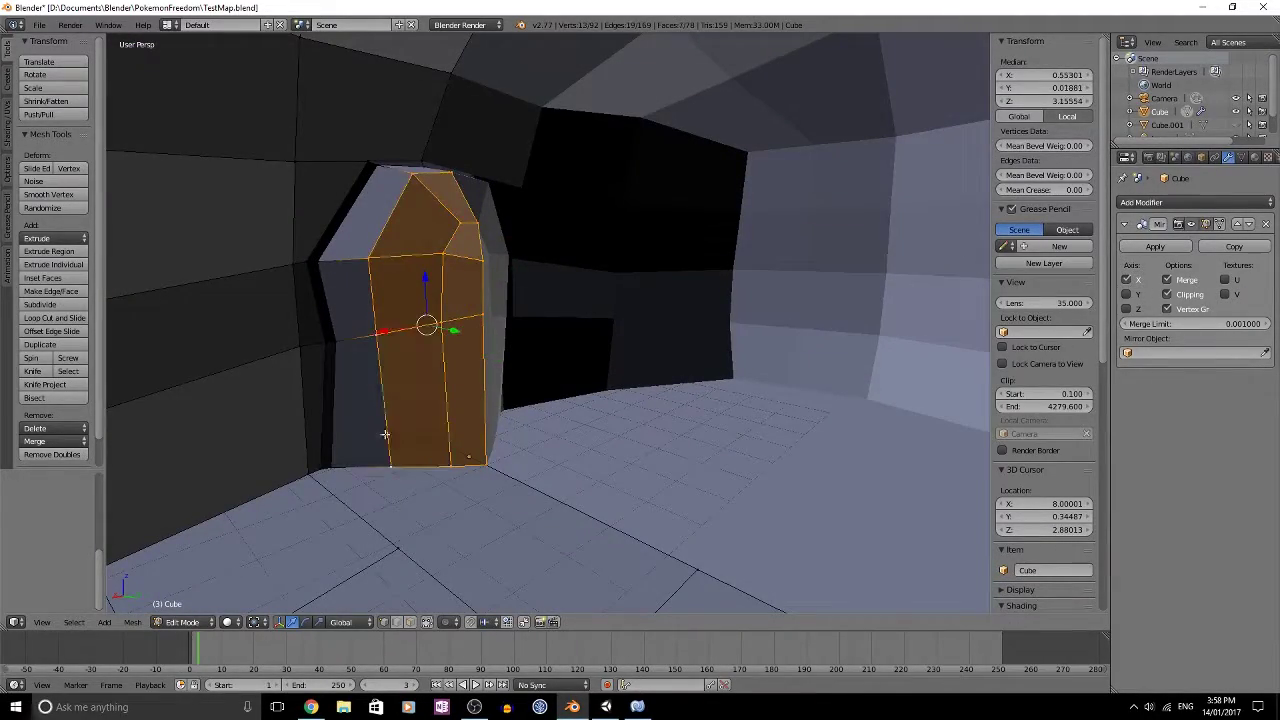
middle_click_drag(385, 435, 517, 364)
key("Tab")
key("Tab")
Step: Move the ground vertex at the centre of the doorway along the Y axis
right_click(617, 323)
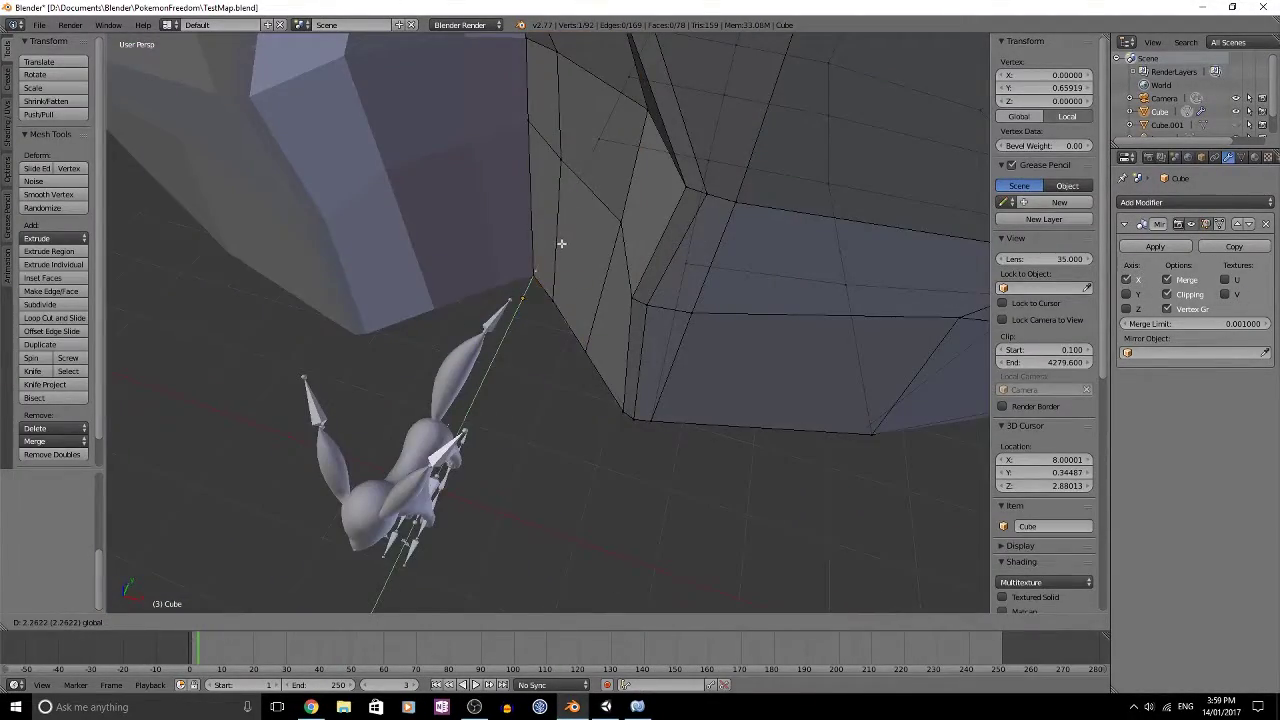
left_click_drag(562, 243, 562, 243)
key("a")
Step: Move ground vertices along the rear wall outward on the Y axis
mouse_move(562, 243)
middle_mouse_down()
mouse_move(877, 131)
mouse_move(406, 226)
mouse_move(569, 263)
middle_mouse_up()
scroll(406, 226, "down", 5)
scroll(569, 263, "up", 7)
right_click(516, 299)
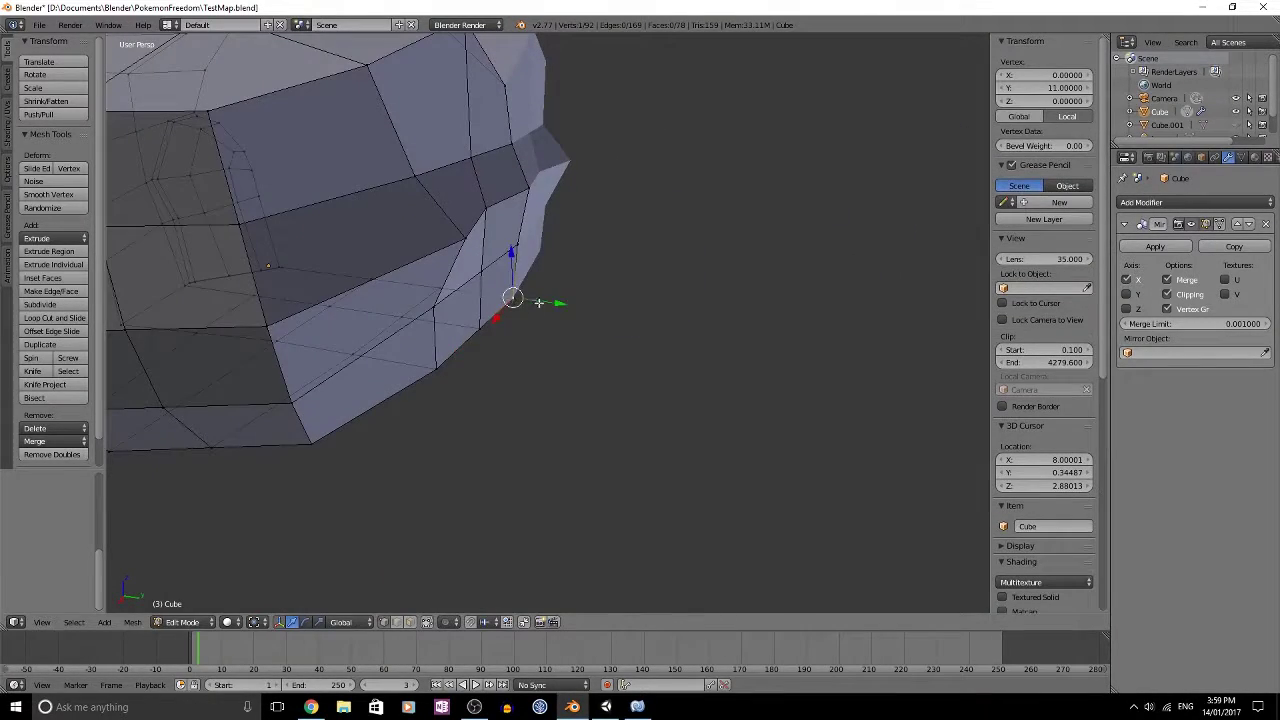
right_click(490, 319)
scroll(560, 308, "down", 3)
middle_click_drag(700, 290, 626, 287)
scroll(565, 300, "up", 3)
key("Tab")
middle_click_drag(690, 372, 567, 374)
key("Tab")
left_click_drag(532, 452, 540, 460)
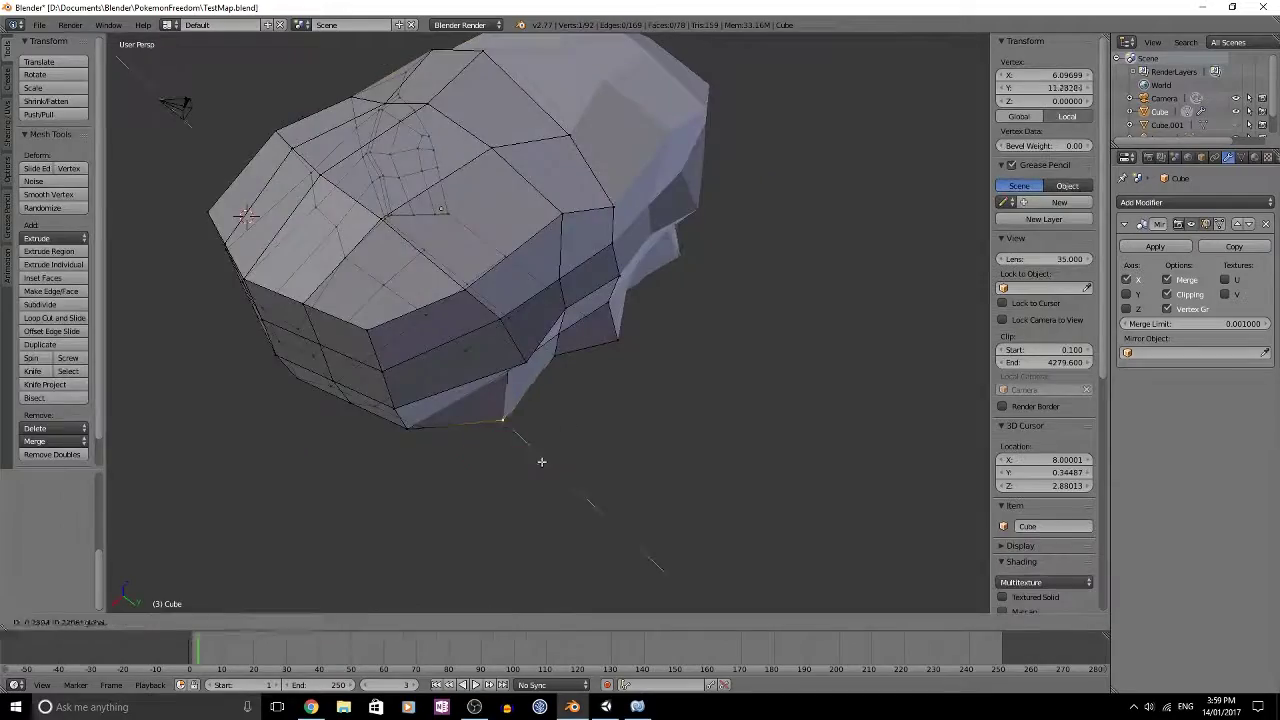
Step: Adjust individual vertices on the house's rear and side walls to make the surface more irregular
key("Tab")
middle_click_drag(540, 460, 643, 274)
key("Tab")
right_click(580, 307)
key("Tab")
middle_click_drag(552, 328, 666, 363)
key("KP_1")
key("KP_5")
key("Tab")
right_click(650, 297)
right_click(631, 374)
left_click_drag(668, 363, 700, 362)
middle_click_drag(700, 362, 746, 288)
right_click(659, 279)
right_click(655, 281)
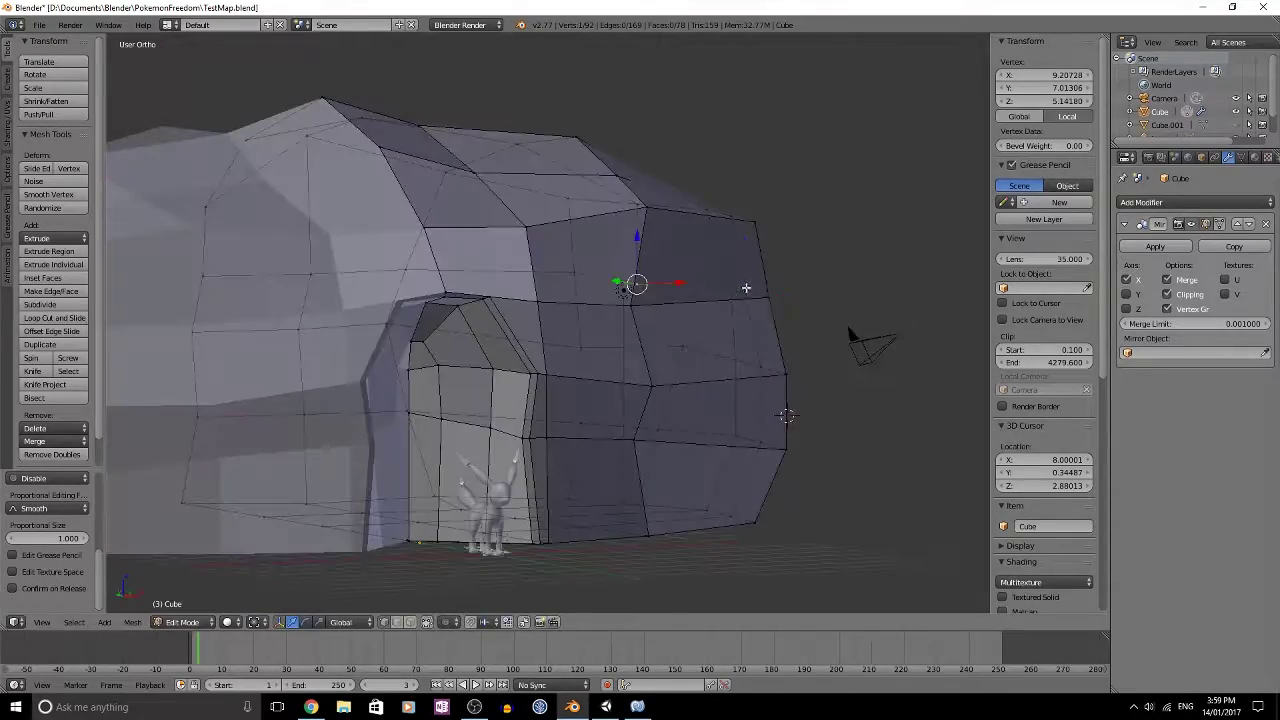
Step: Pull a lower vertex of the outer side wall outward
middle_click_drag(787, 394, 812, 392)
right_click(803, 446)
key("g")
left_click(843, 446)
Step: Reposition another wall vertex to roughen the lower part of the house
middle_click_drag(843, 446, 610, 380)
right_click(677, 474)
right_click(624, 448)
key("Tab")
scroll(628, 423, "down", 3)
key("Tab")
scroll(617, 397, "up", 4)
right_click(610, 380)
key("g")
left_click(692, 441)
Step: Reposition one more wall vertex to break up the even surface and finish editing the mesh
middle_click_drag(692, 441, 628, 308)
key("Tab")
key("Tab")
middle_click_drag(438, 362, 650, 345)
scroll(729, 400, "down", 3)
scroll(609, 366, "up", 4)
key("g")
left_click(645, 300)
right_click(582, 424)
middle_click_drag(582, 424, 610, 383)
right_click(540, 363)
key("Tab")
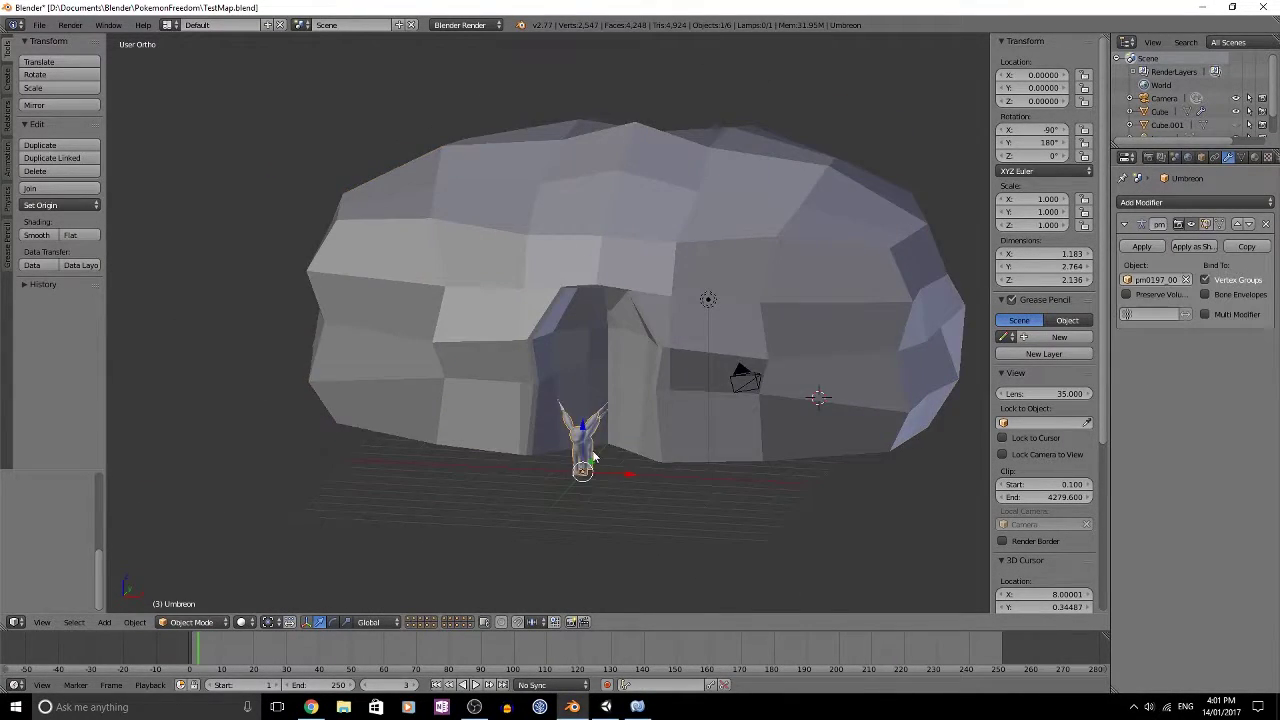
Step: Select the house and save the project as House_V1.blend in the PokemonFreedom folder
right_click(636, 340)
middle_click_drag(636, 340, 680, 300)
scroll(680, 300, "down", 2)
left_click(40, 25)
left_click(40, 25)
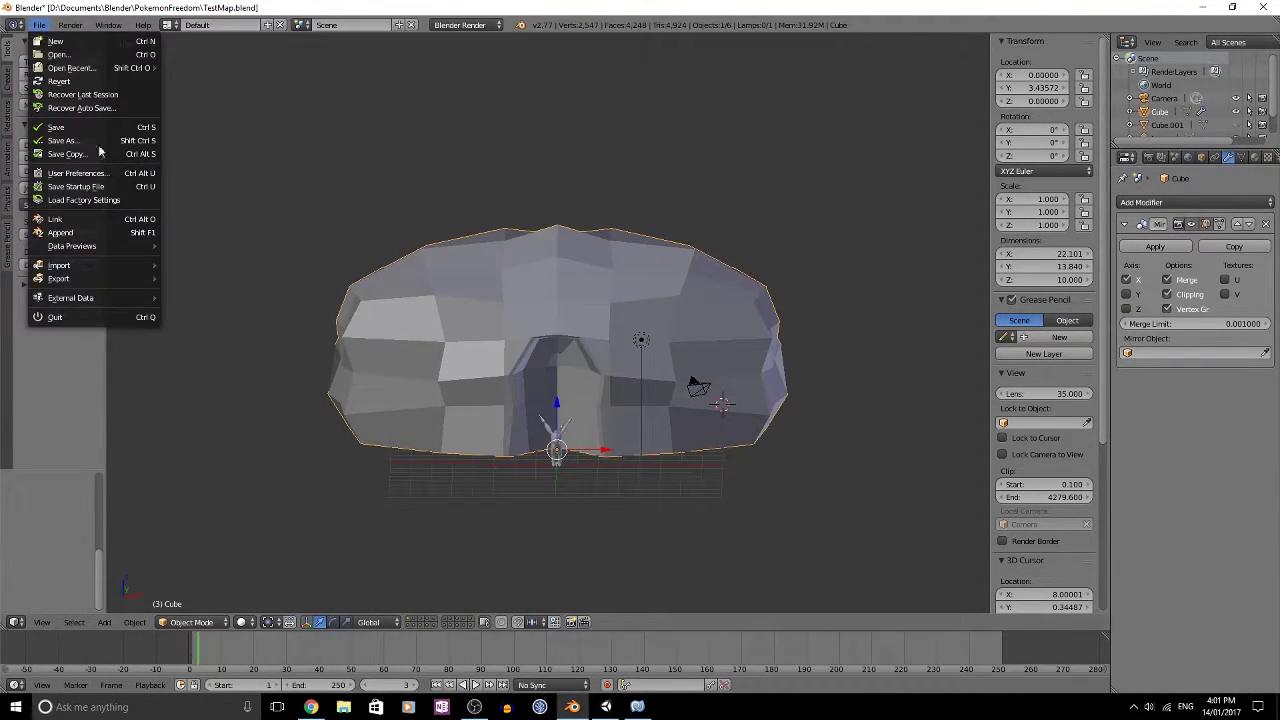
left_click(81, 141)
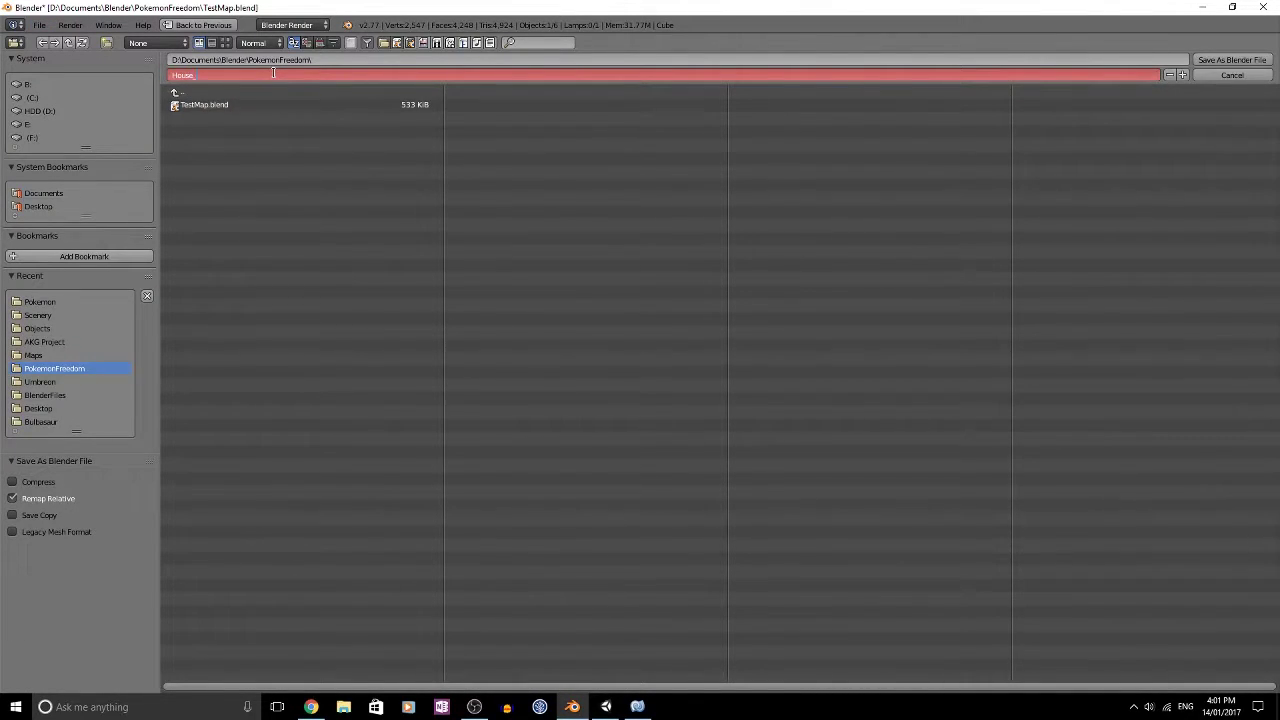
left_click(1221, 62)
Step: Export the selected house as House_V1.fbx to the Unity project's Models\Scenery folder
left_click(40, 25)
mouse_move(66, 278)
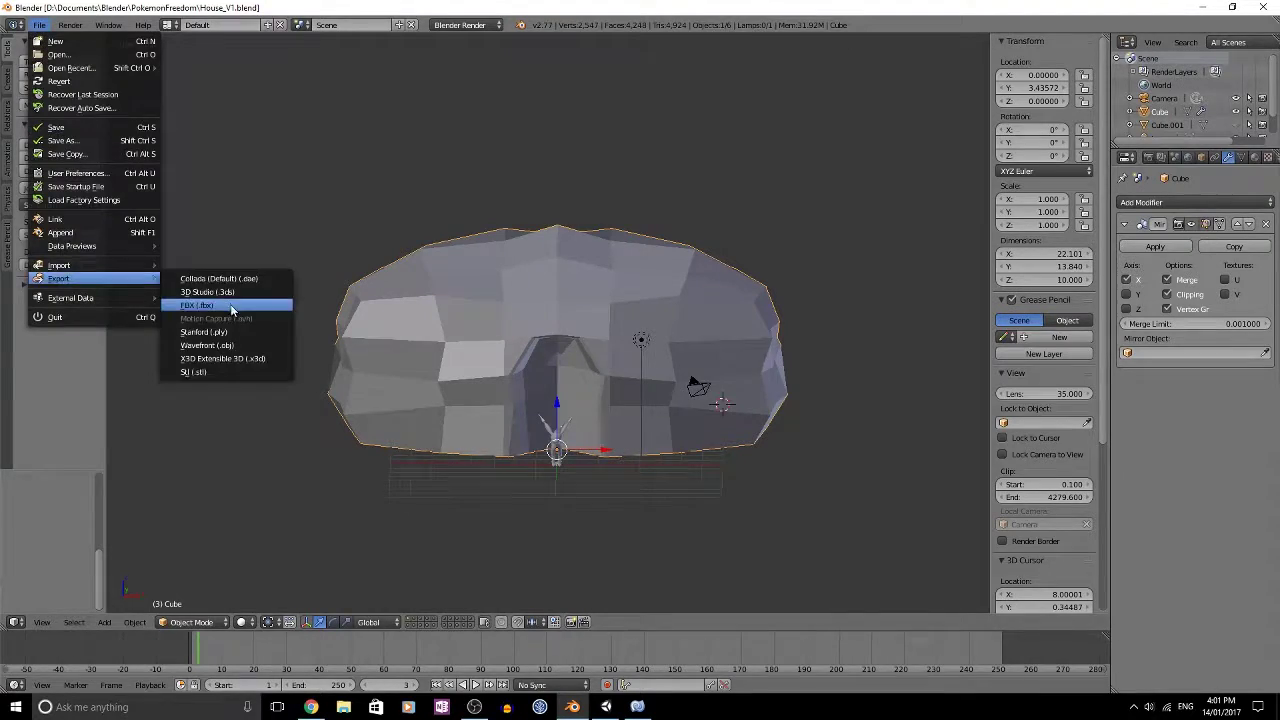
left_click(232, 305)
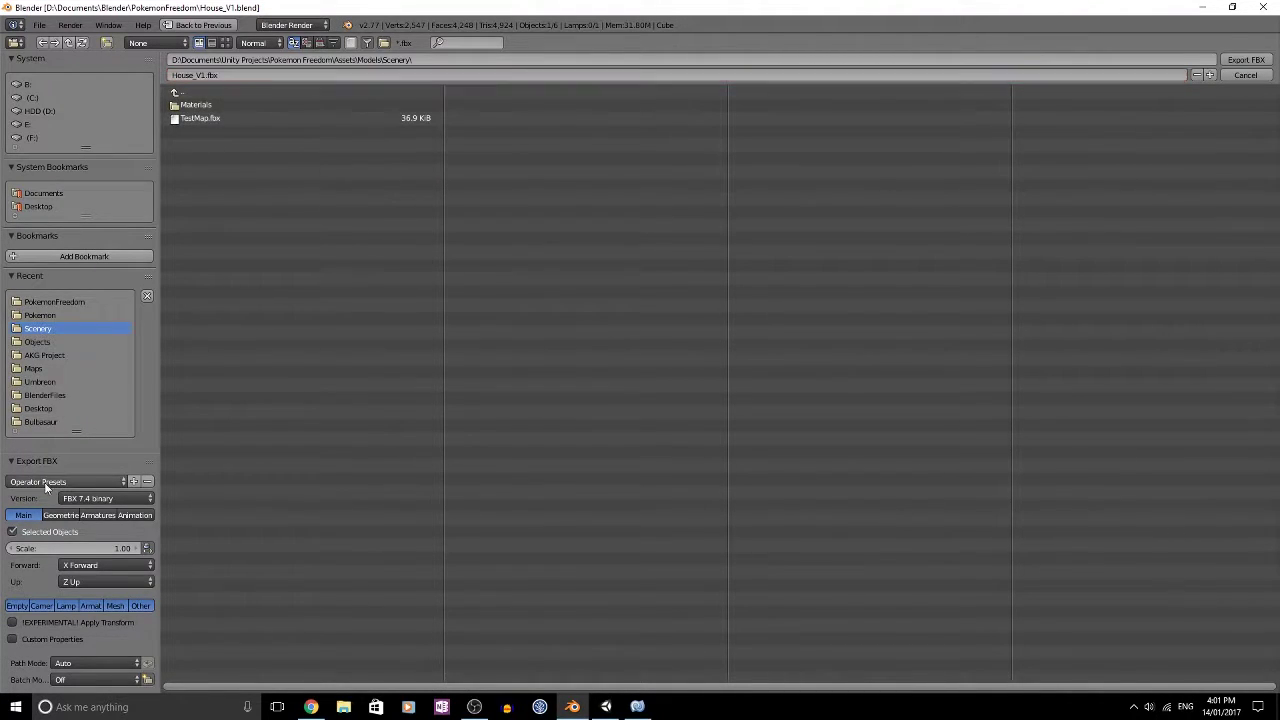
left_click(1240, 61)
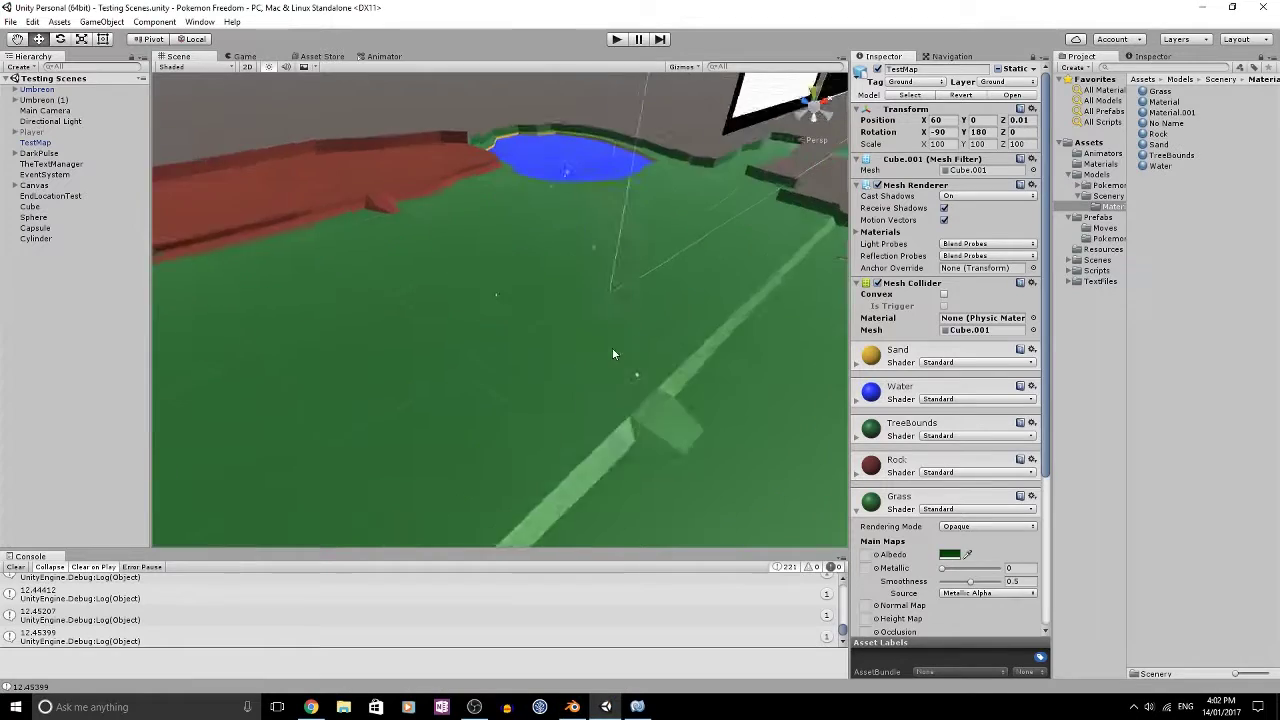
Step: Switch to Unity and place the House_V1 model on the grass near the characters in the scene
right_click_drag(612, 347, 530, 292)
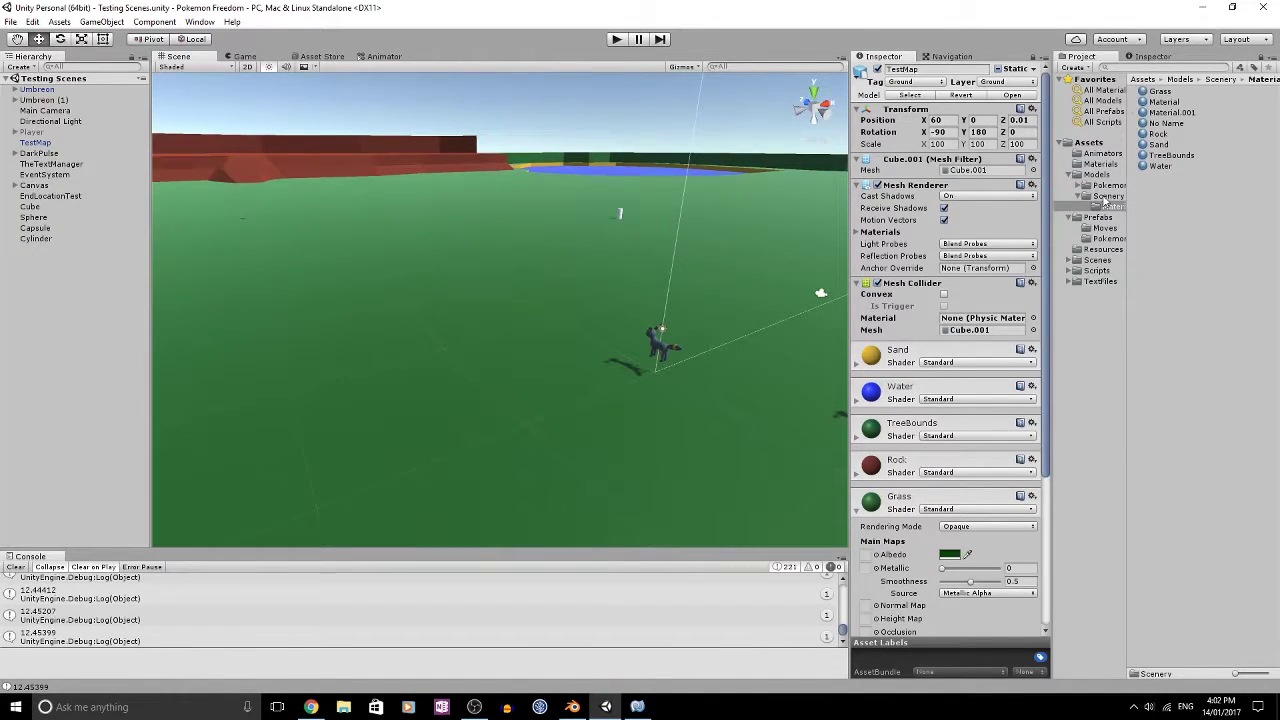
left_click_drag(598, 270, 427, 301)
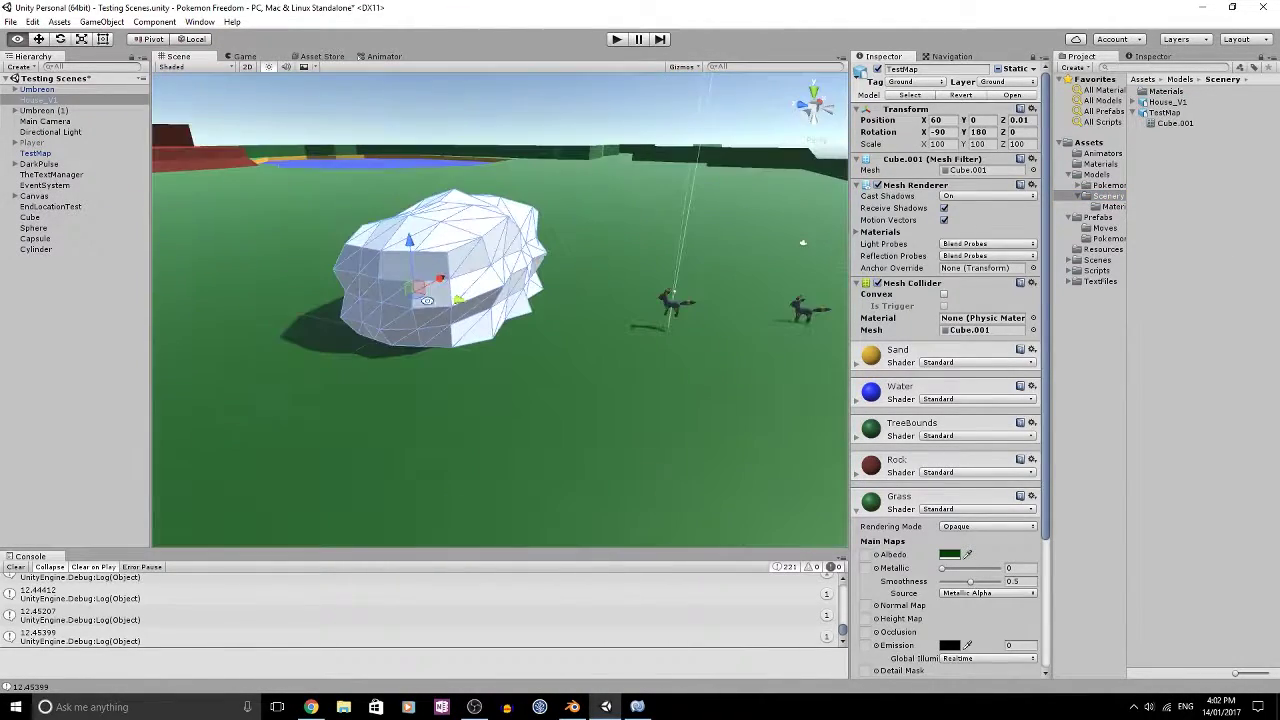
Step: Switch to Blender and assign the existing Rock material to the house
left_click(573, 707)
left_click(1254, 157)
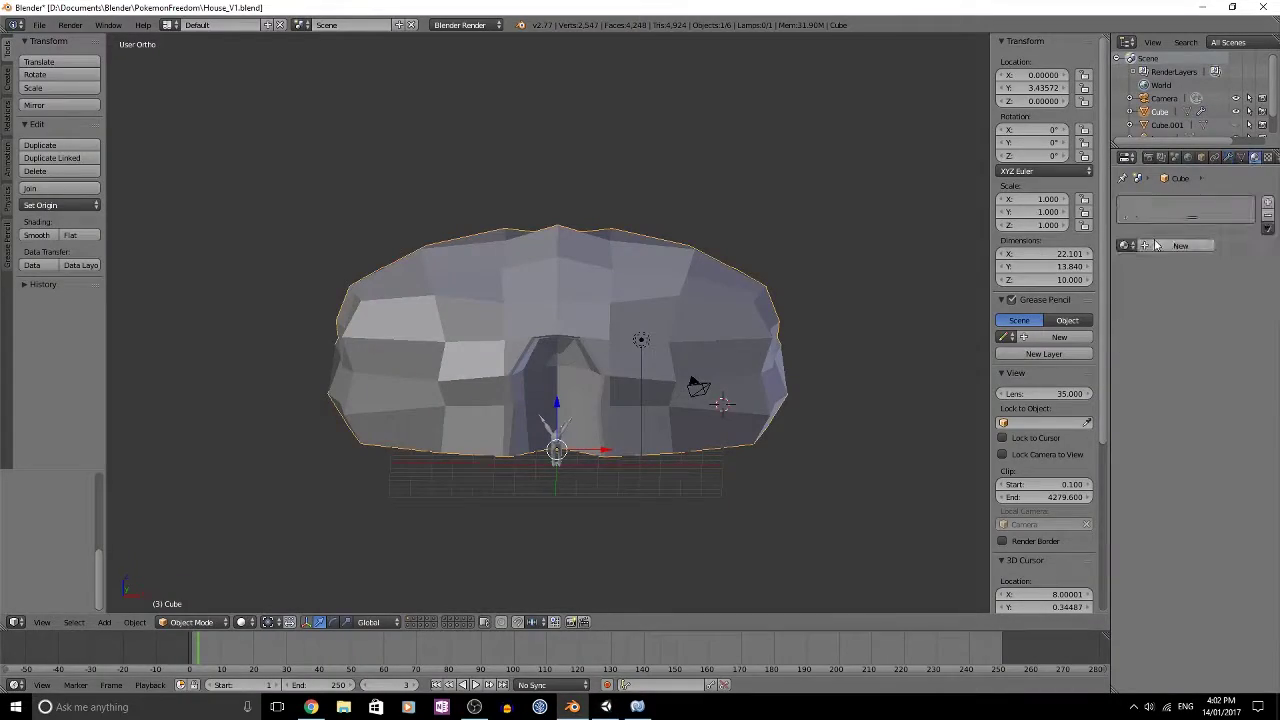
left_click(1125, 244)
left_click(1030, 300)
Step: Export the house again as FBX and switch to Unity to view the updated model in the scene
left_click(39, 25)
mouse_move(60, 279)
left_click(202, 306)
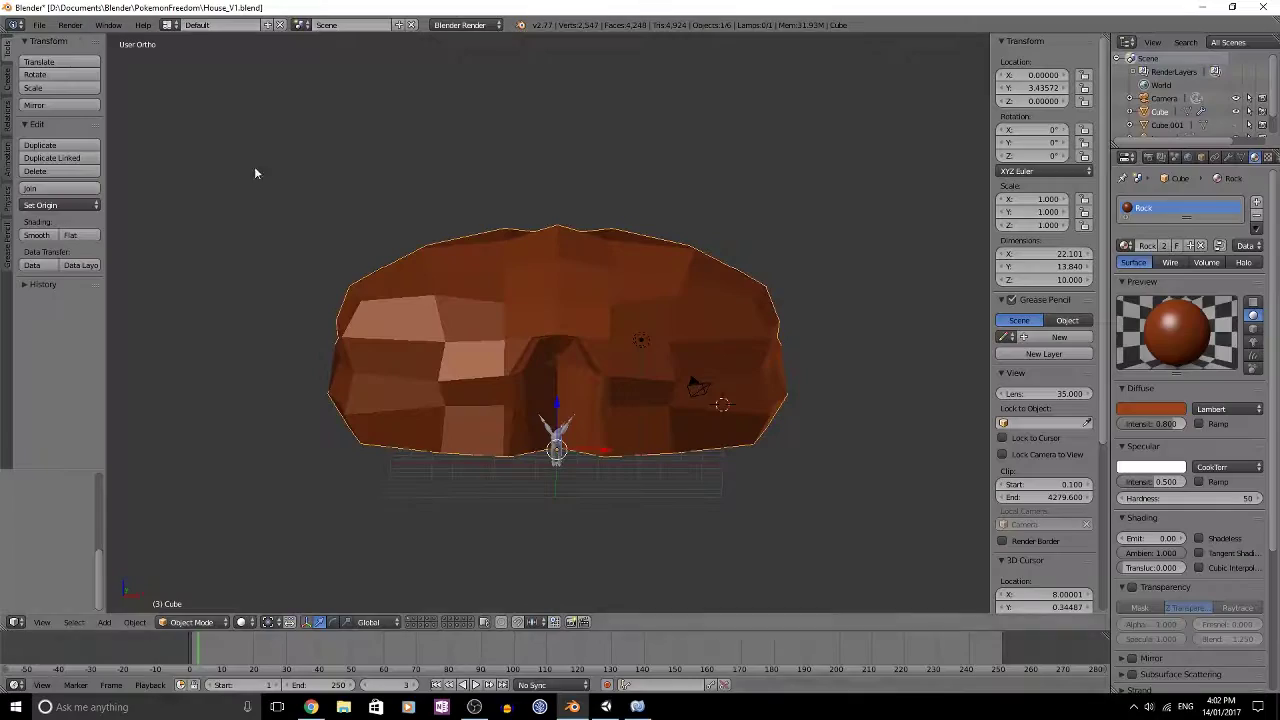
left_click(605, 707)
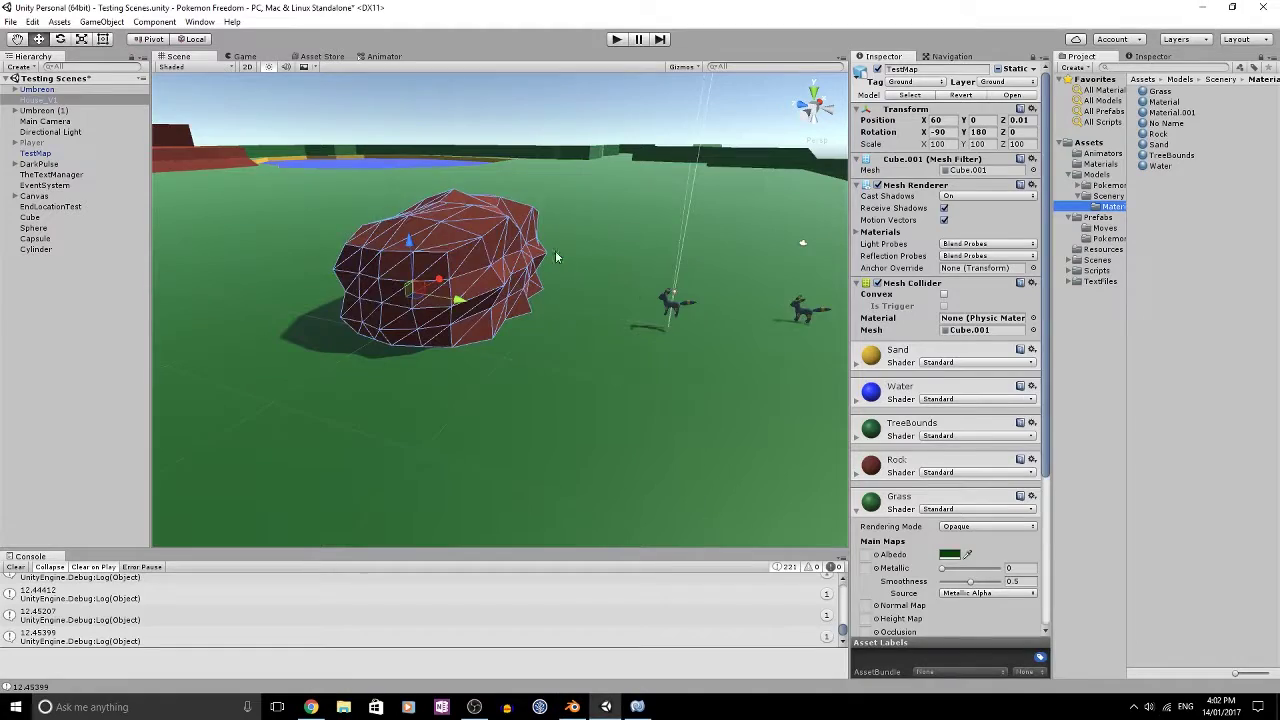
right_click_drag(555, 250, 500, 240)
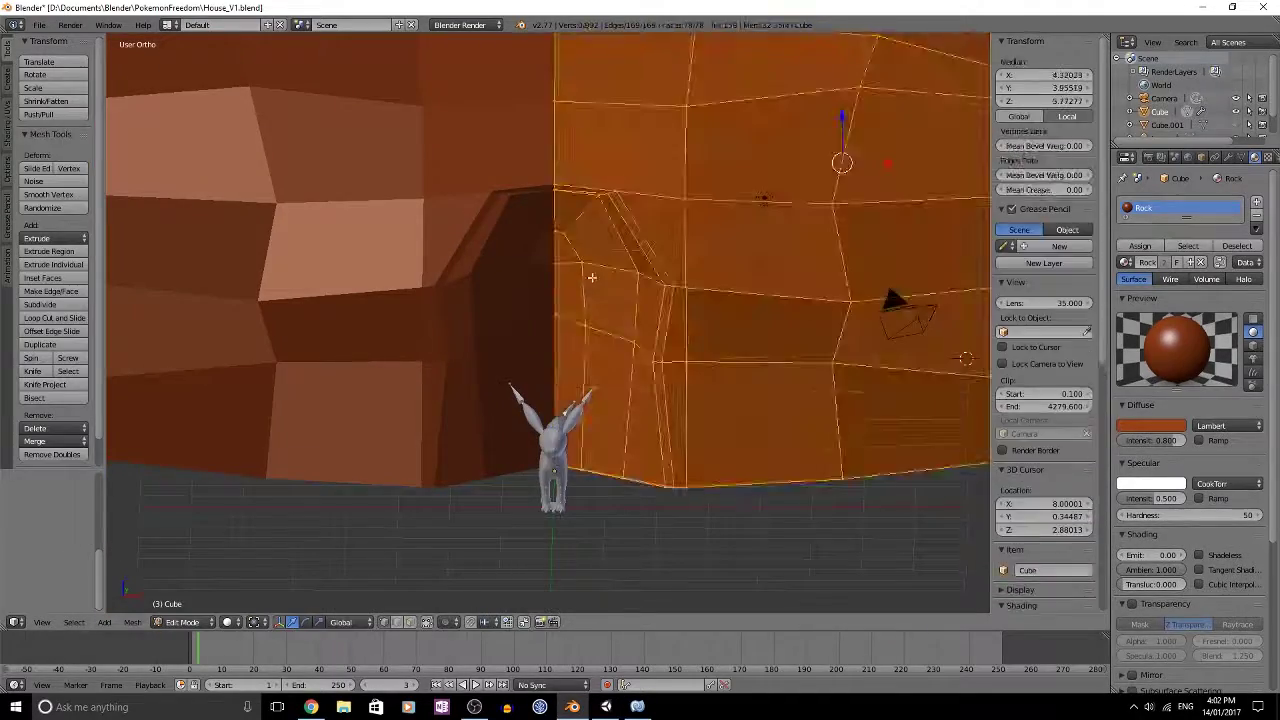
Step: Select all inner faces of the recessed doorway and assign them a new material with a black diffuse colour
key("a")
middle_click_drag(583, 348, 640, 380)
scroll(640, 380, "up", 4)
left_click(410, 622)
right_click(560, 310)
right_click(715, 350, "shift")
right_click(583, 163, "shift")
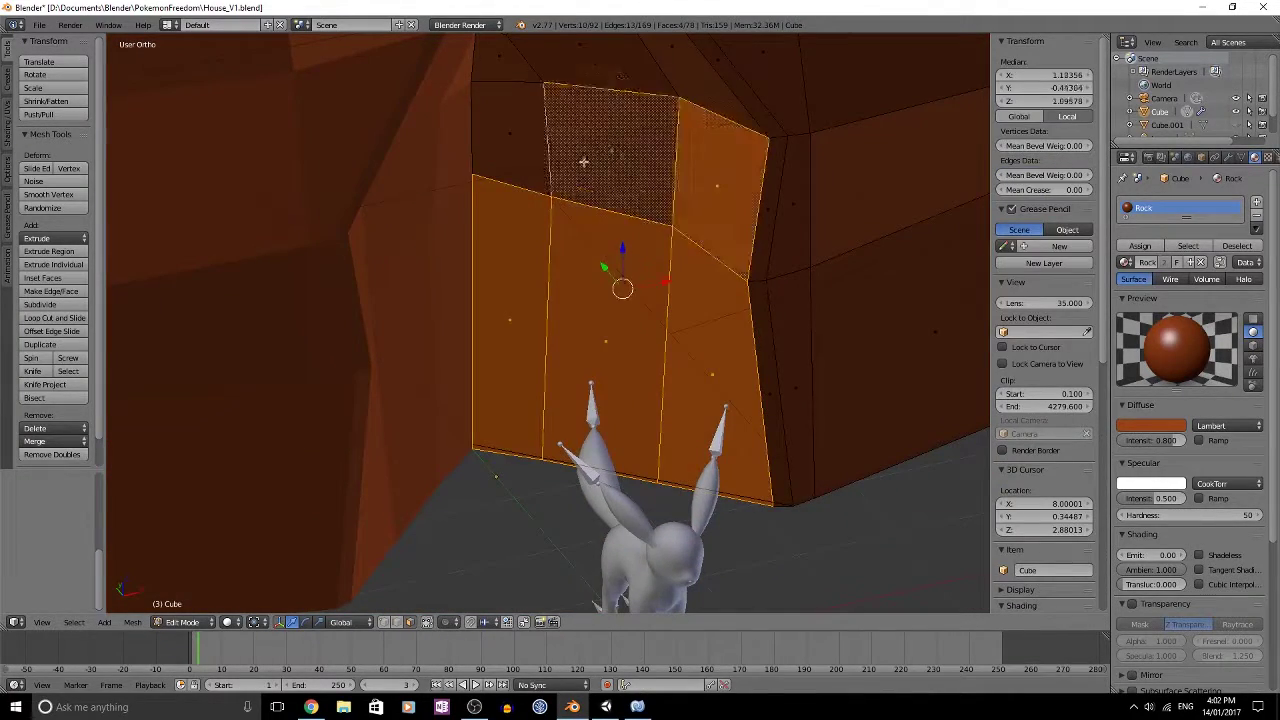
middle_click_drag(590, 160, 560, 150)
left_click(1257, 203)
left_click(1172, 293)
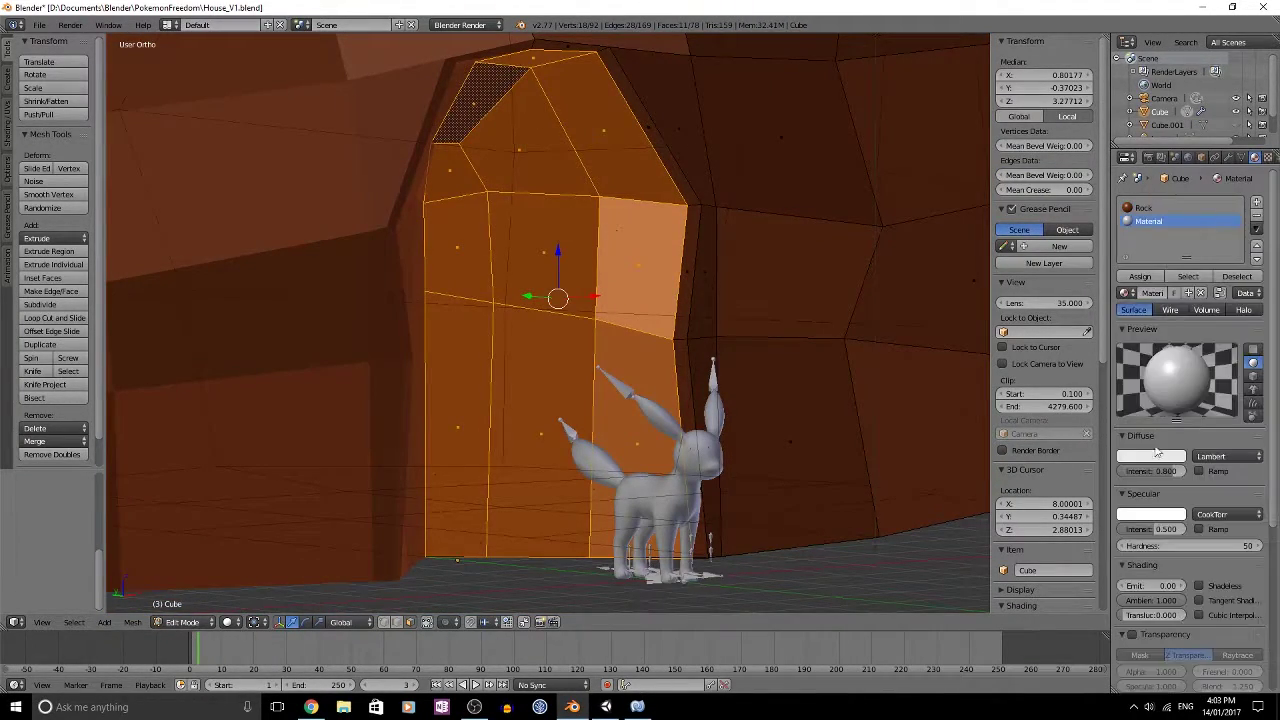
left_click(1151, 456)
left_click_drag(1175, 305, 1175, 374)
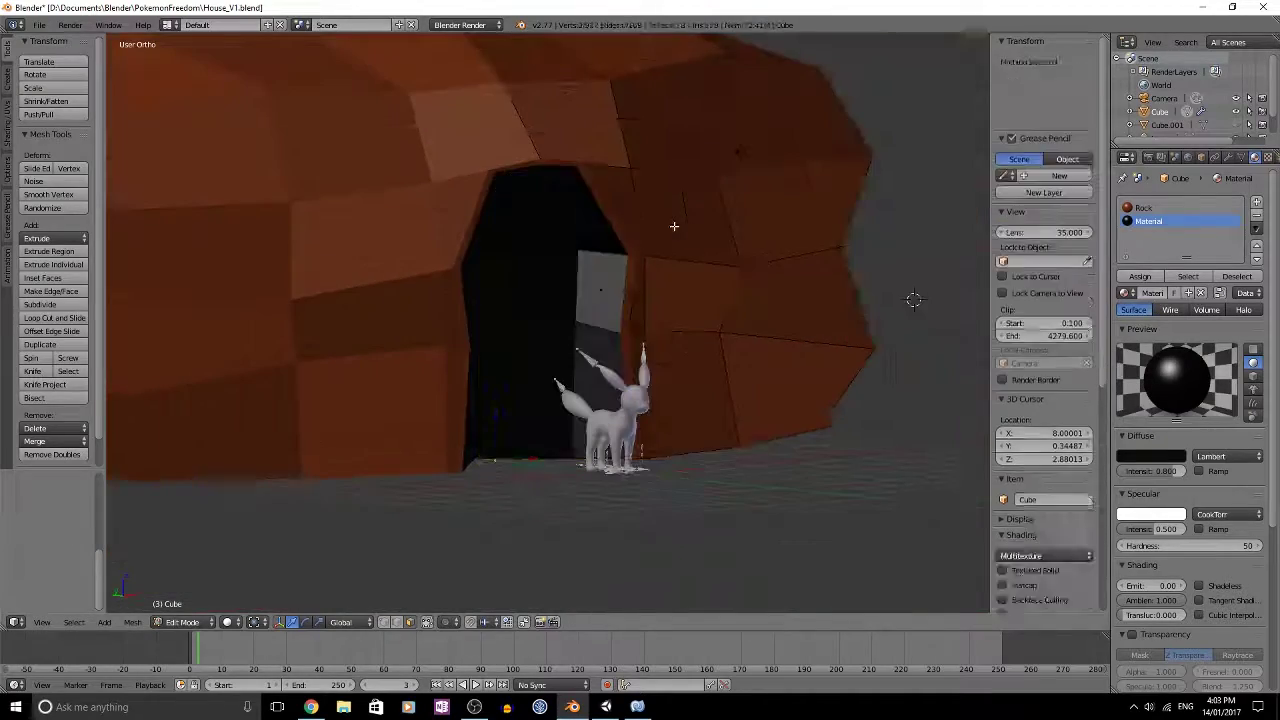
middle_click_drag(674, 223, 672, 294)
Step: Rename the doorway's black material to Shadow and export the house again as FBX
left_click(38, 24)
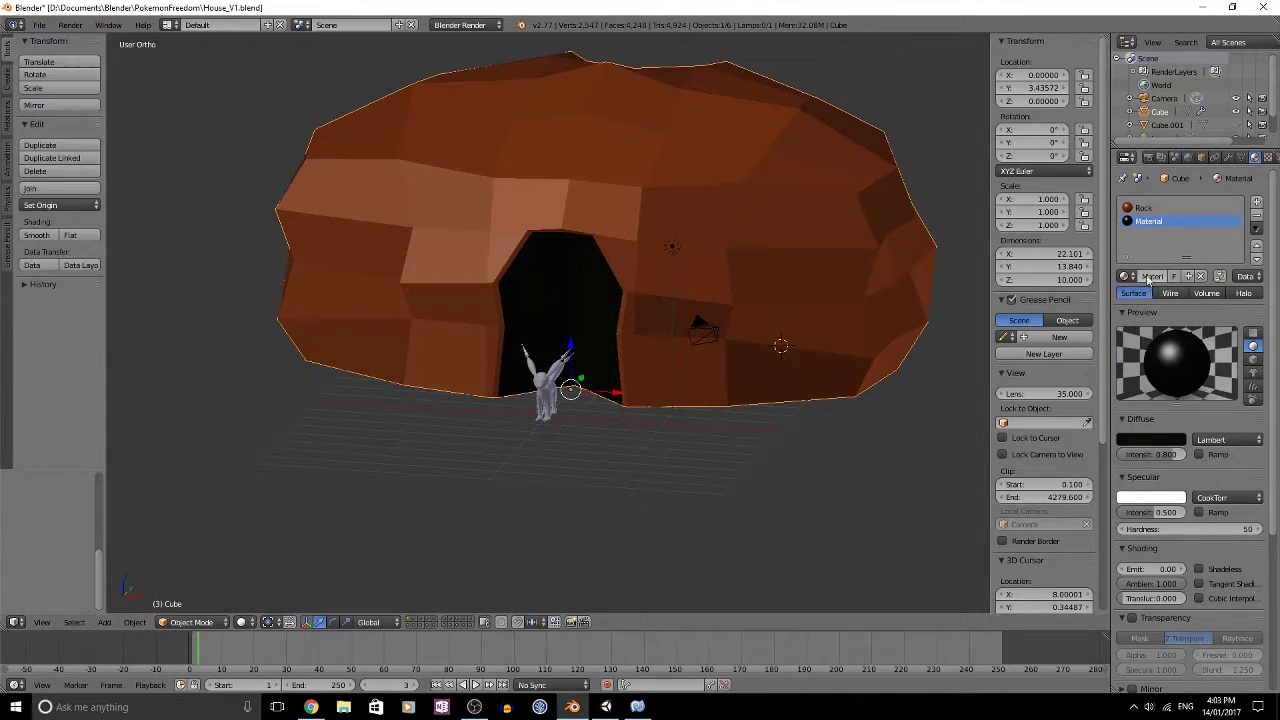
key("Return")
left_click(32, 26)
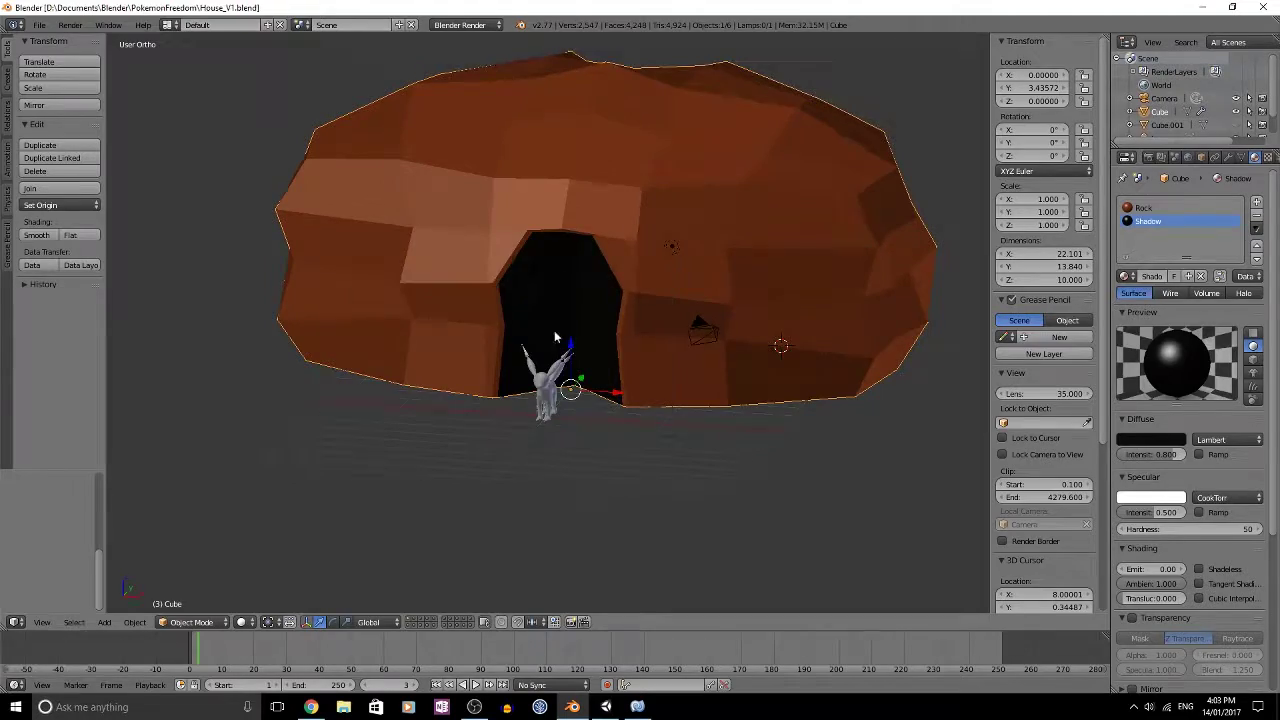
Step: Switch to Unity, rotate the House_V1 model in the scene and inspect it from several sides
key("alt+Tab")
mouse_move(648, 314)
left_mouse_down("alt")
mouse_move(452, 226)
mouse_move(628, 309)
left_mouse_up("alt")
left_click(452, 226)
key("e")
left_click_drag(545, 330, 862, 346)
middle_click_drag(676, 325, 539, 321)
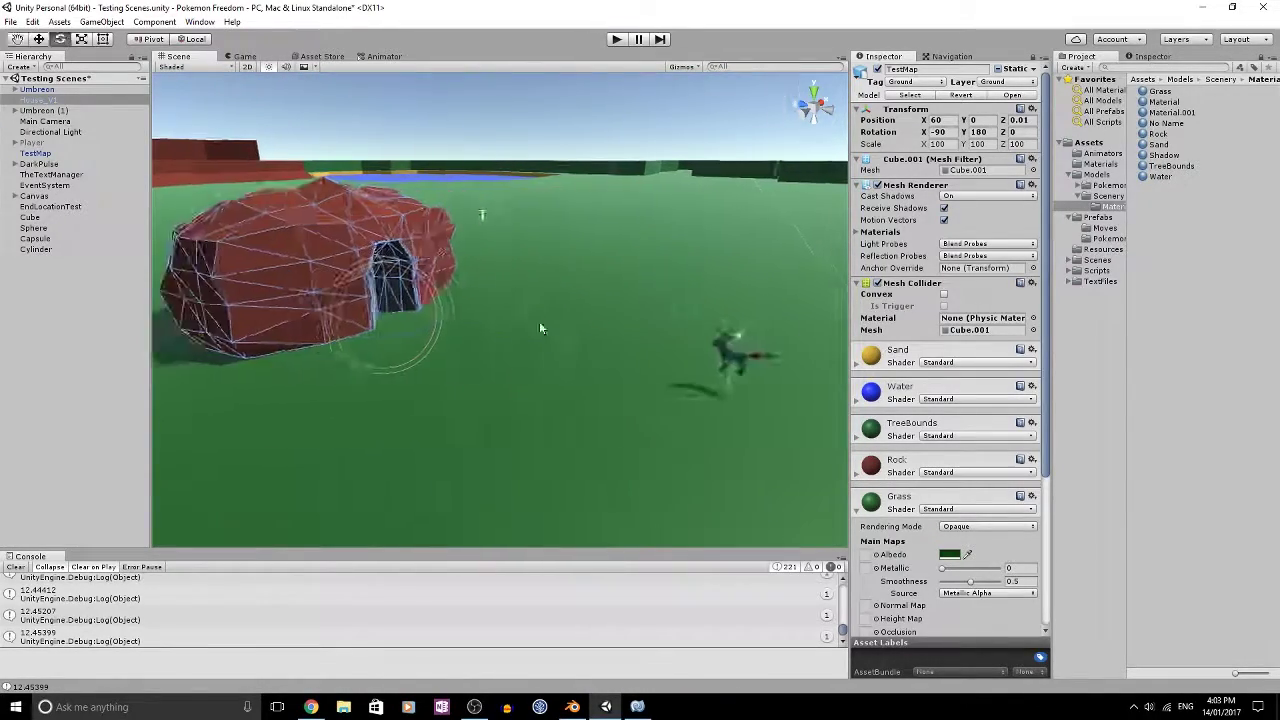
key("w")
right_click_drag(539, 321, 300, 290)
left_click(626, 149)
middle_click_drag(755, 424, 555, 319)
right_click_drag(555, 319, 583, 381)
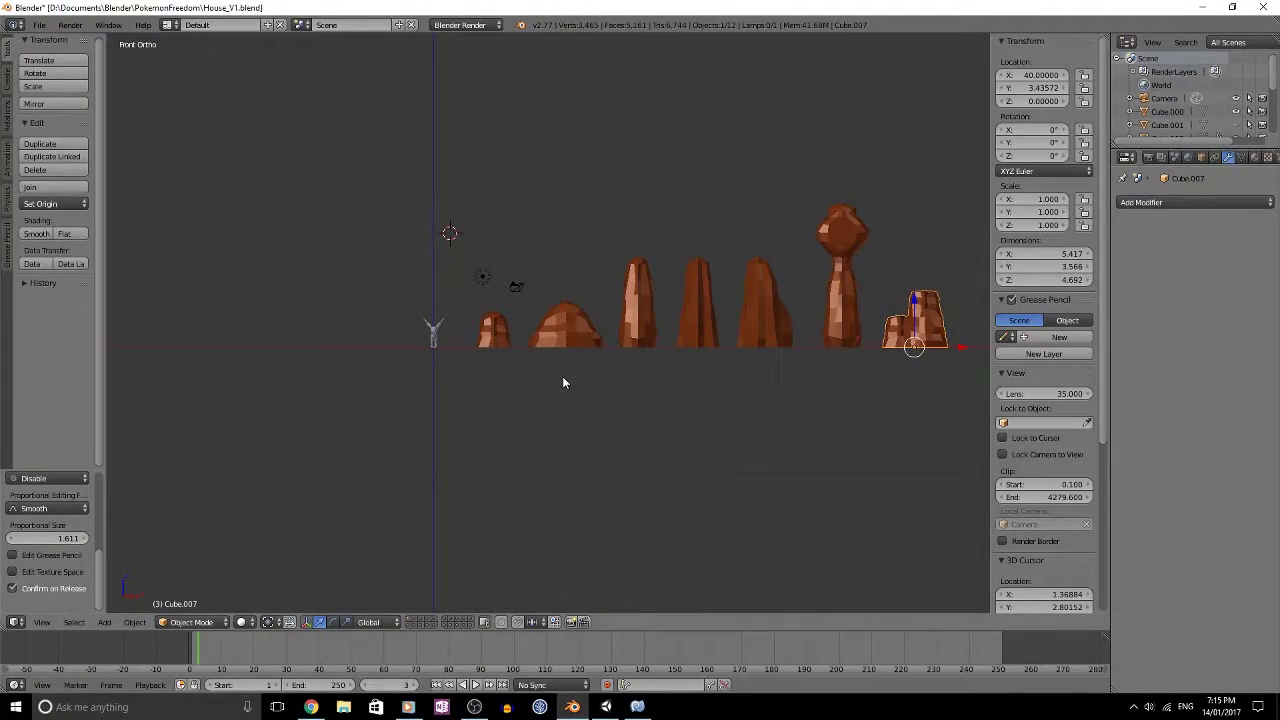
Step: In Blender, snap the 3D cursor to the world origin and add a cube mesh there, opened for mesh editing
key("KP_1")
middle_click_drag(530, 379, 573, 356)
key("KP_1")
middle_click_drag(461, 323, 521, 332, "shift")
scroll(536, 292, "up", 8)
key("shift+s")
left_click(521, 333)
key("shift+a")
mouse_move(543, 342)
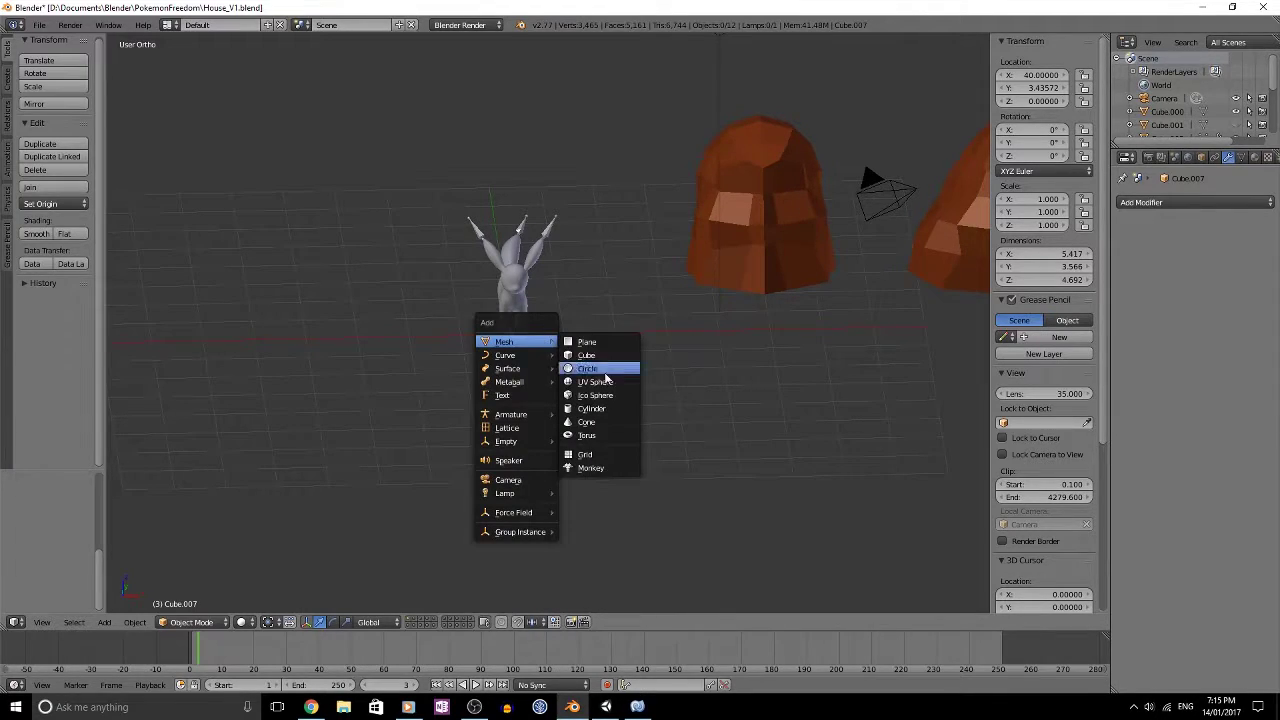
left_click(621, 358)
key("Tab")
Step: Assign the existing Rock material to the new cube
middle_click_drag(551, 352, 632, 313)
left_click(1254, 157)
left_click(1127, 262)
left_click(1058, 329)
middle_click_drag(540, 330, 527, 309)
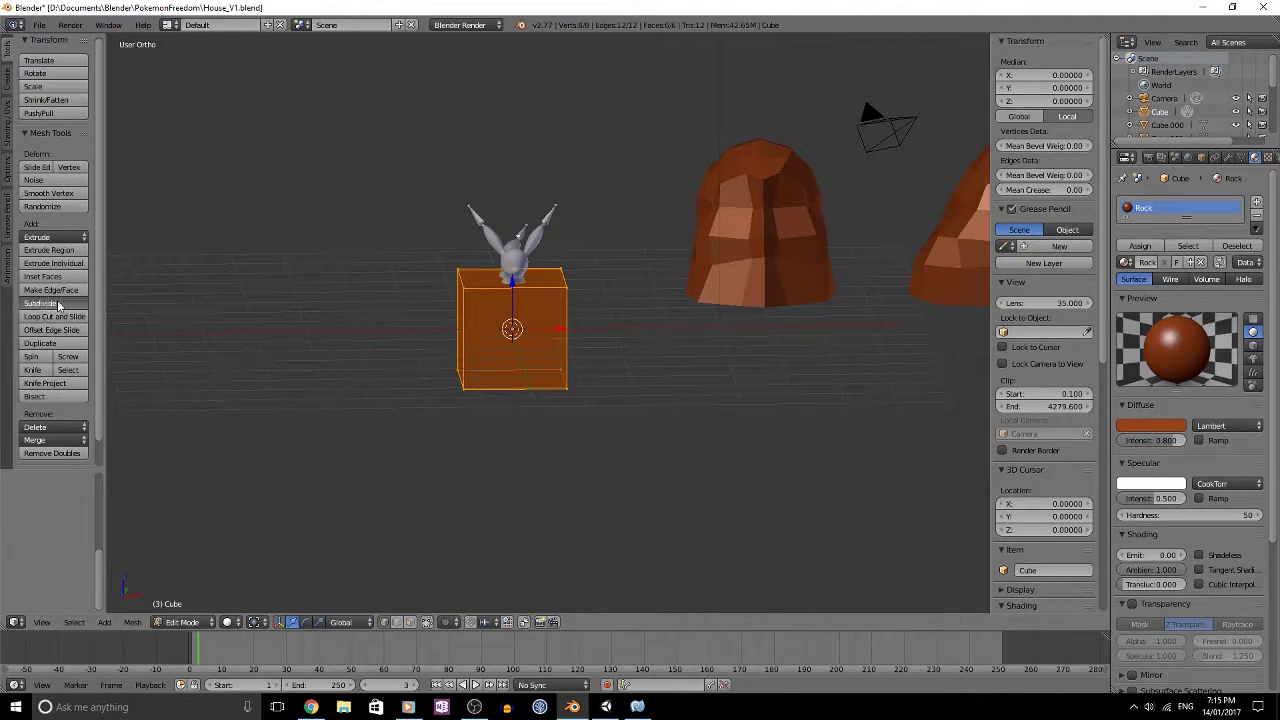
Step: Subdivide the cube once and smooth its vertices to round it off
left_click(60, 198)
left_click(60, 198)
left_click(60, 198)
scroll(548, 340, "up", 8)
middle_click_drag(550, 342, 698, 397)
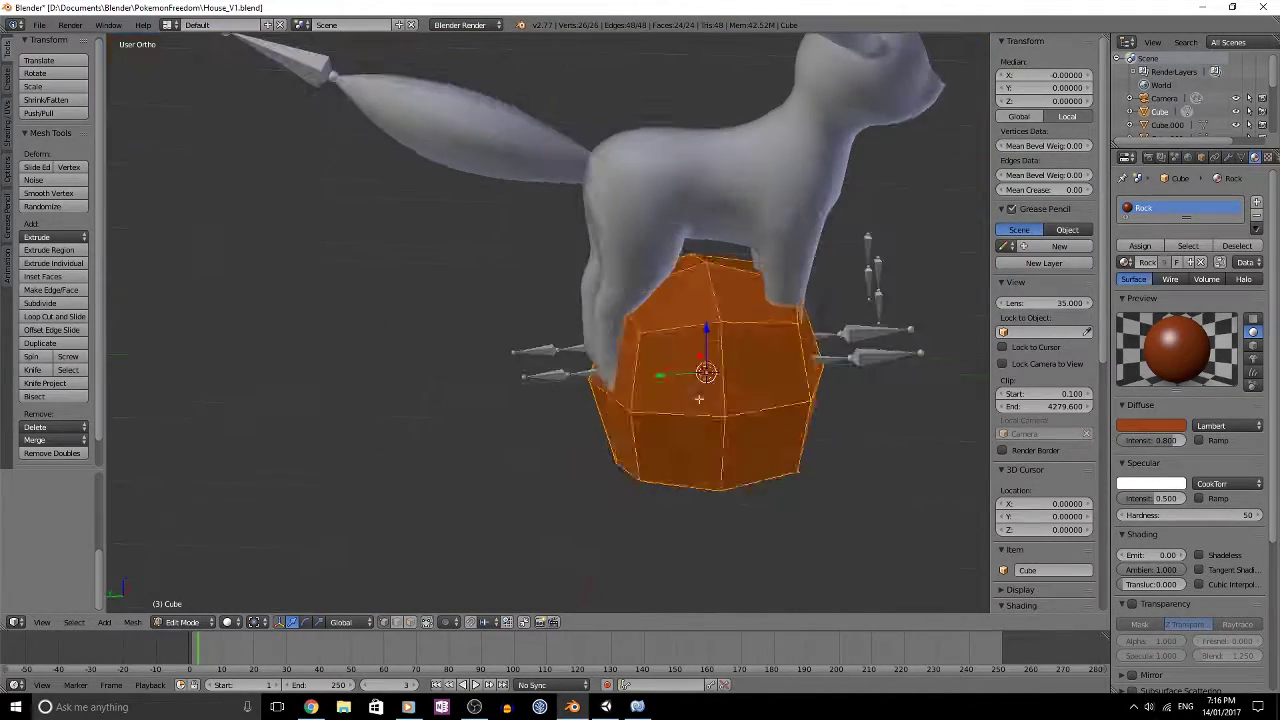
Step: Move the rounded cube along Y to 3 units, behind the creature model
scroll(694, 394, "down", 4)
key("Tab")
left_click_drag(578, 352, 265, 372)
middle_click_drag(410, 385, 620, 346, "shift")
key("KP_Decimal")
scroll(574, 361, "down", 5)
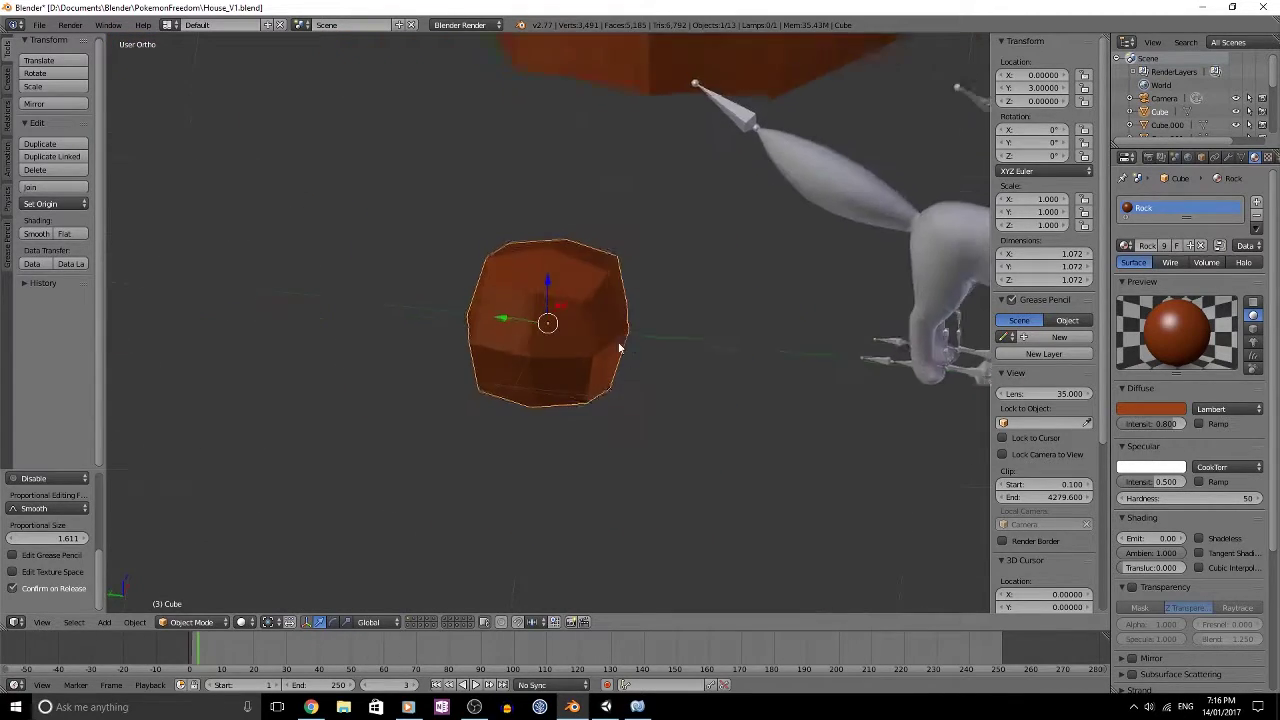
Step: Isolate the rounded cube, flatten its mesh along Z to about 0.13 and shrink it to about 0.82 wide
key("Tab")
key("KP_1")
key("KP_Divide")
key("a")
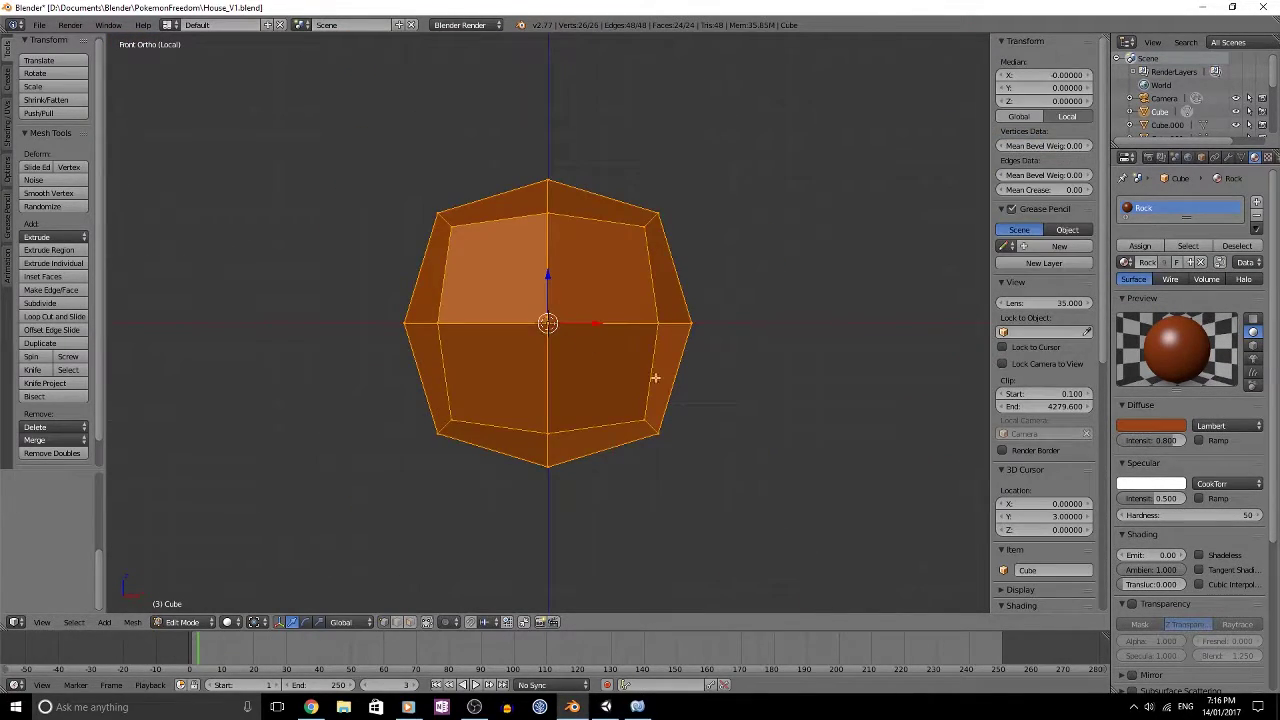
key("s")
key("z")
left_click(598, 354)
key("KP_7")
key("s")
left_click(687, 432)
scroll(687, 432, "up", 3)
Step: Pull the front and back vertices inward to narrow the flat stone to about 0.5 deep
key("a")
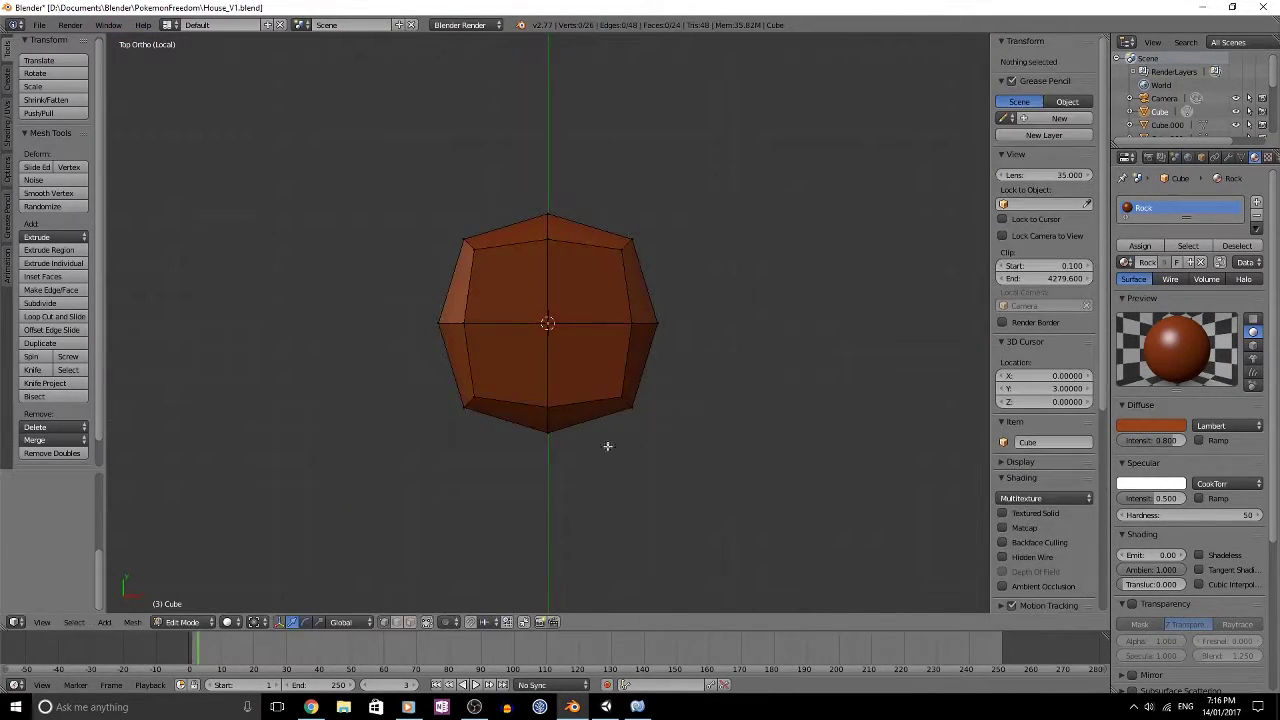
right_click(490, 415)
left_click_drag(740, 493, 415, 368)
key("g")
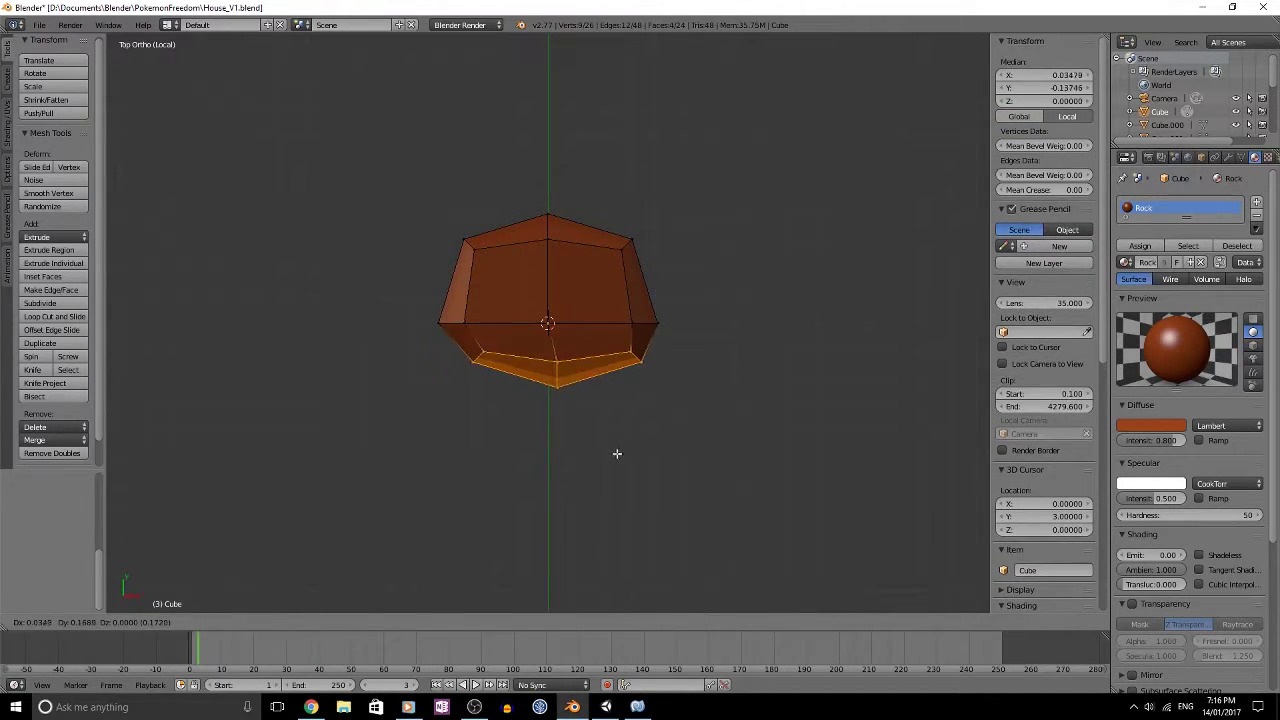
left_click(617, 464)
key("a")
key("b")
left_click_drag(420, 180, 684, 261)
left_click(680, 306)
Step: Shift the vertices at the flat stone's left end slightly
key("a")
key("b")
left_click_drag(405, 245, 529, 391)
key("g")
left_click(552, 394)
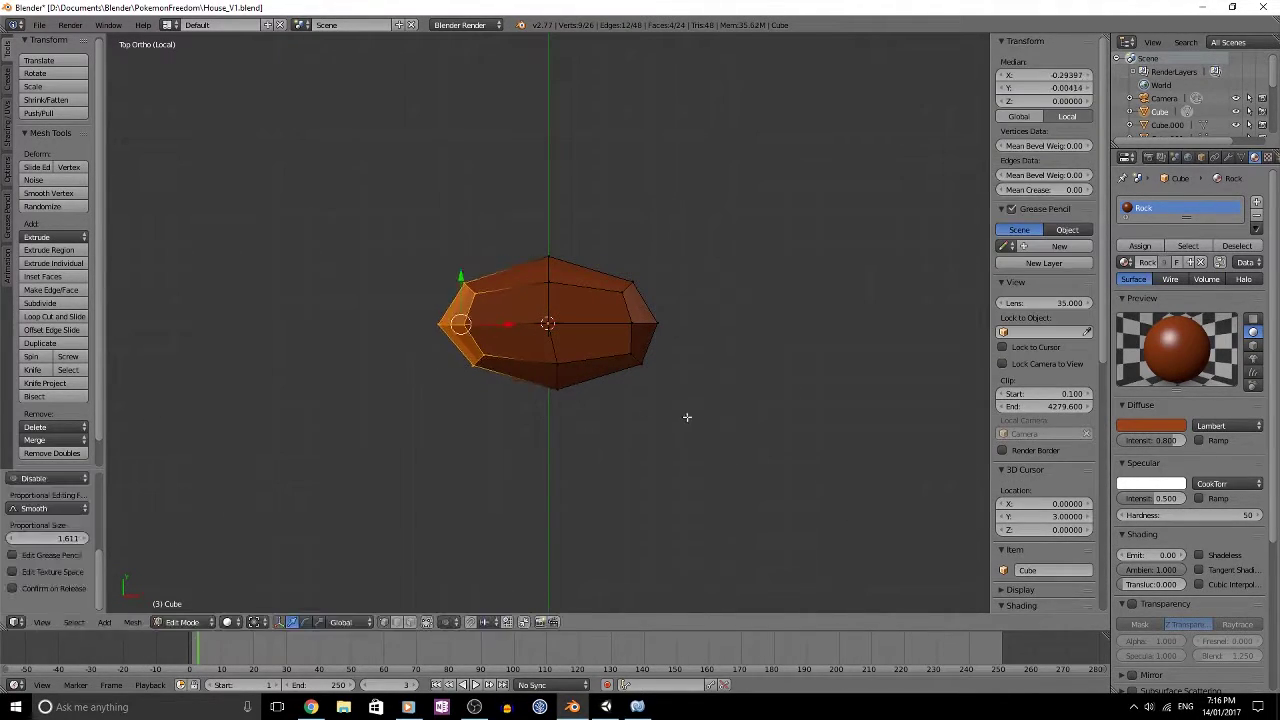
key("a")
Step: Leave the isolated view and move the stone along Y to about 3.39
key("KP_Divide")
middle_click_drag(791, 323, 730, 370)
key("Tab")
key("g")
key("y")
left_click(740, 322)
key("KP_Divide")
middle_click_drag(738, 320, 615, 318)
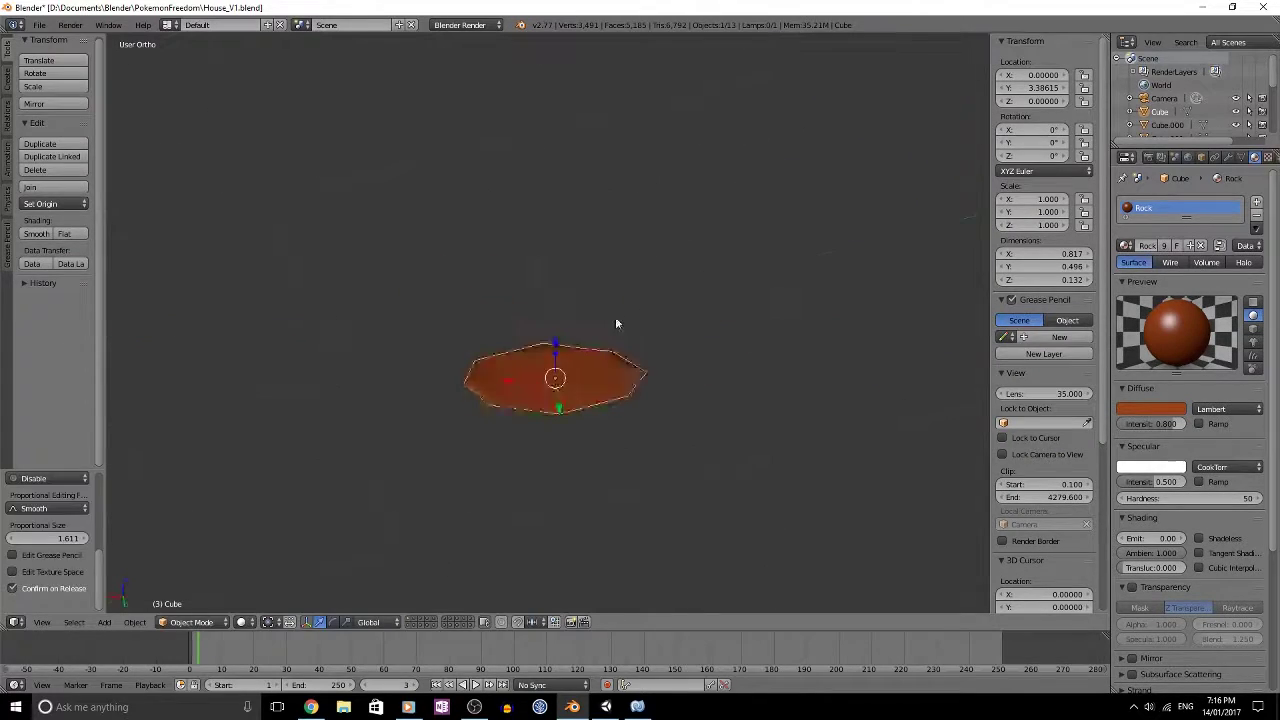
Step: Scale the whole mesh of the flat stone down
key("Tab")
key("a")
key("s")
left_click(722, 363)
key("KP_Divide")
key("KP_1")
Step: Move the small stone along the Y axis towards the creature model
key("Tab")
middle_click_drag(714, 354, 905, 390)
key("g")
key("y")
middle_click_drag(905, 390, 459, 294, "shift")
Step: Duplicate the stone's mesh five times and scatter the copies around the original
key("Tab")
key("a")
key("Tab")
key("a")
key("KP_7")
scroll(624, 316, "up", 3)
key("Tab")
key("a")
key("KP_Decimal")
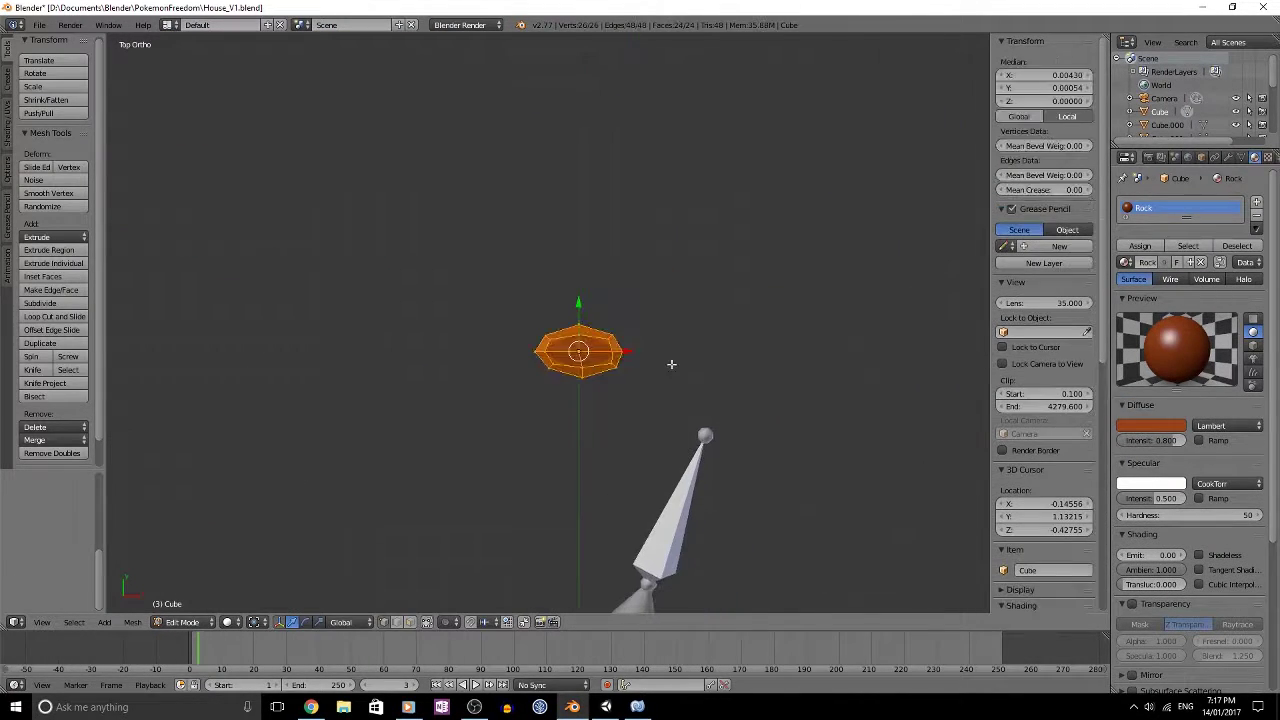
key("a")
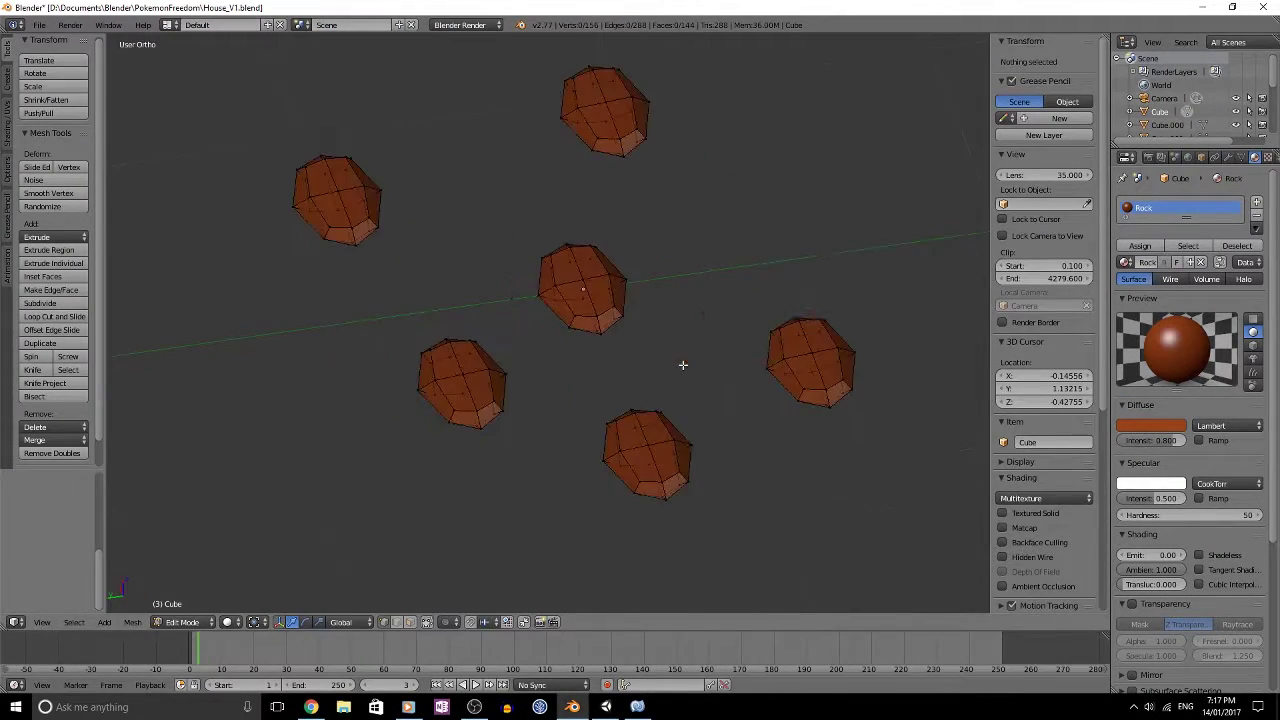
Step: Pull the back vertices of the upper-left stone inward in the top view
scroll(677, 450, "up", 3)
left_click_drag(518, 165, 508, 161)
key("a")
key("b")
left_click_drag(348, 138, 538, 213)
key("g")
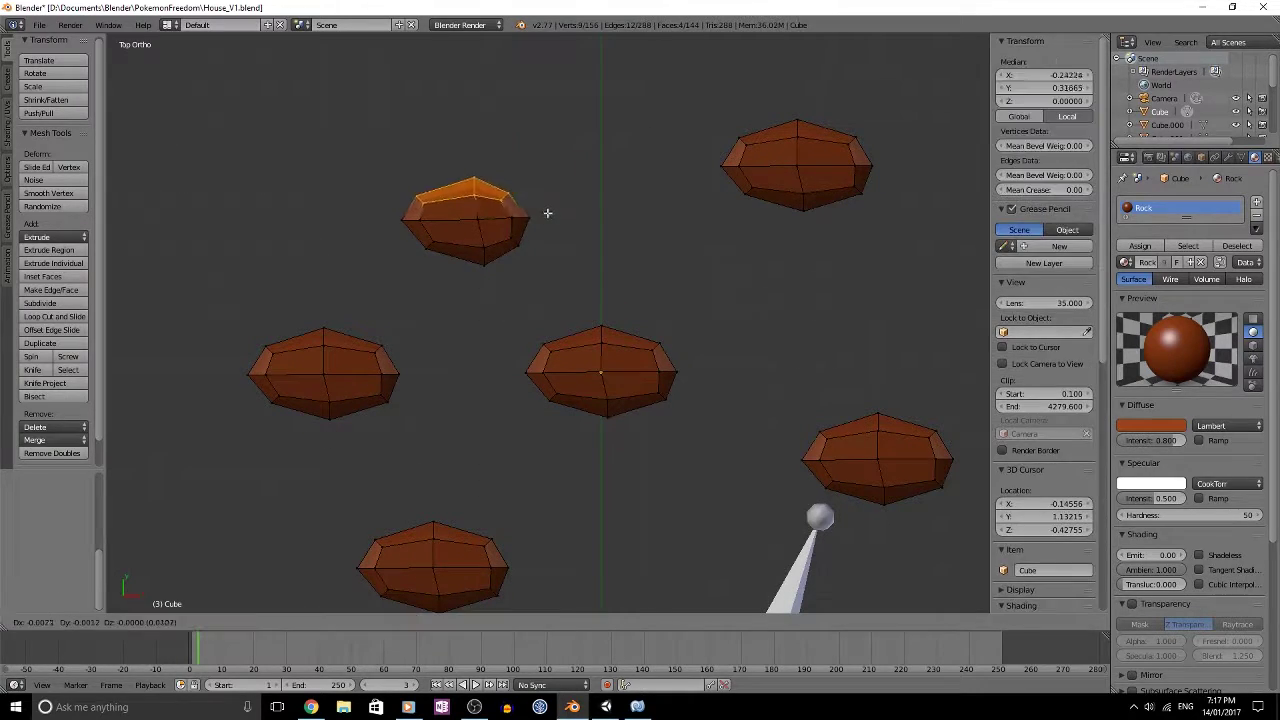
scroll(560, 290, "down", 1)
Step: Scale the front vertices of the upper-left stone to make its outline more irregular
key("a")
key("b")
left_click_drag(563, 300, 432, 246)
key("s")
left_click(646, 334)
key("a")
middle_click_drag(312, 350, 429, 274, "shift")
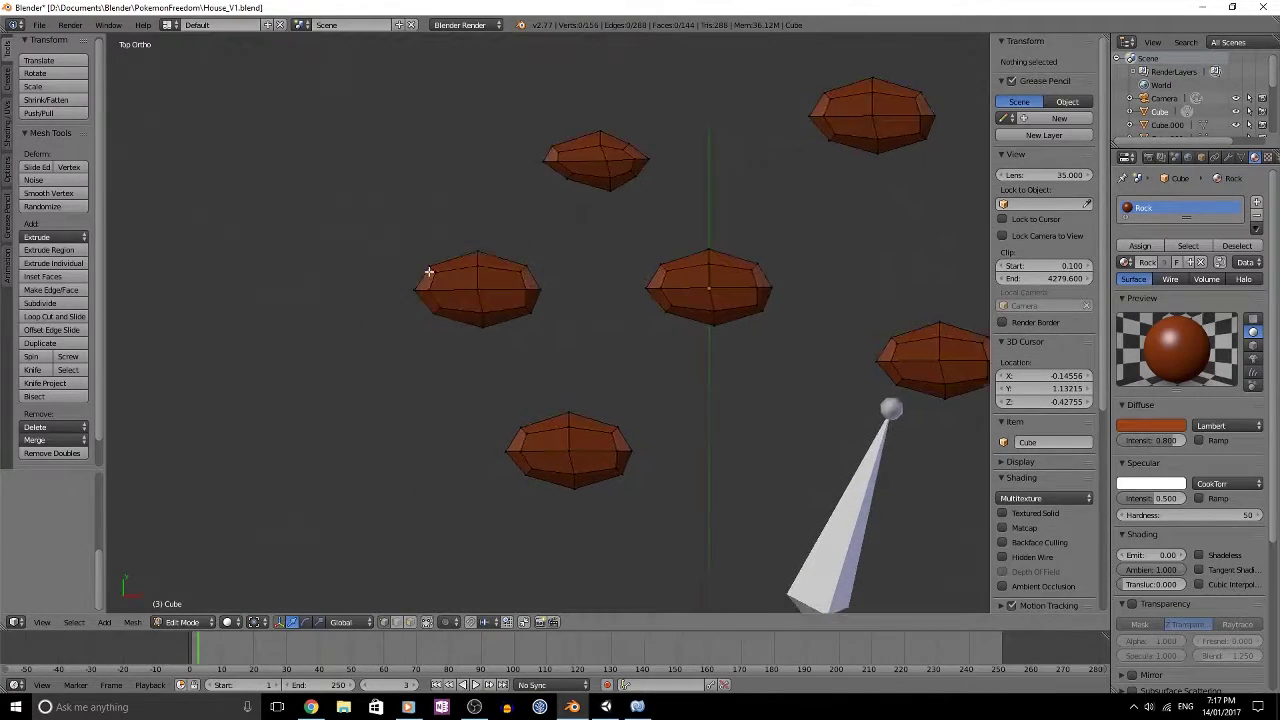
Step: Pull both ends of the left stone inward to shorten it
key("b")
left_click_drag(390, 236, 476, 354)
left_click(508, 350)
key("a")
key("b")
left_click_drag(506, 240, 598, 324)
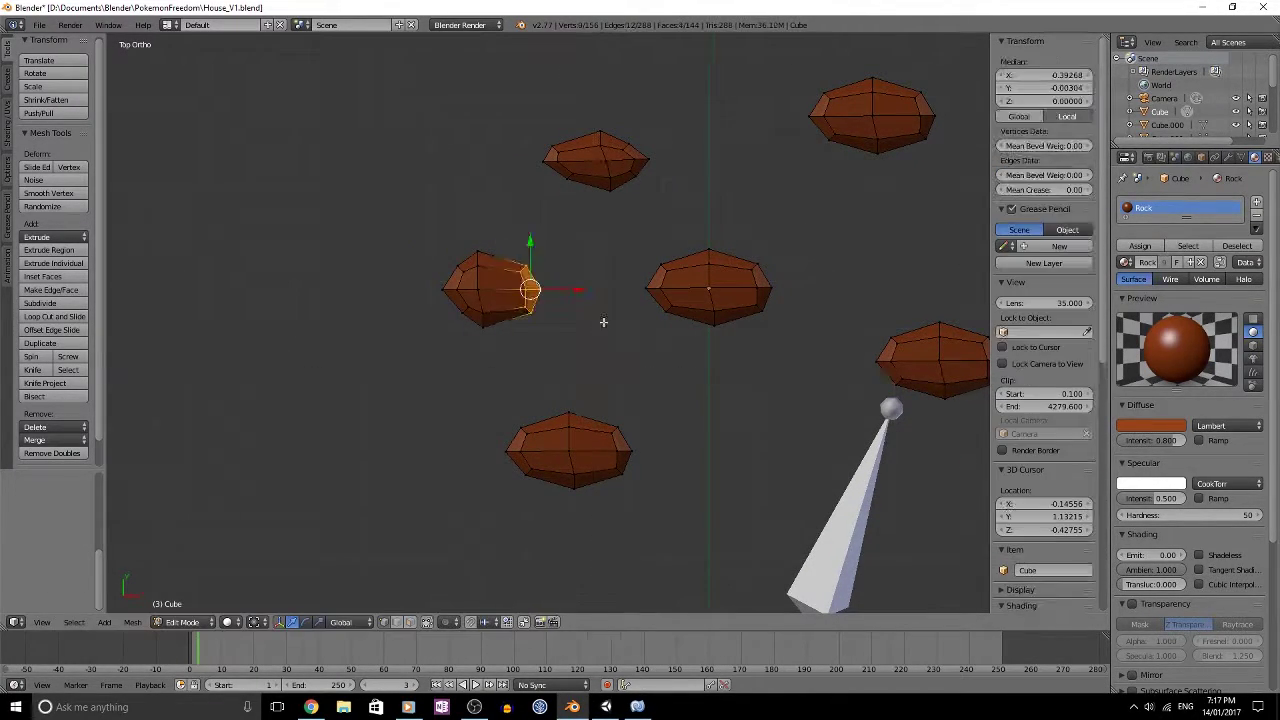
key("g")
left_click(574, 324)
Step: Pull the front vertices of the left stone inward and check the group's thickness from the side
key("a")
key("b")
left_click_drag(549, 383, 430, 286)
middle_click_drag(452, 301, 568, 168)
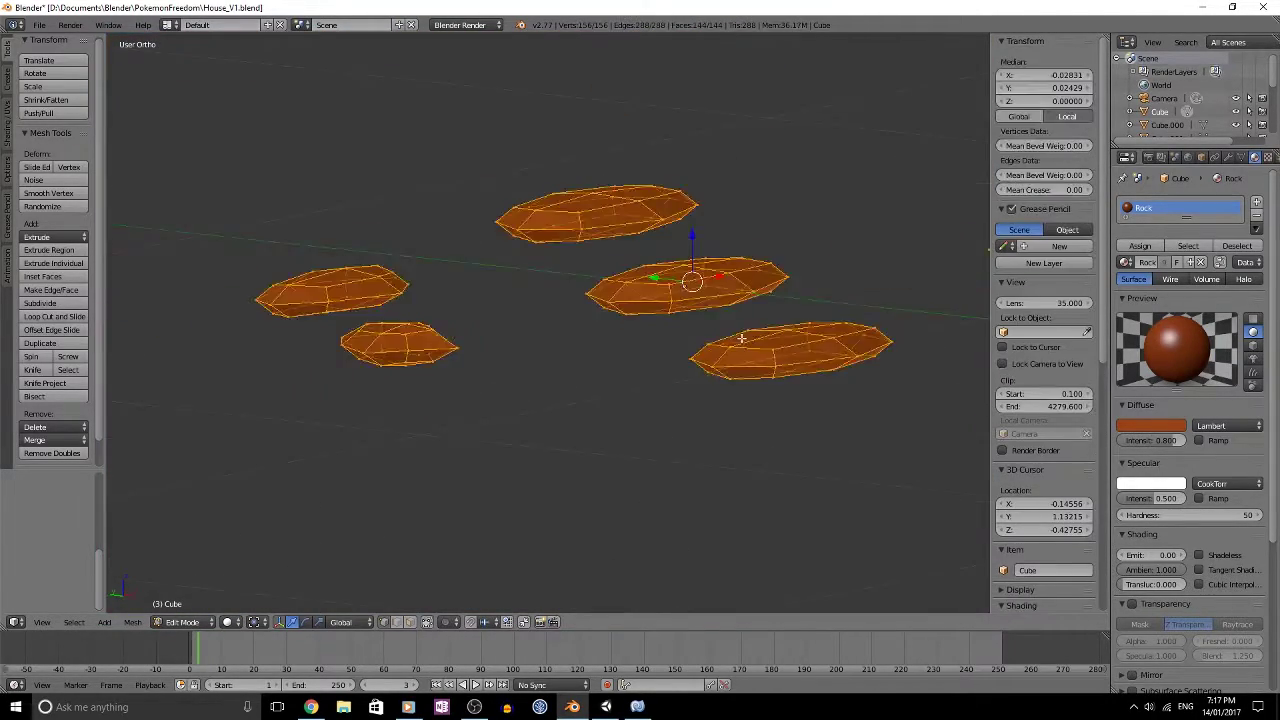
key("a")
key("KP_7")
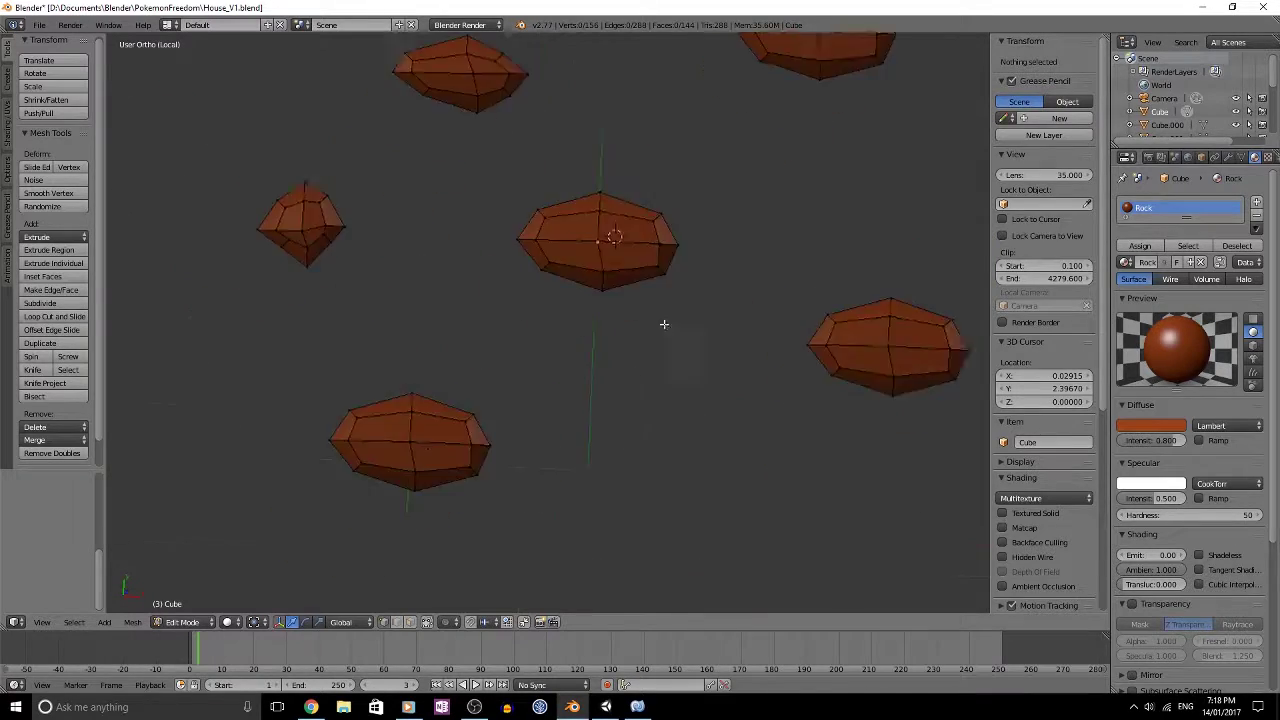
Step: Pull the back and right-end vertices of the lower-left stone inward to make it smaller and uneven
key("g")
left_click(548, 382)
key("a")
key("b")
left_click_drag(591, 458, 491, 363)
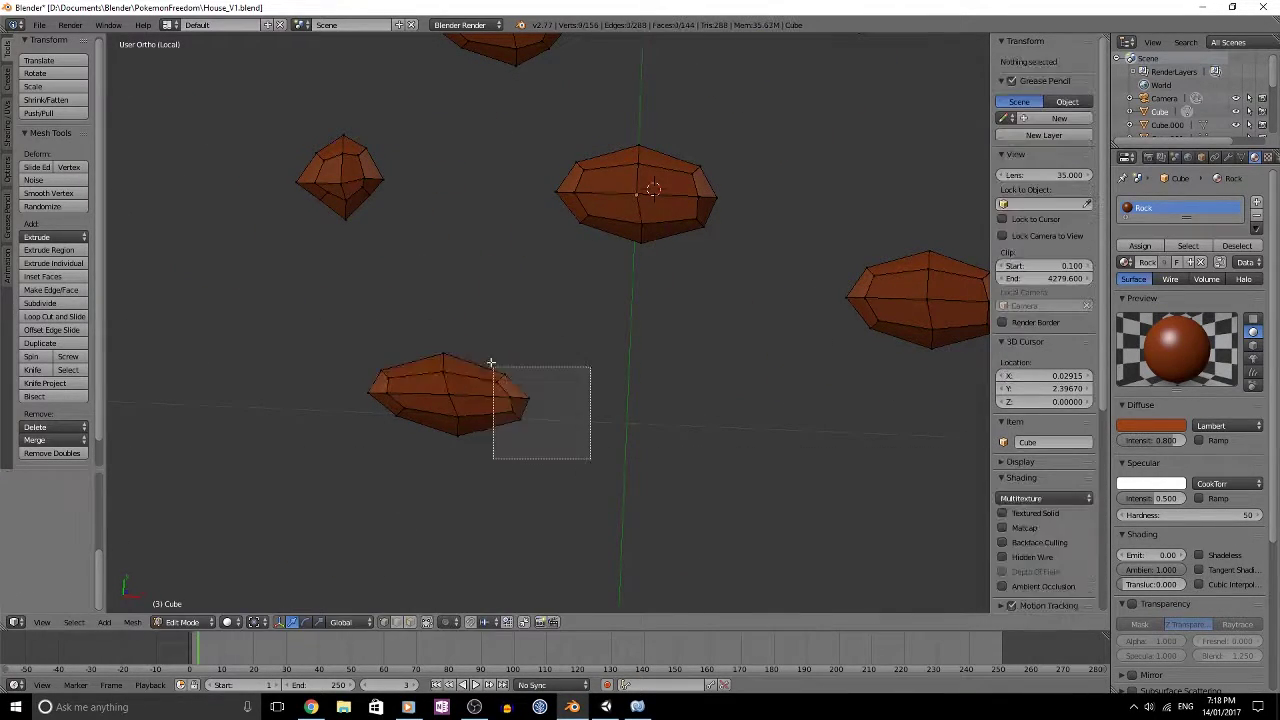
key("g")
left_click(546, 381)
key("KP_7")
key("a")
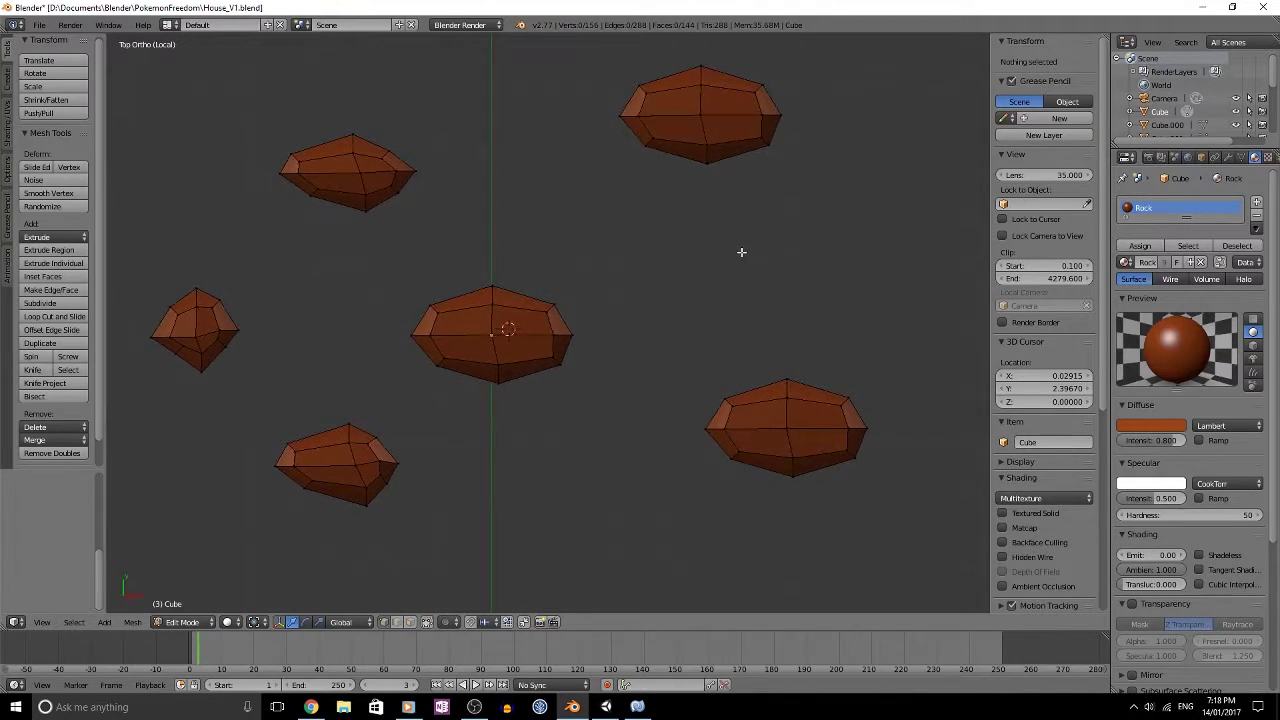
Step: Shorten the upper-right stone from both ends and place it closer to the middle stone
key("b")
left_click_drag(560, 50, 675, 166)
key("g")
left_click(685, 209)
key("a")
key("b")
left_click_drag(735, 52, 860, 195)
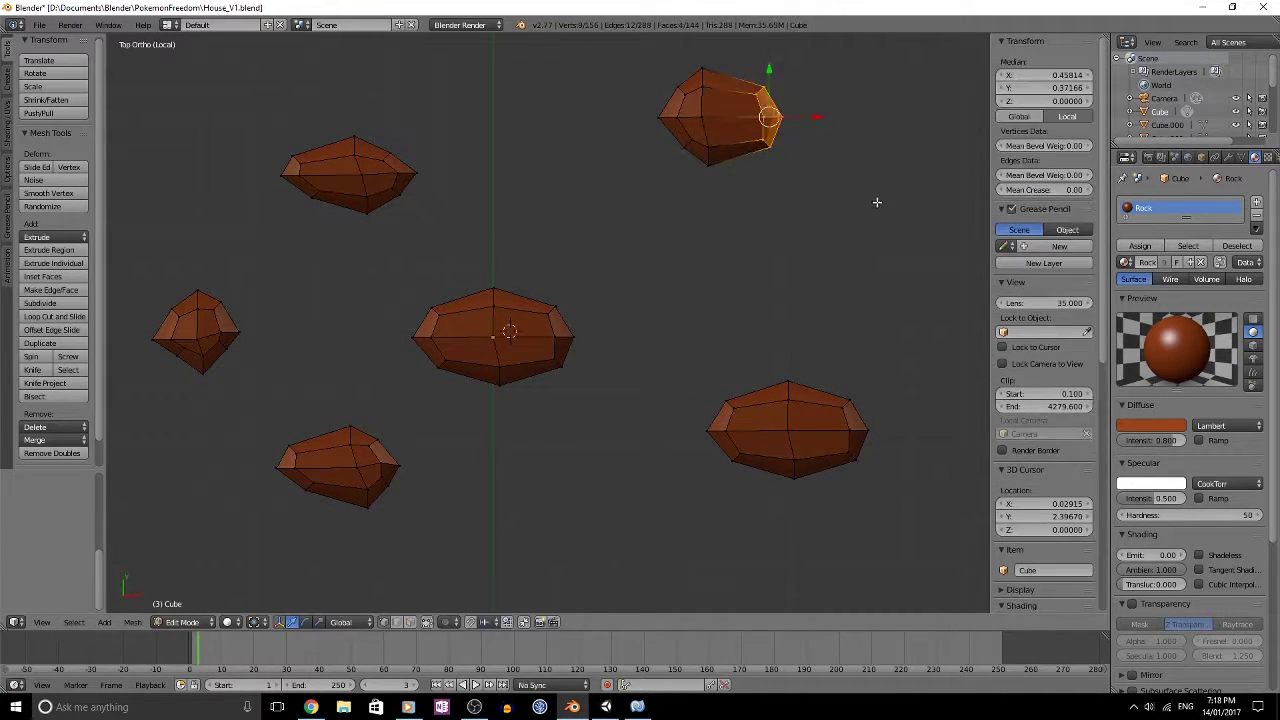
key("g")
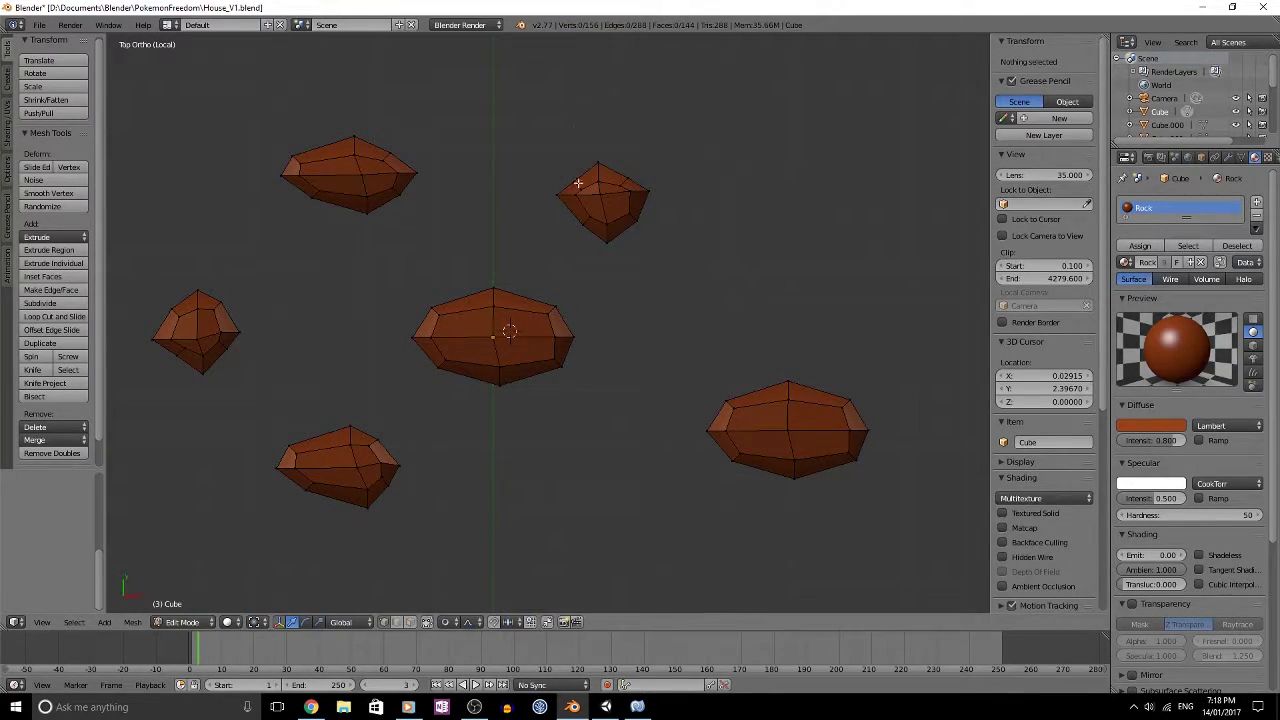
Step: Flatten the front of the upper-right stone and pull the lower-right stone's vertices inward to make it smaller and uneven
right_click_drag(577, 183, 577, 171)
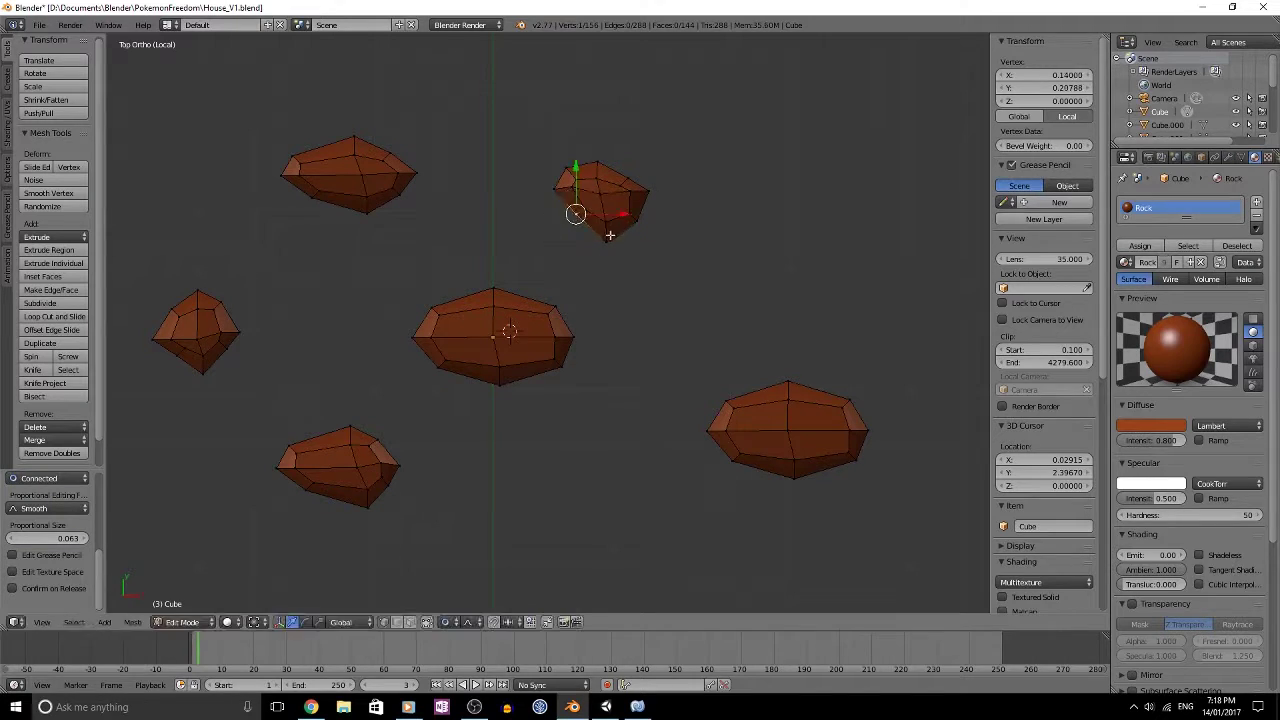
right_click(789, 378)
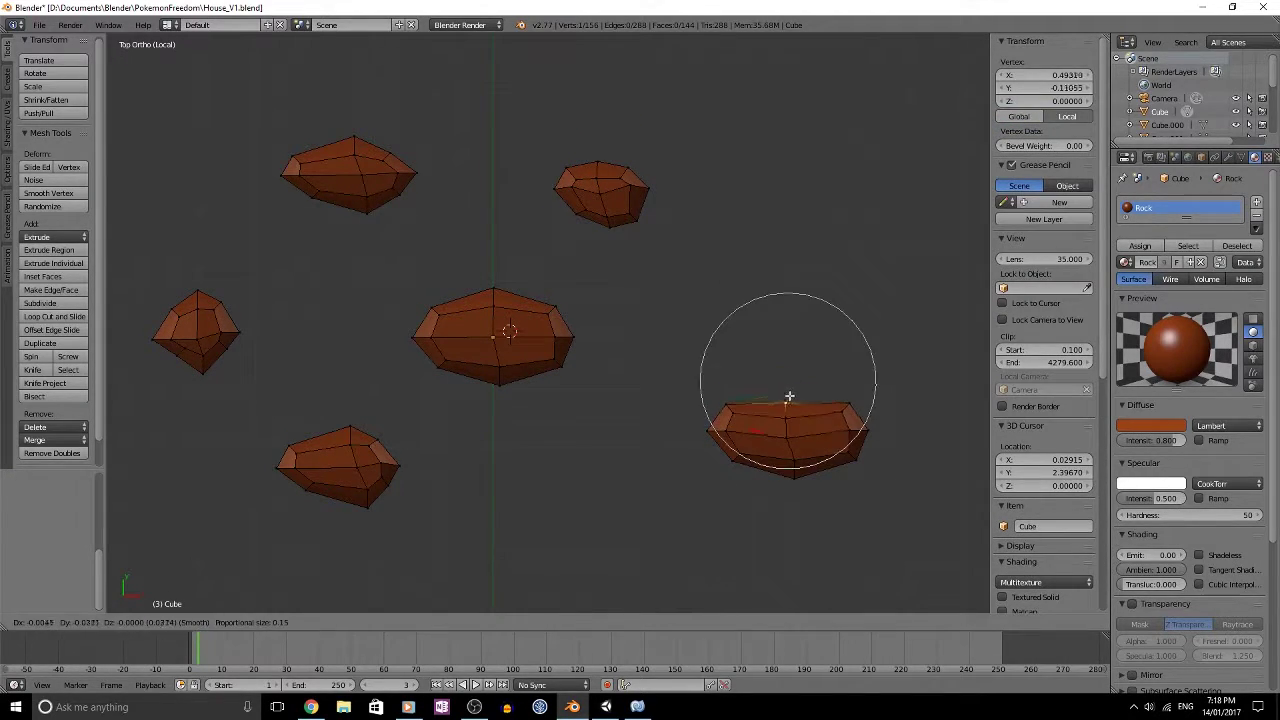
left_click(857, 430)
scroll(857, 430, "up", 3)
middle_click_drag(860, 432, 608, 301, "shift")
right_click(706, 332)
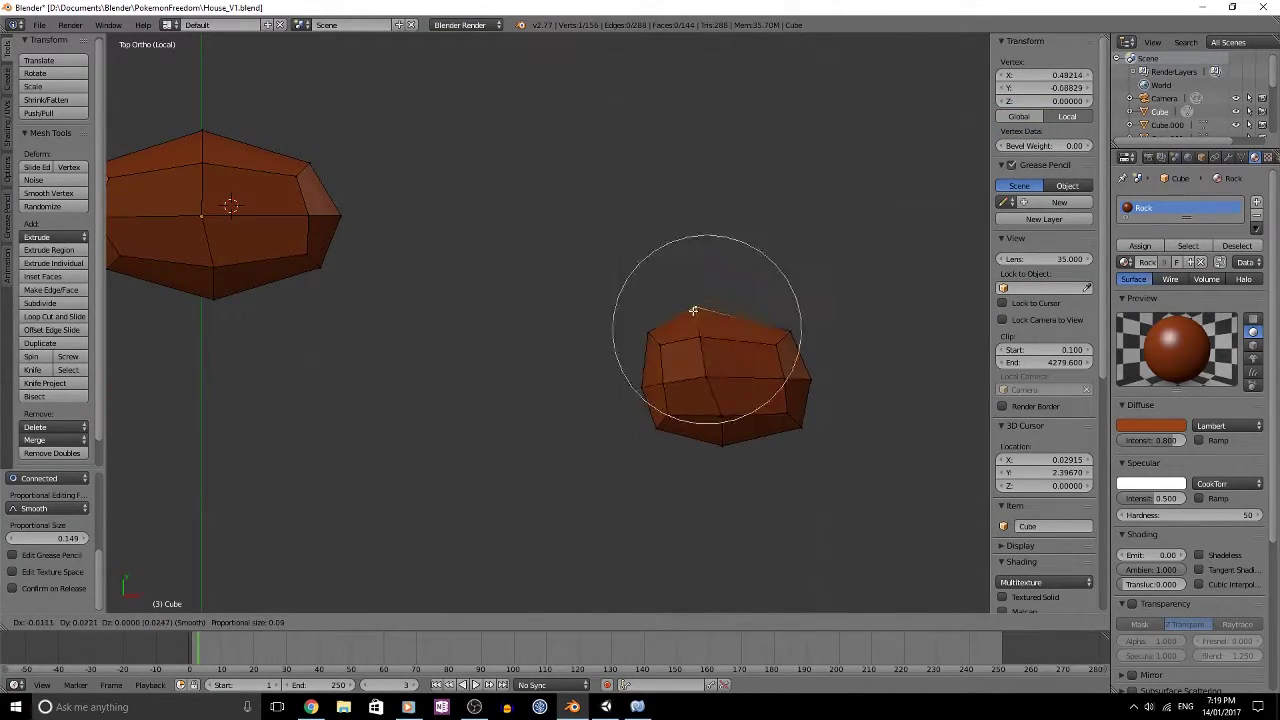
scroll(657, 395, "down", 5)
key("a")
Step: Adjust the height of single top vertices on the stones without proportional editing to give them uneven surfaces
middle_click_drag(651, 354, 782, 211)
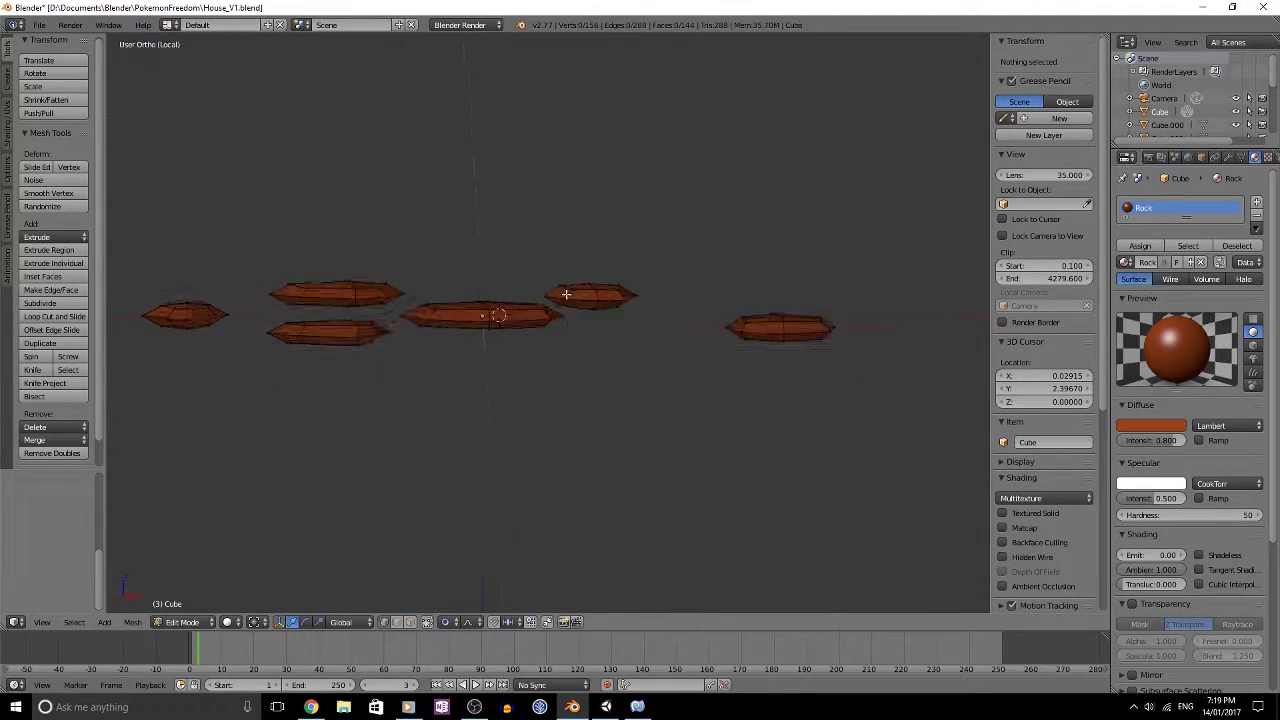
middle_click_drag(488, 299, 497, 313)
right_click(497, 313)
left_click_drag(334, 214, 334, 206)
middle_click_drag(250, 284, 348, 268, "shift")
right_click(236, 320)
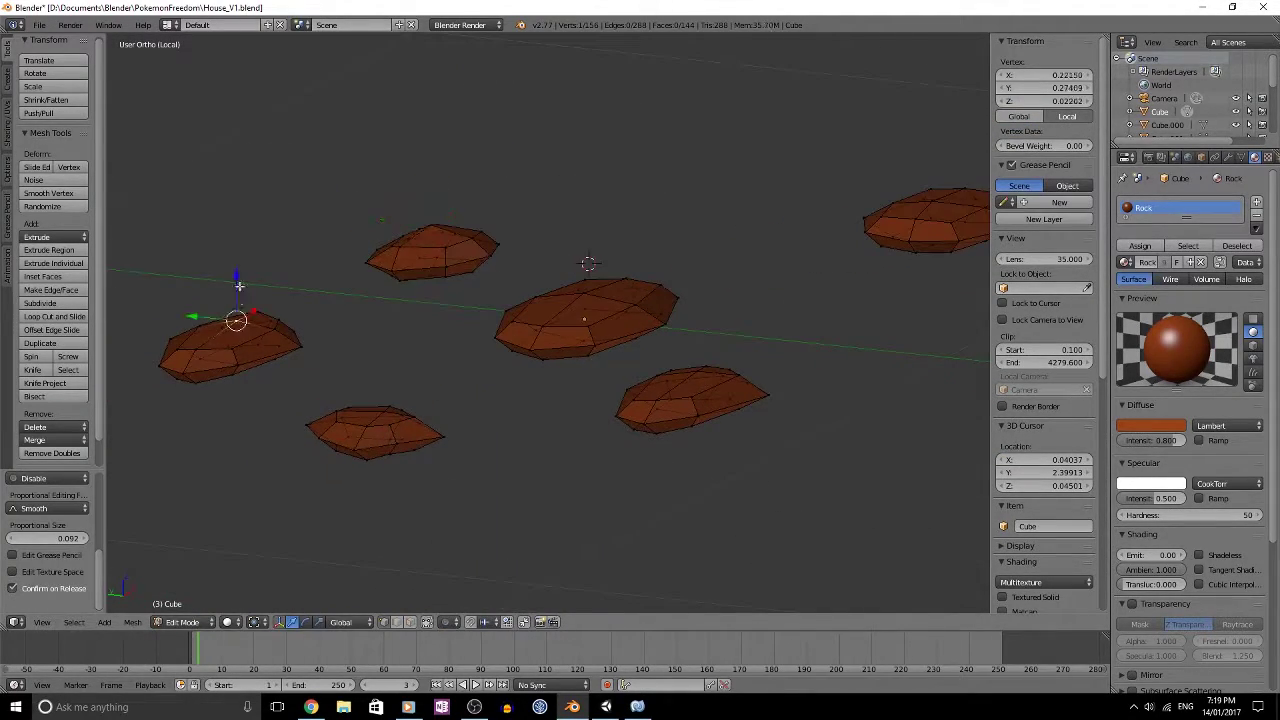
key("Tab")
scroll(864, 243, "down", 4)
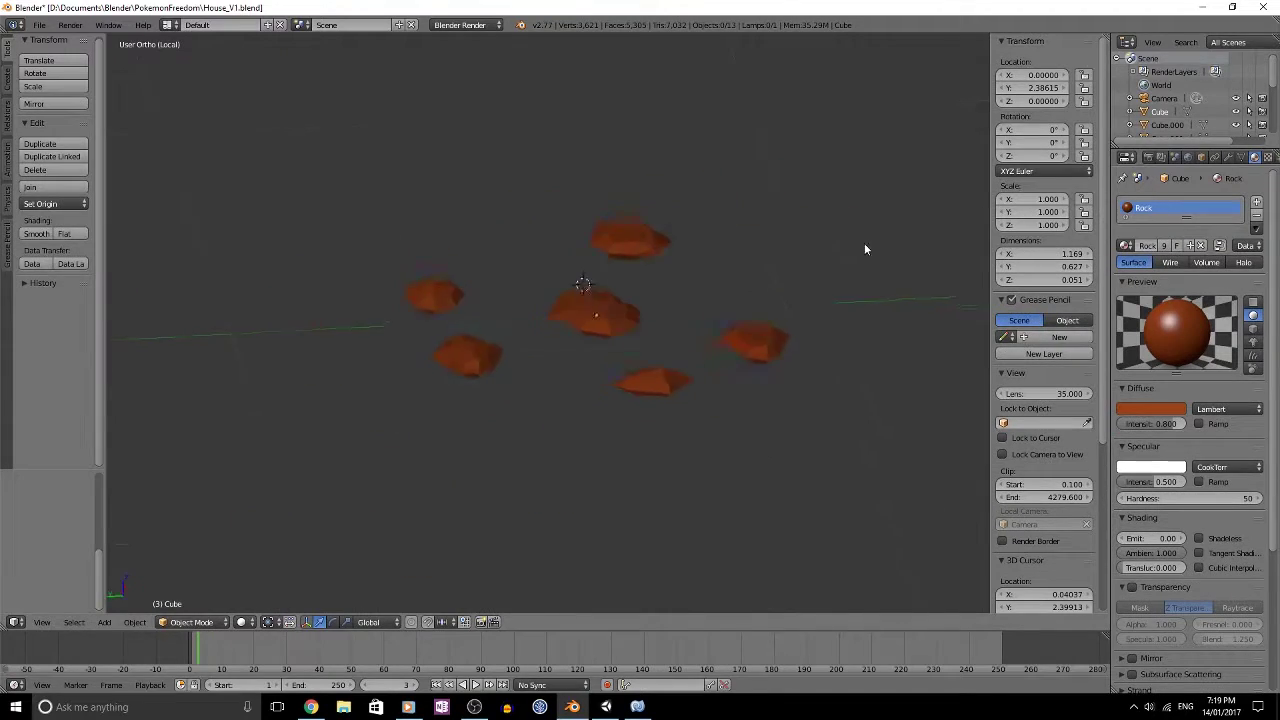
Step: Leave the isolated view and move the lower-right stone close to the middle stone as seen from above
key("KP_Divide")
scroll(686, 278, "down", 6)
key("KP_7")
key("Tab")
scroll(728, 376, "up", 4)
key("l")
key("g")
left_click(607, 361)
key("a")
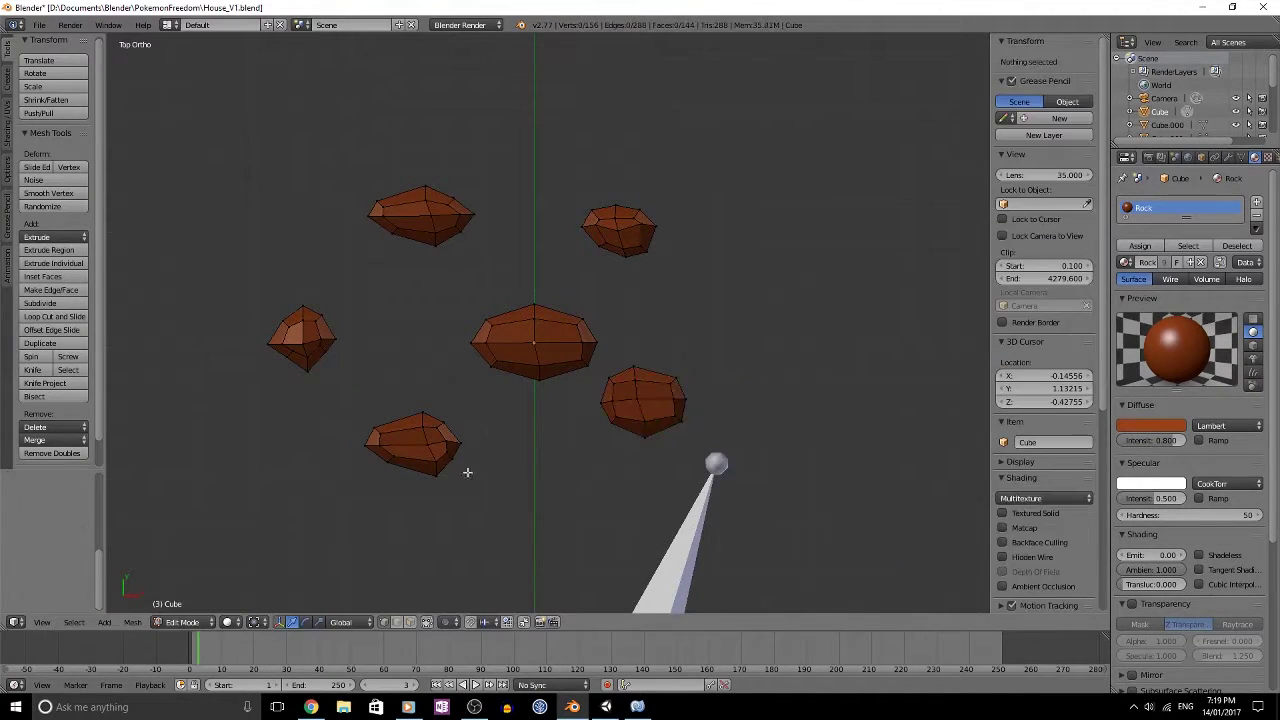
Step: Move the lower-left, left and upper-left stones inward toward the middle stone
key("l")
key("g")
left_click(510, 441)
key("a")
key("l")
key("g")
left_click(472, 381)
key("a")
key("l")
key("g")
left_click(584, 305)
key("a")
Step: Move the upper-right stone closer to the middle stone to complete the compact cluster
key("b")
left_click_drag(724, 321, 569, 158)
key("b")
middle_click_drag(643, 343, 531, 304)
key("a")
key("l")
key("g")
left_click(652, 364)
key("a")
Step: Duplicate the stone cluster as a separate object and place it 3 units away along negative X
scroll(660, 350, "down", 6)
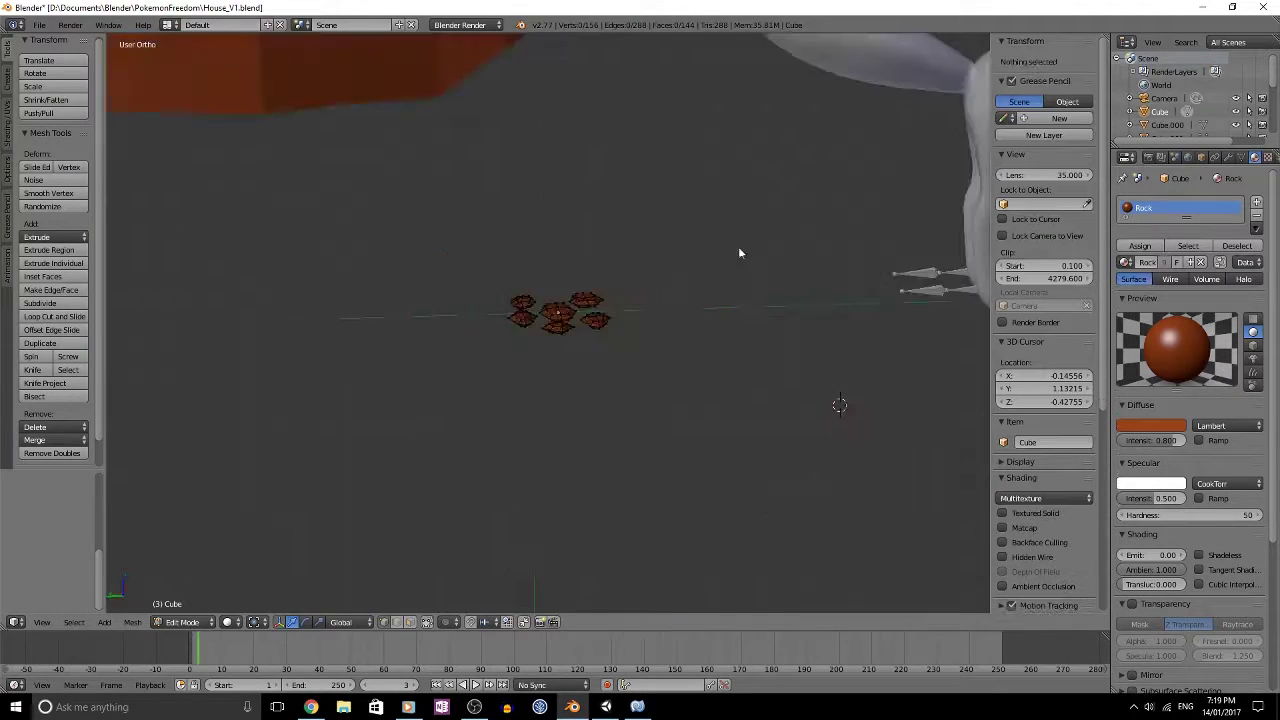
key("Tab")
middle_click_drag(738, 246, 792, 350)
scroll(631, 371, "up", 4)
key("KP_7")
scroll(642, 337, "down", 4)
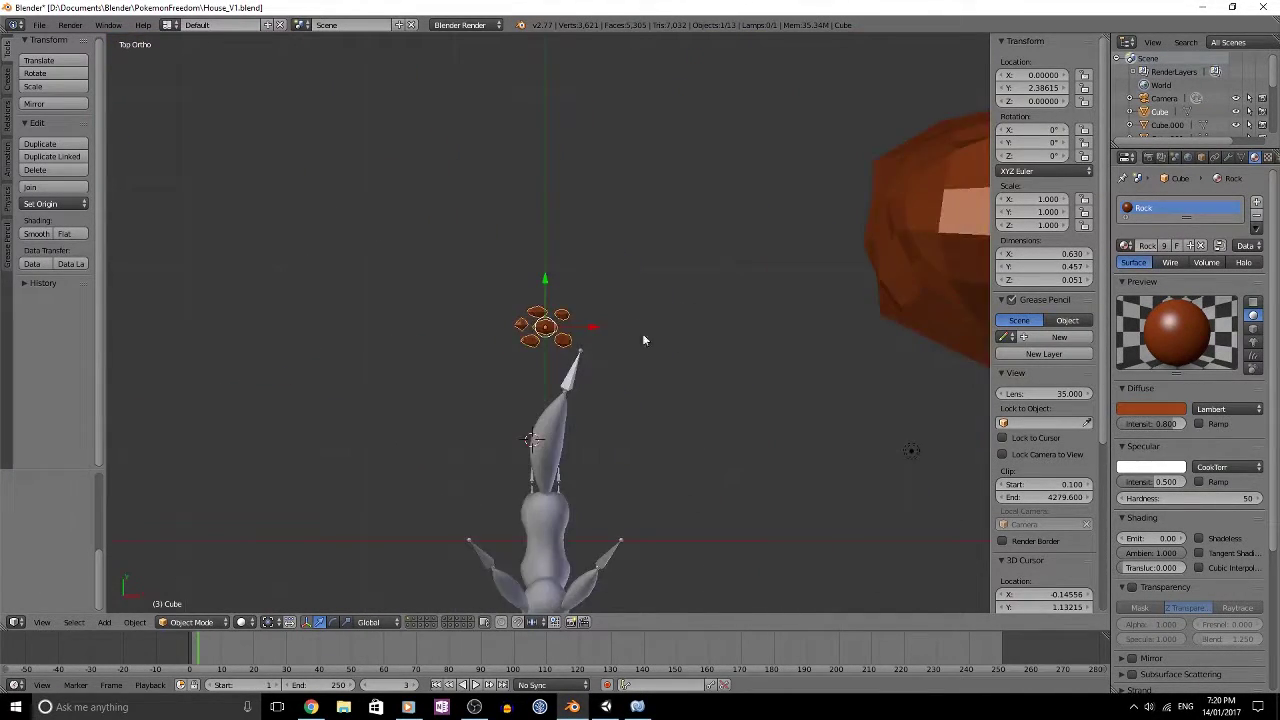
middle_click_drag(588, 360, 630, 324, "shift")
scroll(615, 378, "up", 3)
key("shift+d")
left_click(309, 322)
middle_click_drag(309, 322, 655, 318, "shift")
scroll(667, 318, "up", 3)
Step: Duplicate the six-stone cluster within the new object's mesh four times around the original to form a wider patch
key("Tab")
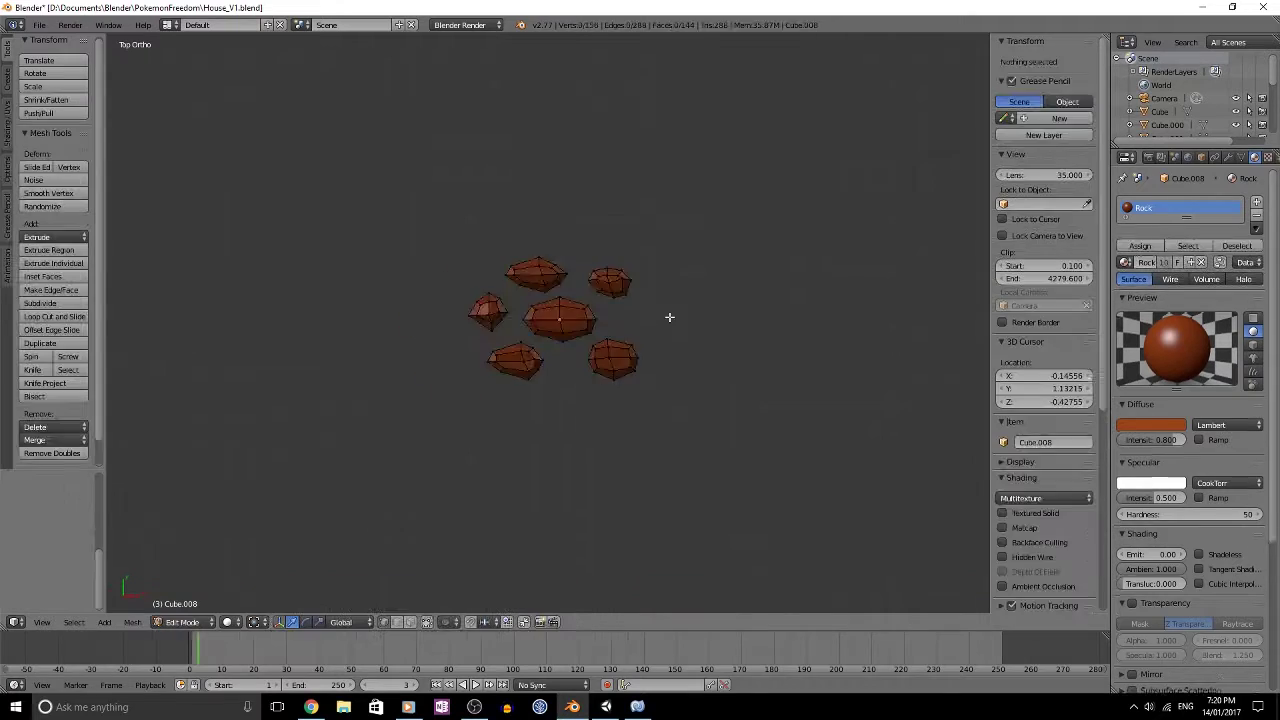
key("a")
key("shift+d")
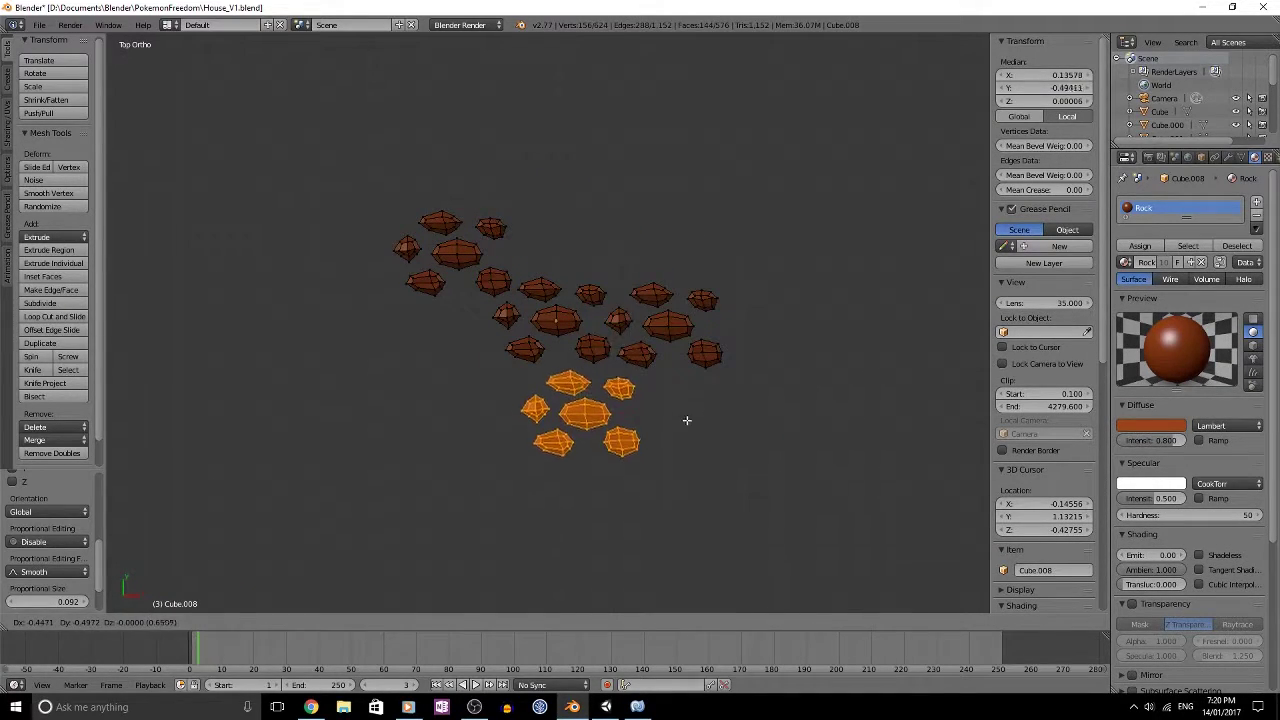
key("a")
Step: Copy single stones into the gaps and along the edges of the patch to fill it out
scroll(425, 374, "up", 1)
key("l")
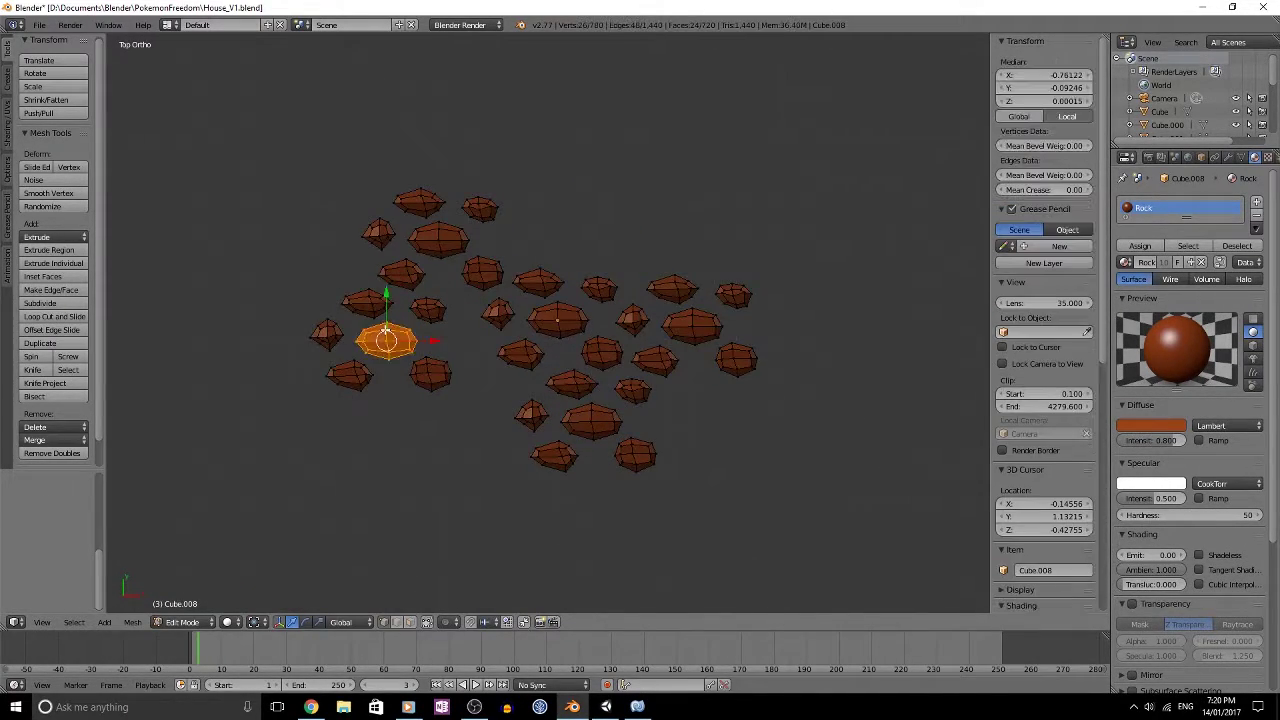
left_click(349, 374)
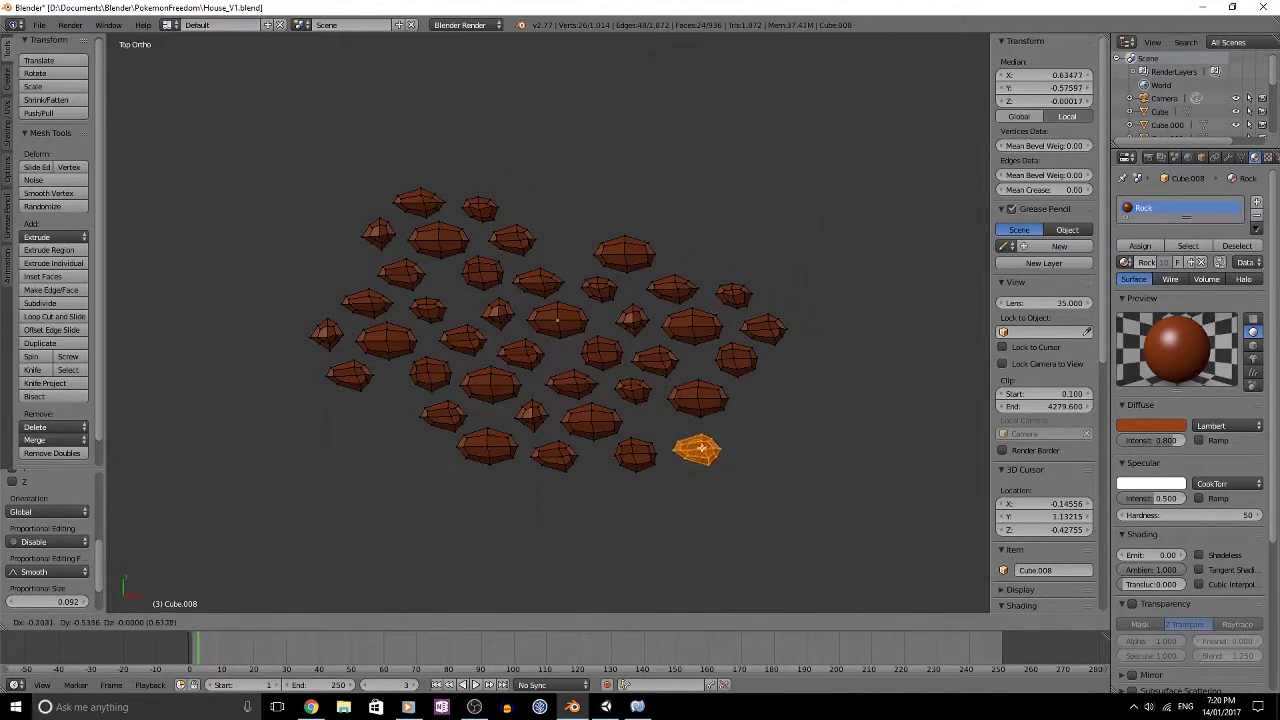
key("a")
scroll(540, 330, "up", 1)
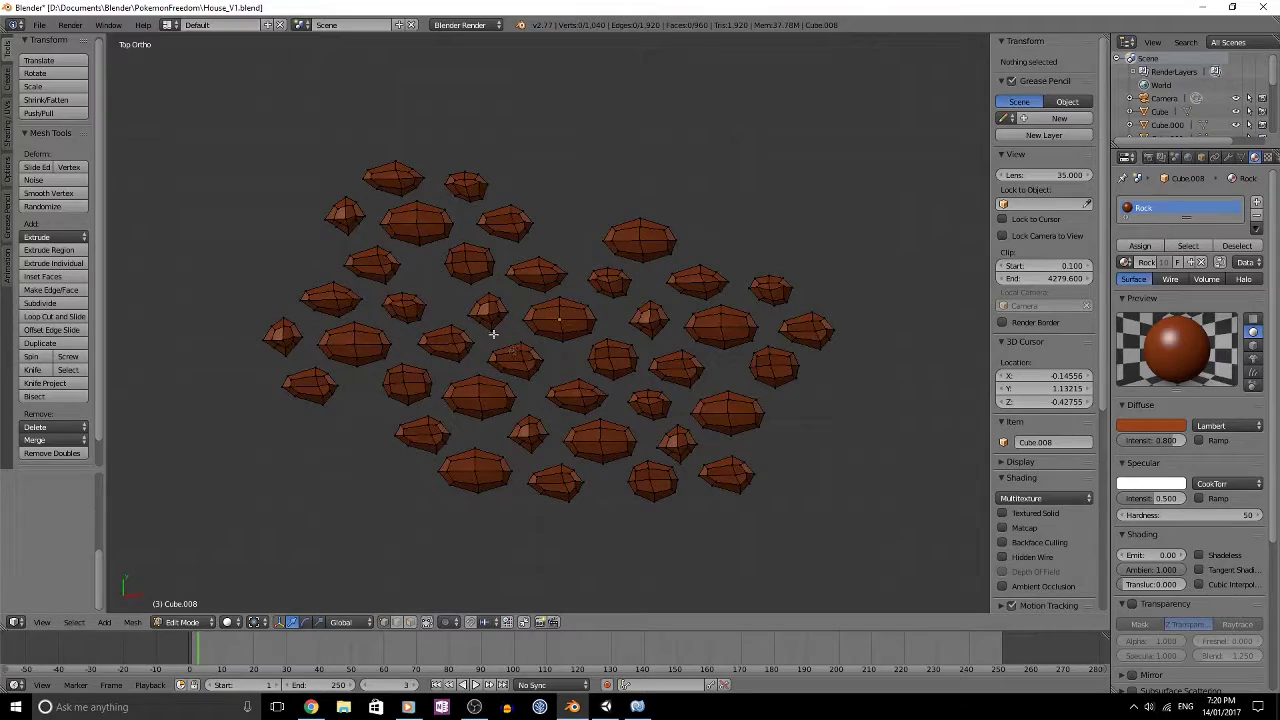
key("l")
left_click(550, 303)
key("a")
Step: Rotate the large stone in the upper-left part of the patch to vary its direction
key("Tab")
scroll(640, 310, "down", 4)
middle_click_drag(640, 340, 734, 260)
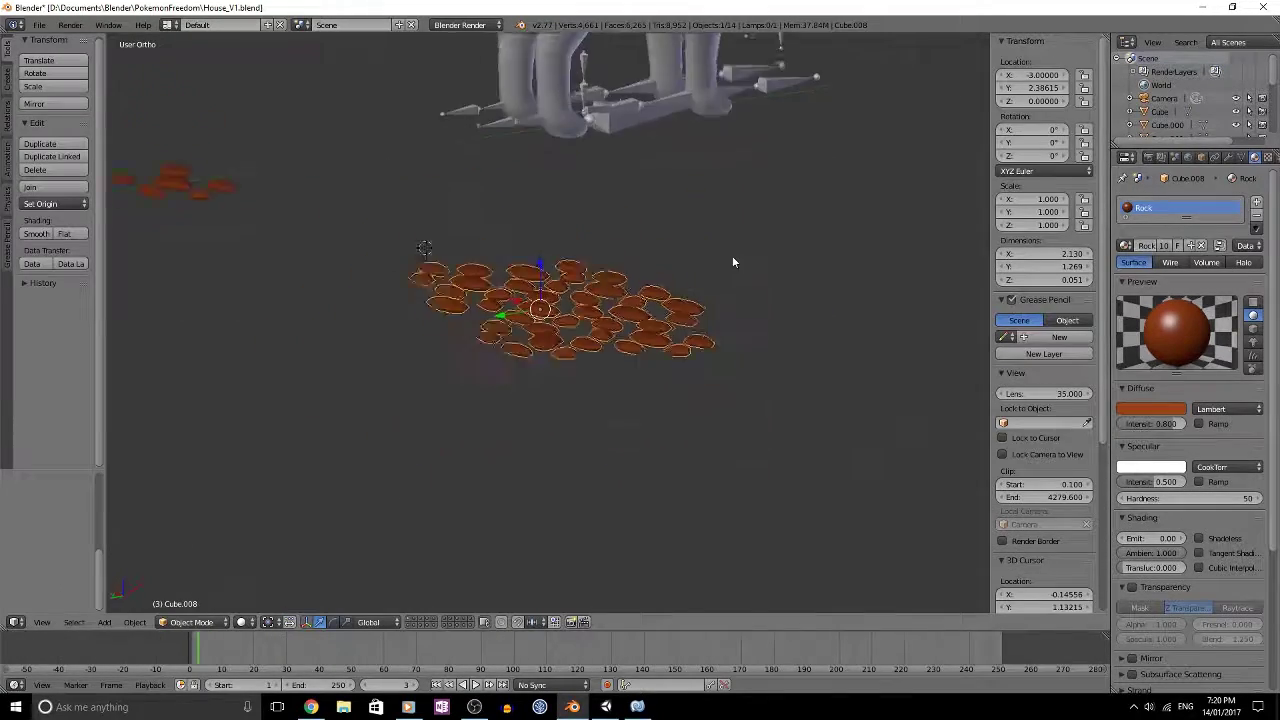
scroll(700, 280, "up", 3)
key("KP_7")
key("Tab")
key("Escape")
key("l")
key("r")
left_click(763, 363)
key("a")
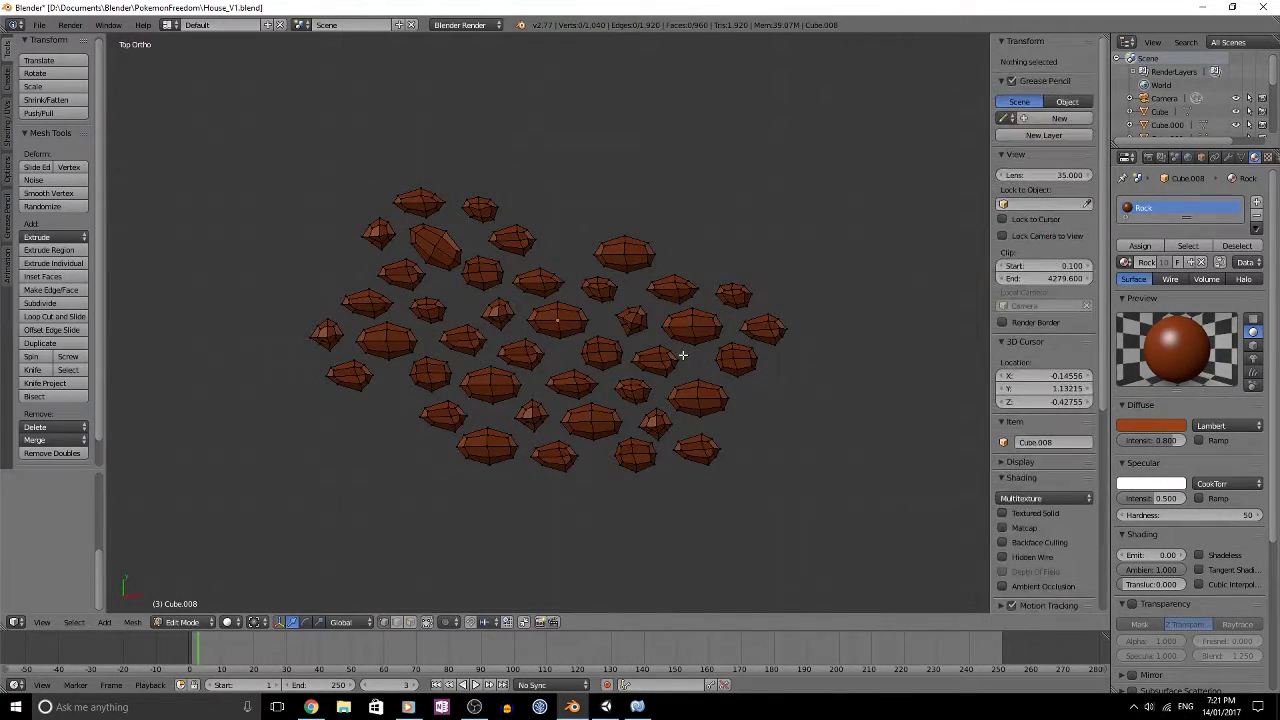
Step: Rotate a small stone near the upper middle and a stone at the lower-left edge of the patch
key("l")
key("a")
key("l")
key("r")
left_click(594, 338)
key("a")
Step: Rotate the large stone at the centre of the patch
key("Tab")
middle_click_drag(540, 394, 557, 370)
key("Tab")
key("KP_7")
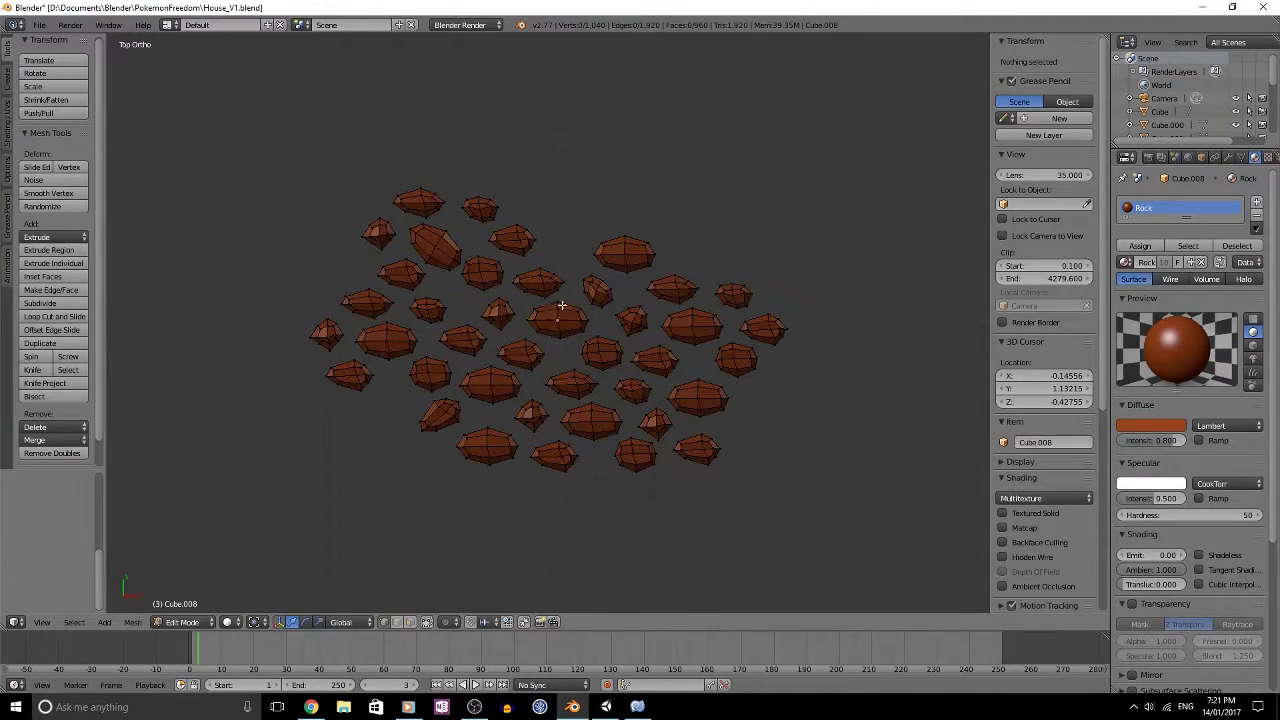
key("l")
key("r")
left_click(662, 413)
key("a")
Step: Select the whole large stone near the patch's lower-right edge and rotate it slightly
right_click(698, 394)
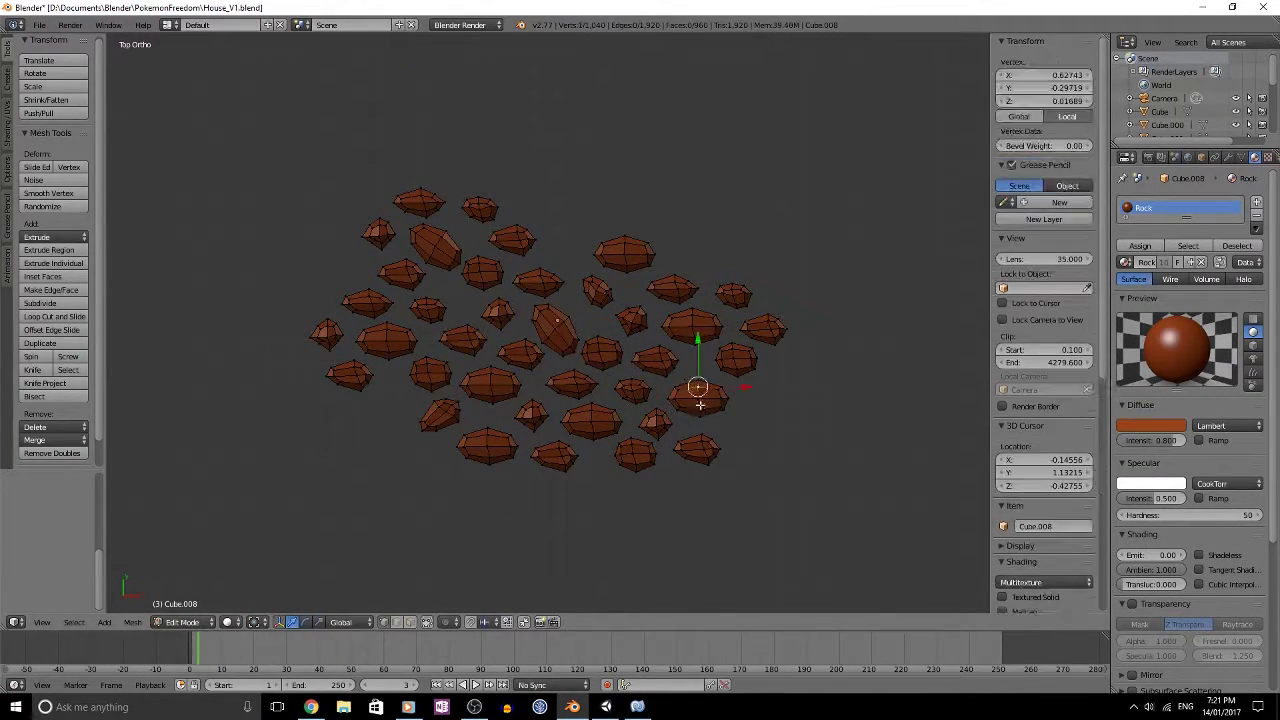
key("ctrl+l")
key("r")
left_click(656, 351)
key("a")
Step: Shift the stones in the upper-right part slightly toward the middle of the patch
key("Tab")
middle_click_drag(658, 364, 714, 377)
key("Tab")
key("KP_7")
key("l")
left_click(636, 266)
key("a")
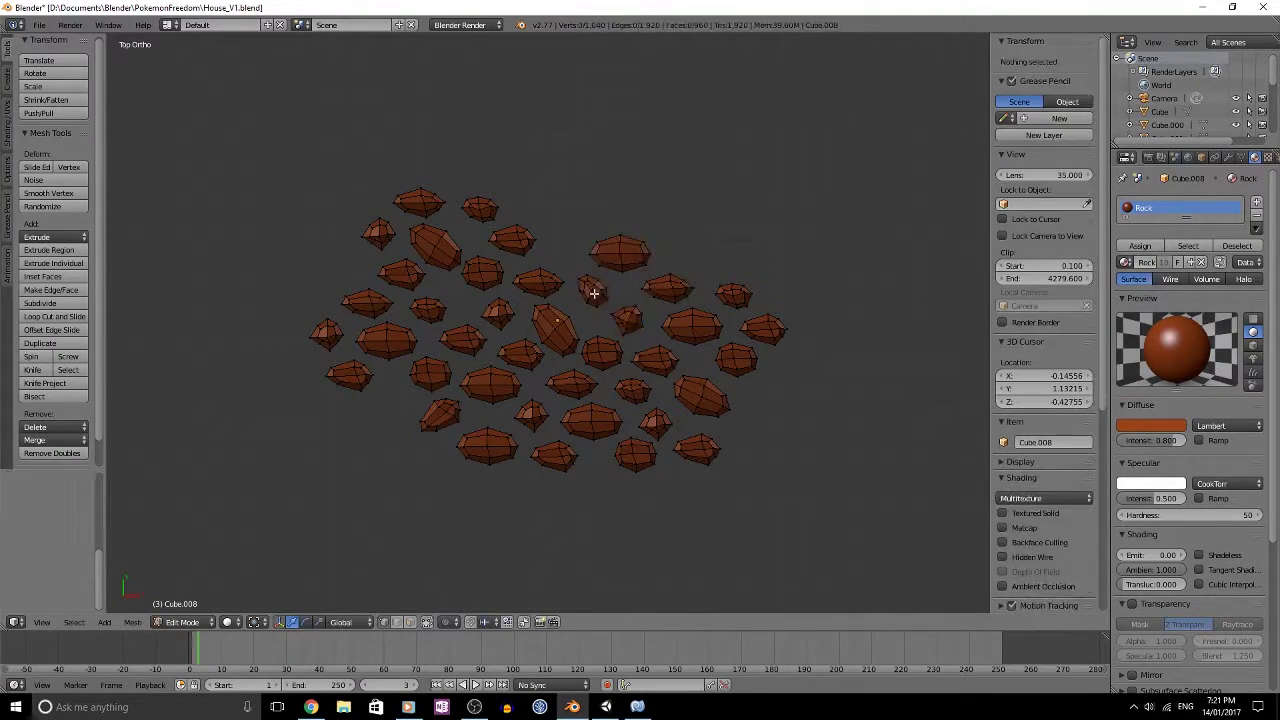
Step: Move the small rotated stone near the upper middle down-left and bring the large top stone inward at an angle
key("l")
key("g")
left_click(590, 302)
key("a")
key("l")
key("g")
left_click(603, 266)
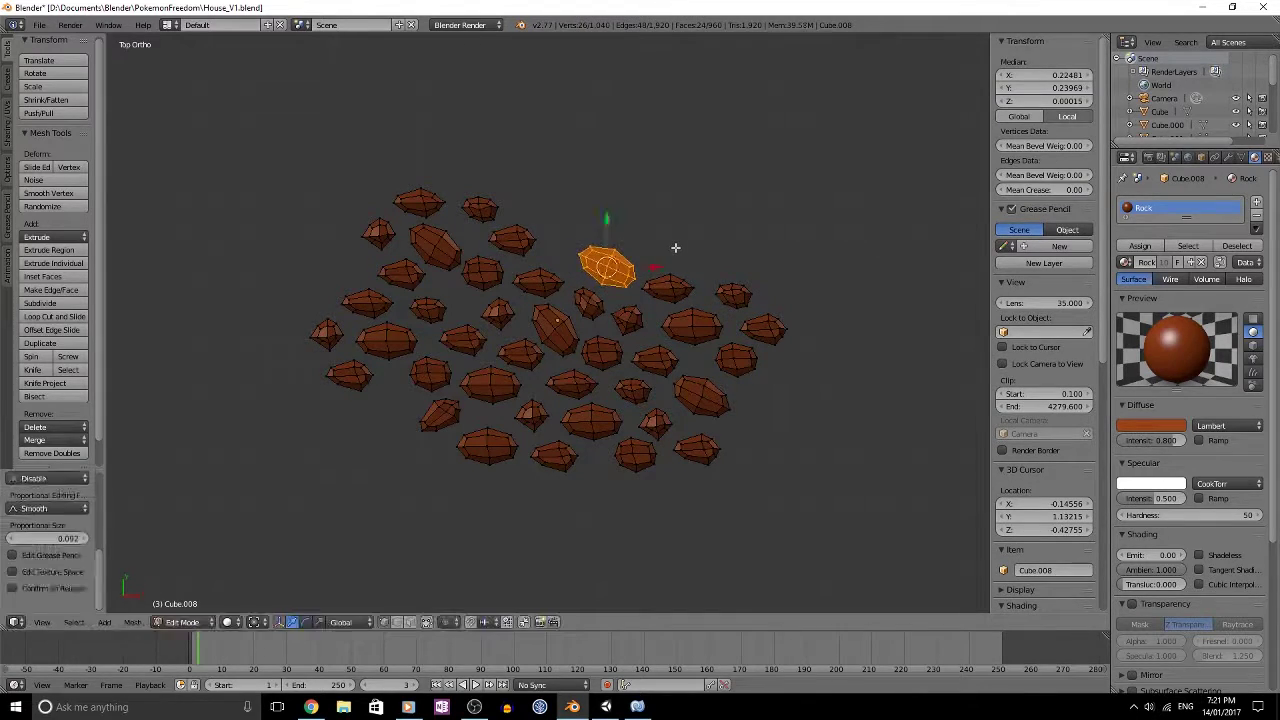
Step: Move the two outermost stones at the upper-left edge into the gaps along the patch's top edge
key("g")
left_click_drag(552, 245, 430, 205)
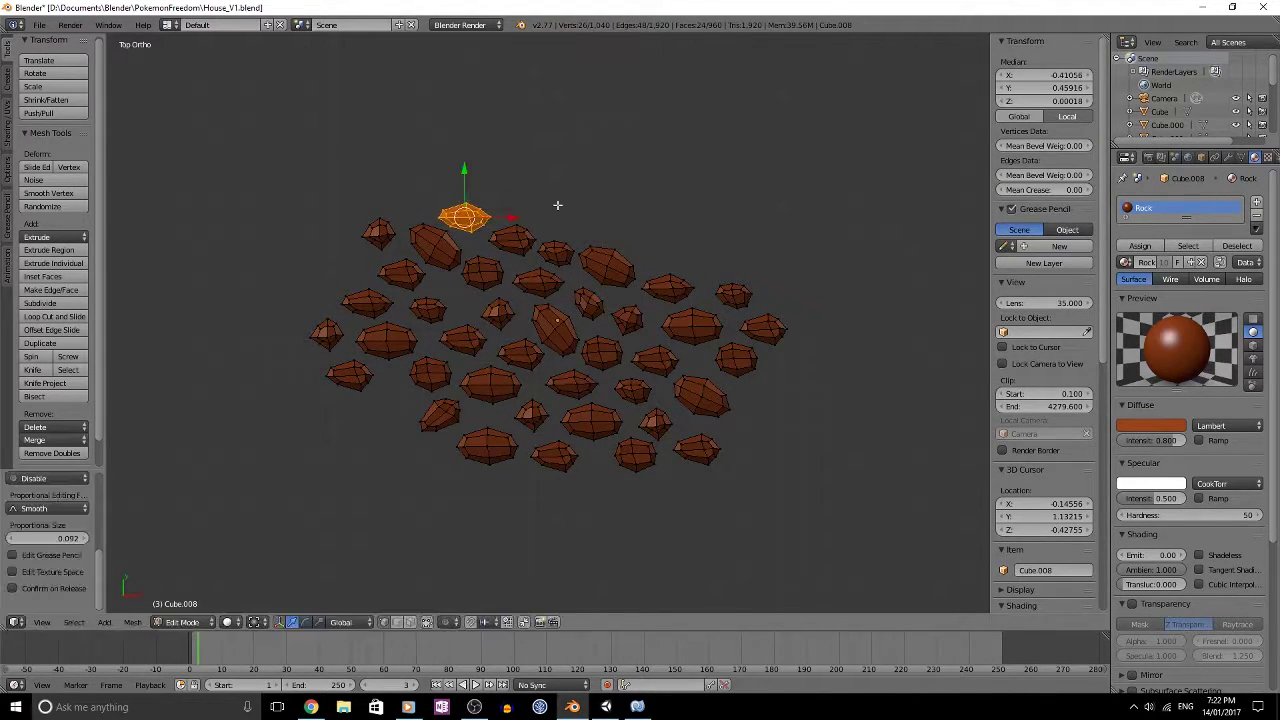
key("a")
Step: Duplicate a stone from the patch's upper-right edge into the gap at its lower-left edge
key("l")
key("shift+d")
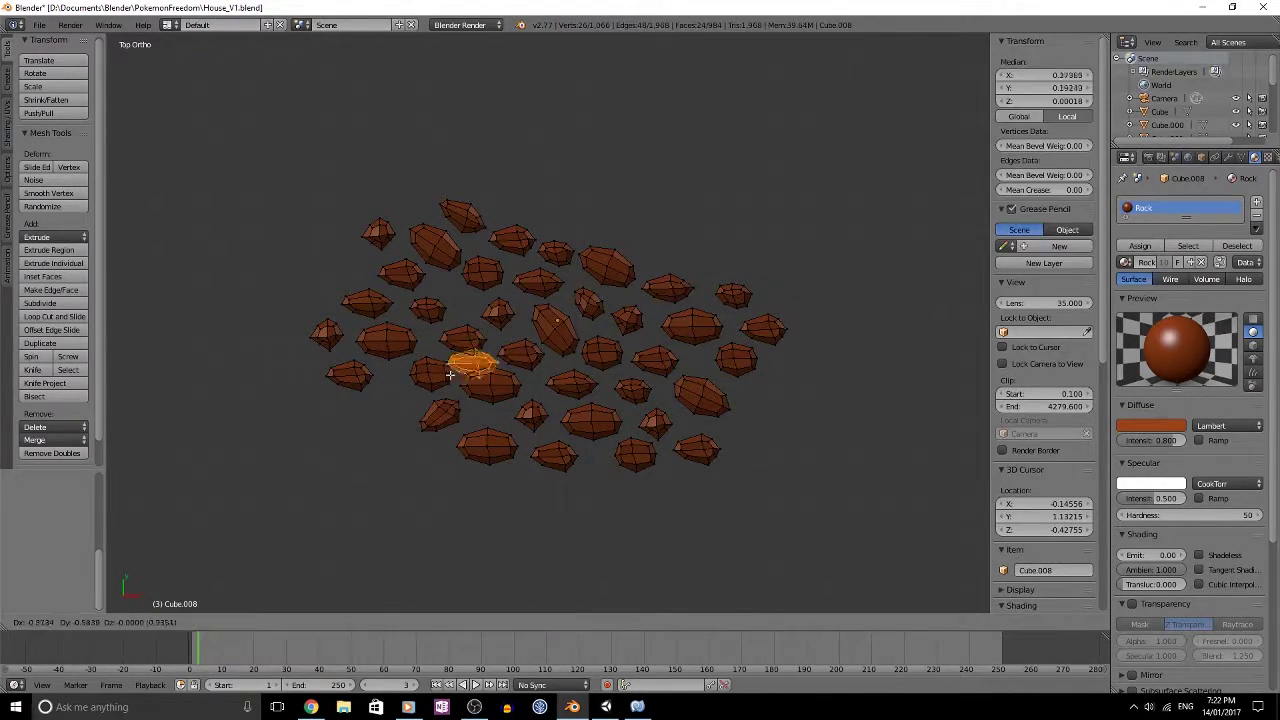
left_click(459, 543)
Step: Rotate the whole patch of stones so its long side runs level along the X axis
key("Tab")
scroll(520, 460, "down", 3)
middle_click_drag(560, 440, 740, 269)
key("KP_7")
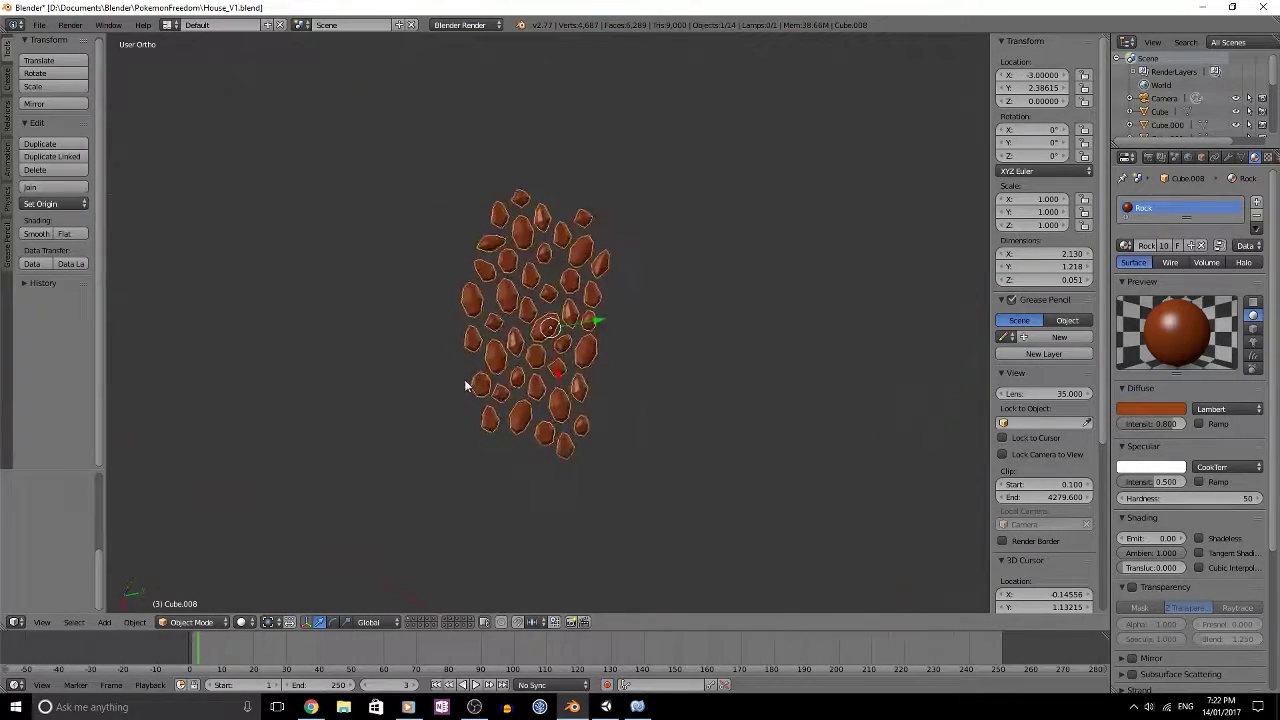
key("Tab")
key("a")
key("r")
left_click(788, 361)
Step: Try to duplicate the whole patch along the X axis to test how two copies fit together
key("shift+d")
key("x")
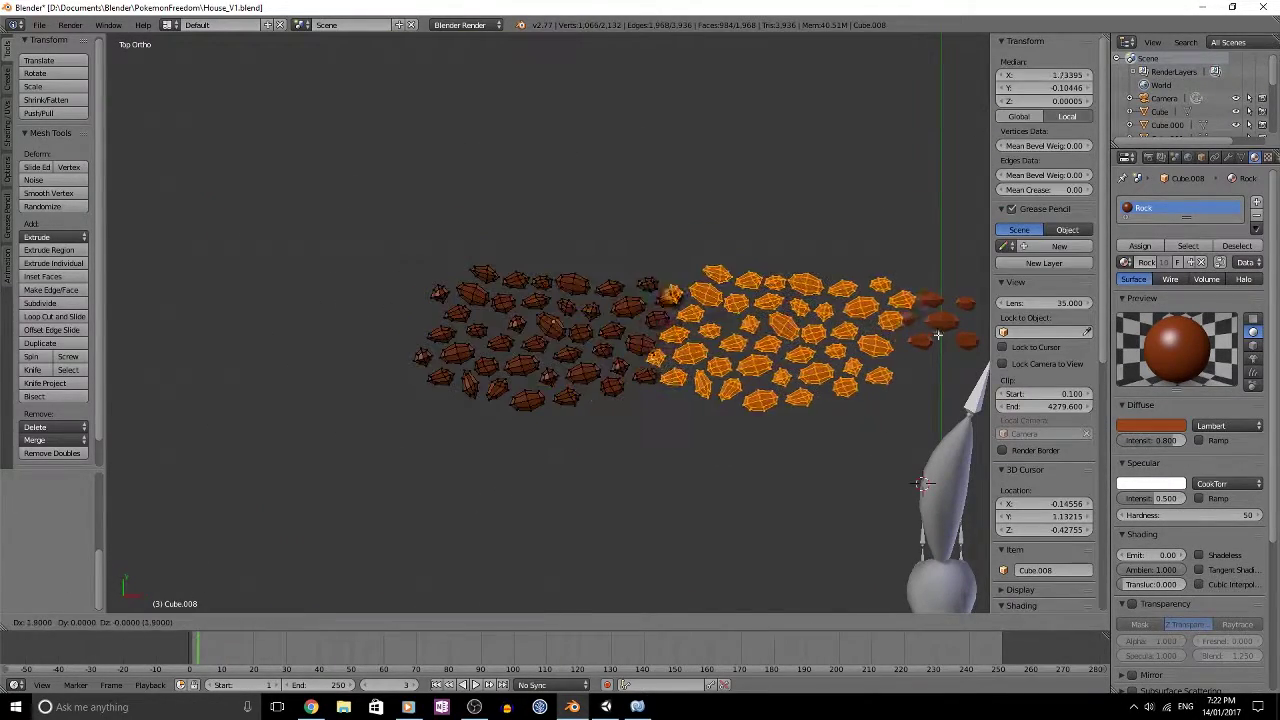
key("Escape")
key("a")
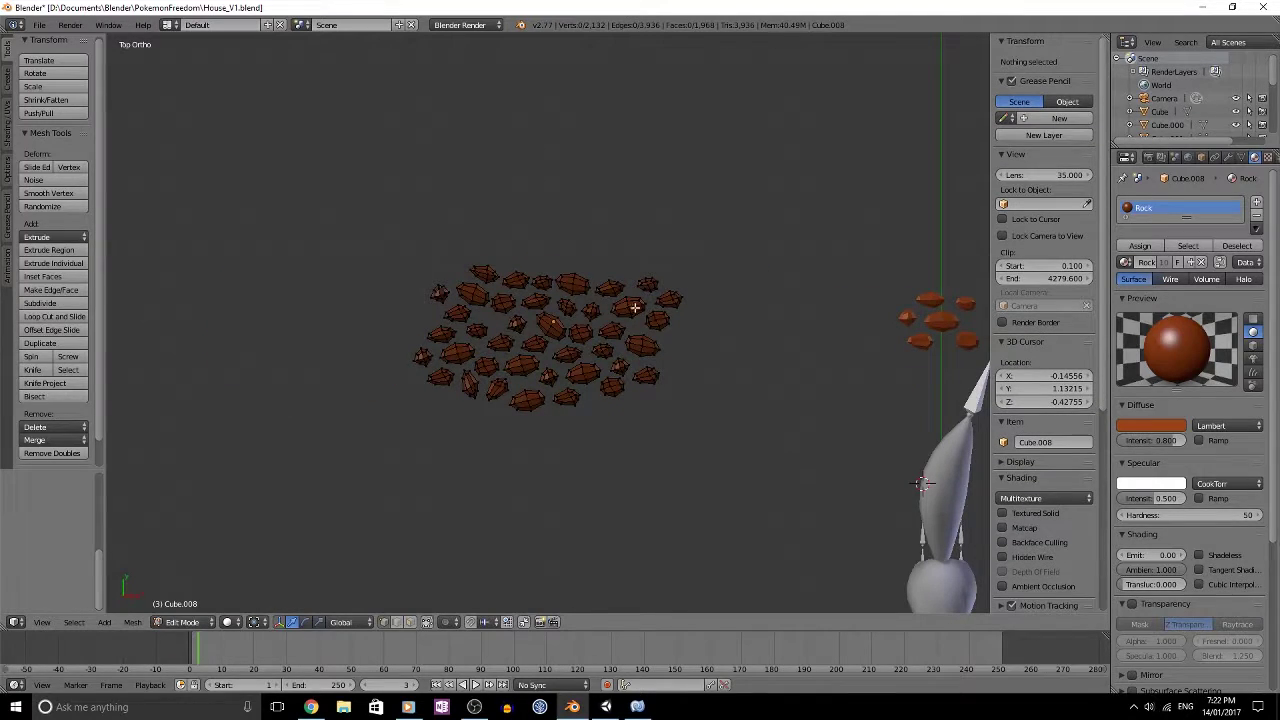
Step: Delete the protruding stone at the patch's upper-right edge that overlaps the neighbouring copy
key("l")
left_click(685, 301)
key("a")
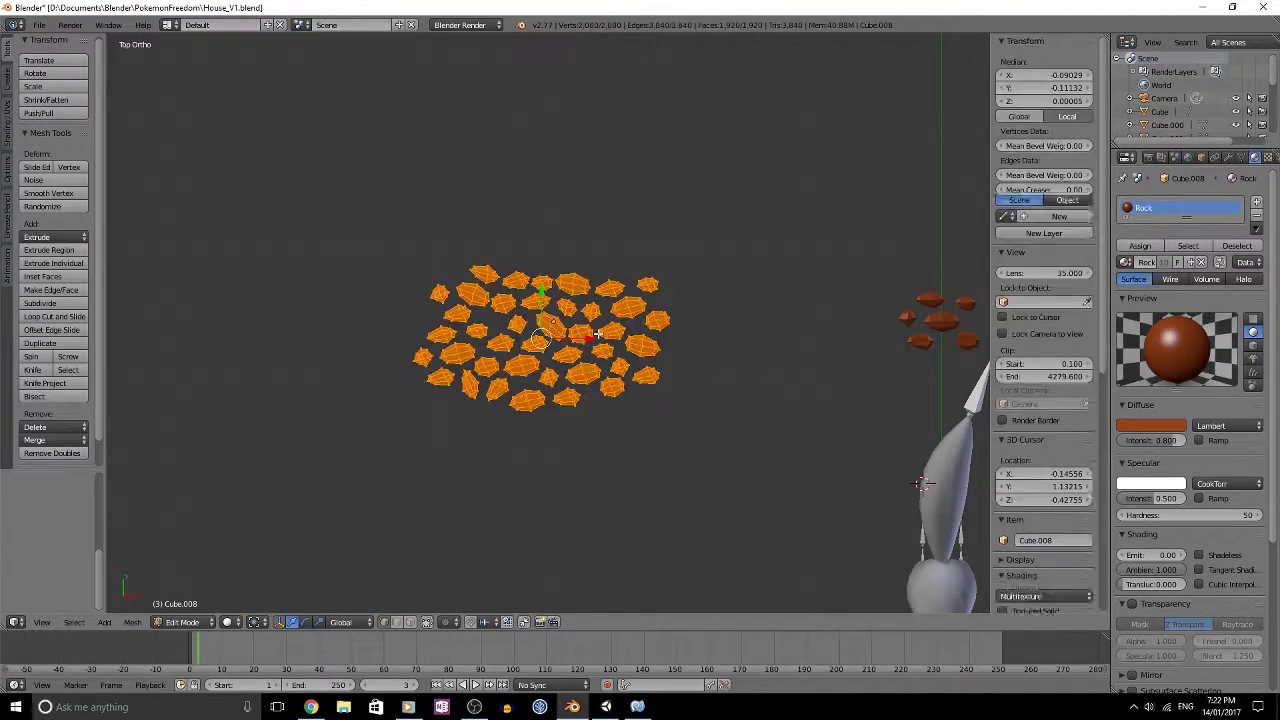
Step: Try another copy of the trimmed patch along the X axis and undo the duplication
key("shift+d")
key("x")
key("Escape")
key("ctrl+z")
Step: Move the stacked duplicate stones off the patch toward the upper left and delete them
key("a")
key("l")
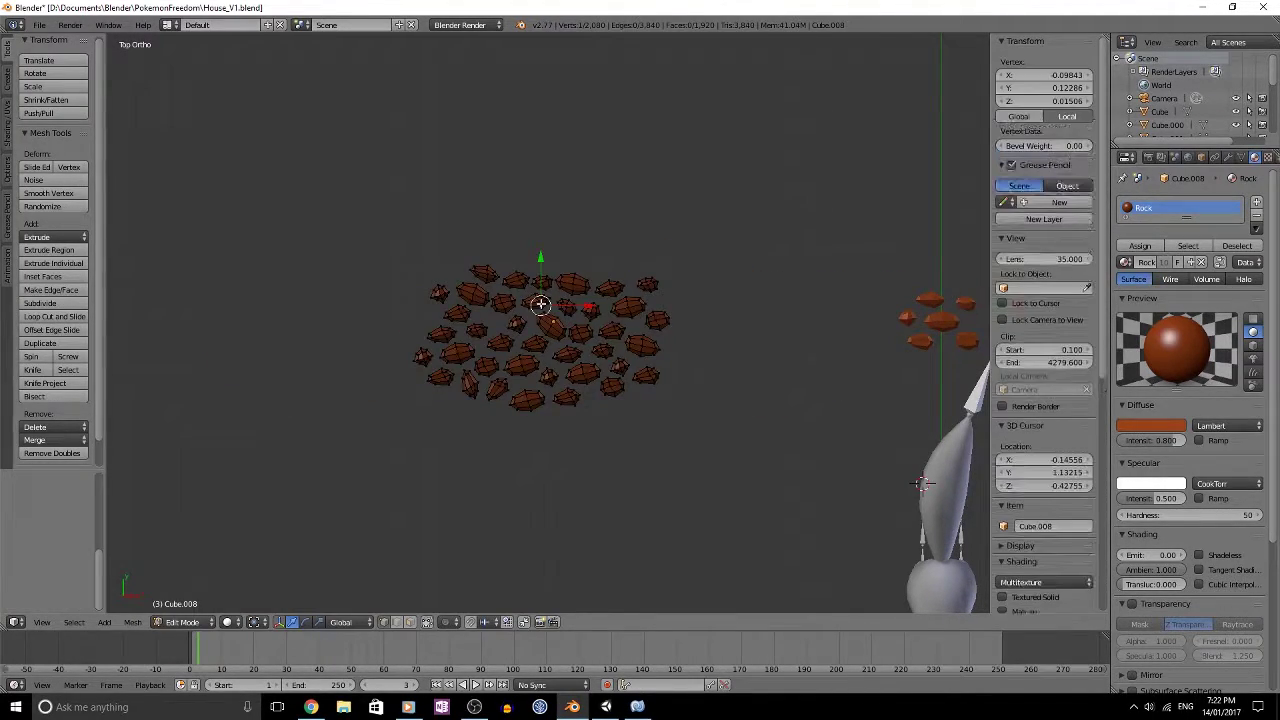
scroll(537, 331, "up", 2)
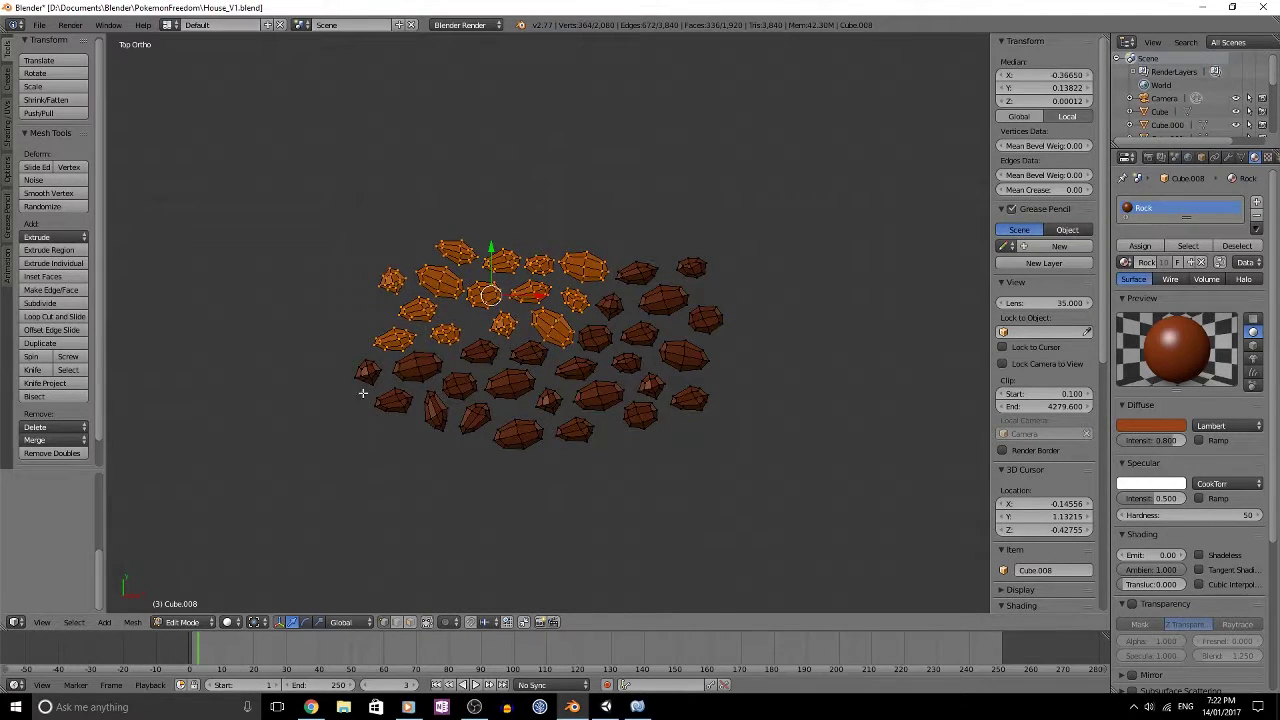
key("g")
left_click(443, 149)
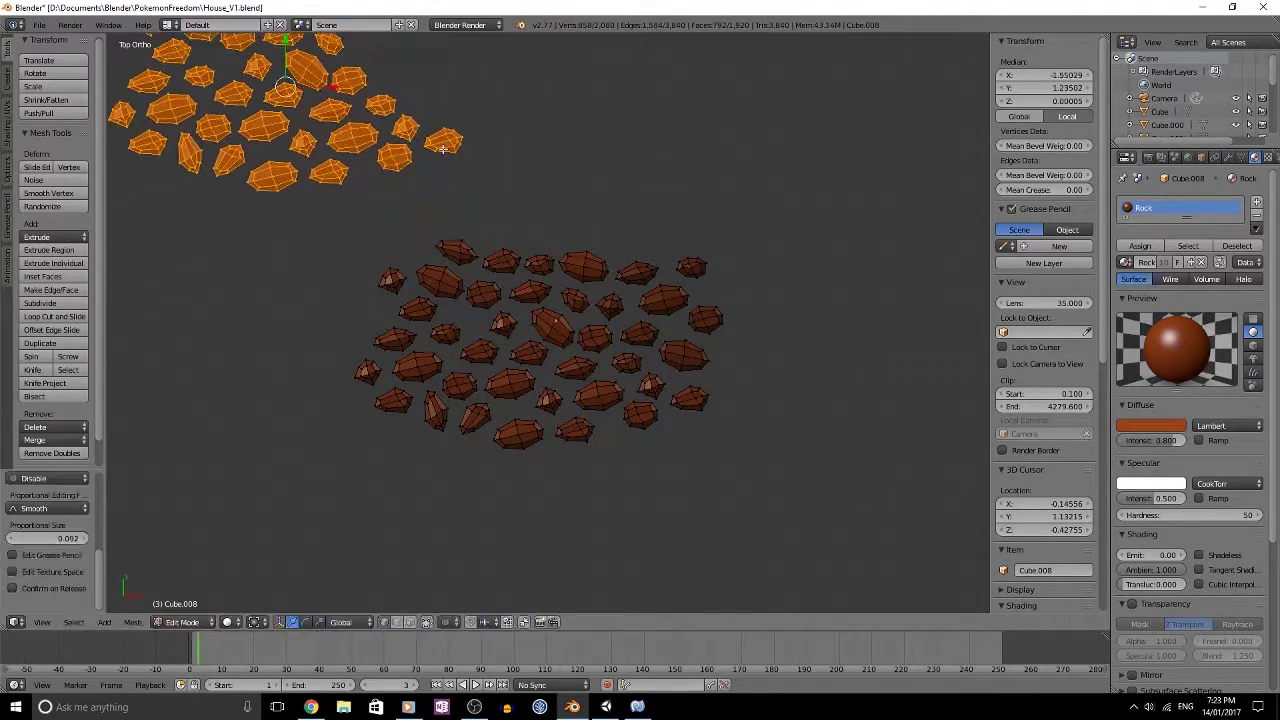
key("x")
left_click(446, 150)
Step: Delete the remaining duplicate stones in the right part of the patch and check the other stones for leftovers
key("l")
key("l")
key("l")
key("l")
left_click(704, 368)
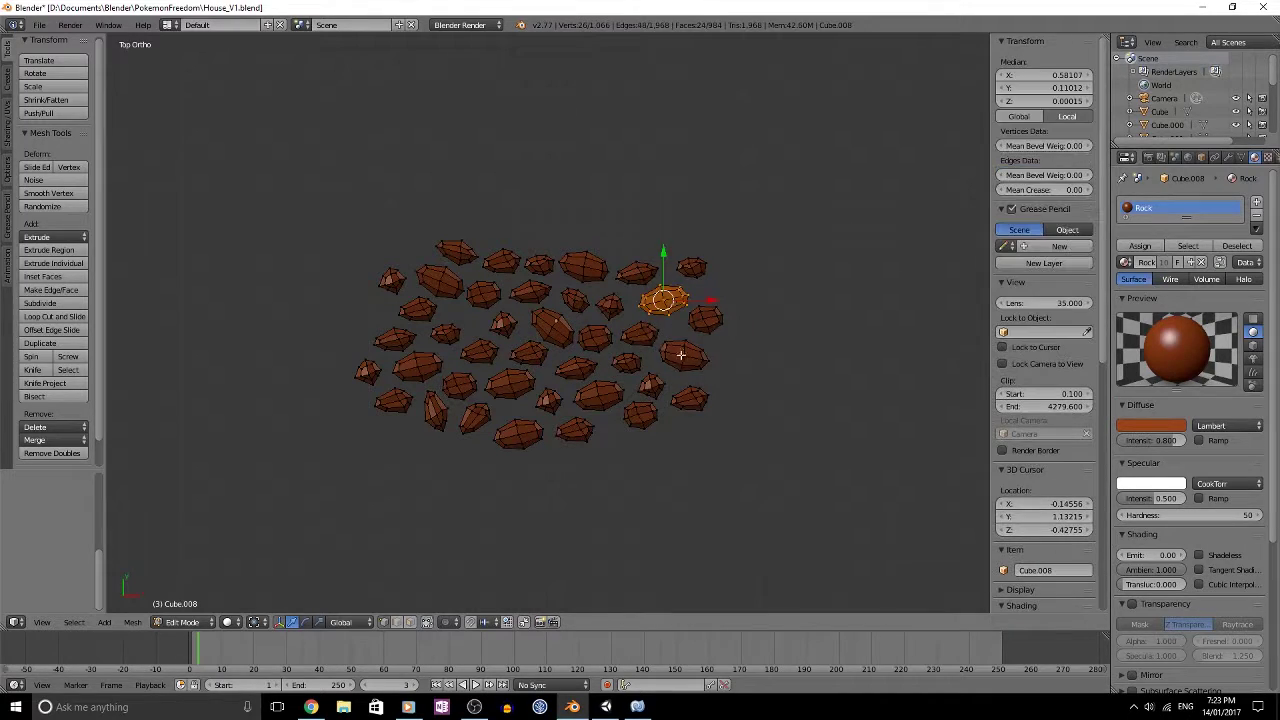
key("x")
left_click(680, 338)
key("l")
key("l")
key("l")
key("l")
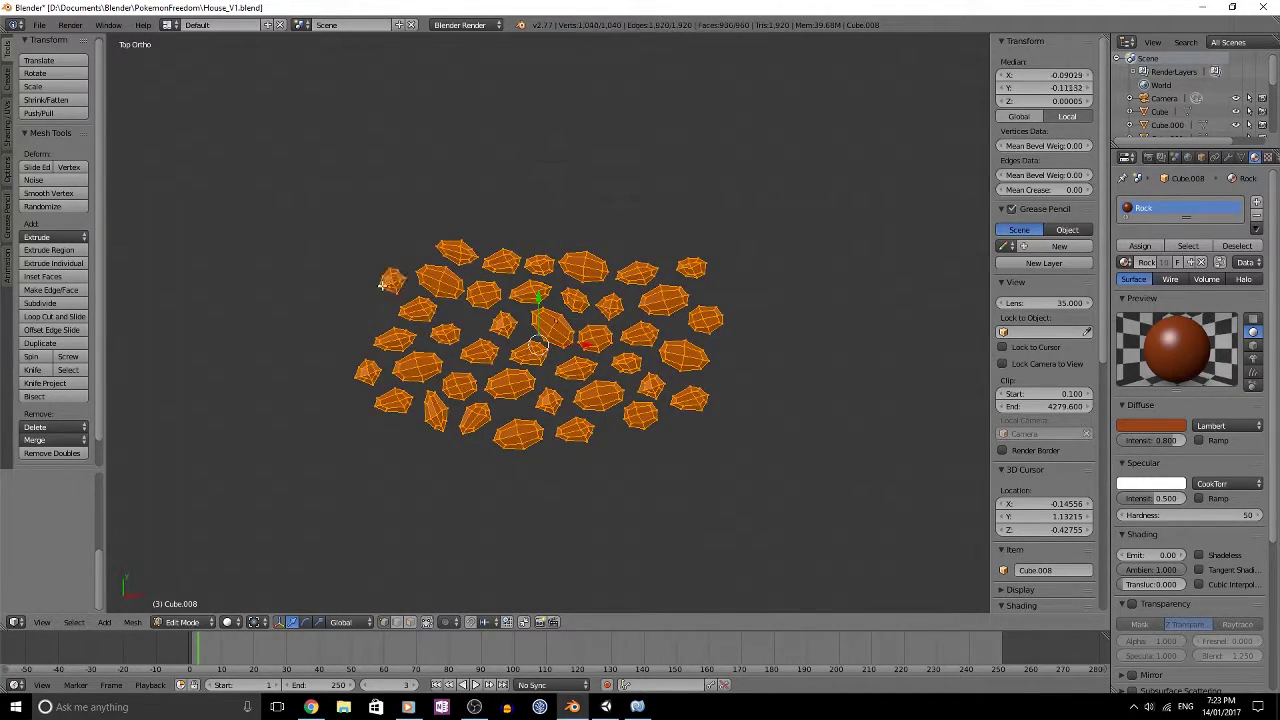
key("a")
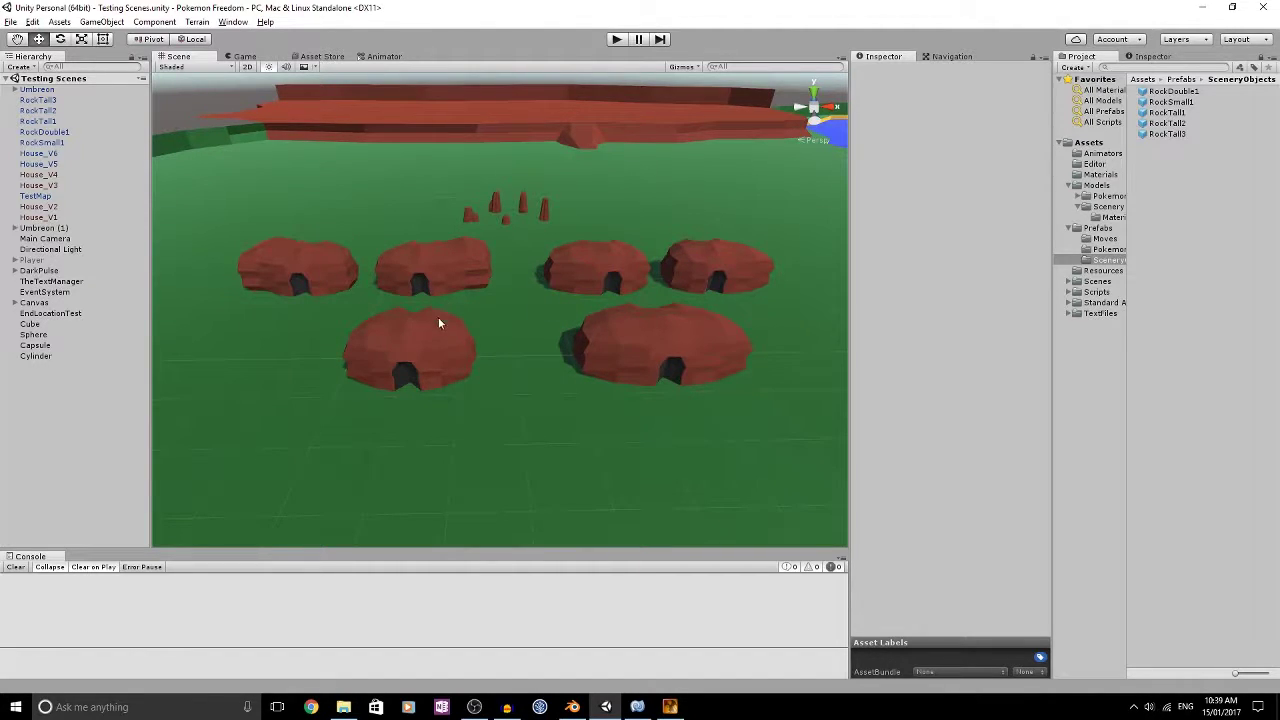
Step: Examine the six house models in the Unity scene from the front and from above
left_click(424, 350)
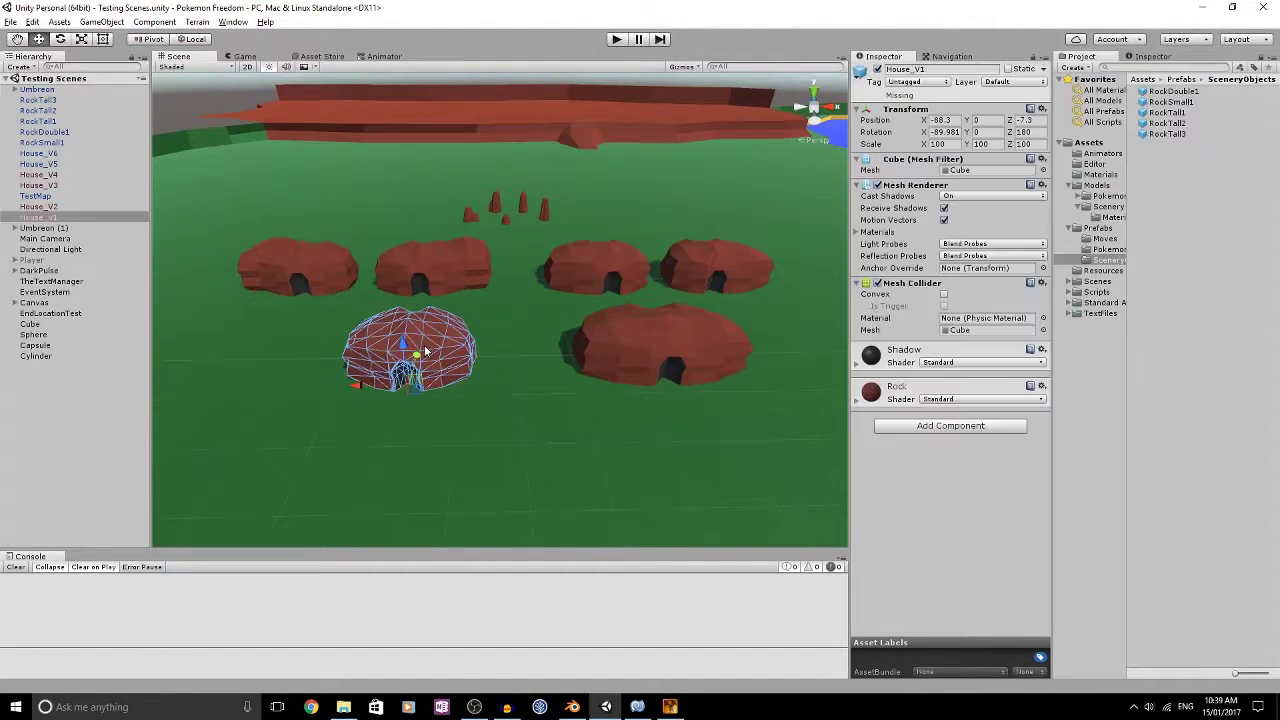
key("f")
scroll(550, 288, "up", 3)
left_click_drag(542, 272, 447, 140, "alt")
left_click(447, 140)
left_click_drag(445, 263, 513, 373, "alt")
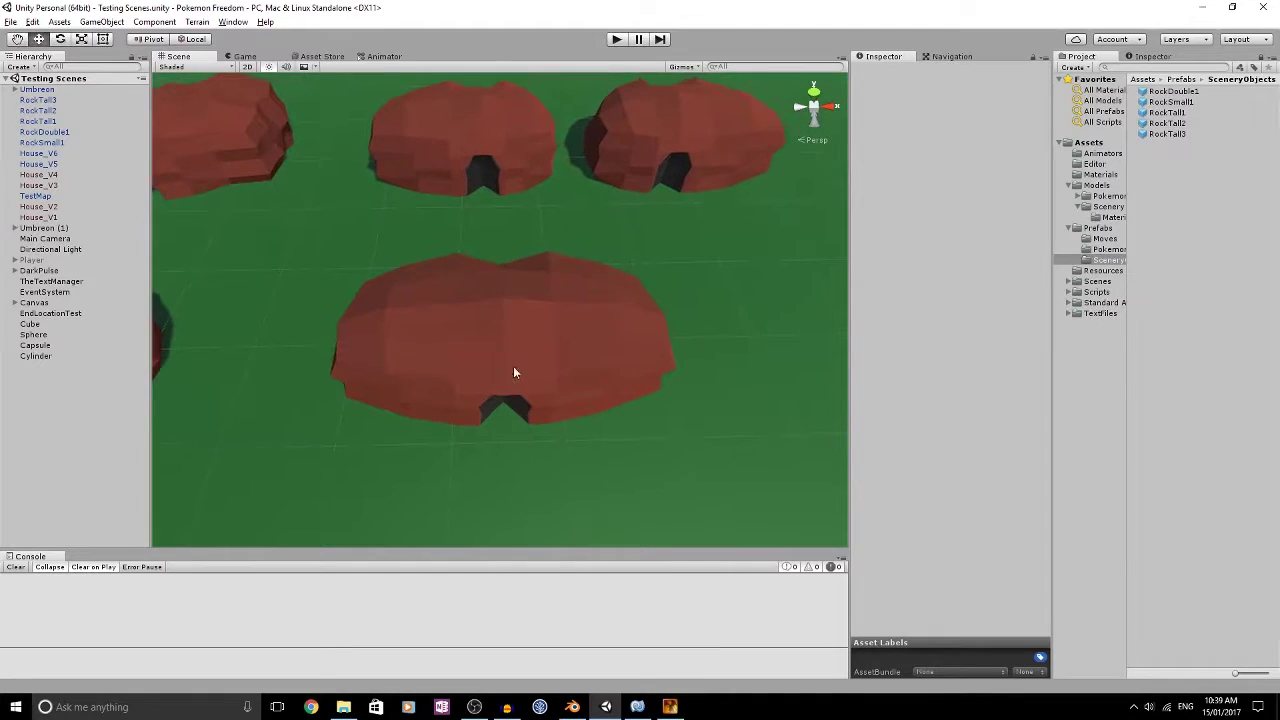
left_click_drag(524, 284, 597, 209, "alt")
middle_click_drag(597, 209, 594, 312)
left_click_drag(594, 312, 546, 234, "alt")
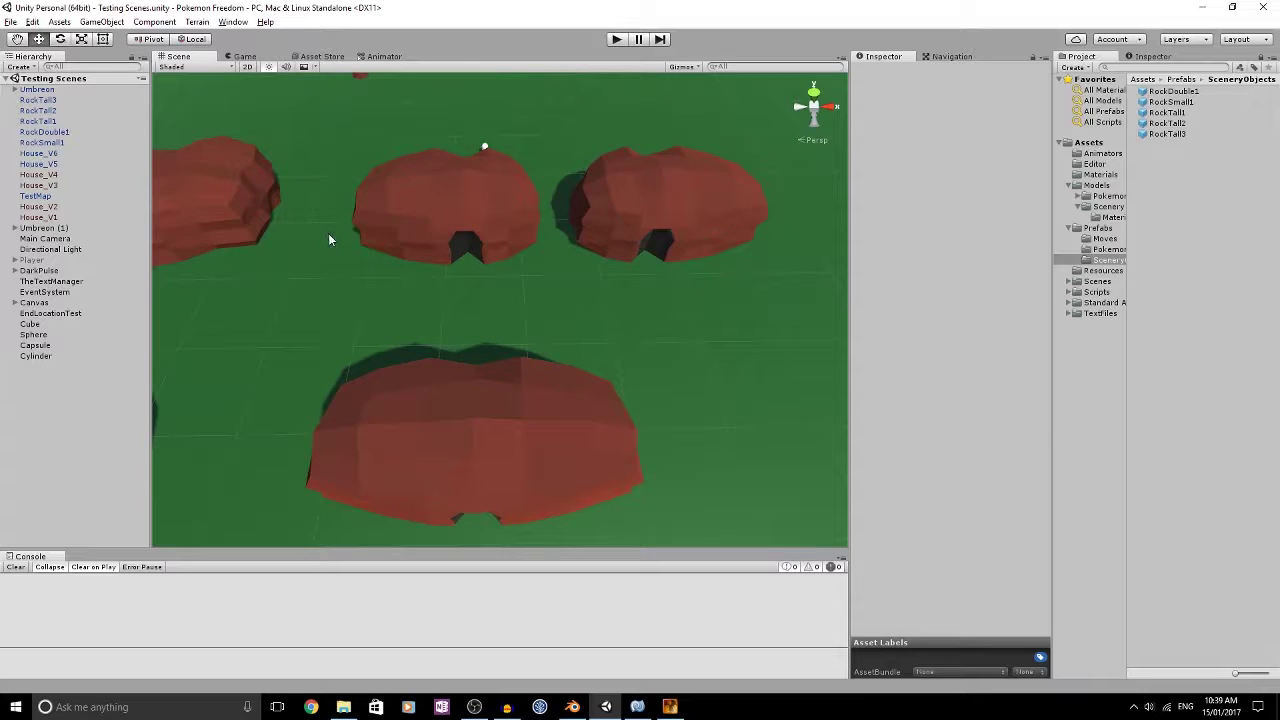
middle_click_drag(328, 234, 448, 262)
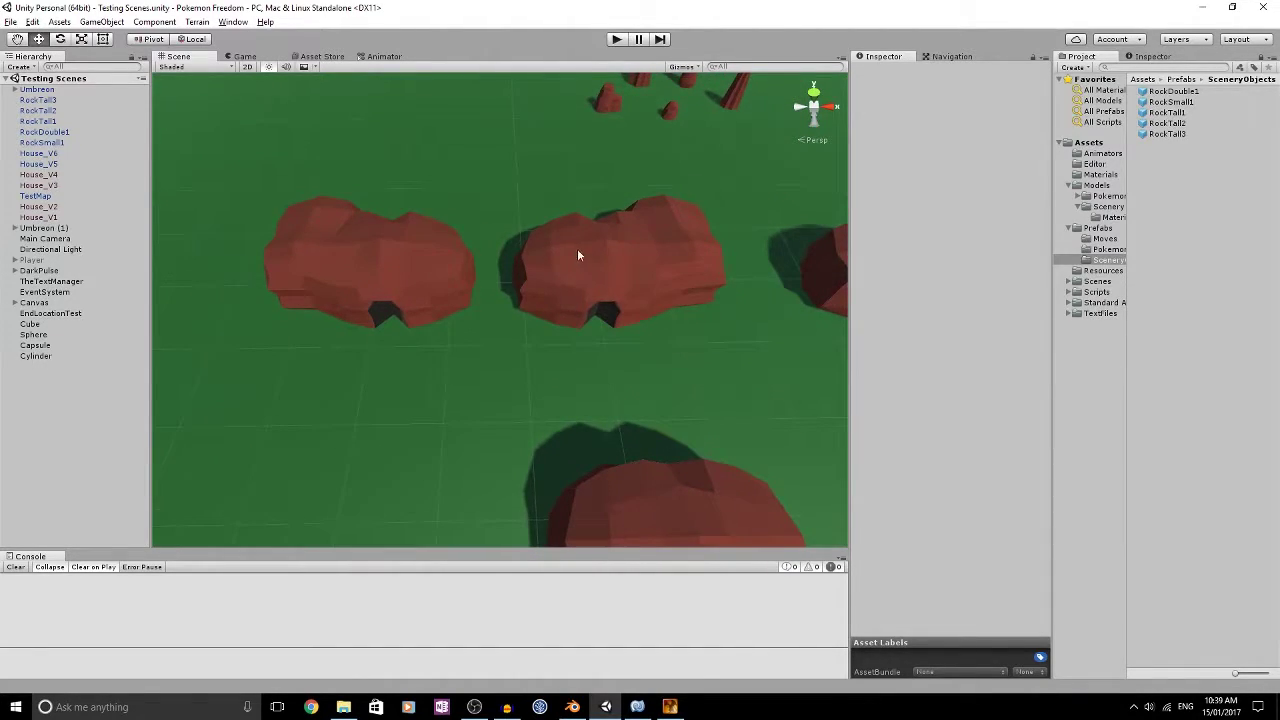
left_click_drag(577, 255, 557, 371, "alt")
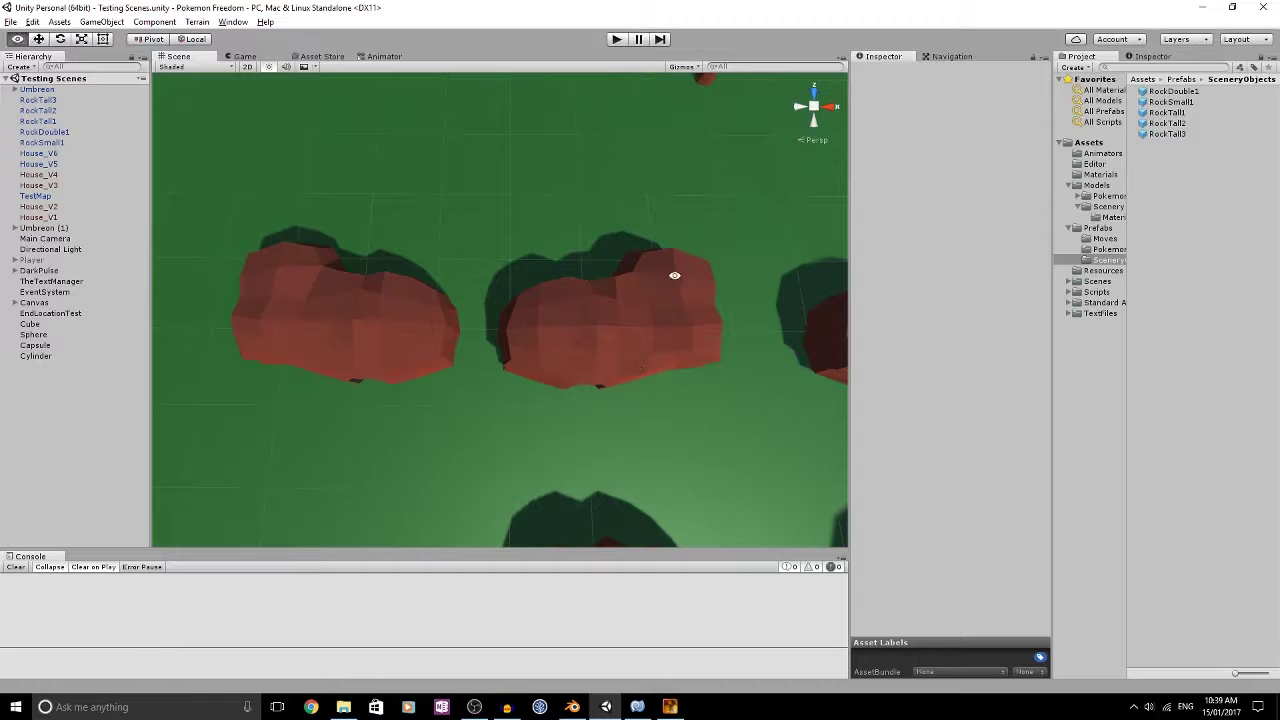
left_click_drag(675, 275, 660, 226, "alt")
middle_click_drag(705, 370, 556, 313)
left_click_drag(551, 311, 482, 354, "alt")
left_click_drag(420, 403, 663, 229, "alt")
Step: Place the Path_Rocks1 model from the Scenery models folder on the ground in front of the small rock
left_click(665, 228)
key("f")
left_click_drag(603, 305, 548, 237, "alt")
left_click(551, 140)
scroll(805, 252, "up", 1)
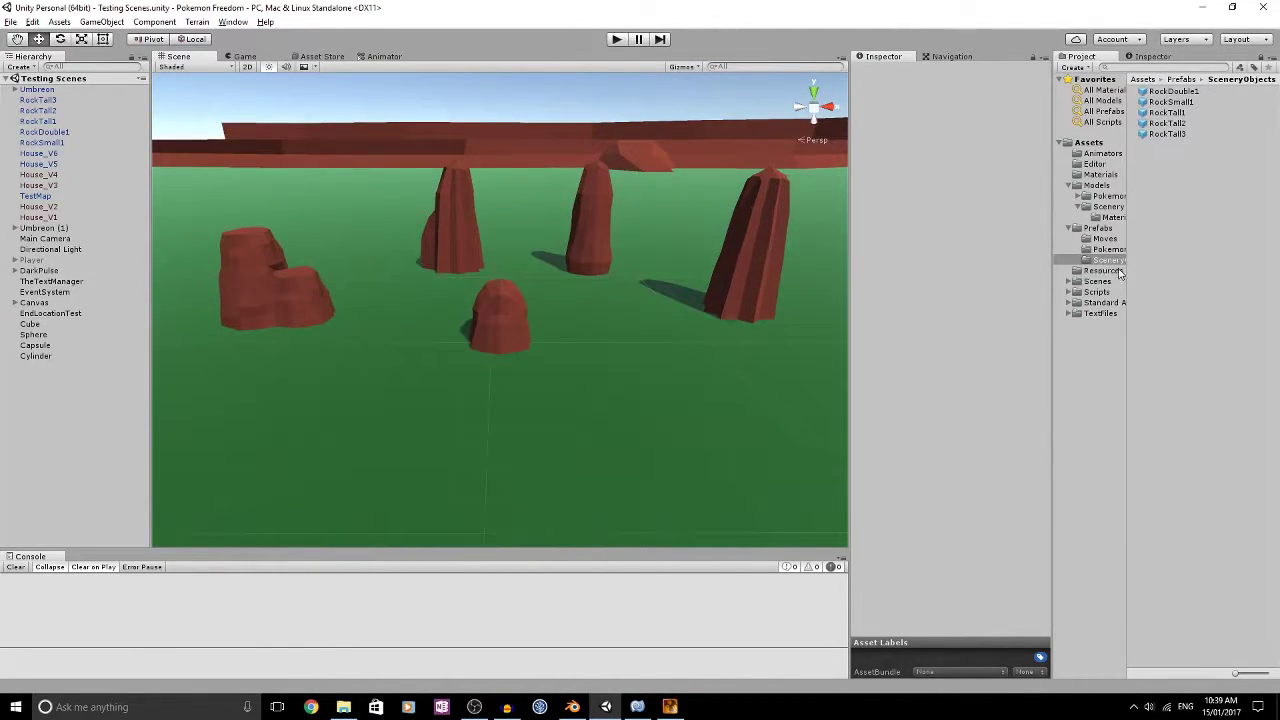
left_click(1114, 209)
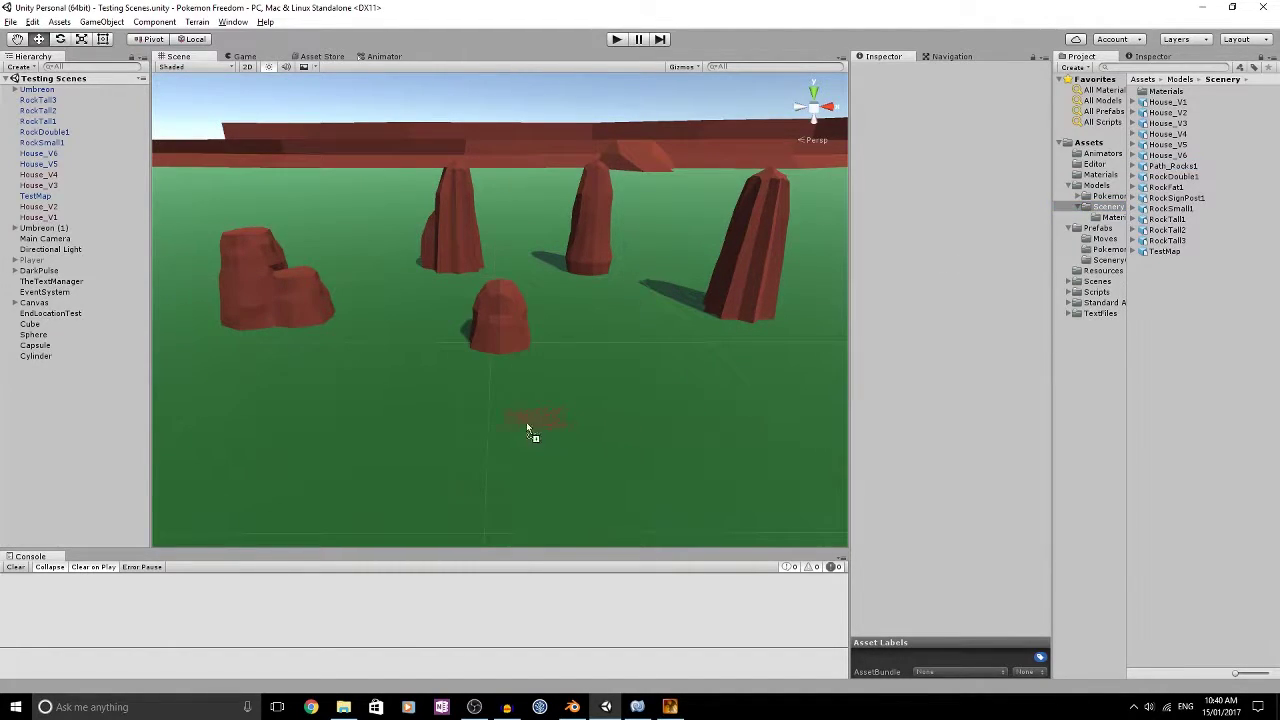
left_click_drag(461, 428, 487, 405)
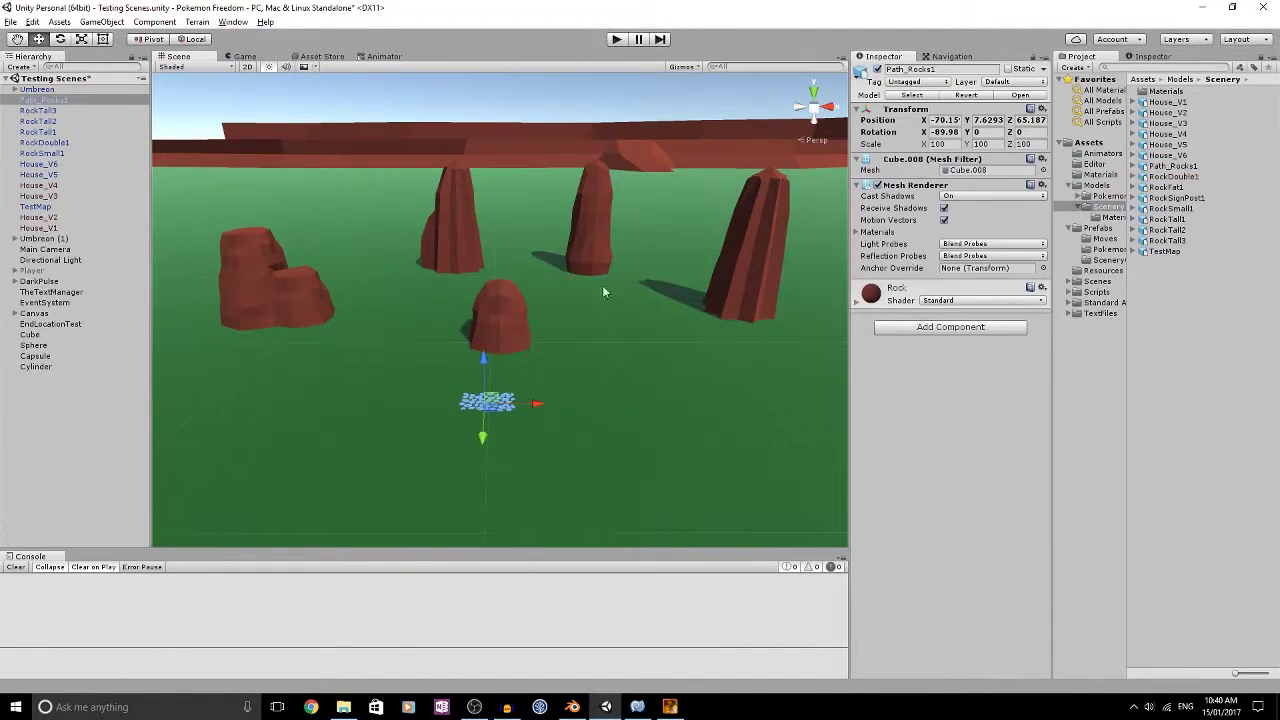
left_click(516, 107)
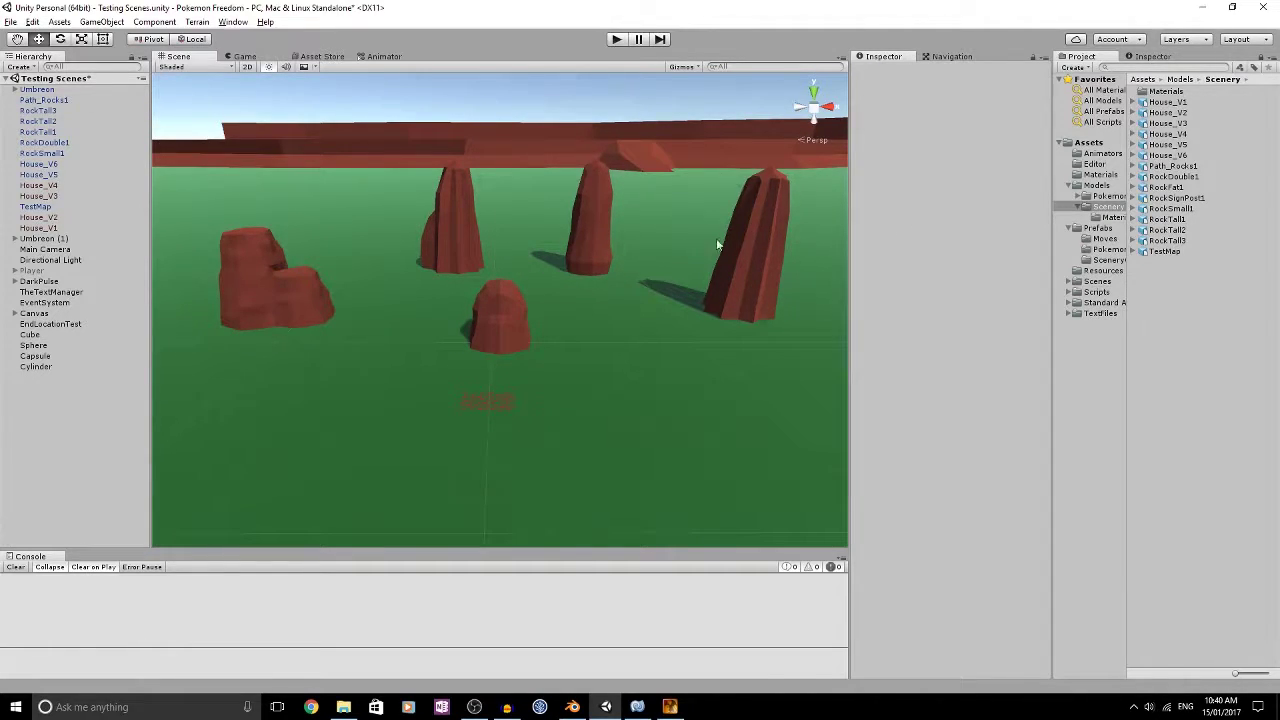
Step: Rotate RockTall3 about its vertical axis to a Z rotation of about -137 degrees
left_click_drag(784, 252, 426, 288, "alt")
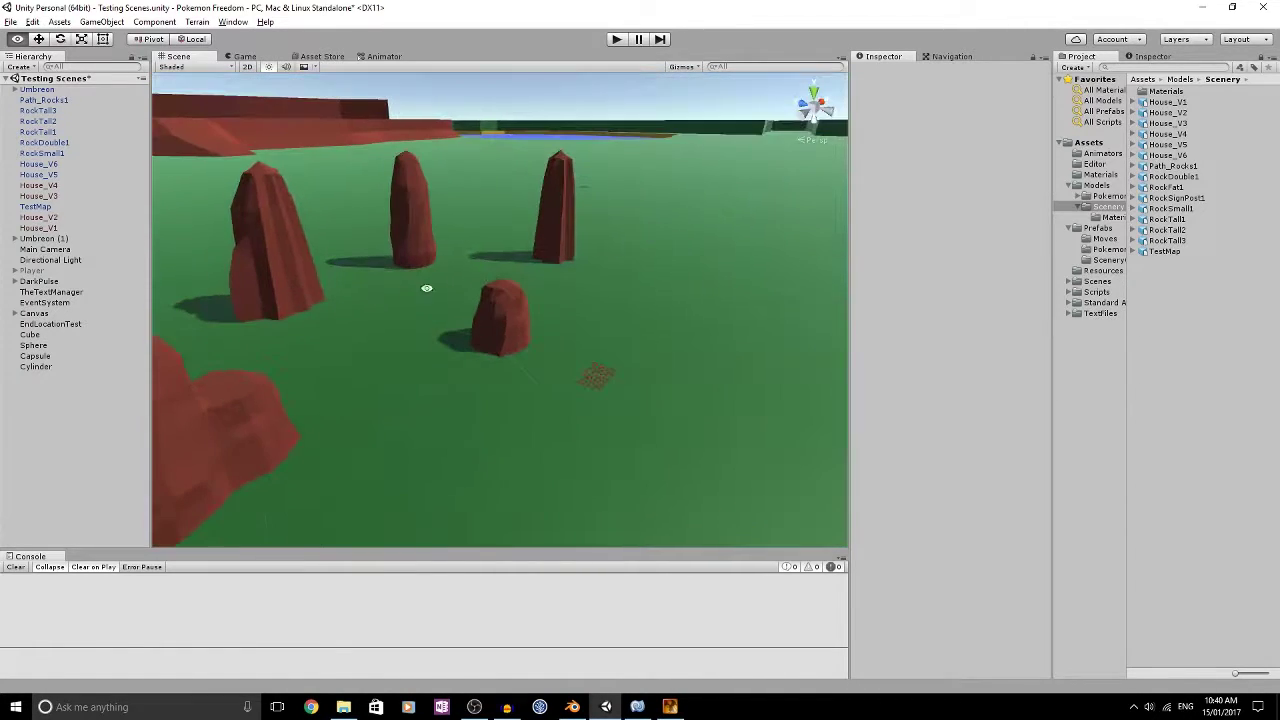
left_click_drag(245, 251, 425, 392, "alt")
left_click(425, 392)
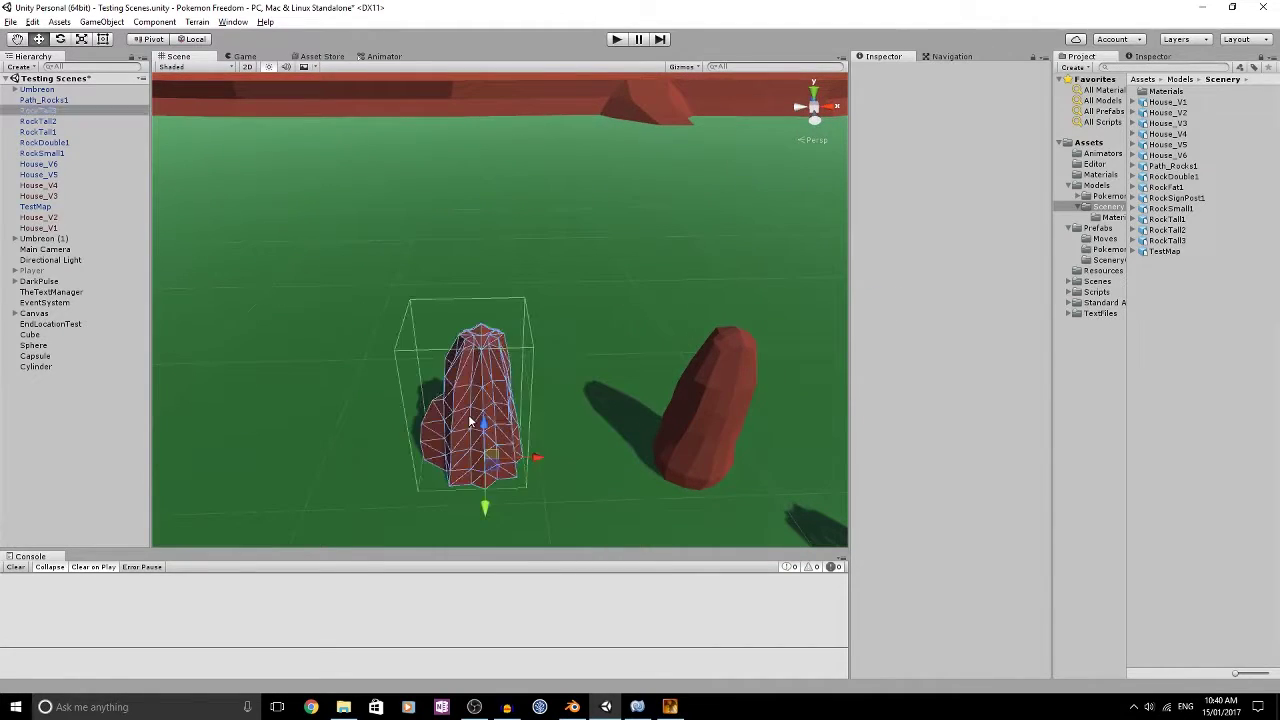
left_click_drag(505, 508, 601, 386)
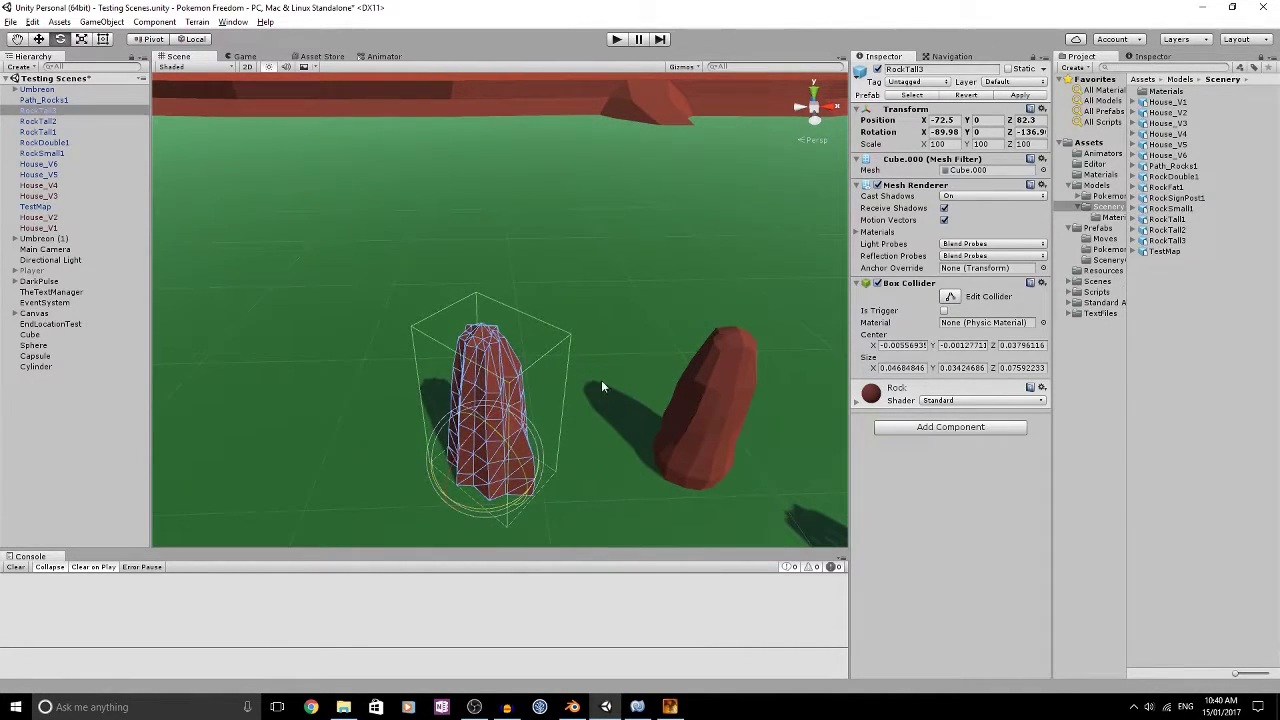
left_click_drag(533, 282, 584, 306, "alt")
left_click_drag(489, 409, 534, 341, "alt")
left_click(377, 242)
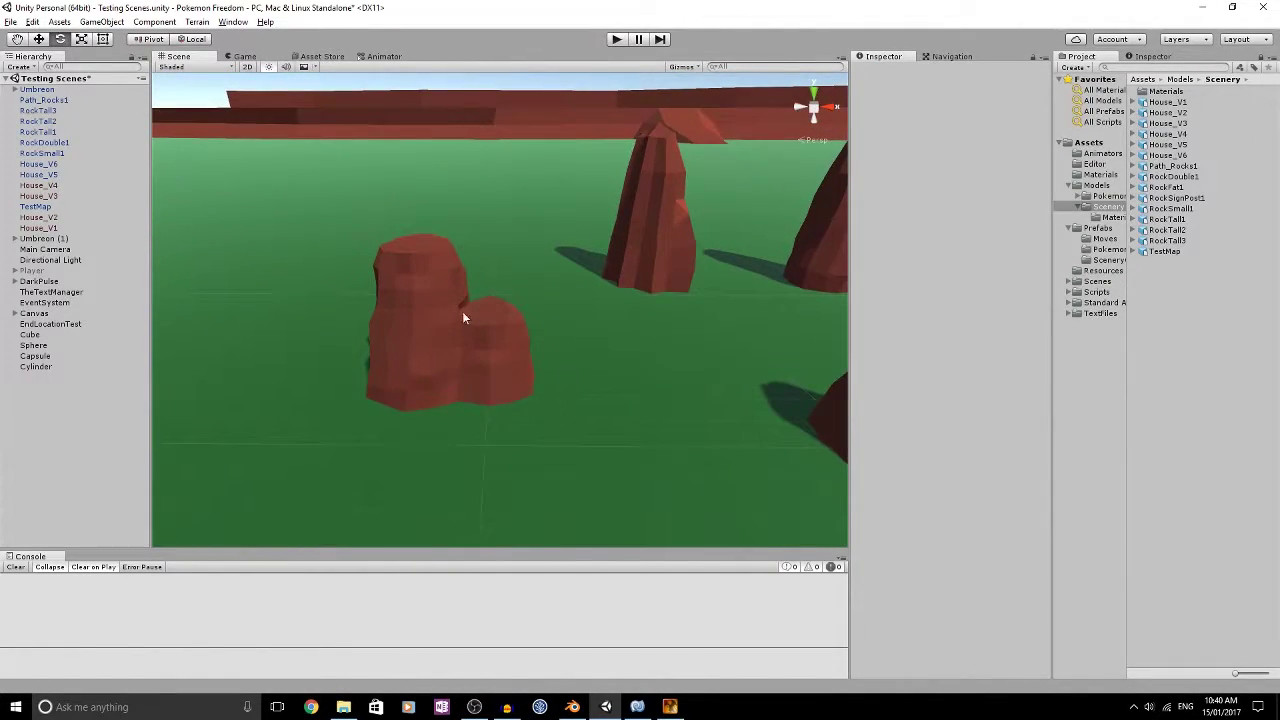
scroll(534, 331, "down", 5)
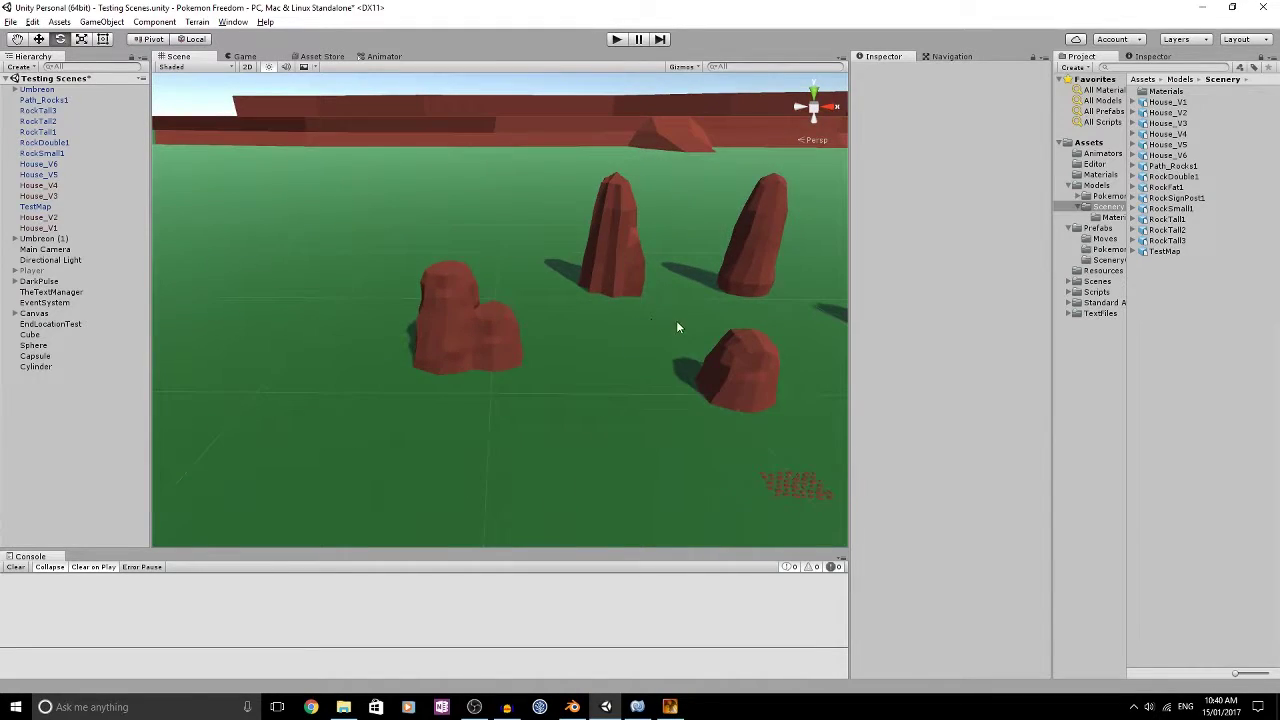
Step: Try placing a duplicate of Path_Rocks1 directly beside the original along the X axis, at about X -72.04
left_click_drag(680, 325, 705, 315, "alt")
middle_click_drag(705, 325, 564, 316)
left_click(474, 341)
key("f")
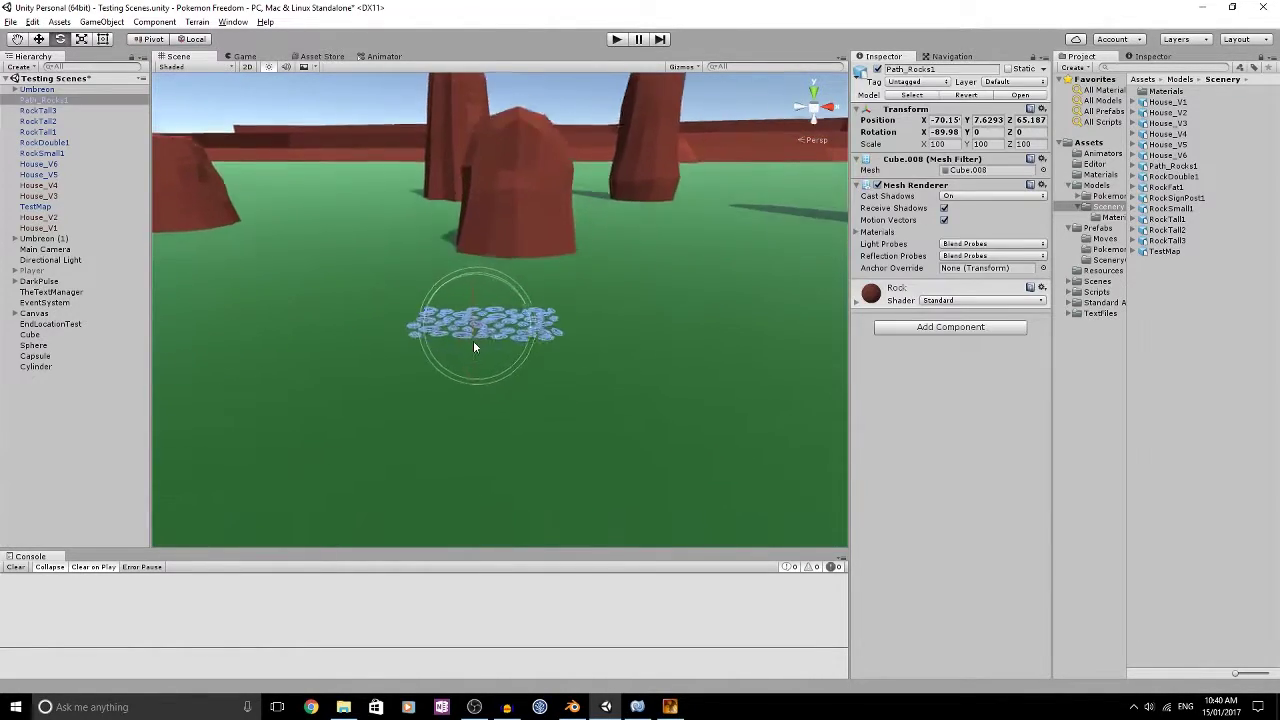
left_click_drag(517, 286, 617, 354, "alt")
left_click(451, 147)
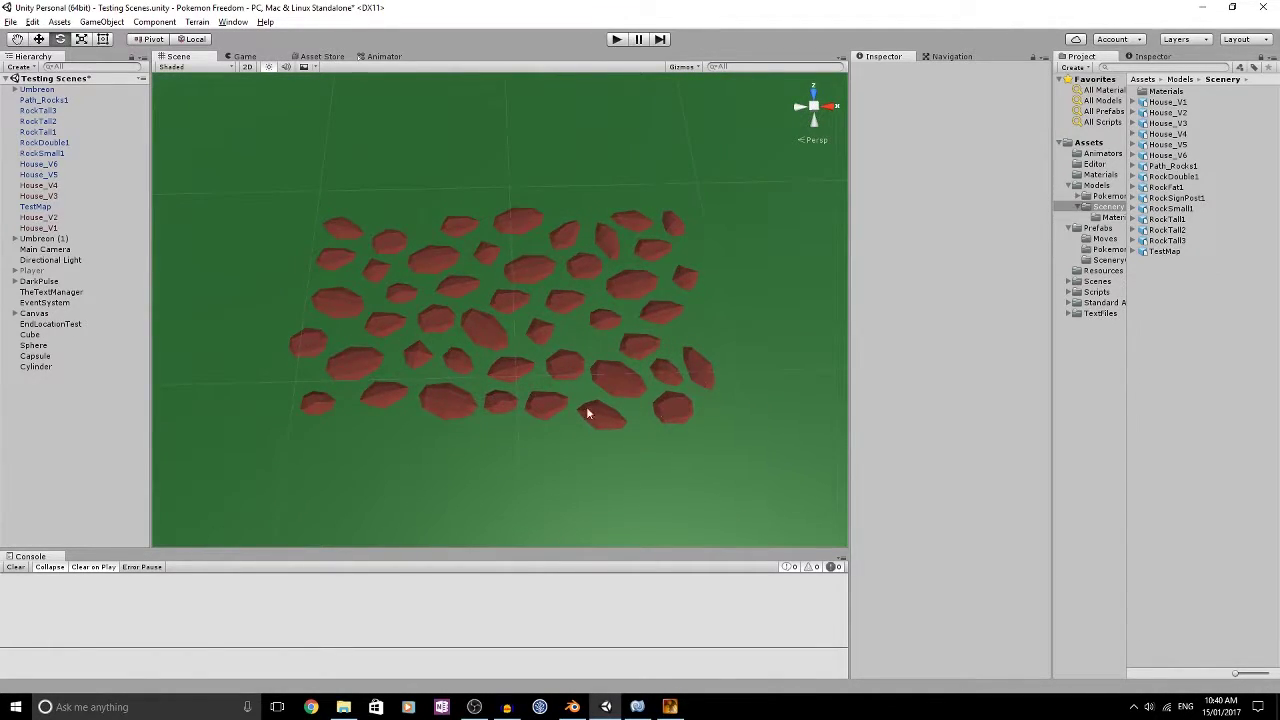
scroll(363, 294, "down", 3)
left_click(505, 313)
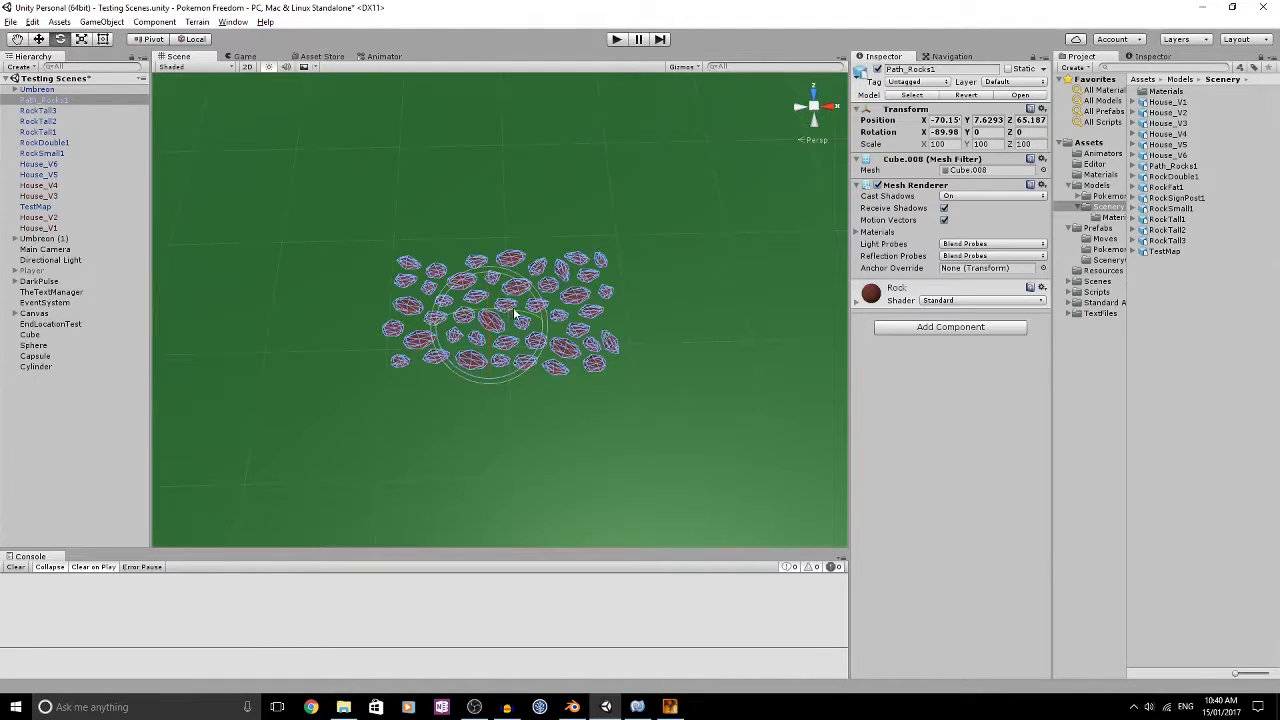
left_click_drag(546, 329, 316, 331, "ctrl")
scroll(318, 332, "down", 4)
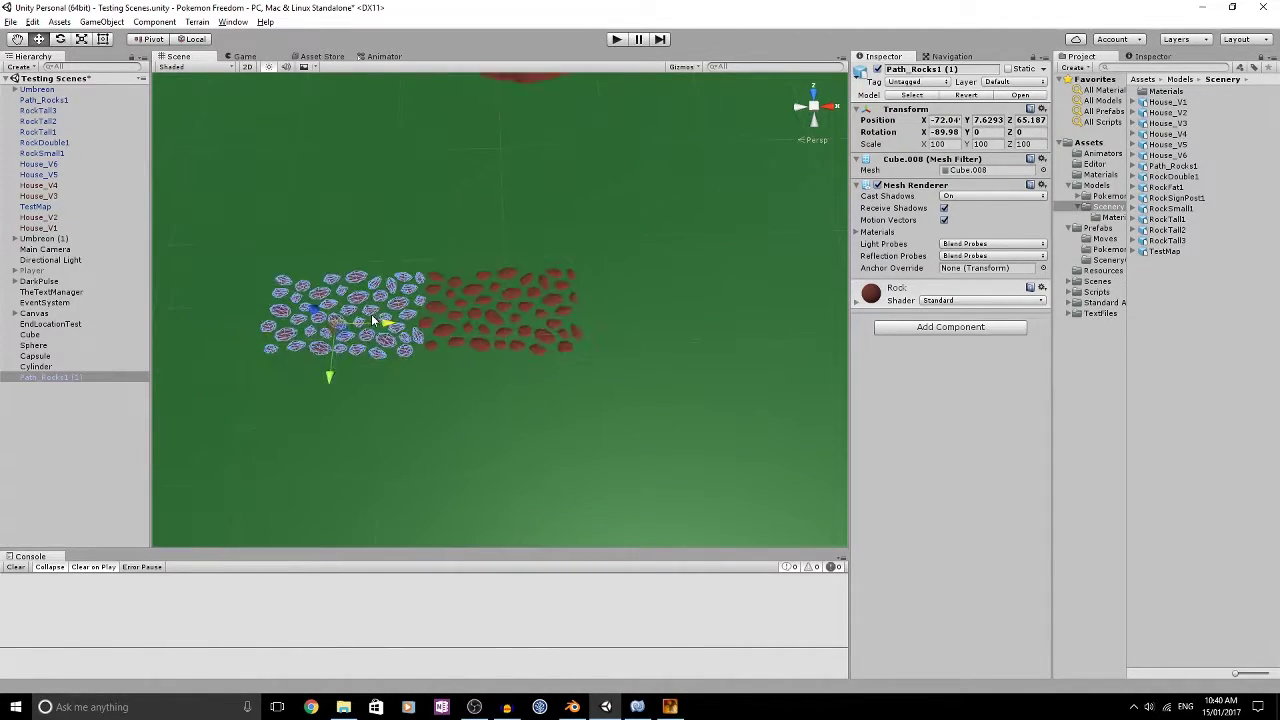
Step: Check the seam between the two stone patches and undo the duplication of Path_Rocks1
left_click_drag(569, 353, 414, 232, "alt")
left_click(457, 149)
left_click_drag(448, 349, 404, 357, "alt")
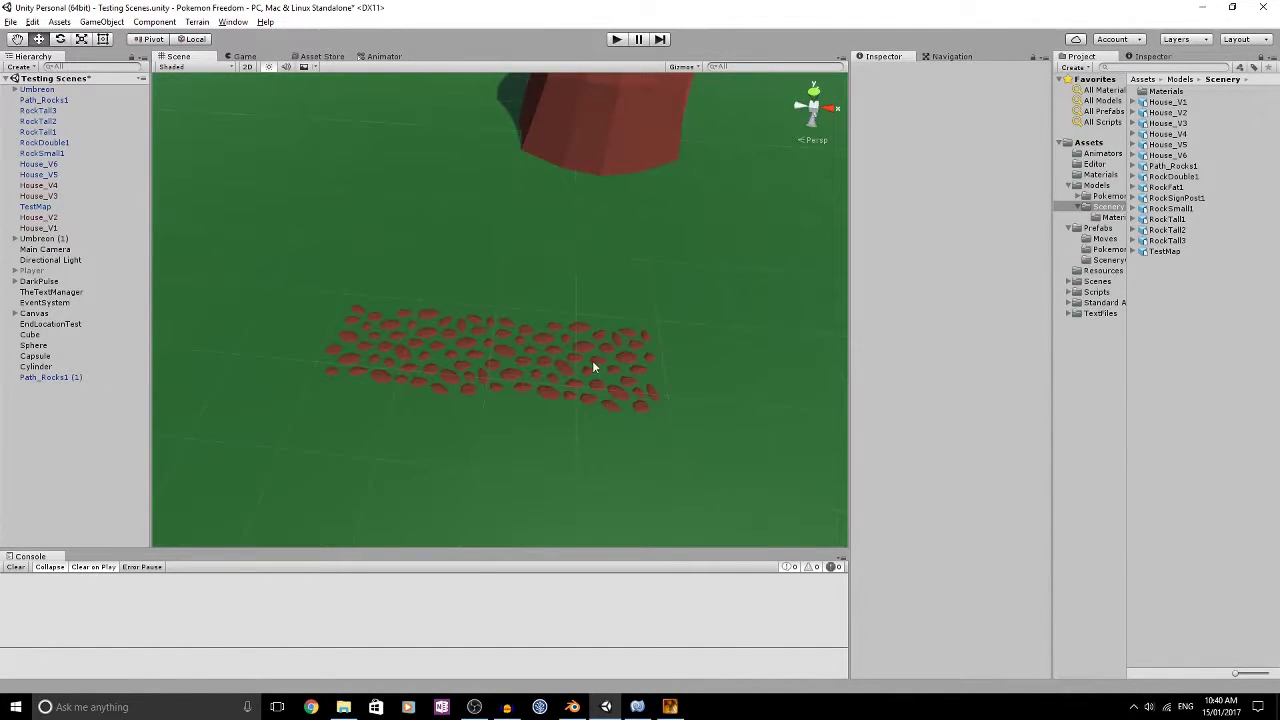
key("ctrl+z")
key("ctrl+z")
scroll(509, 361, "down", 10)
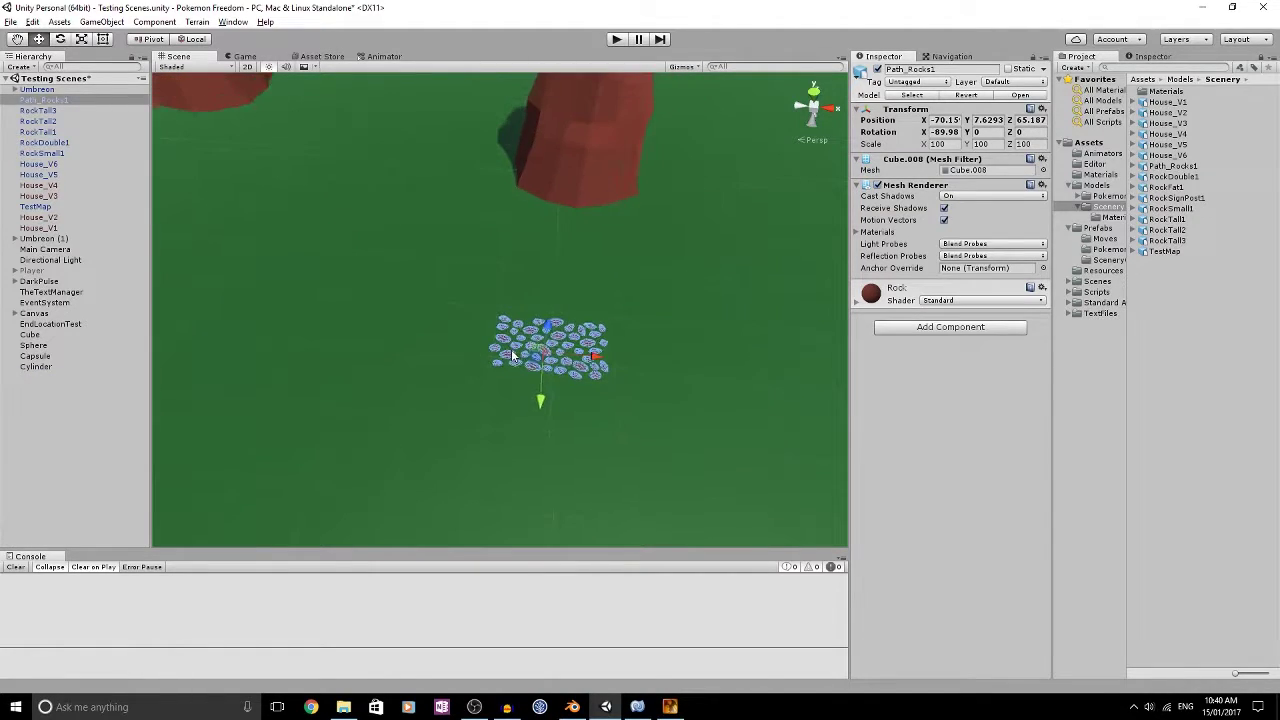
Step: Place the RockSignPost1 model from the Scenery models folder in the foreground of the rock group and select it
left_click_drag(434, 325, 491, 272, "alt")
middle_click_drag(491, 272, 627, 272)
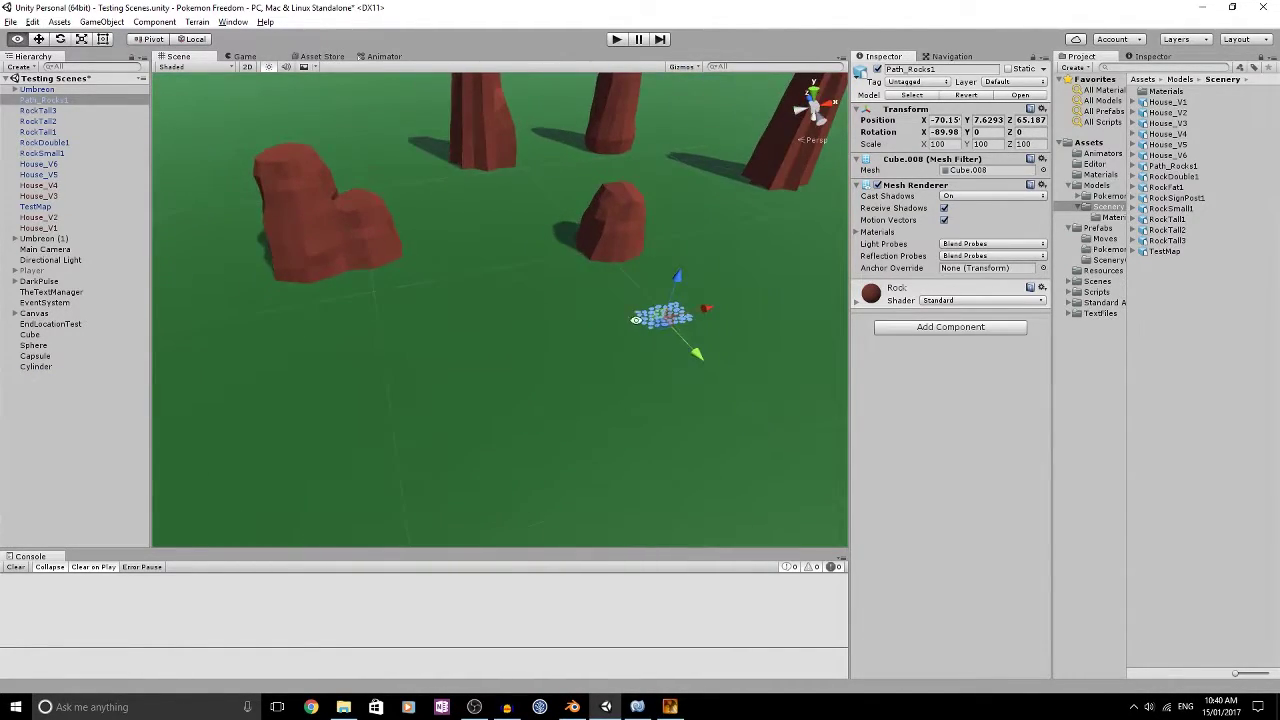
left_click_drag(627, 272, 640, 212, "alt")
left_click(1172, 199)
left_click_drag(1172, 199, 479, 410)
scroll(490, 355, "down", 4)
key("f")
left_click(651, 150)
left_click(479, 410)
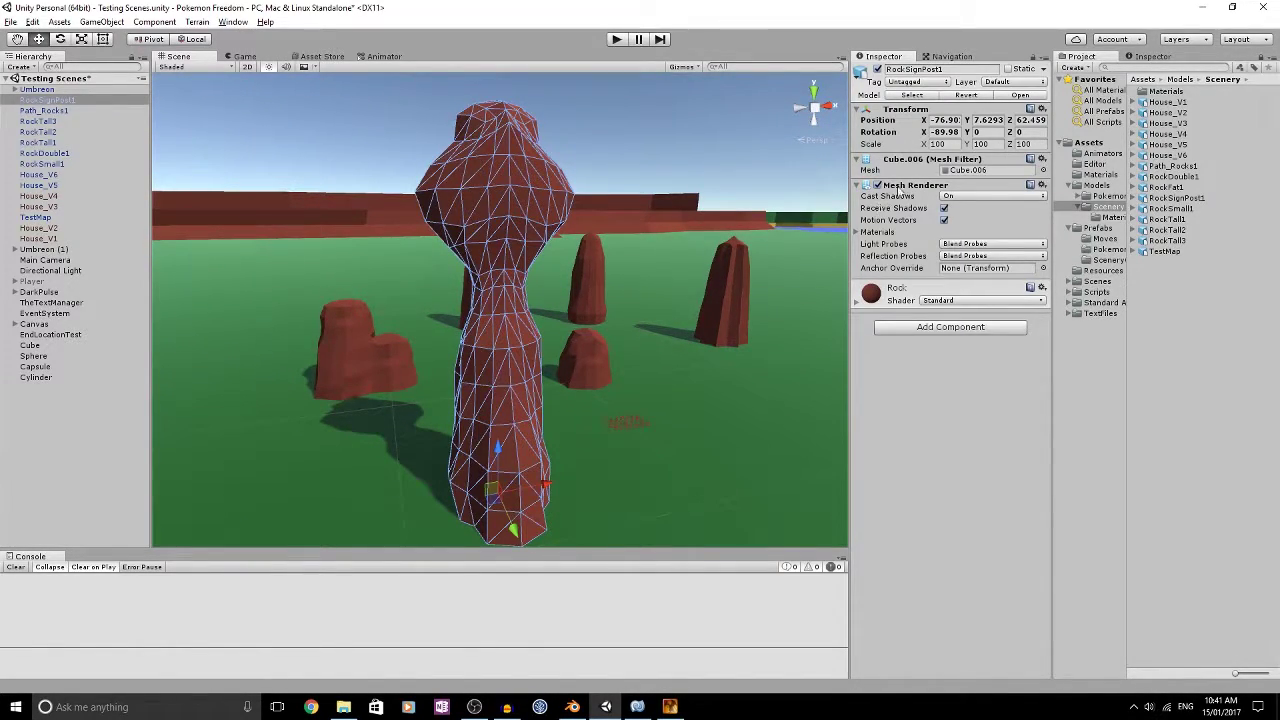
Step: Set RockSignPost1's Y rotation to -180 and check the sign post's shape from several sides
left_click(995, 132)
type("-180")
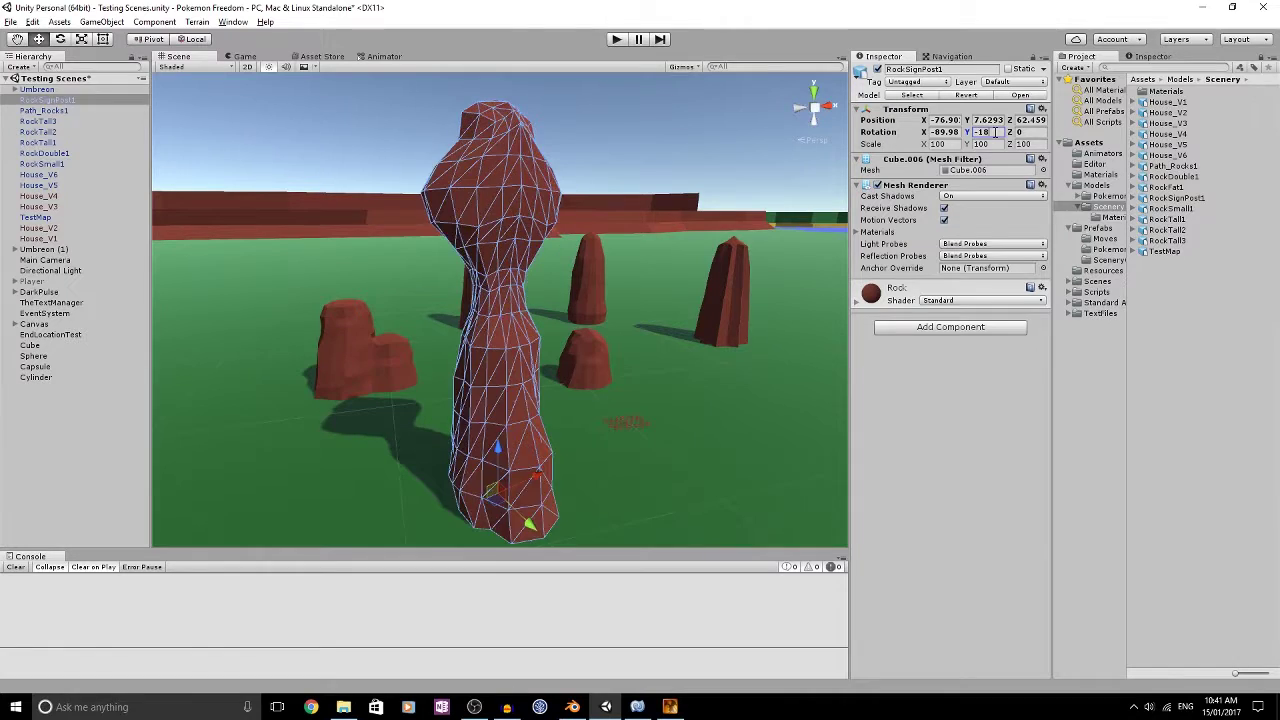
left_click(781, 108)
left_click_drag(781, 108, 378, 211, "alt")
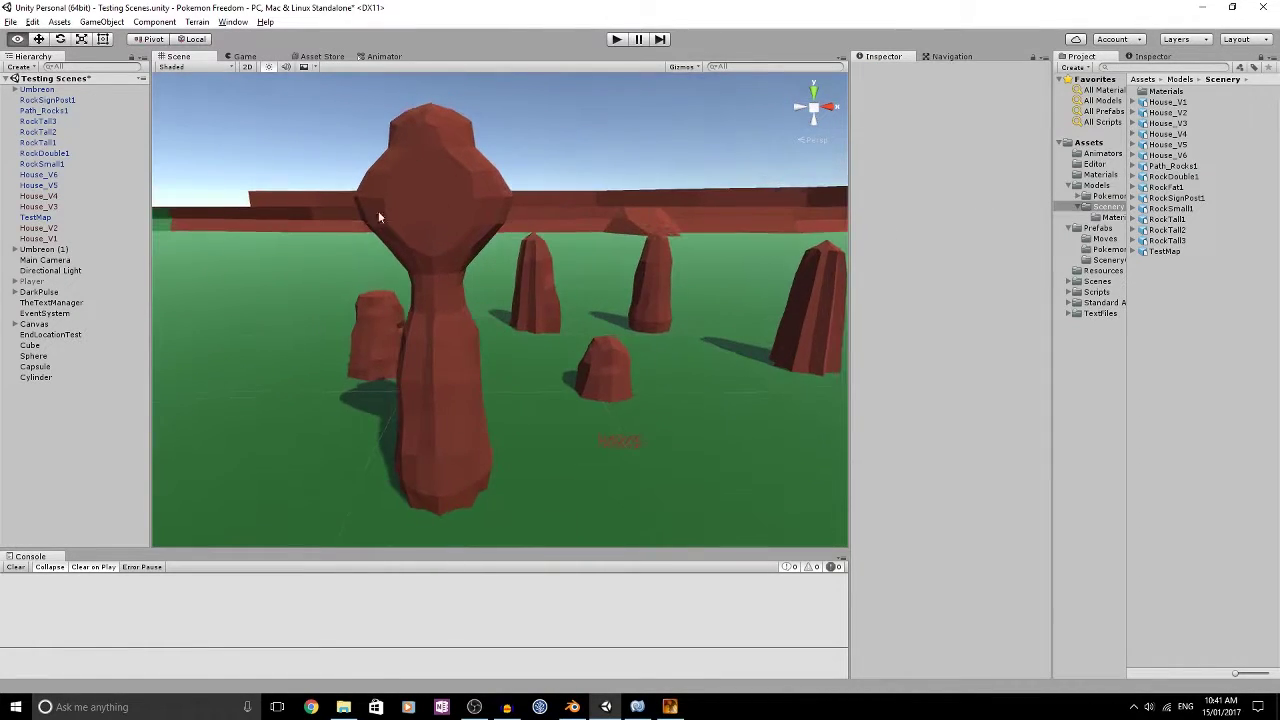
left_click_drag(454, 218, 428, 196, "alt")
left_click_drag(600, 229, 782, 230, "alt")
left_click_drag(694, 334, 634, 360, "alt")
Step: Move RockSignPost1 behind the double rock, to about X -75.9, Y 0.01, Z 86.46
left_click(595, 365)
left_click(595, 365)
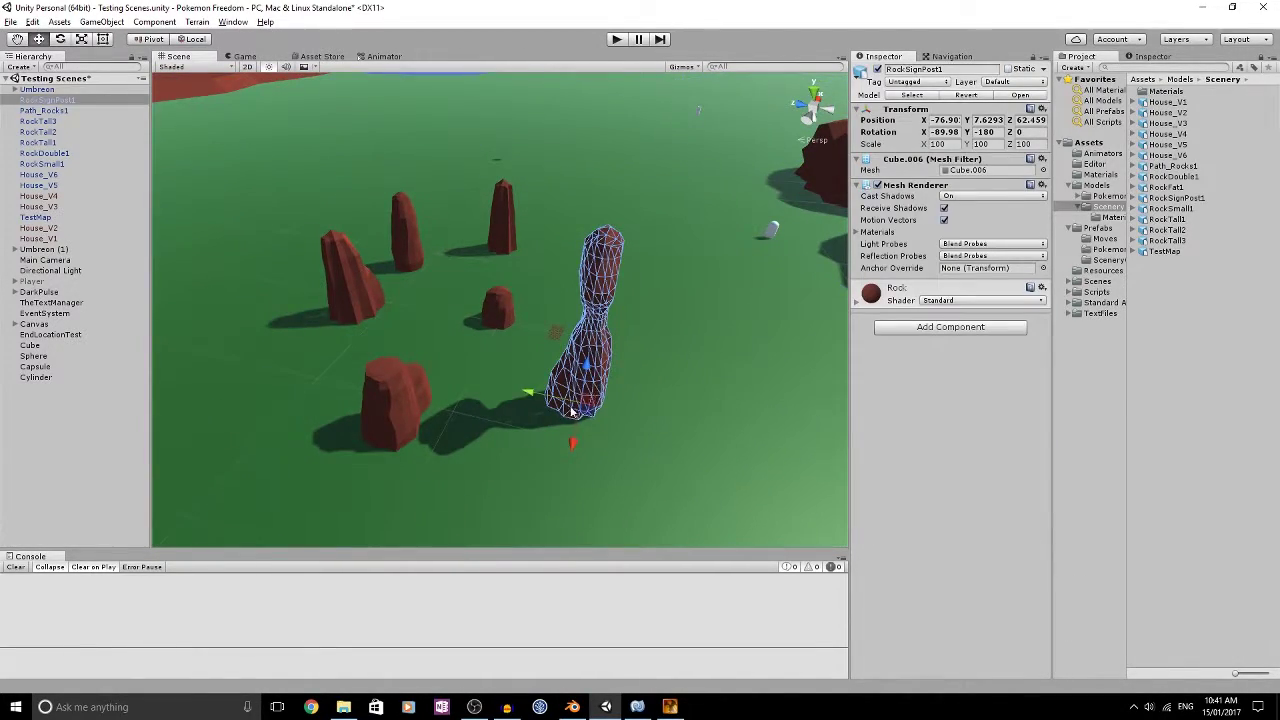
left_click_drag(585, 415, 288, 334)
left_click_drag(520, 266, 329, 224, "alt")
left_click_drag(538, 218, 561, 234, "alt")
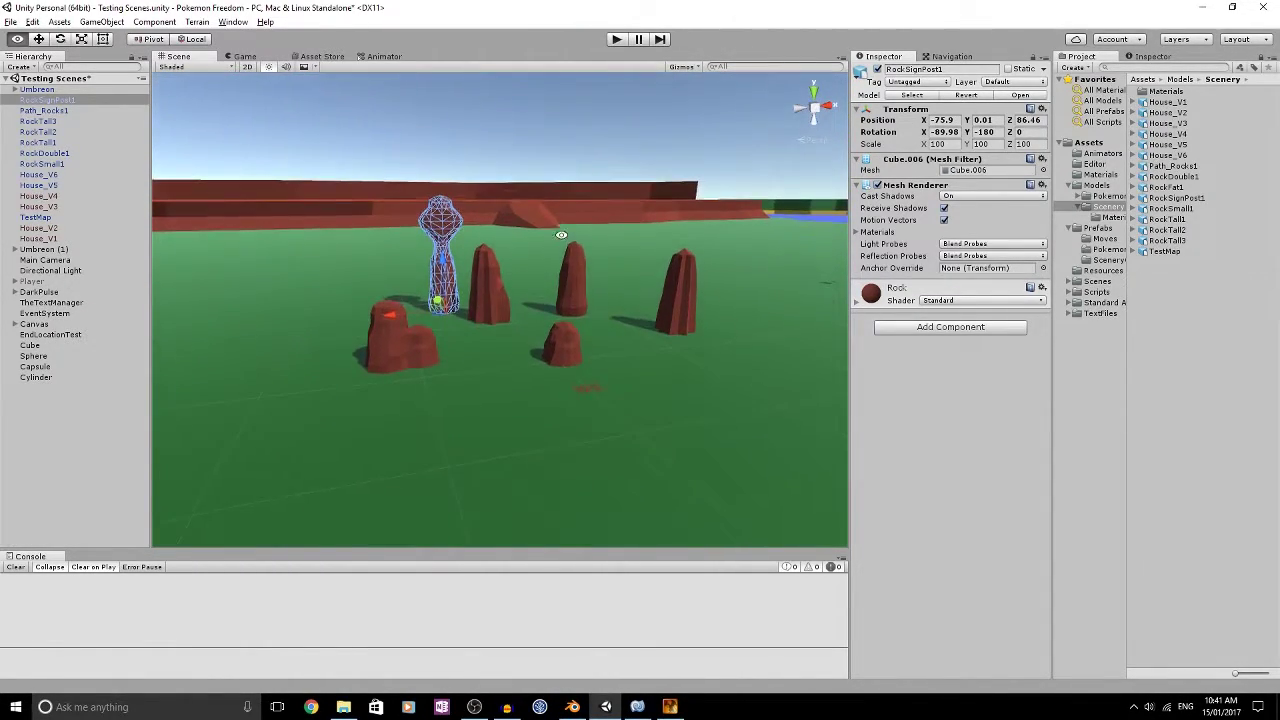
Step: Examine the rocks, the houses and the layout of the whole terrain map from a distance
scroll(536, 352, "down", 5)
left_click_drag(536, 352, 723, 371, "alt")
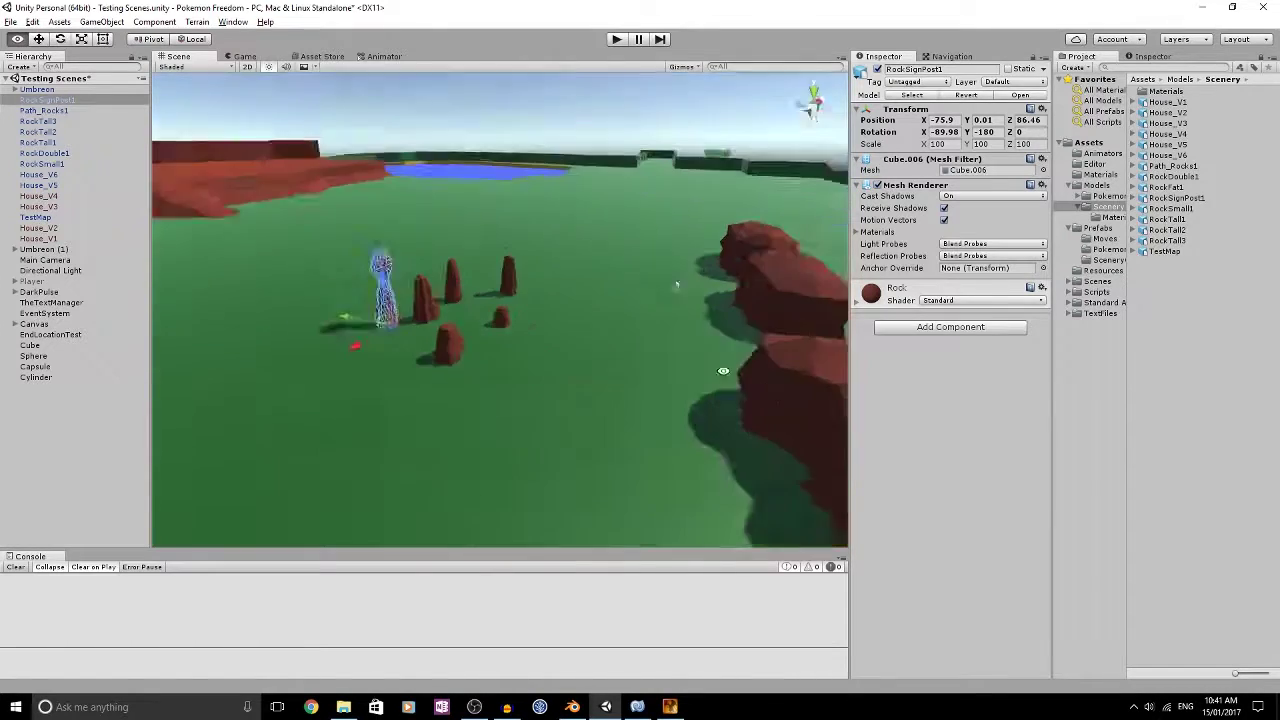
middle_click_drag(723, 371, 517, 352)
left_click_drag(590, 268, 383, 246, "alt")
scroll(525, 270, "down", 12)
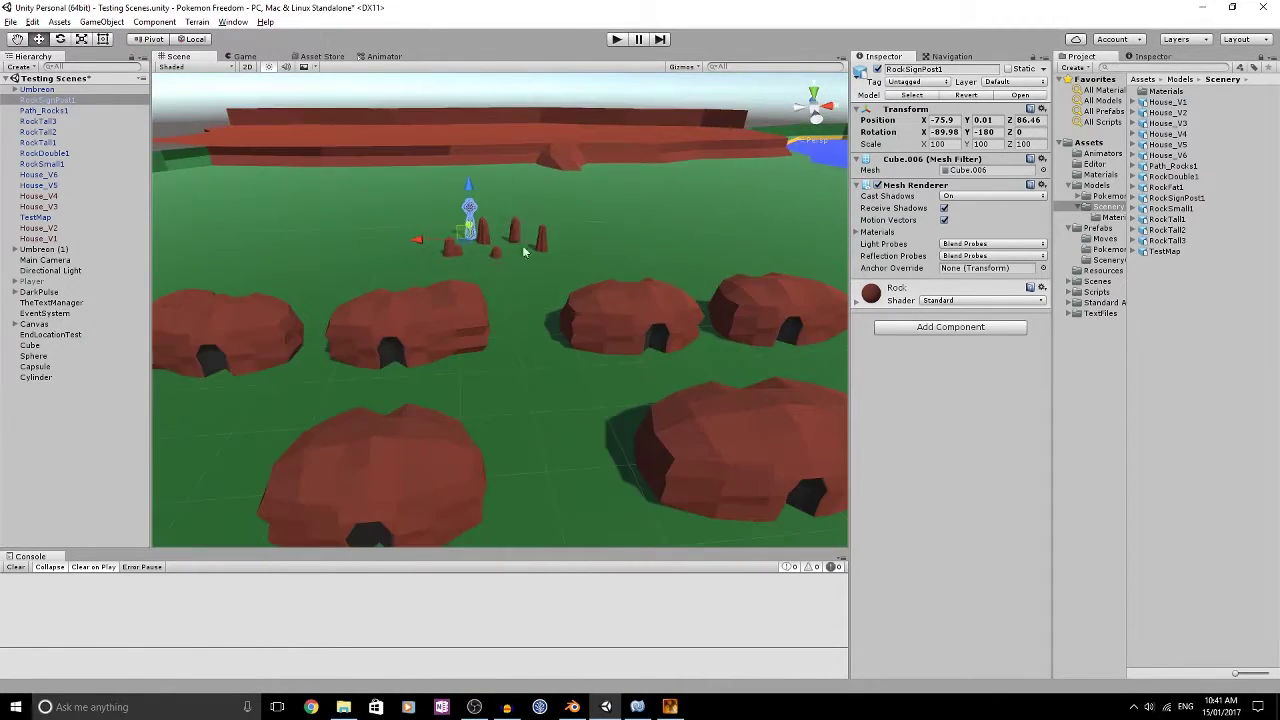
left_click_drag(526, 286, 567, 224, "alt")
left_click_drag(724, 295, 763, 200, "alt")
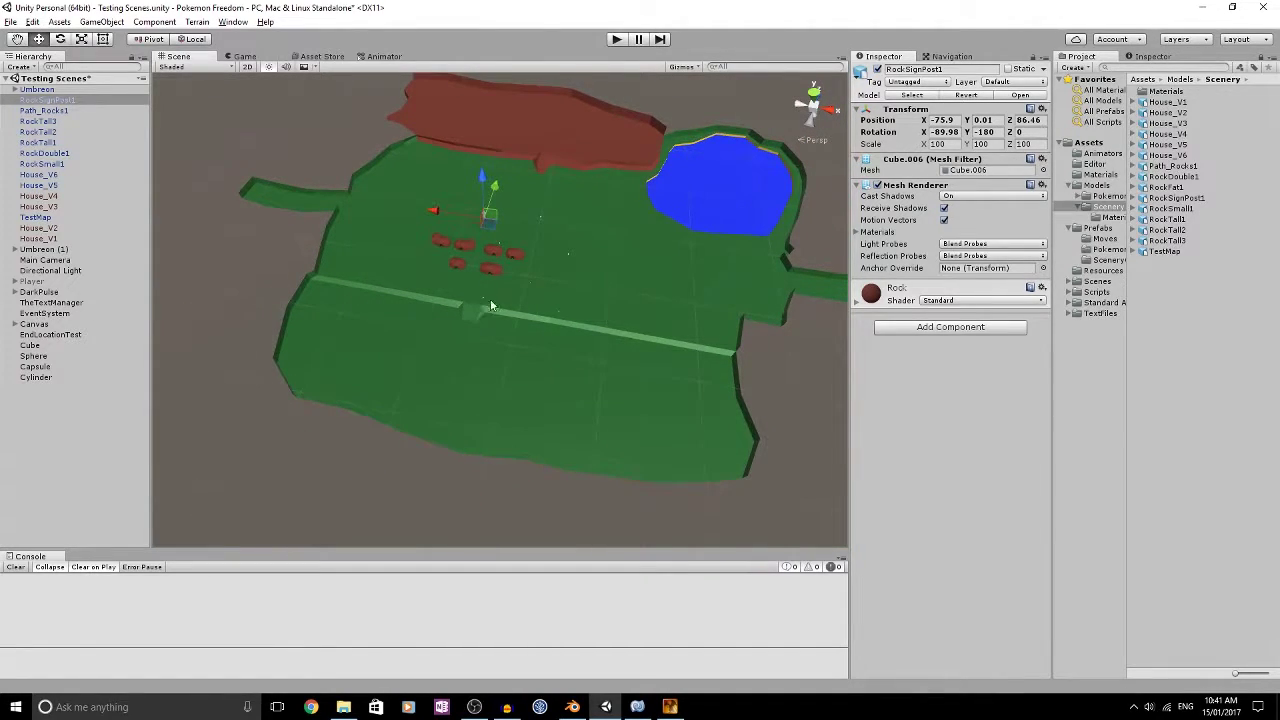
left_click_drag(626, 318, 531, 285, "alt")
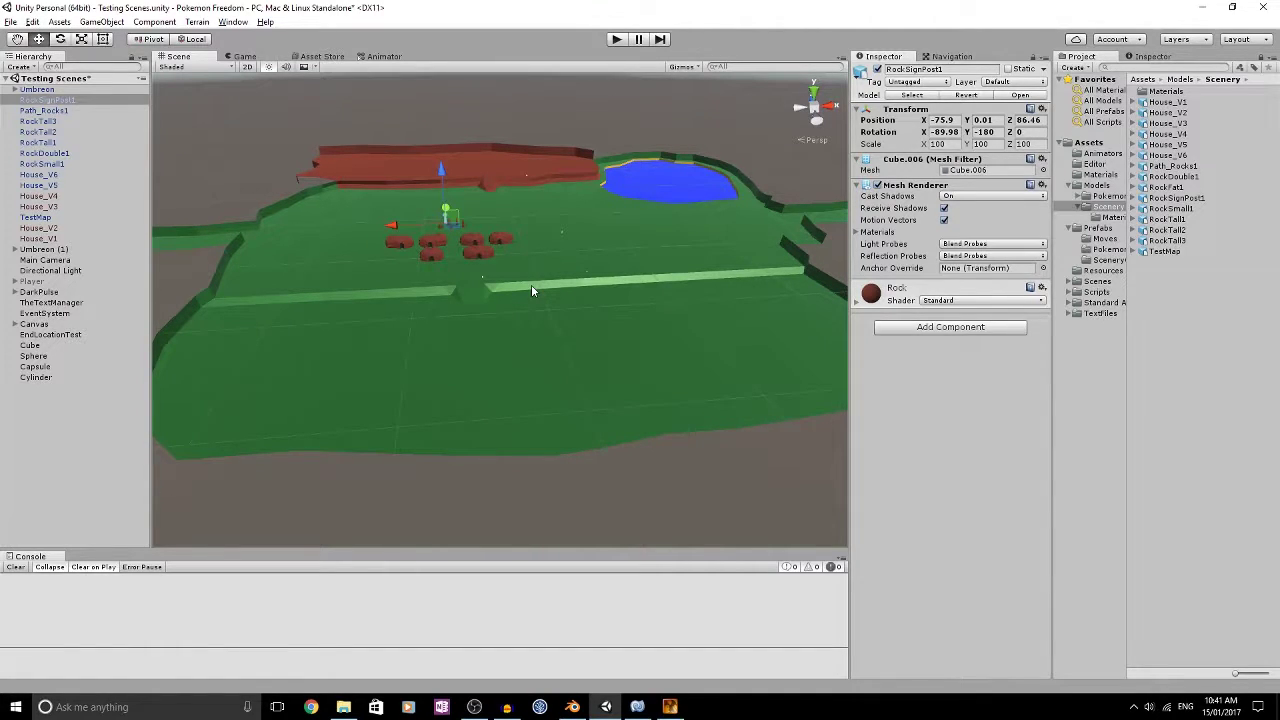
Step: Switch to RPG Maker XP, review the upper and lower parts of the Ponario map, and close the program
left_click(669, 707)
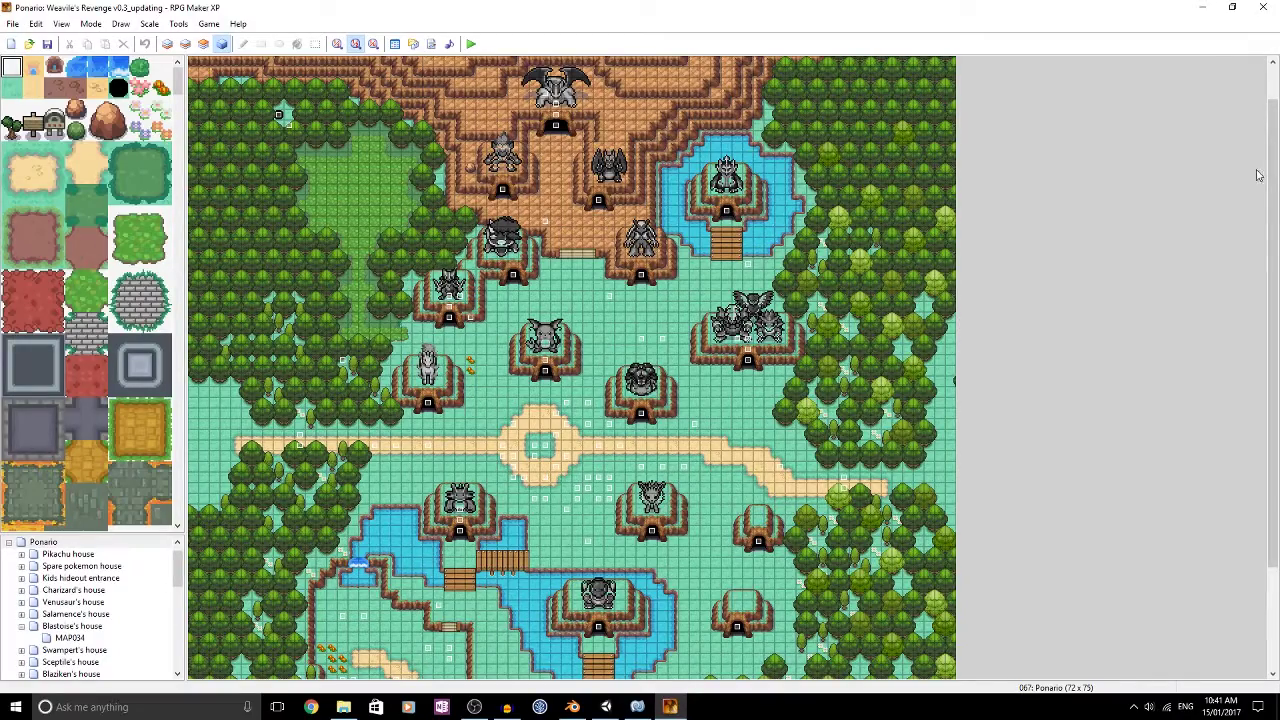
left_click_drag(1275, 214, 1275, 318)
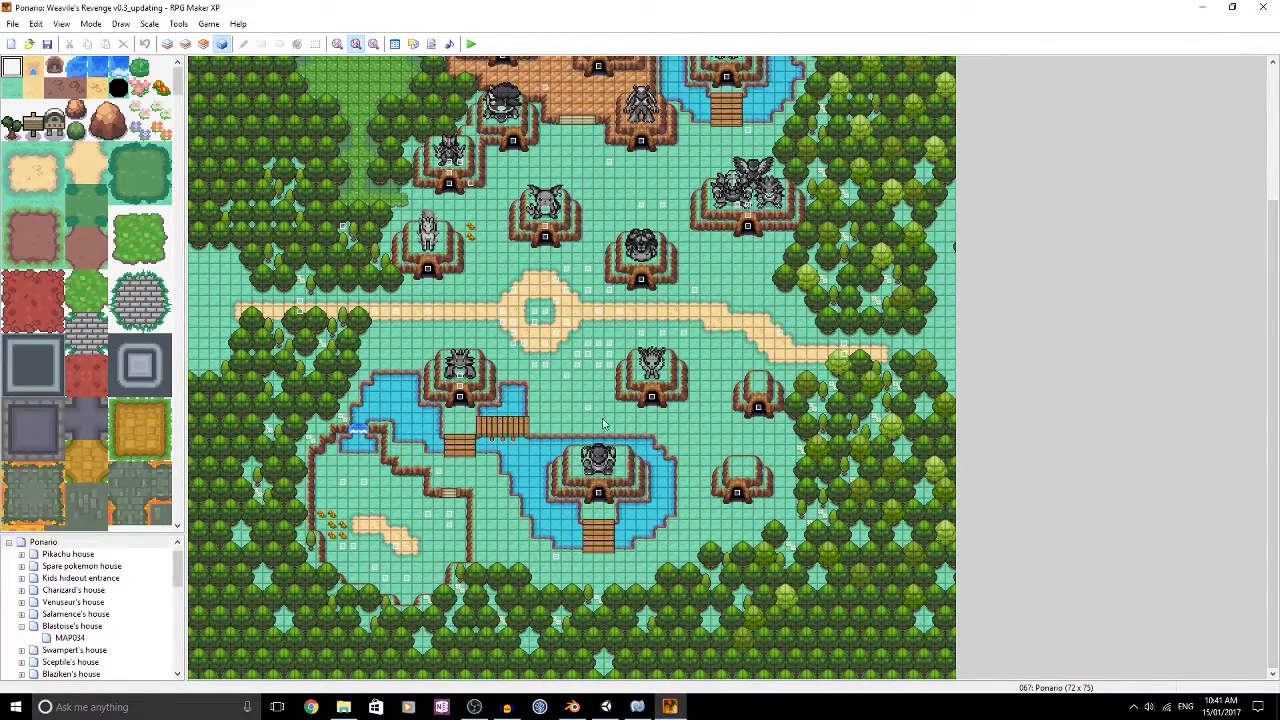
left_click_drag(1269, 292, 1271, 126)
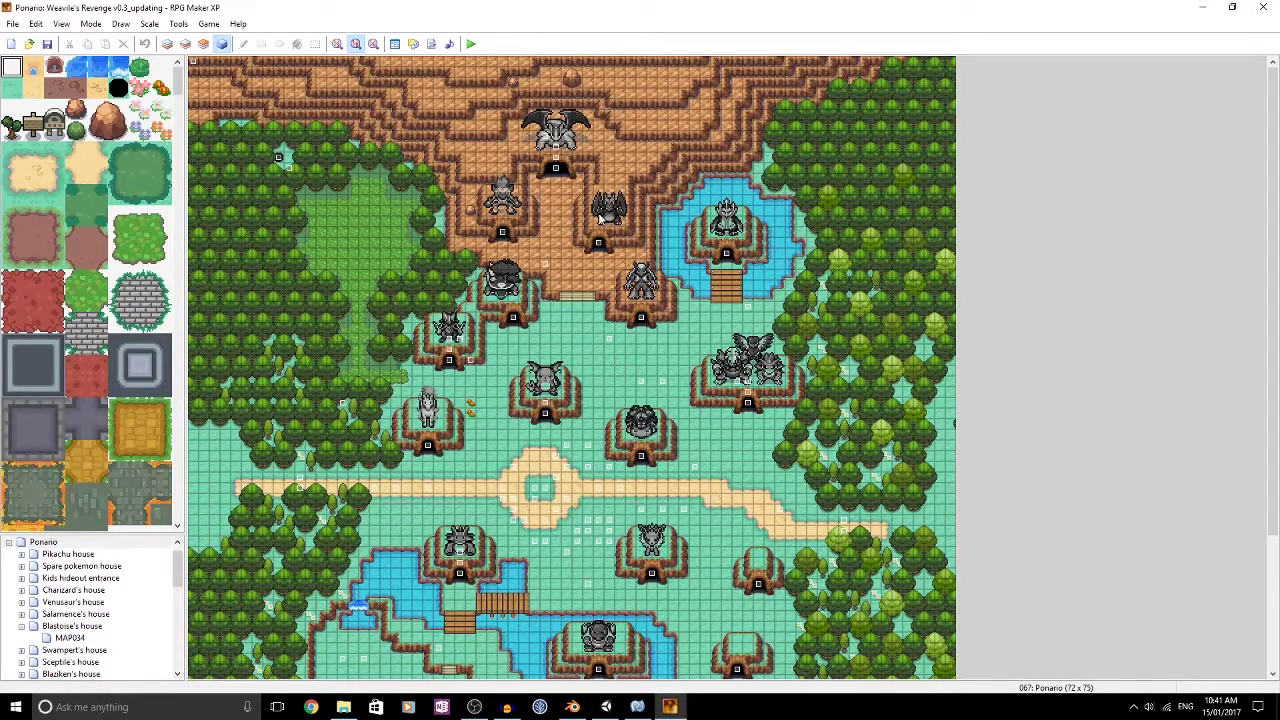
scroll(812, 215, "down", 2)
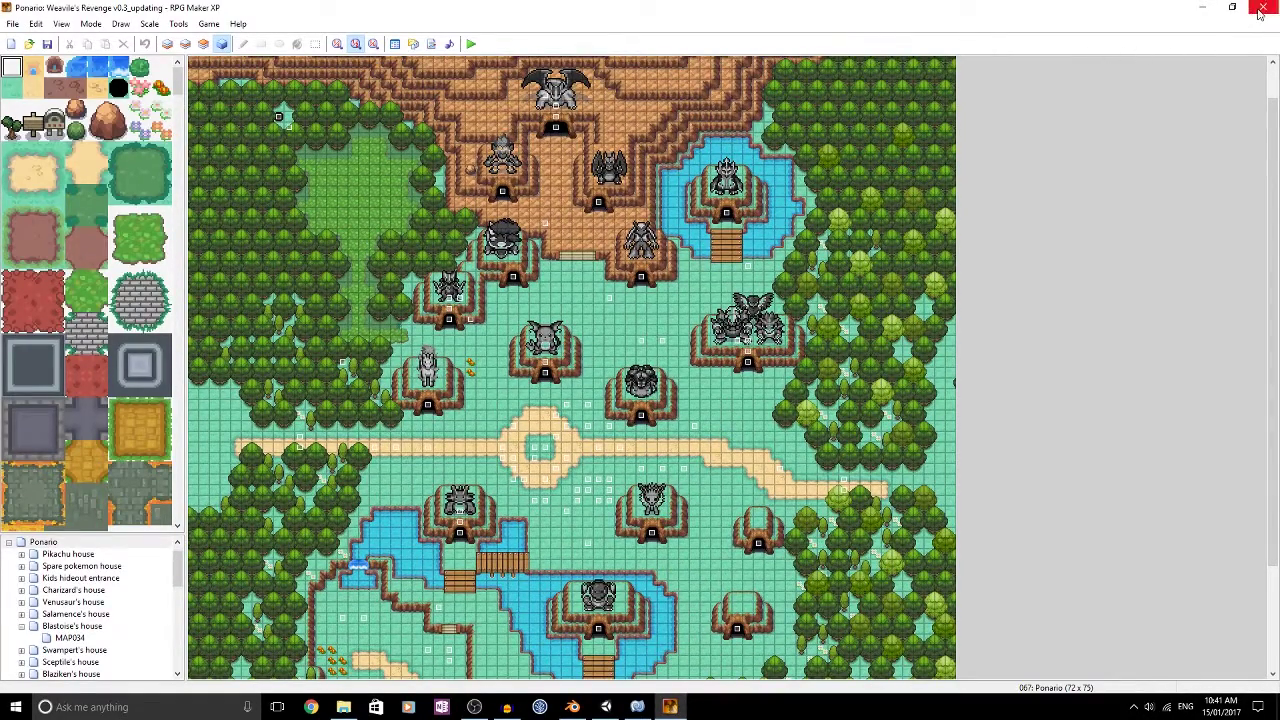
left_click(1262, 10)
left_click_drag(674, 286, 598, 230, "alt")
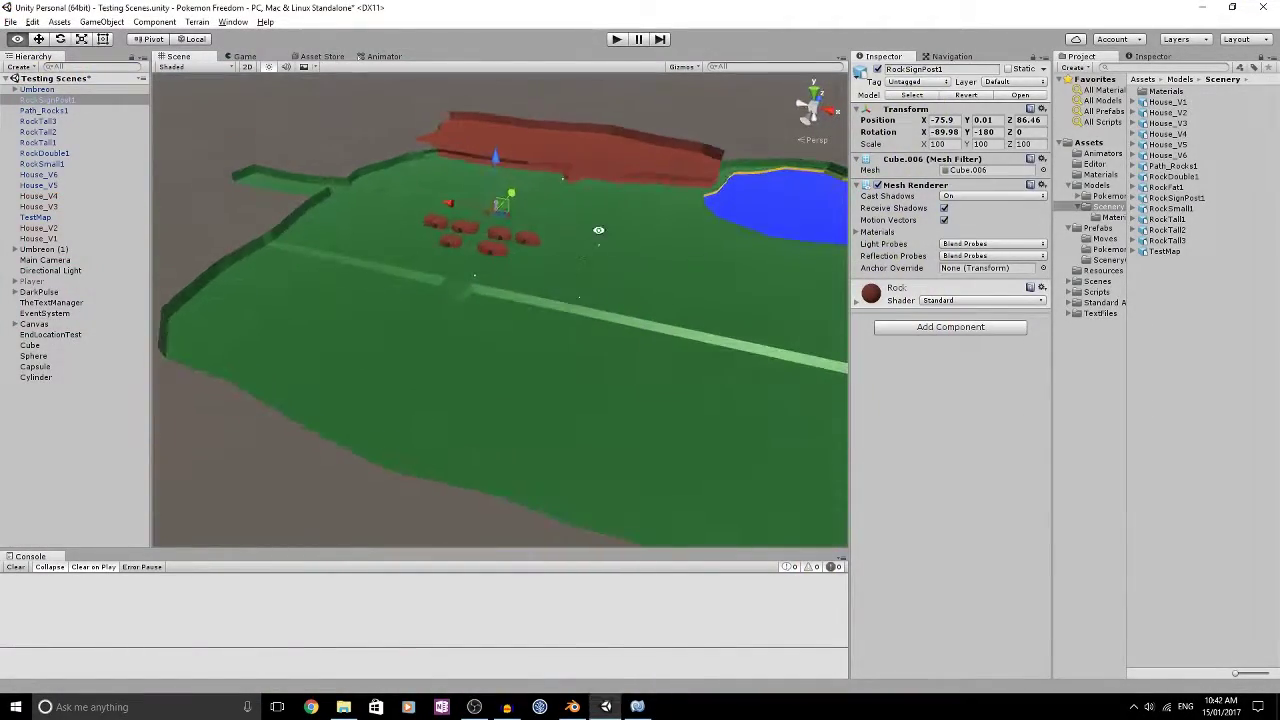
Step: Play-test the scene and run Umbreon past the rock houses to the foot of the red cliff's ramp
left_click_drag(686, 262, 589, 350, "alt")
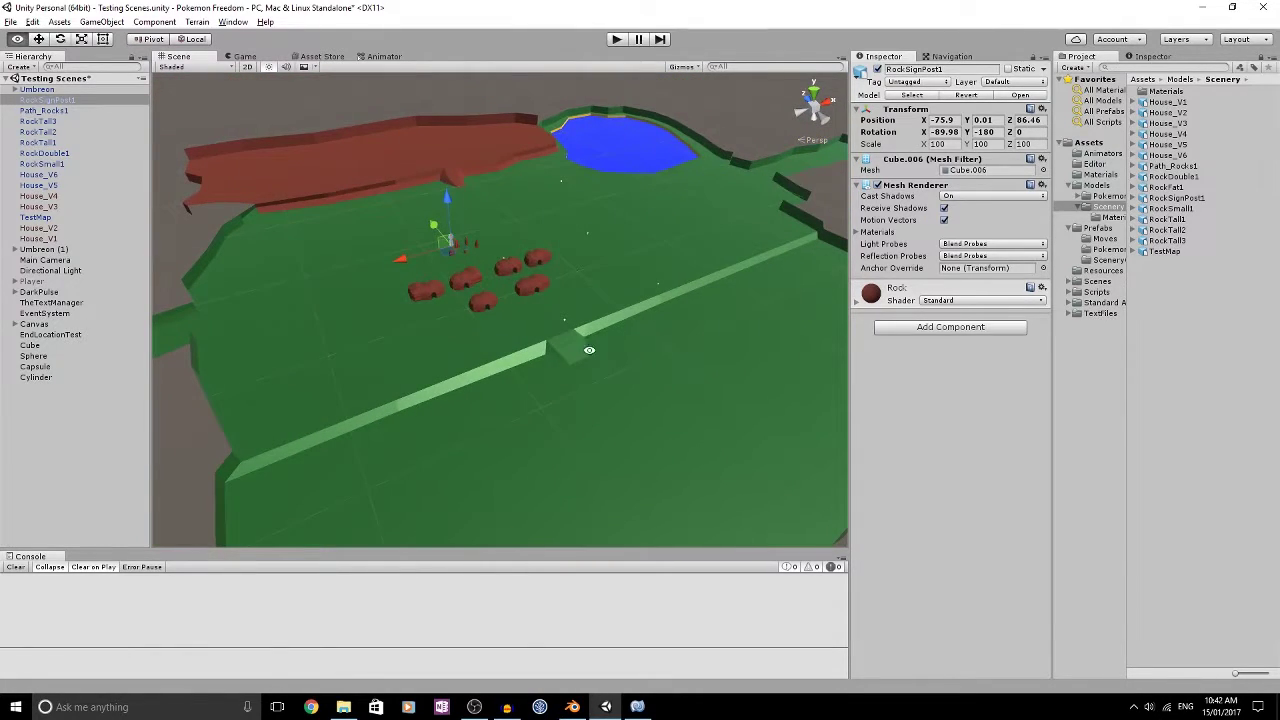
left_click(615, 40)
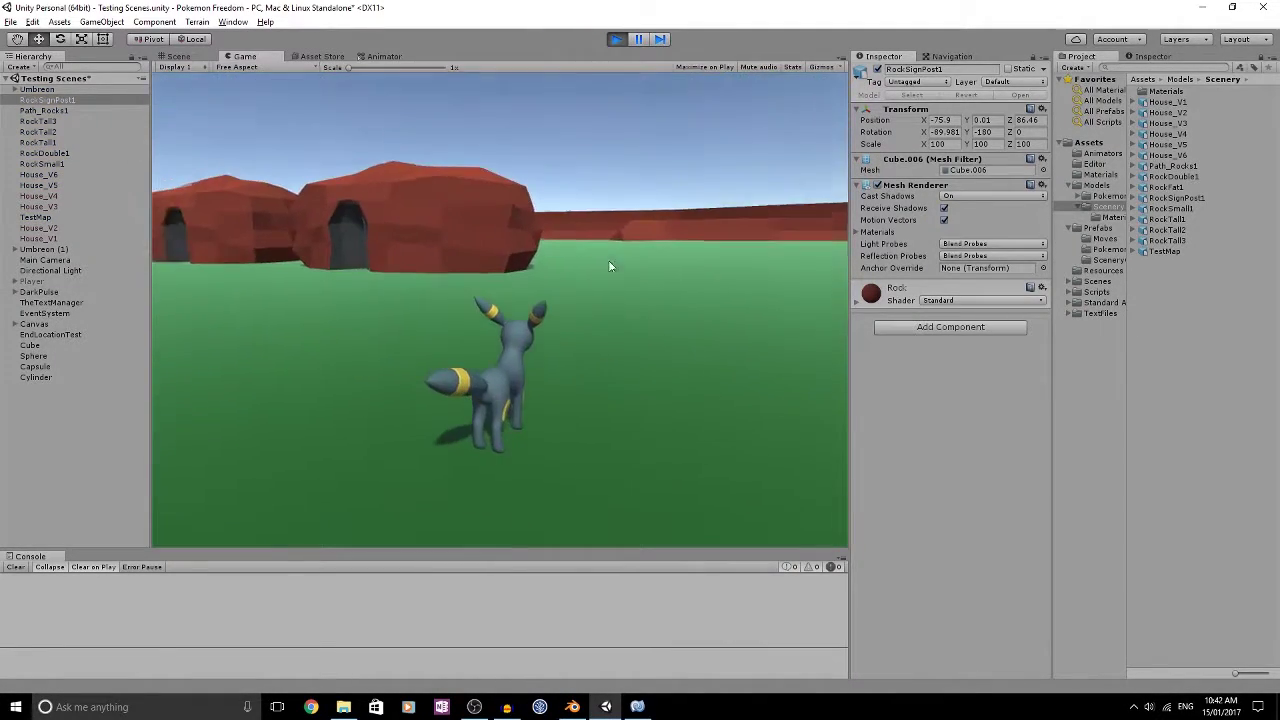
key("w")
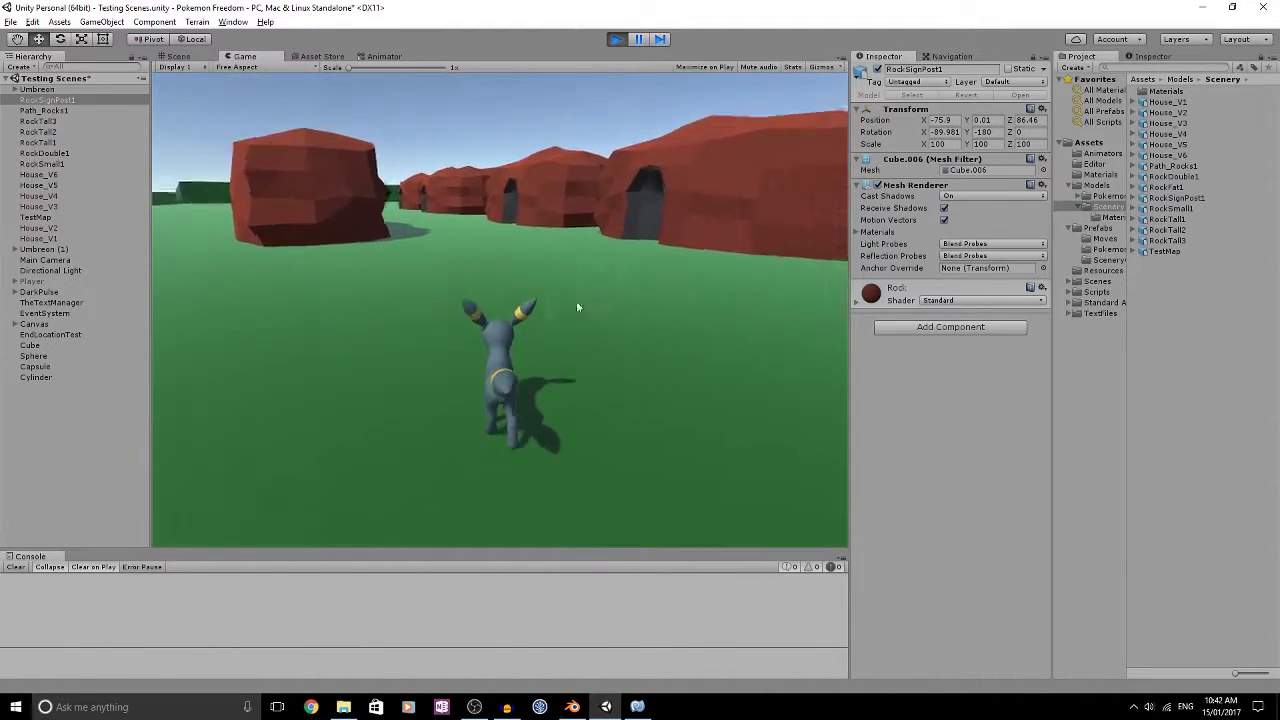
key("d")
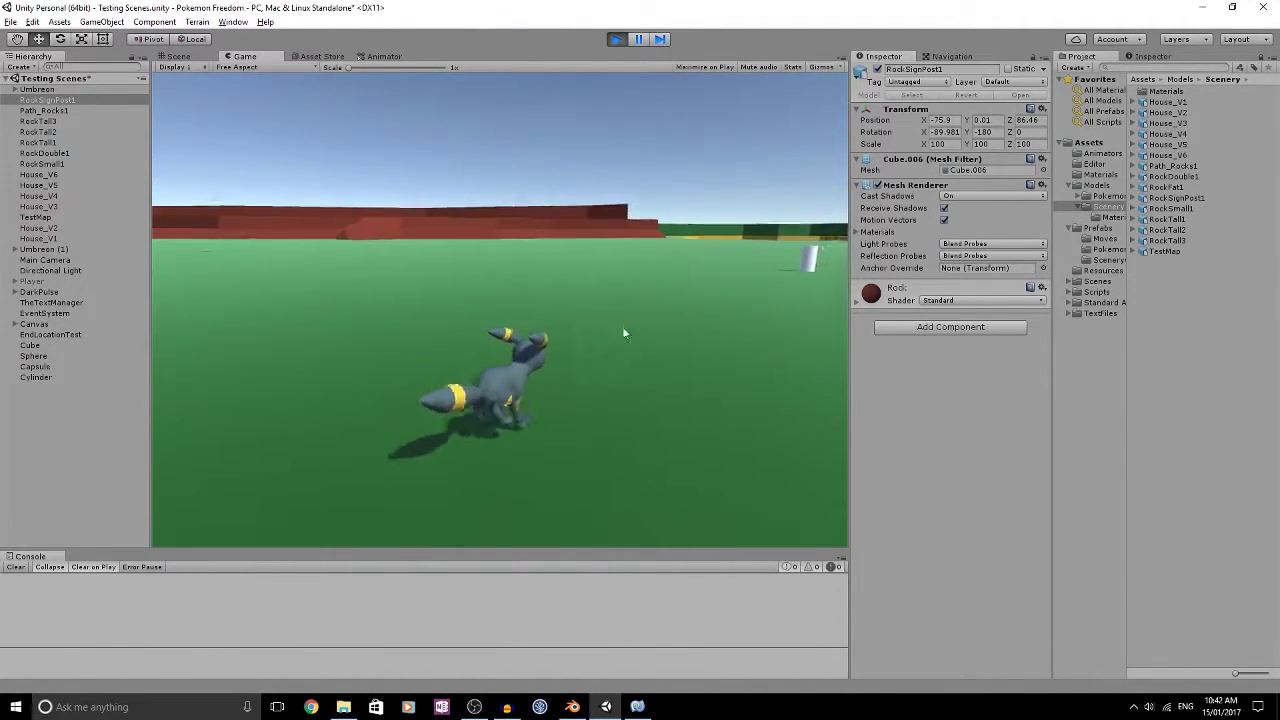
key("a")
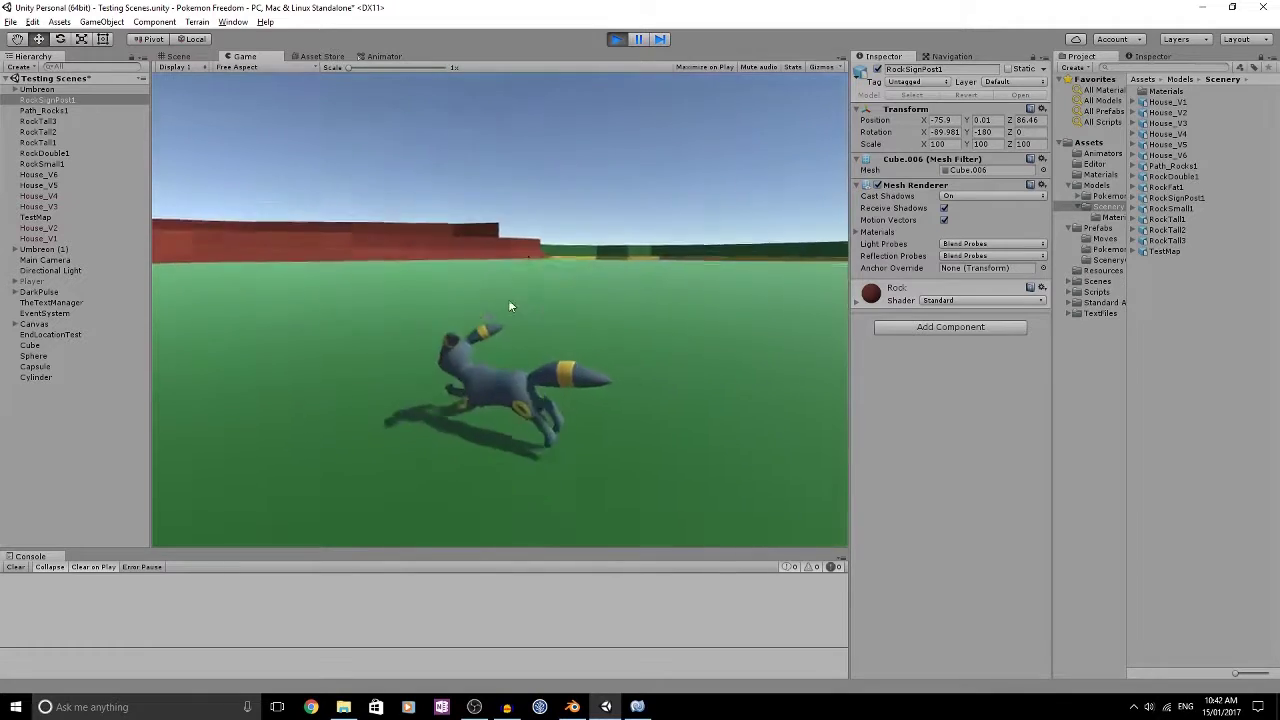
key("w")
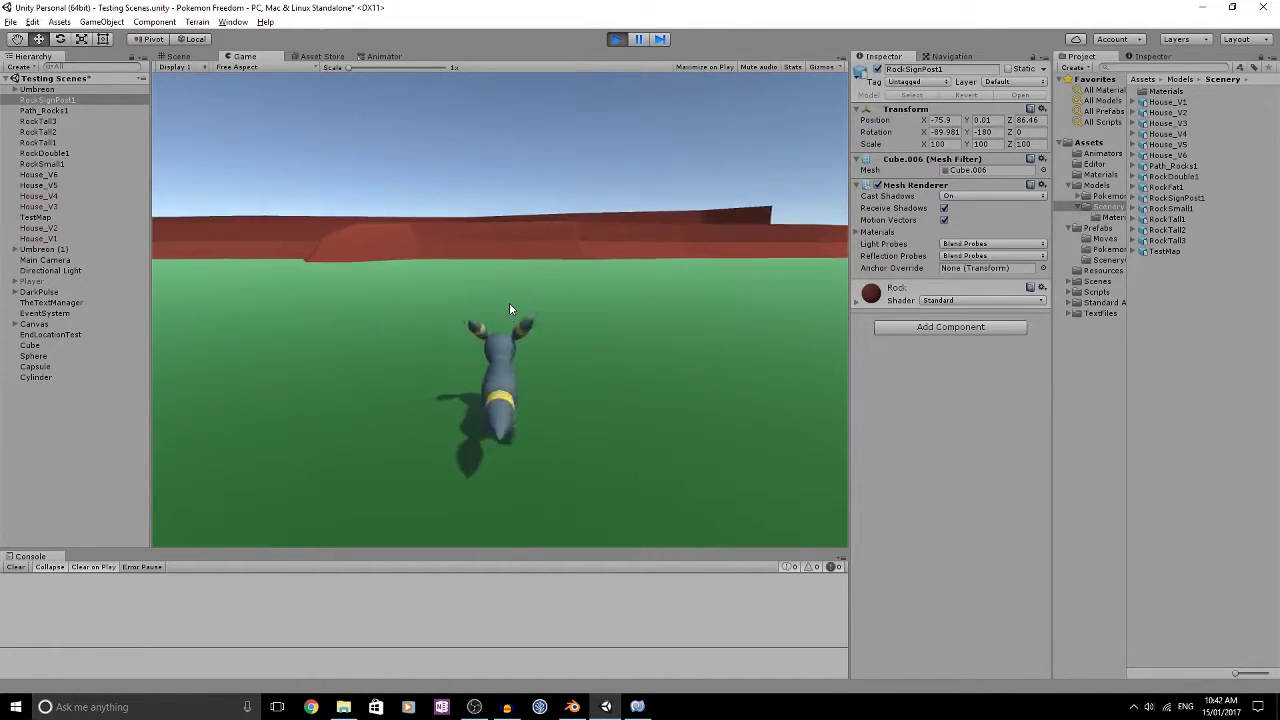
key("a")
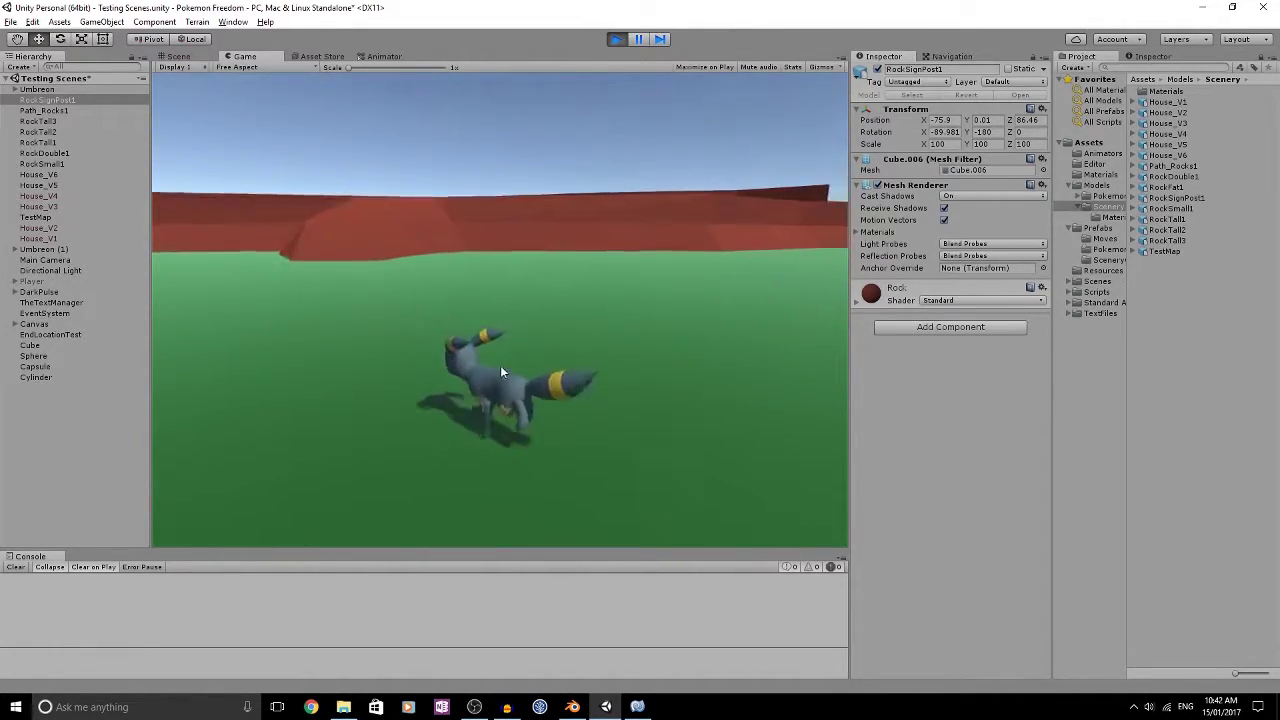
key("w")
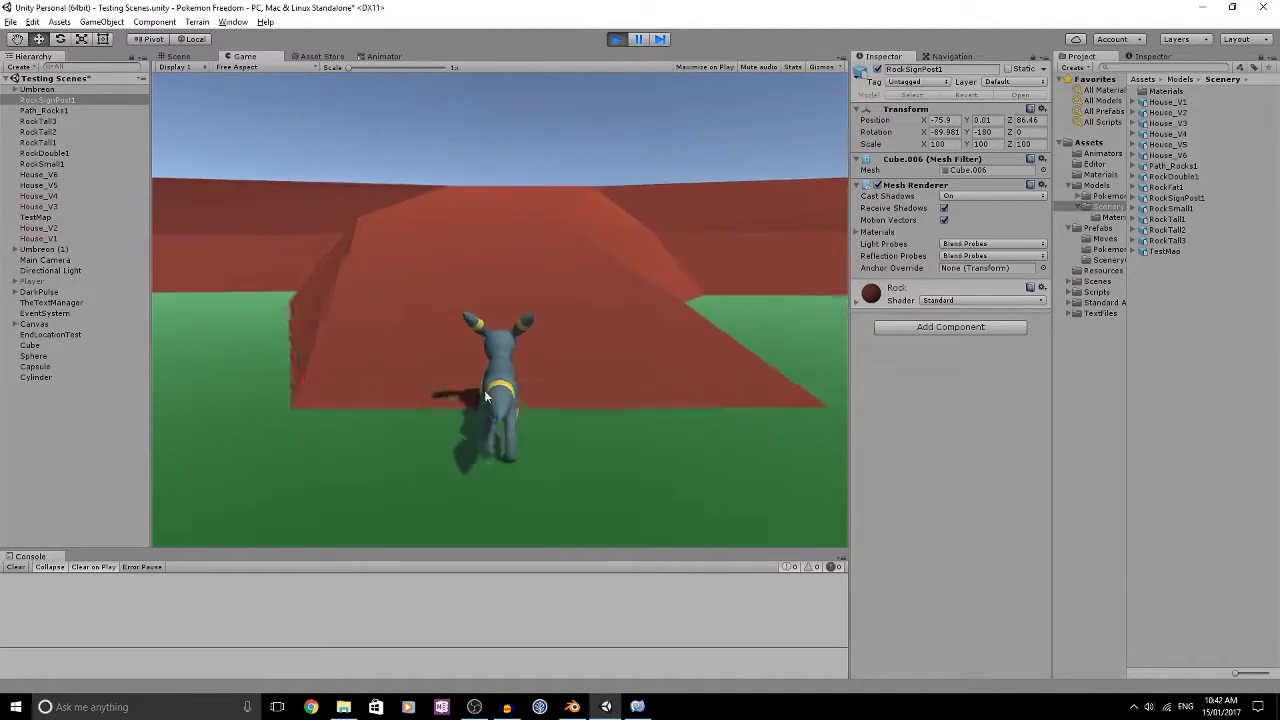
Step: Run Umbreon up the ramp and along the edge of the red plateau to check the terrain there
key("d")
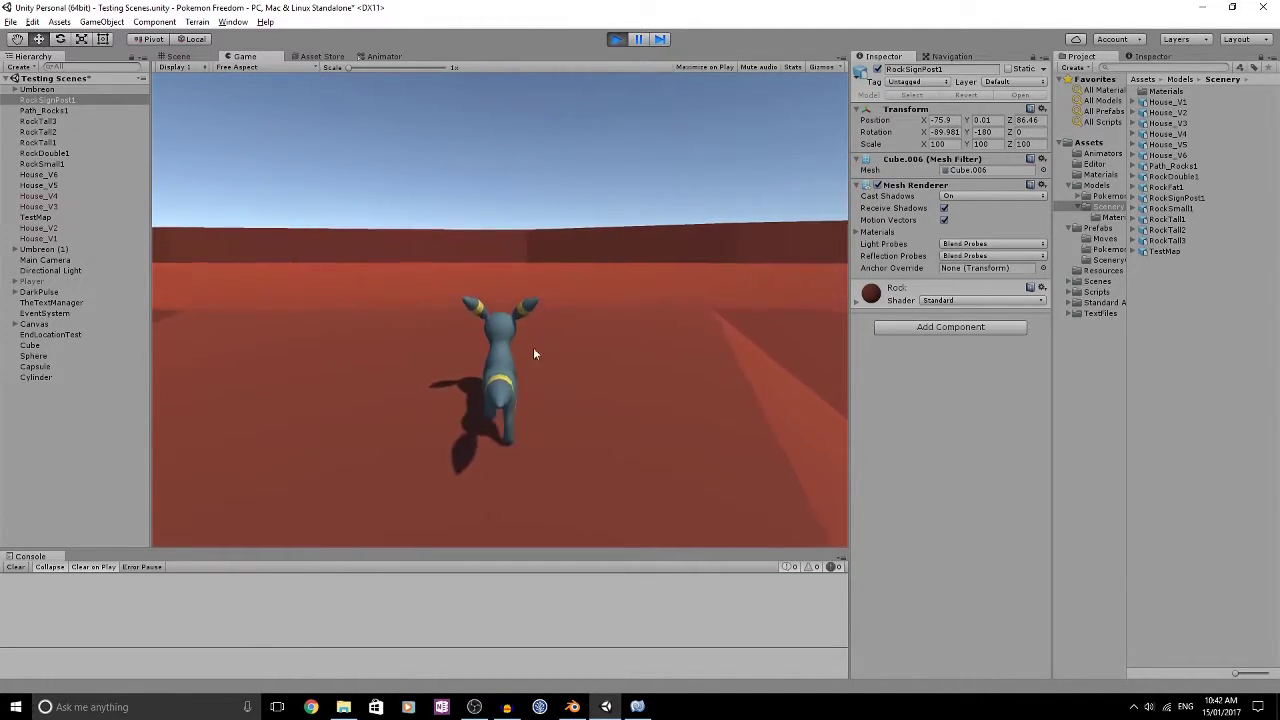
key("d")
key("a")
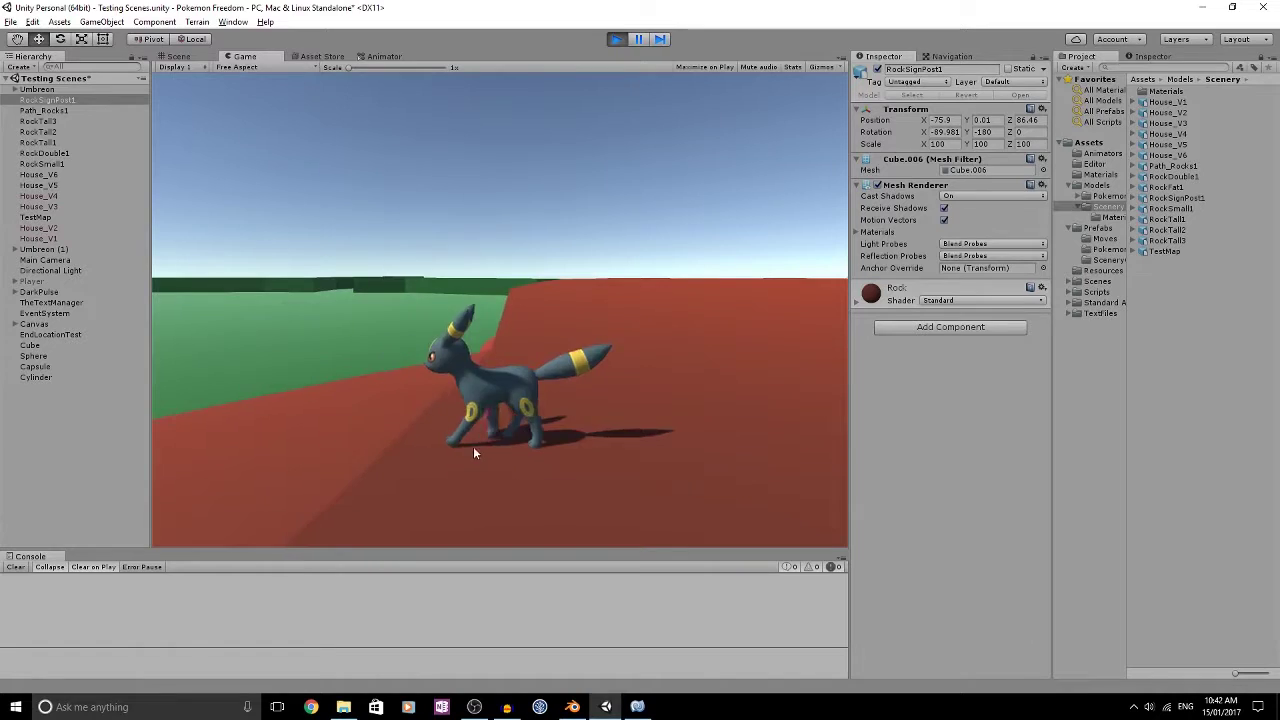
key("w")
key("d")
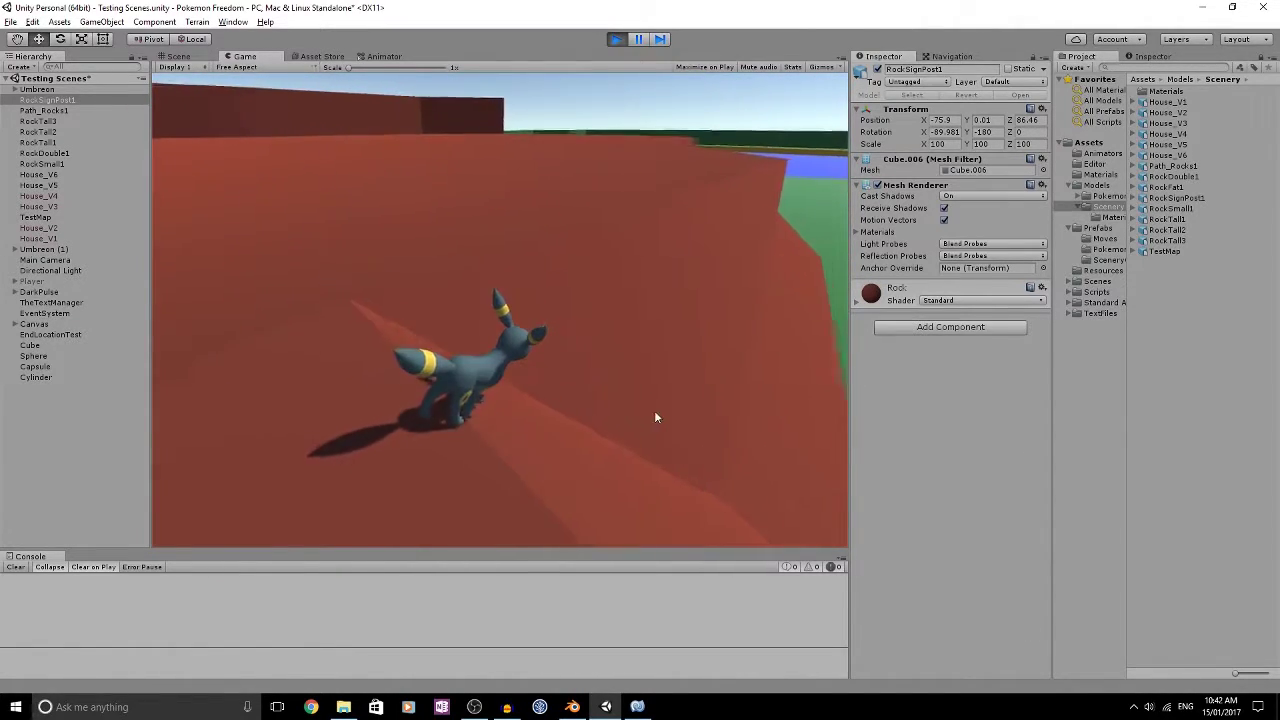
key("d")
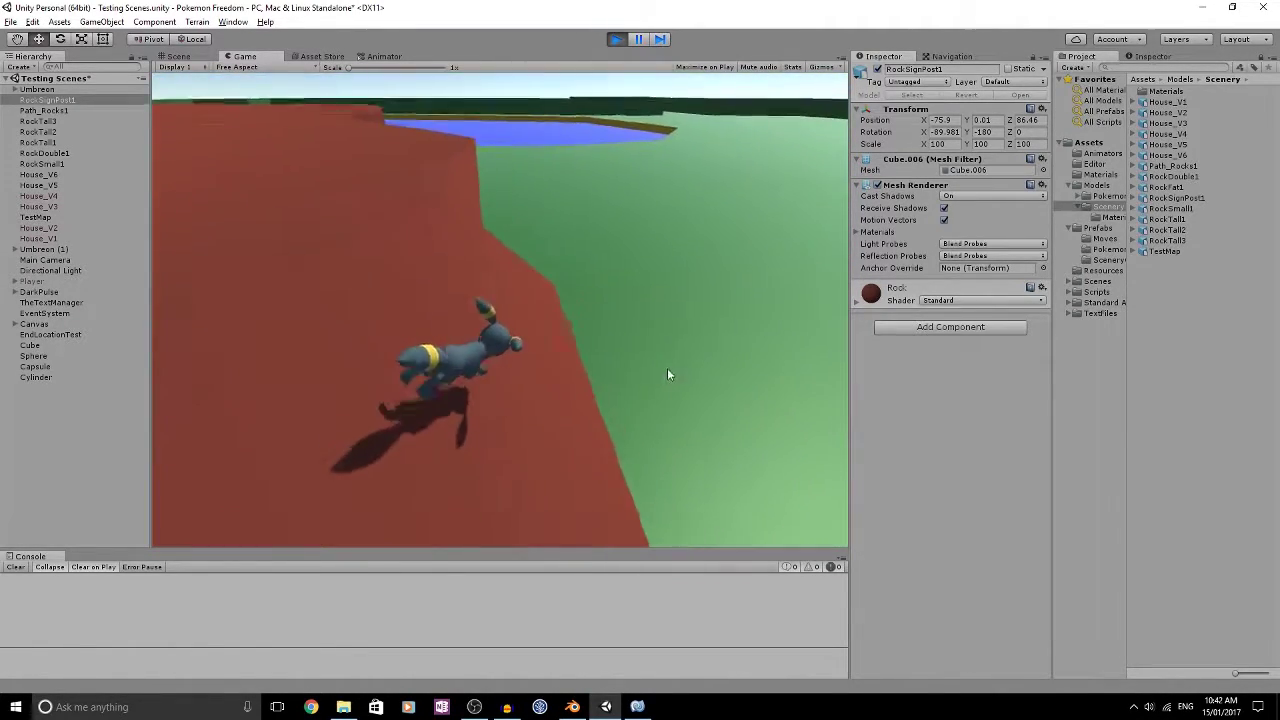
Step: Test the steep upper cliff wall by running and jumping Umbreon against it
key("w")
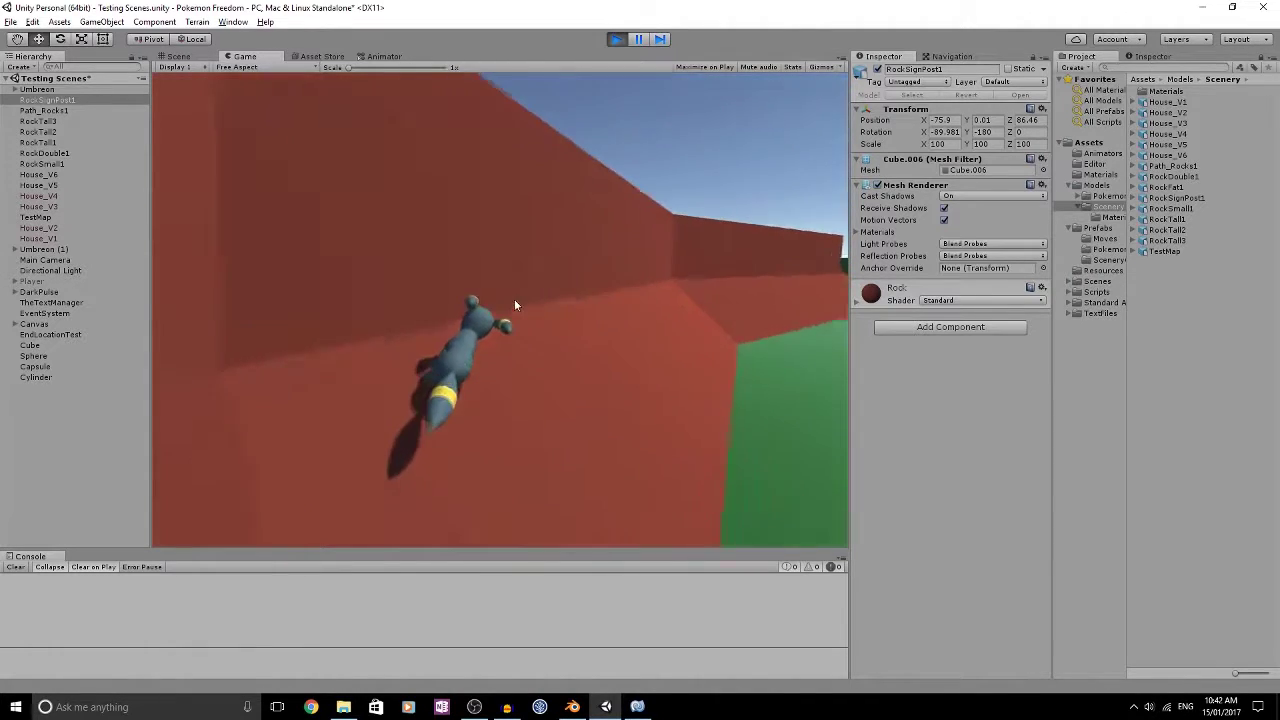
key("w")
key("space")
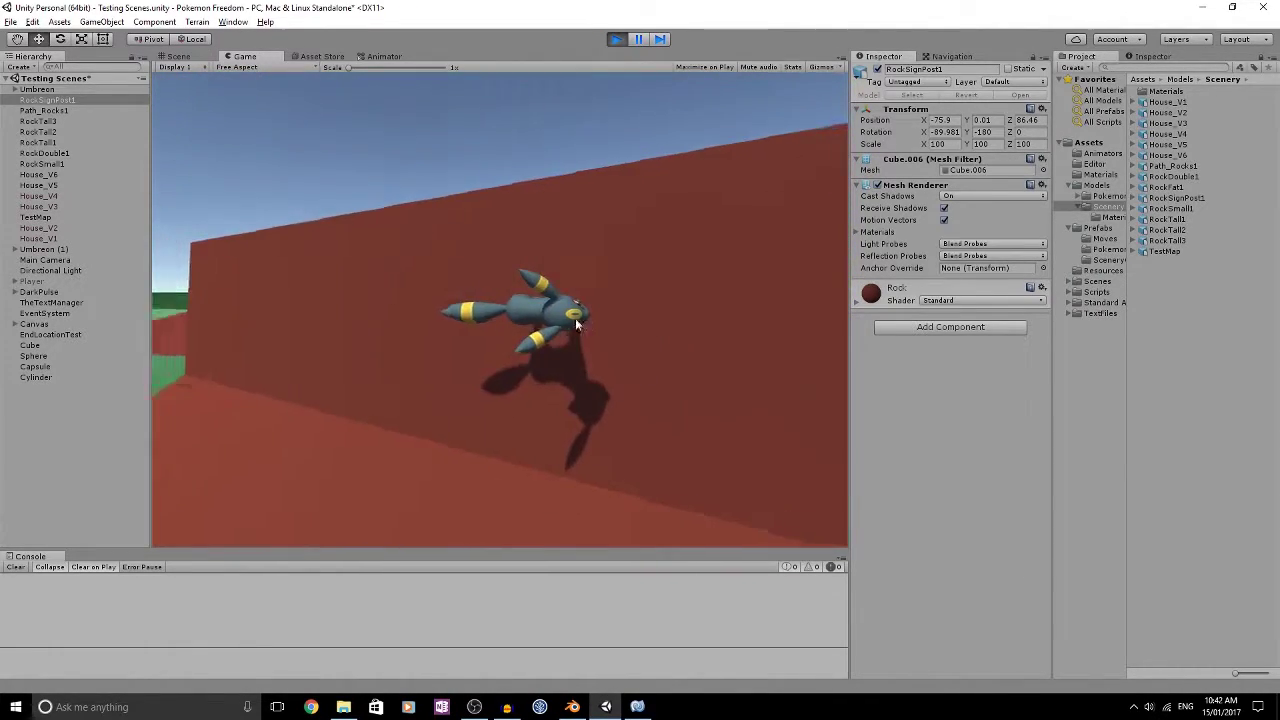
key("w")
key("space")
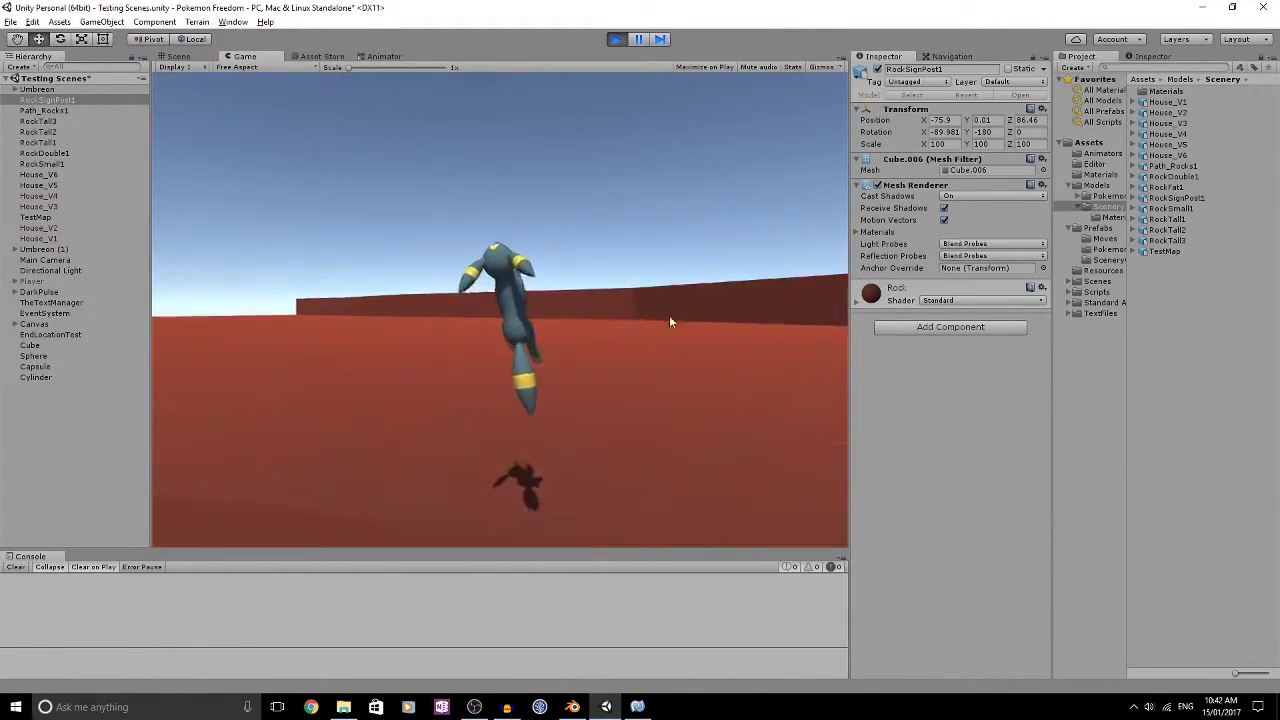
key("w")
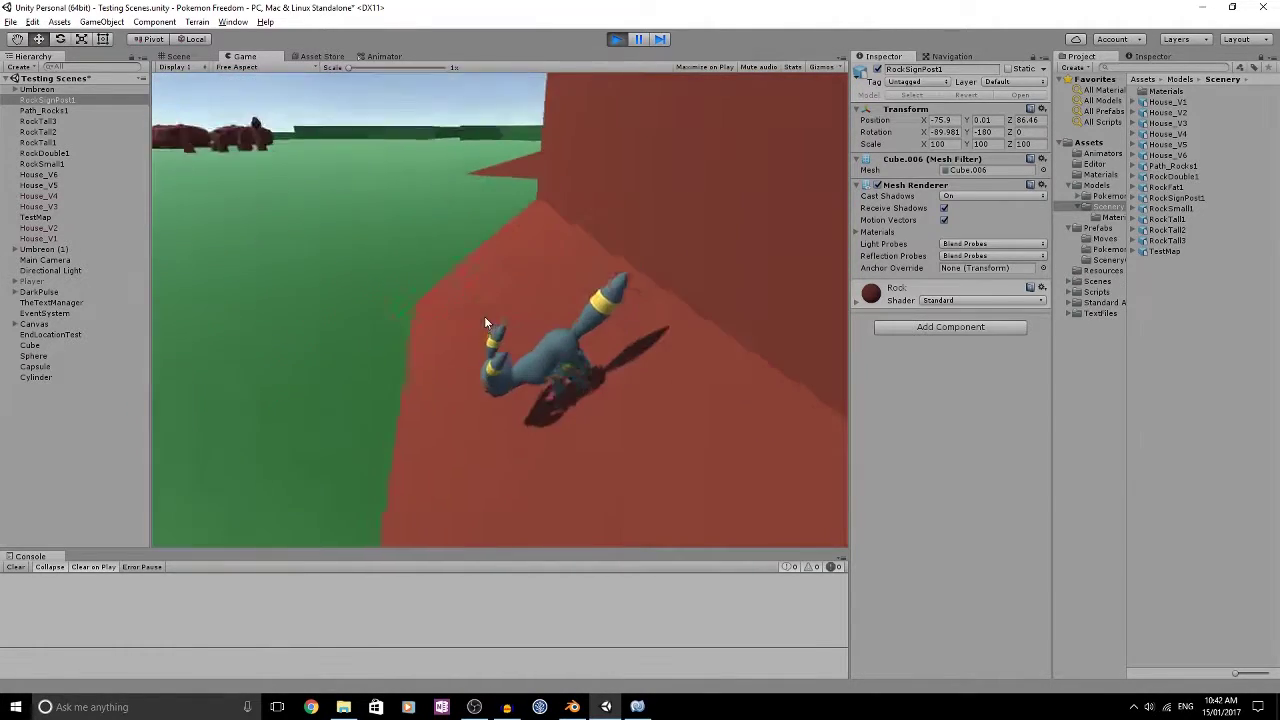
Step: Run Umbreon off the cliff and back across the grass to the rock houses, and end the play test
left_click(370, 300)
right_click_drag(489, 360, 616, 350)
left_click(702, 311)
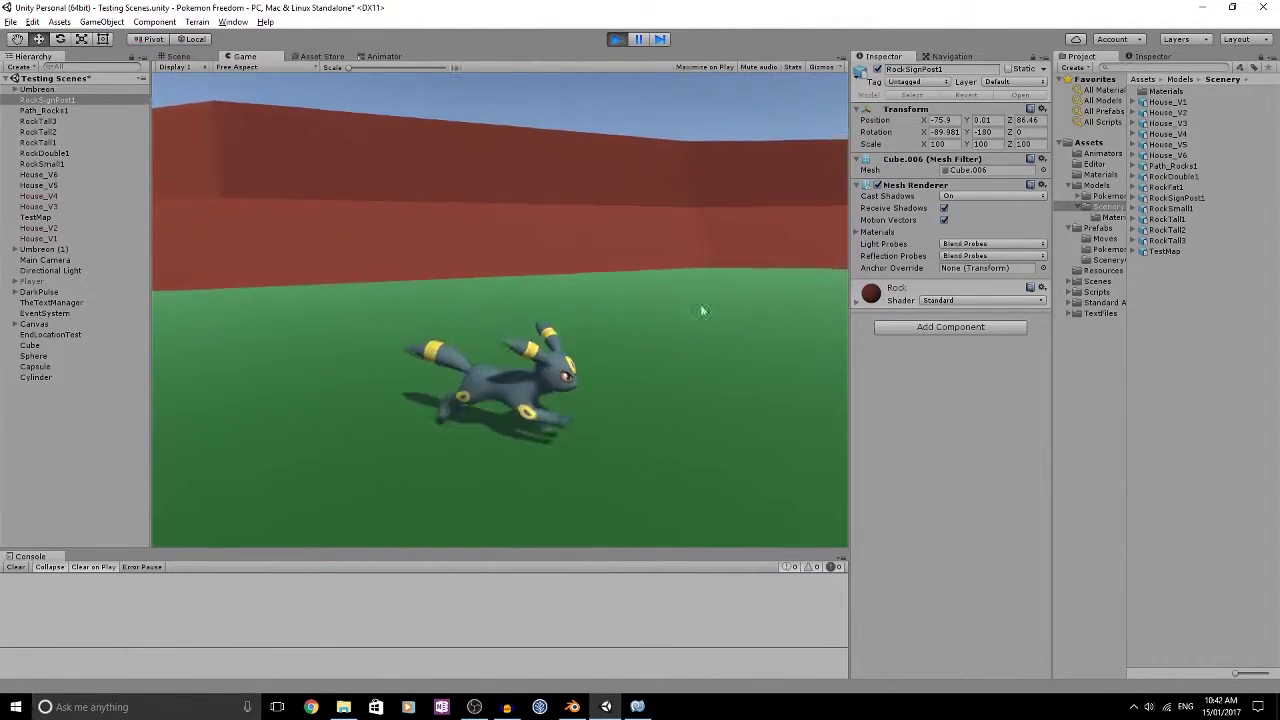
right_click_drag(702, 311, 562, 297)
right_click_drag(630, 231, 379, 192)
key("w")
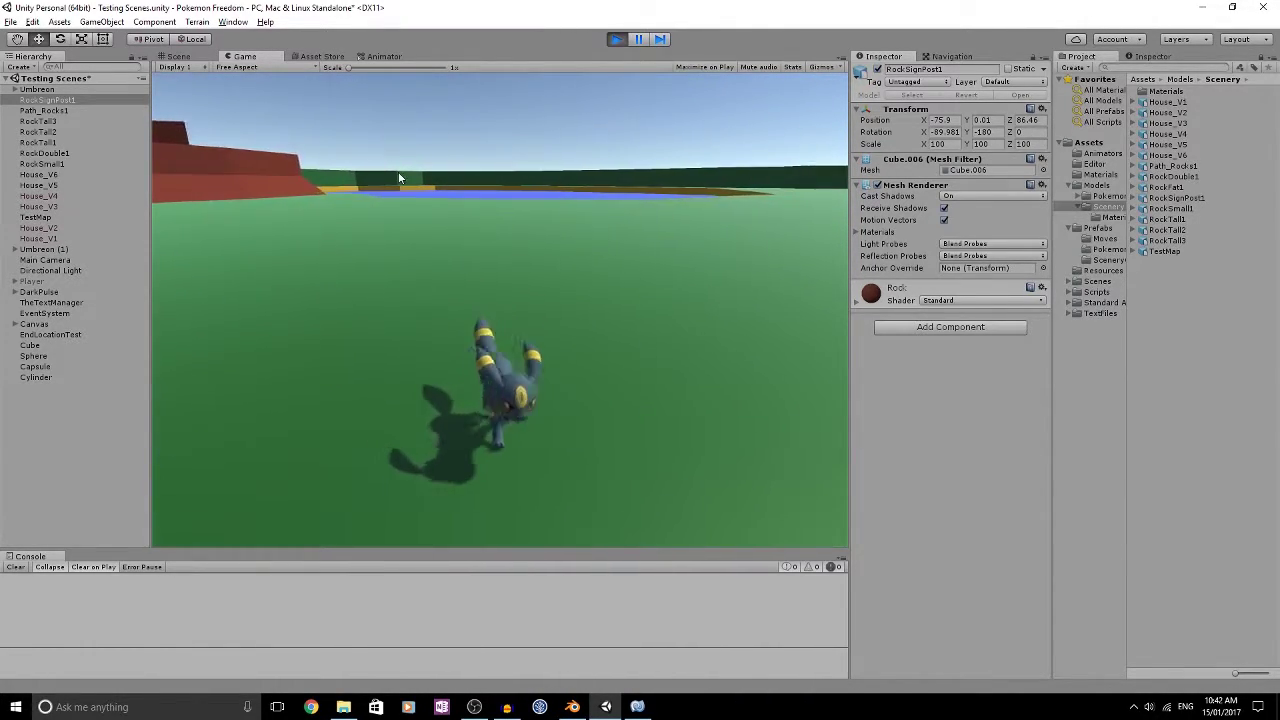
right_click_drag(712, 310, 475, 329)
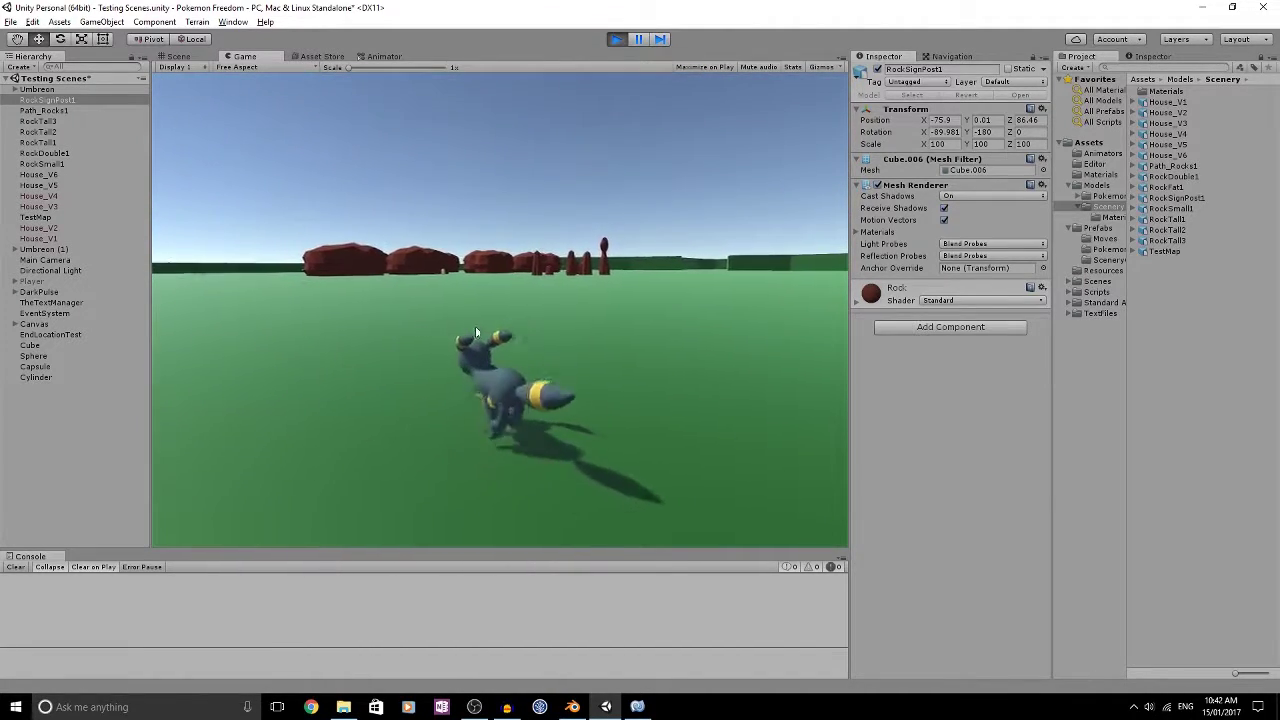
key("w")
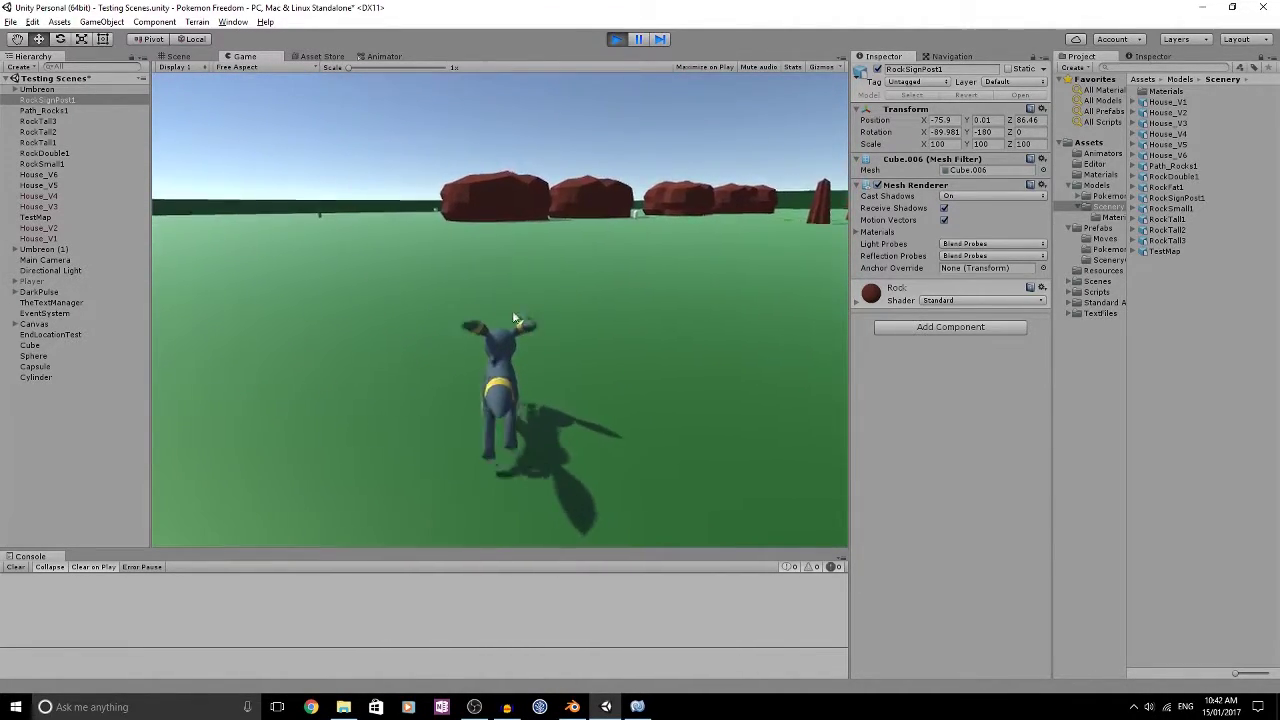
right_click_drag(553, 342, 708, 297)
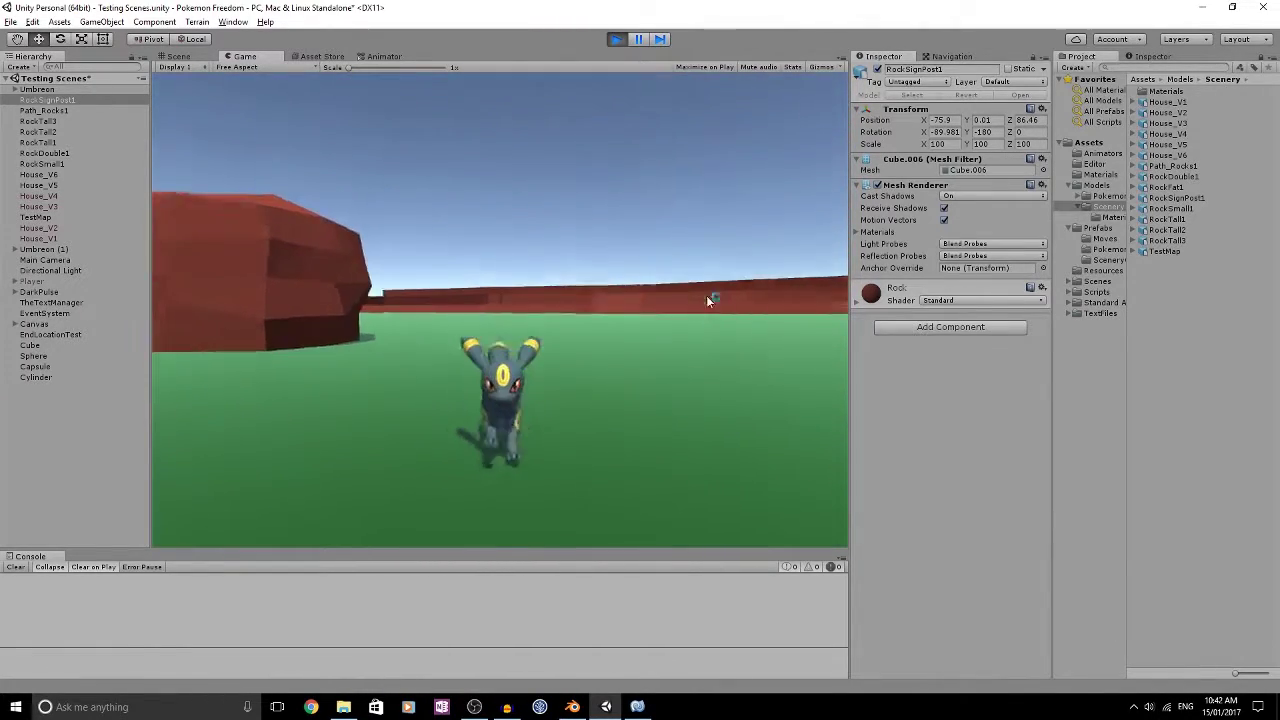
left_click(617, 40)
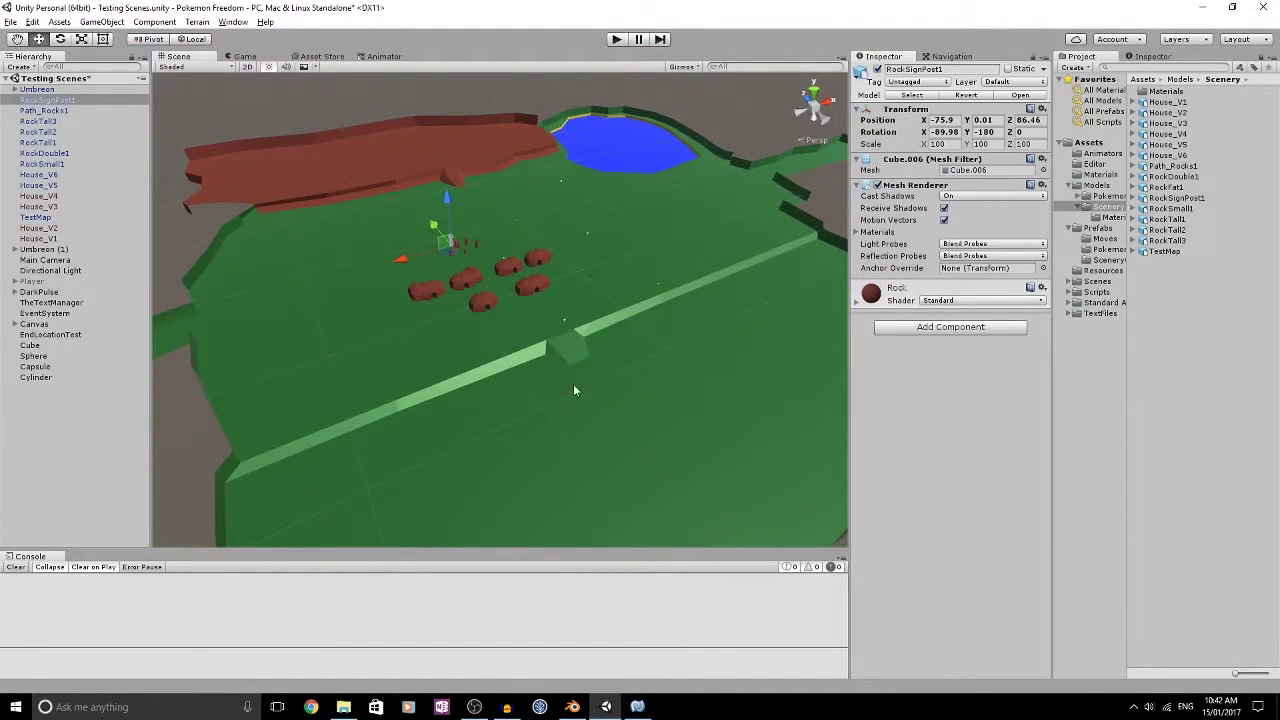
Step: Switch to MonoDevelop and review the velocity lines inside the angle > 40 check in PlayerInput.cs
left_click_drag(504, 311, 516, 281, "alt")
left_click(645, 705)
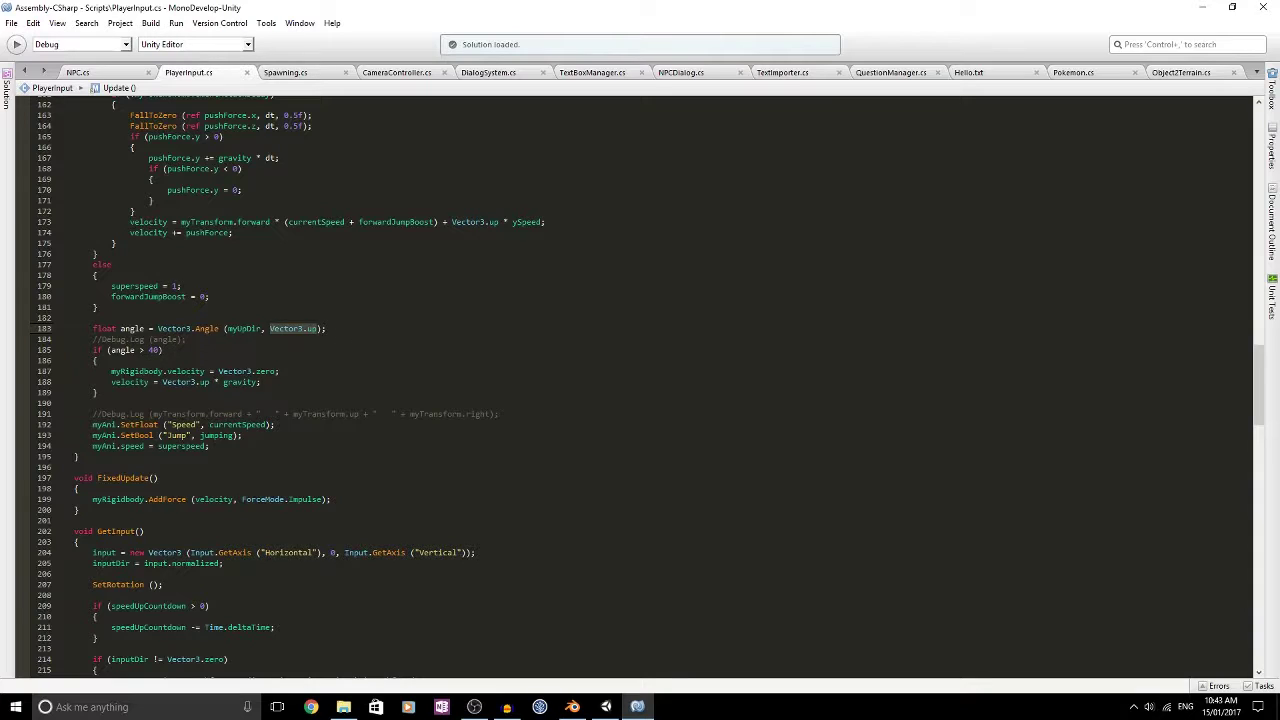
left_click_drag(111, 371, 293, 385)
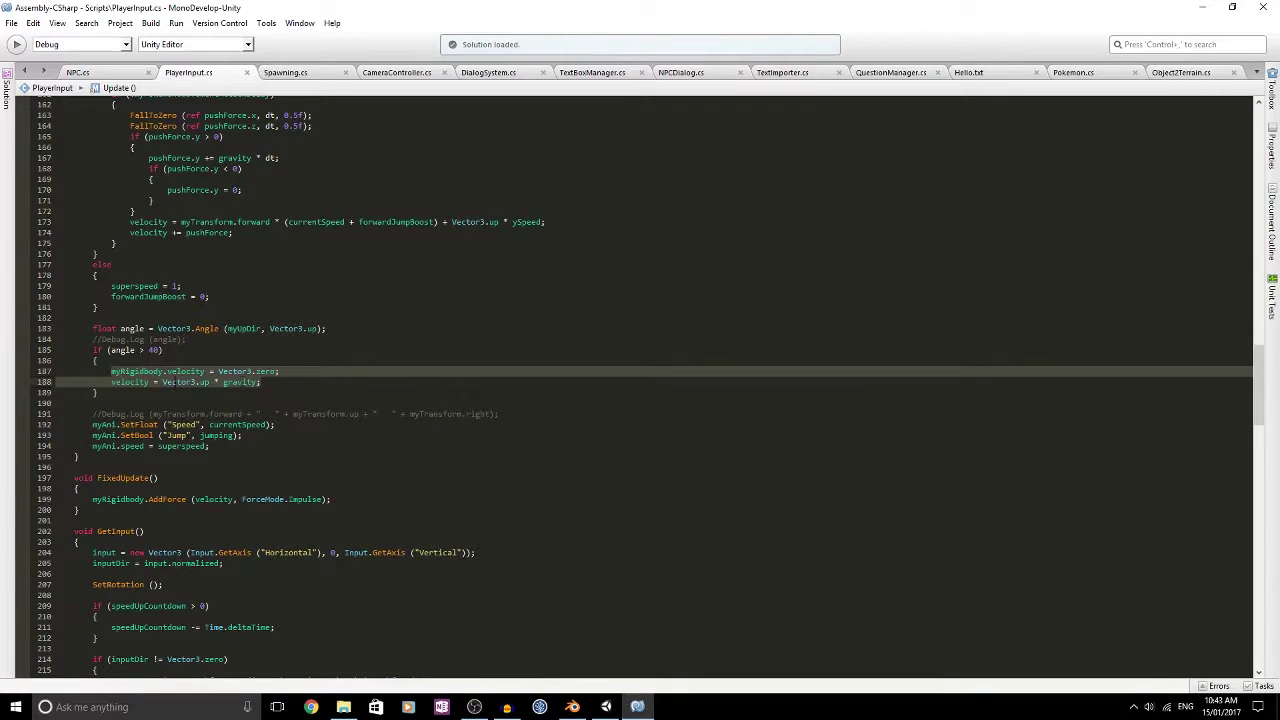
left_click(93, 371)
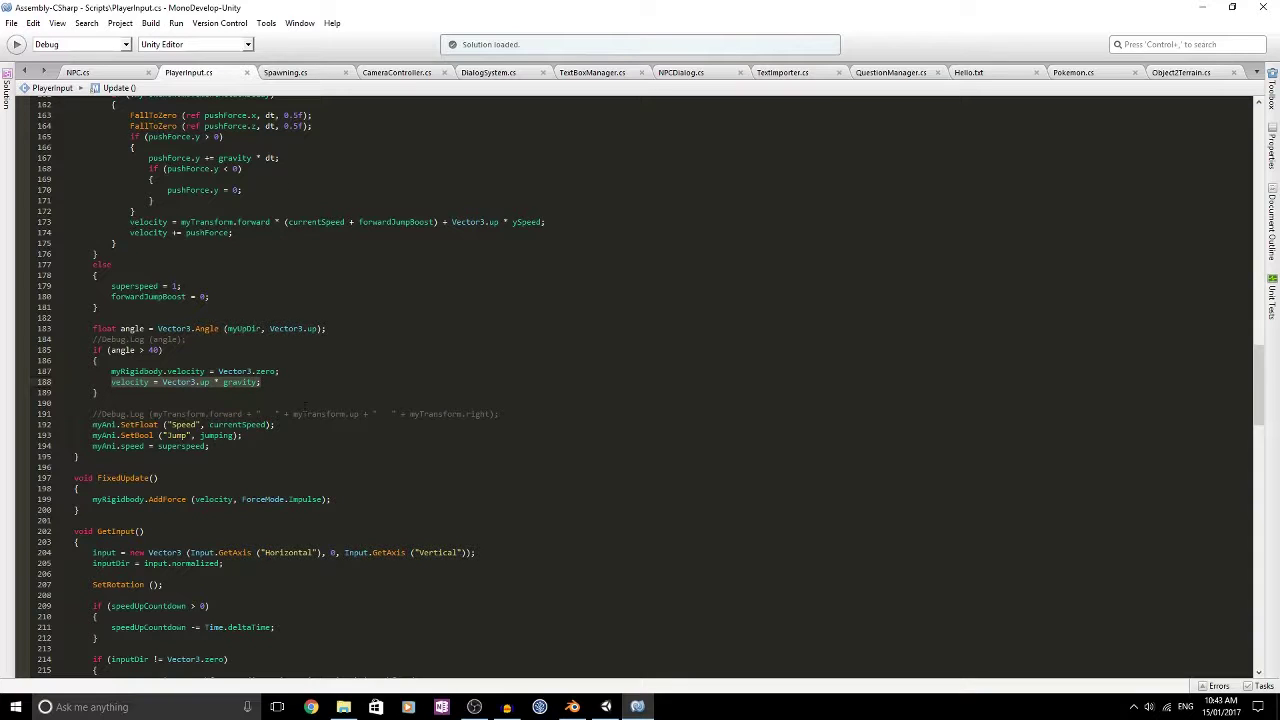
Step: Return to Unity, start a new play test and run Umbreon over the green ledge and down its slope
left_click(609, 707)
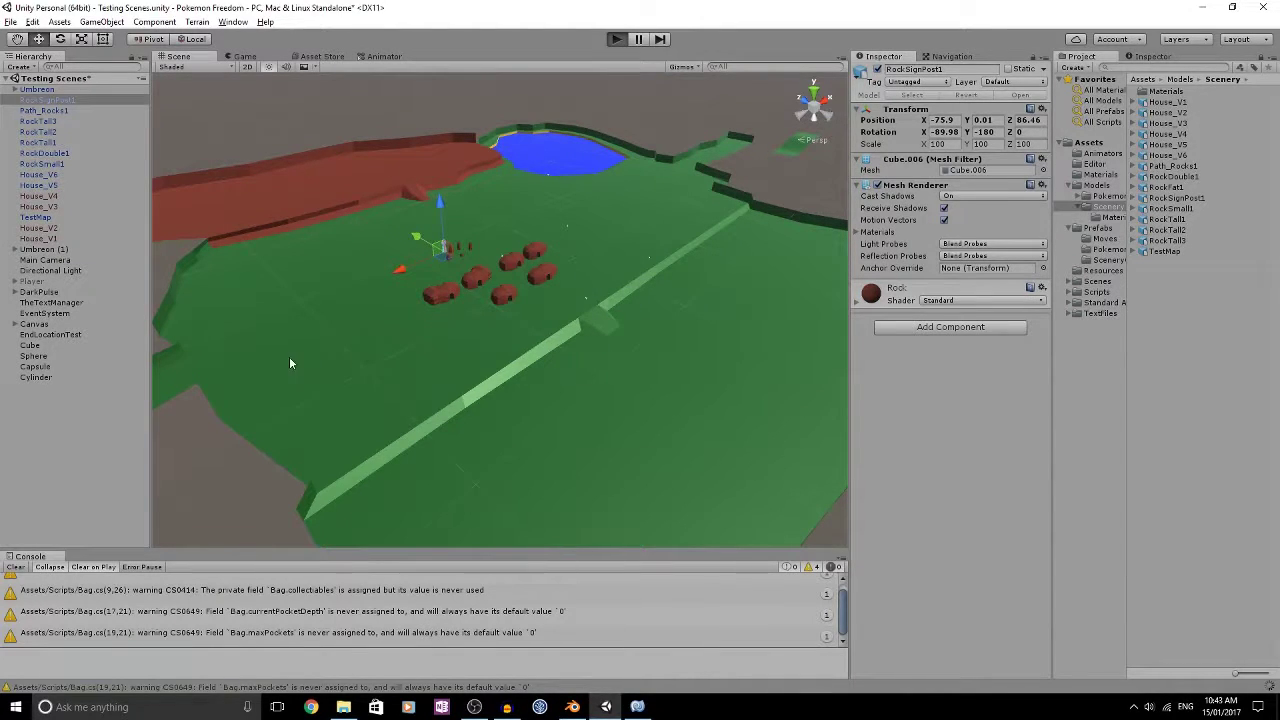
key("ctrl+p")
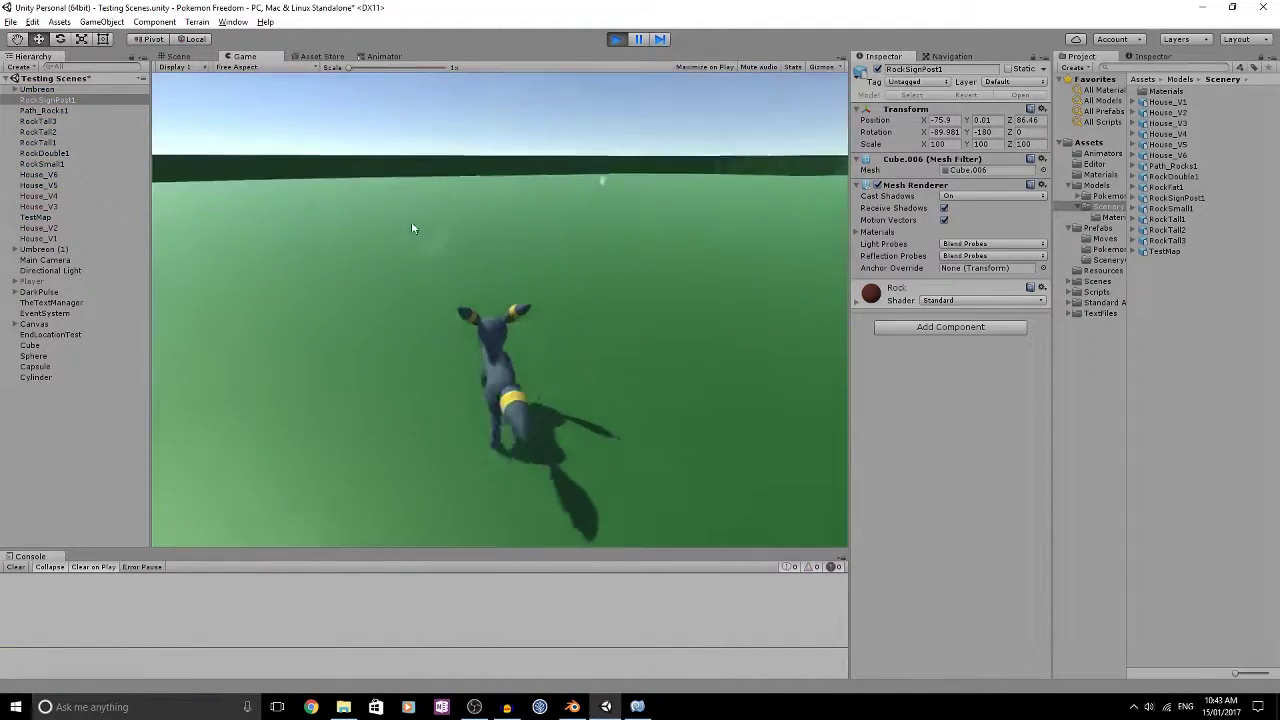
key("w")
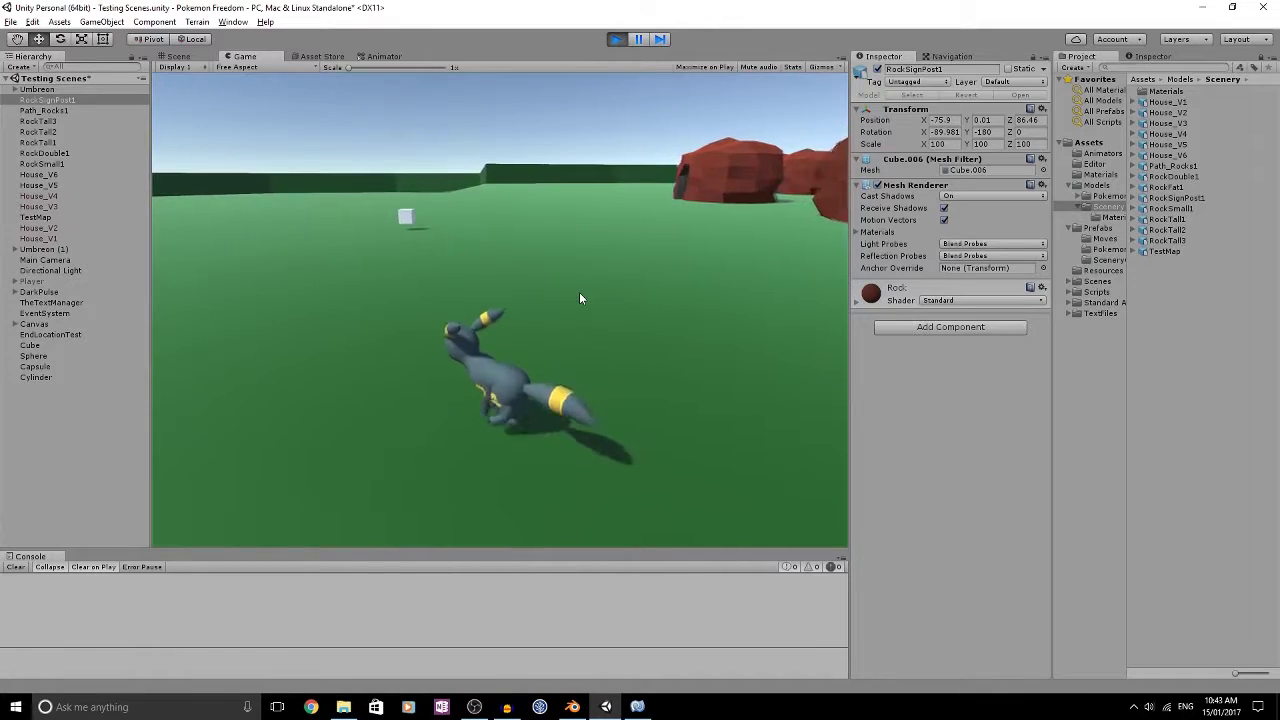
key("a")
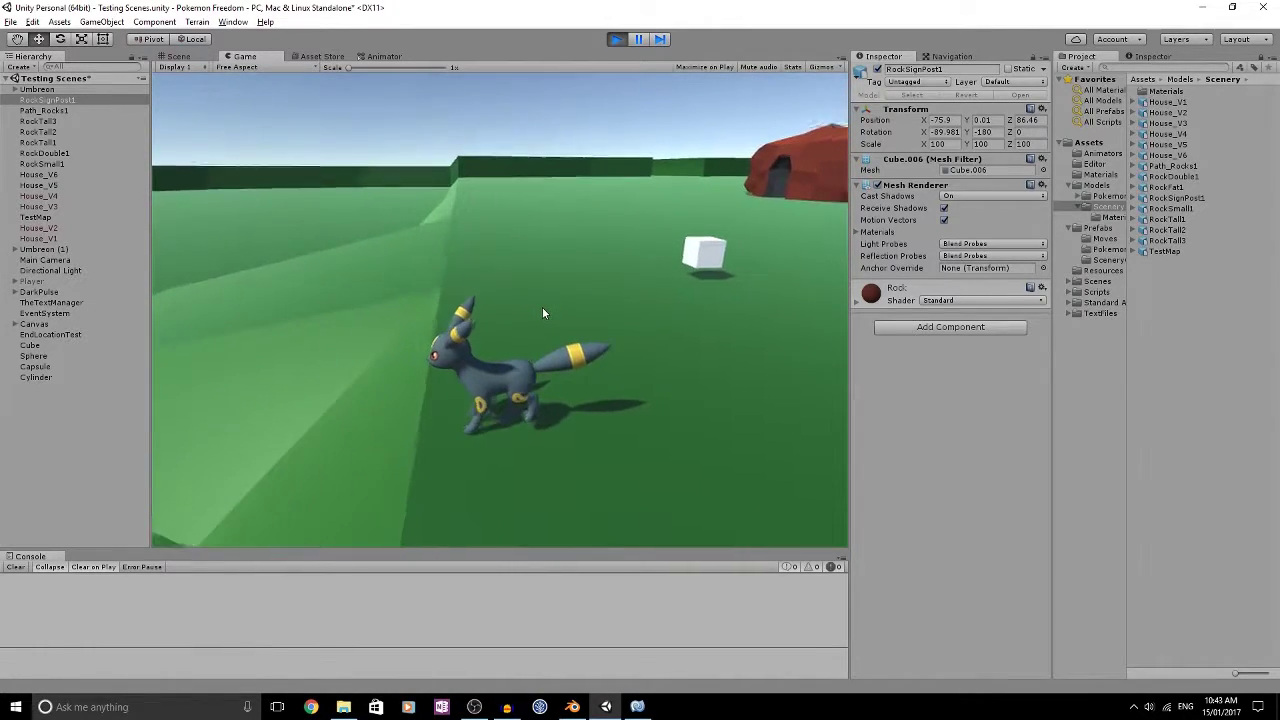
key("a")
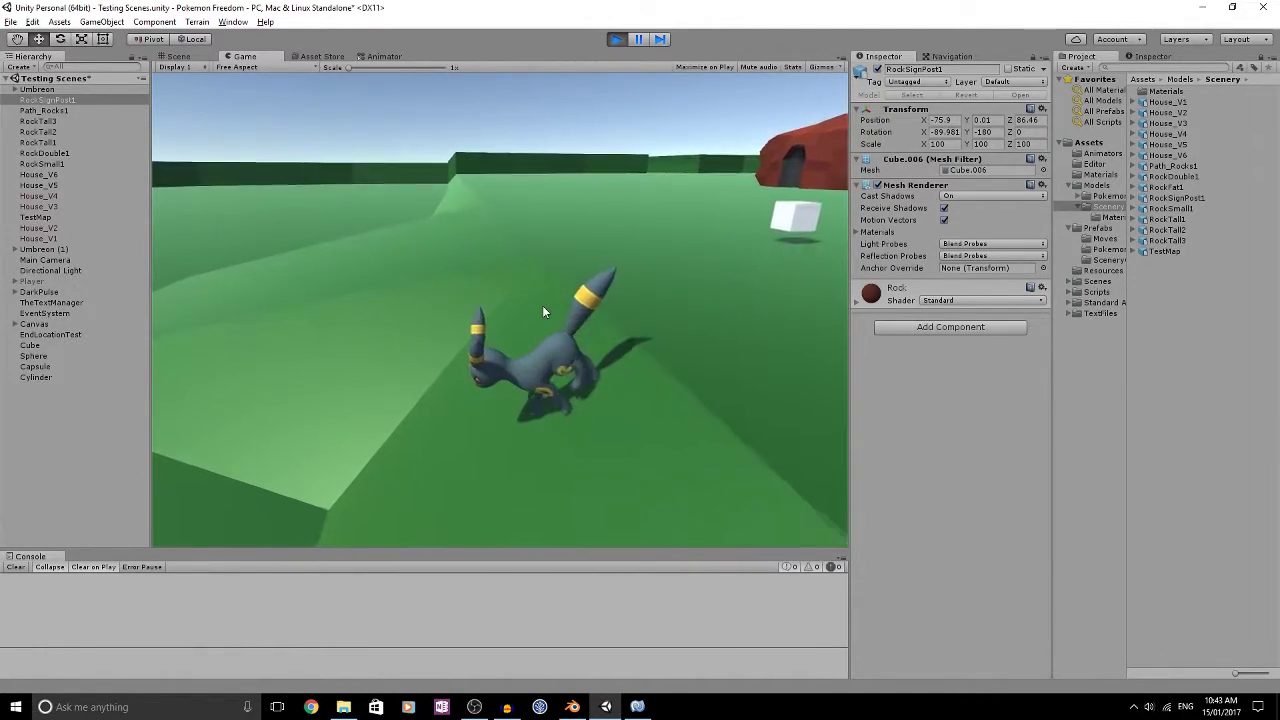
key("s")
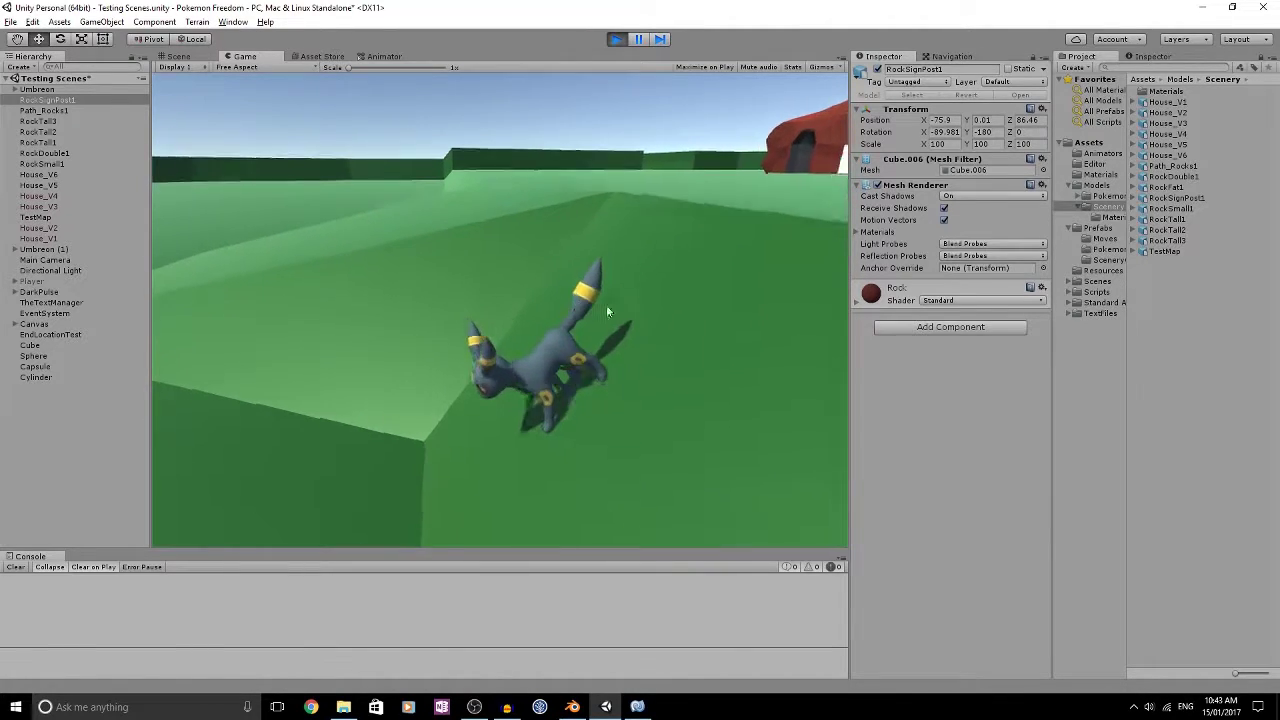
Step: Test climbing the green slope from below with Umbreon, viewing it from several angles, and return to the ledge's edge
key("d")
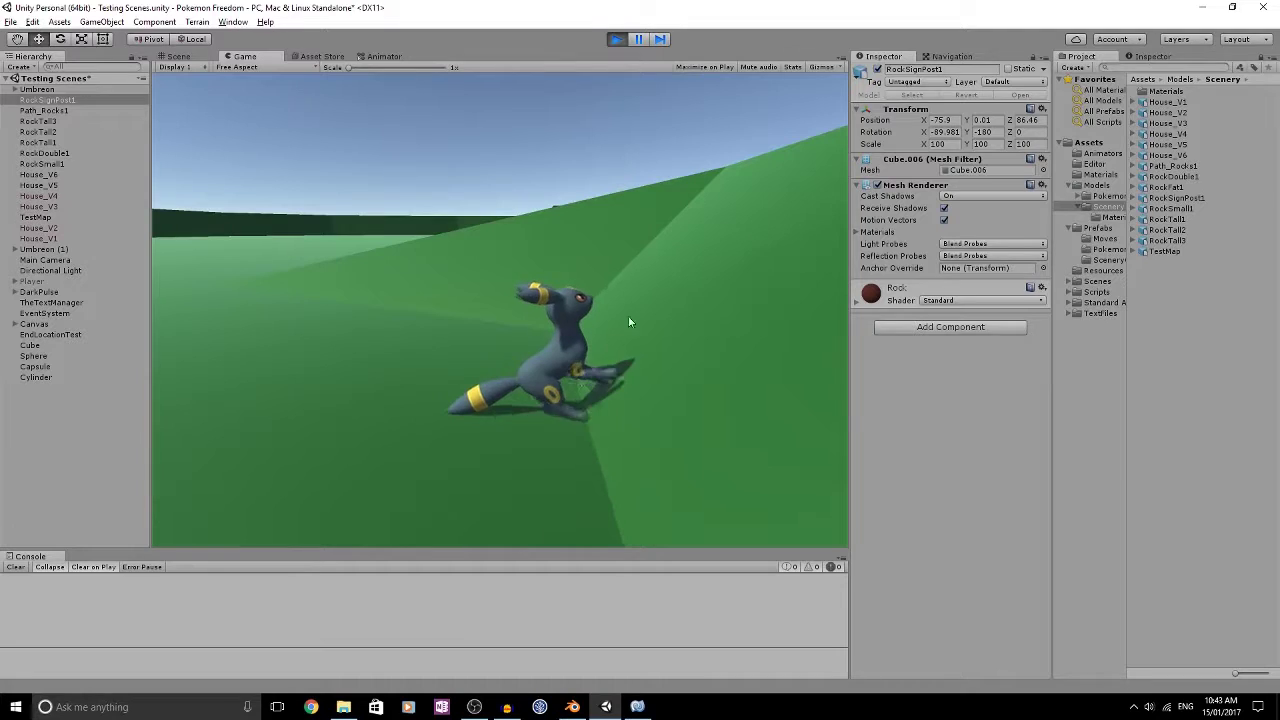
right_click_drag(601, 272, 704, 136)
right_click_drag(666, 235, 517, 275)
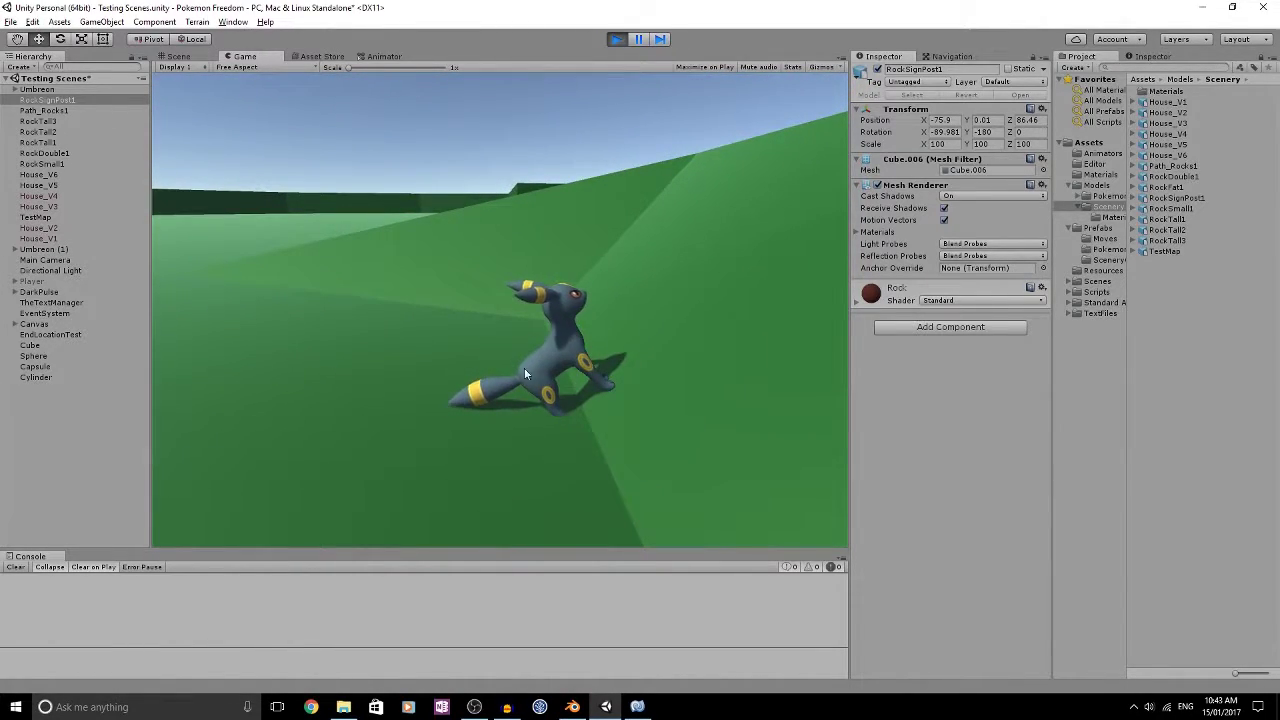
left_click(652, 316)
key("s")
key("d")
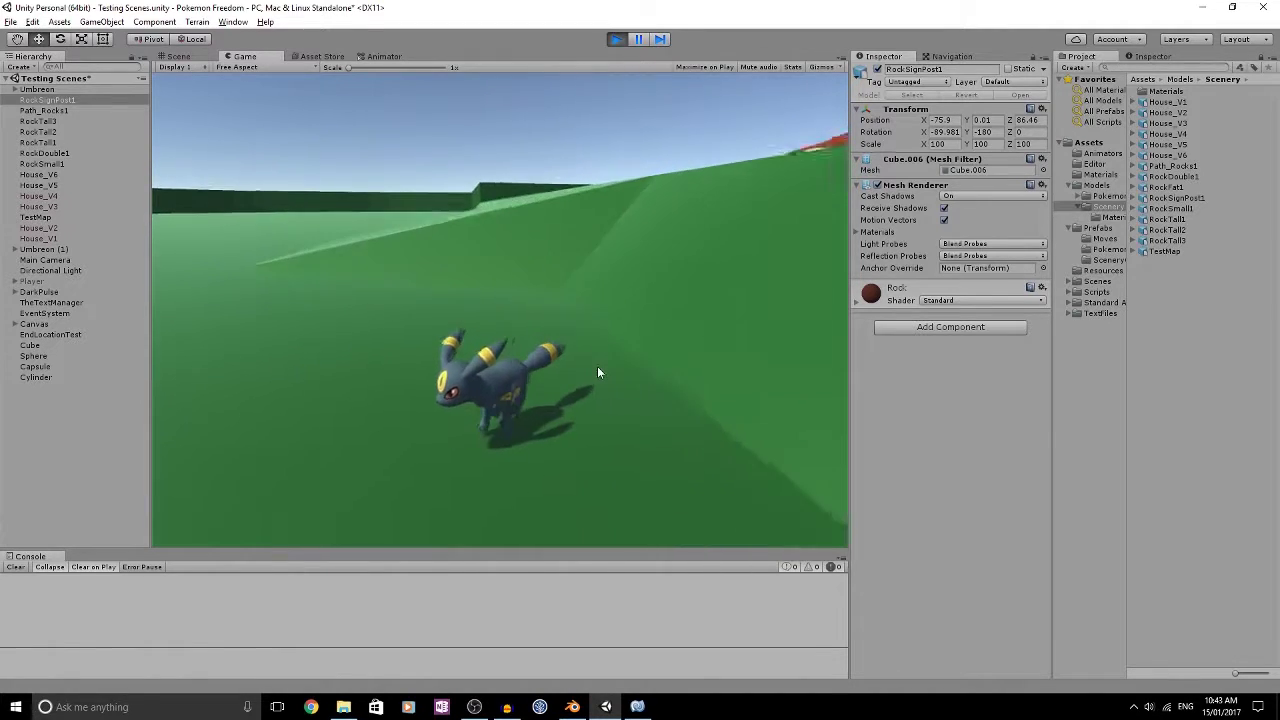
key("a")
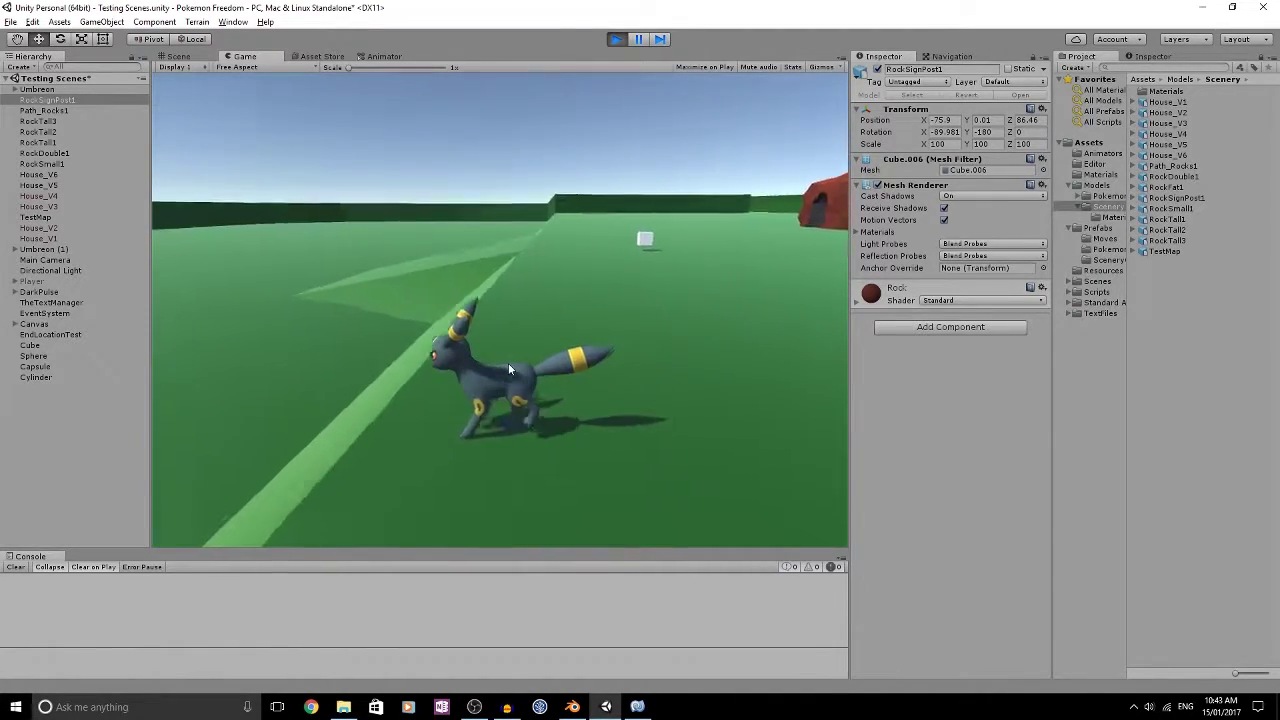
Step: Run and jump Umbreon back and forth across the edge of the green ledge
key("space")
key("d")
key("space")
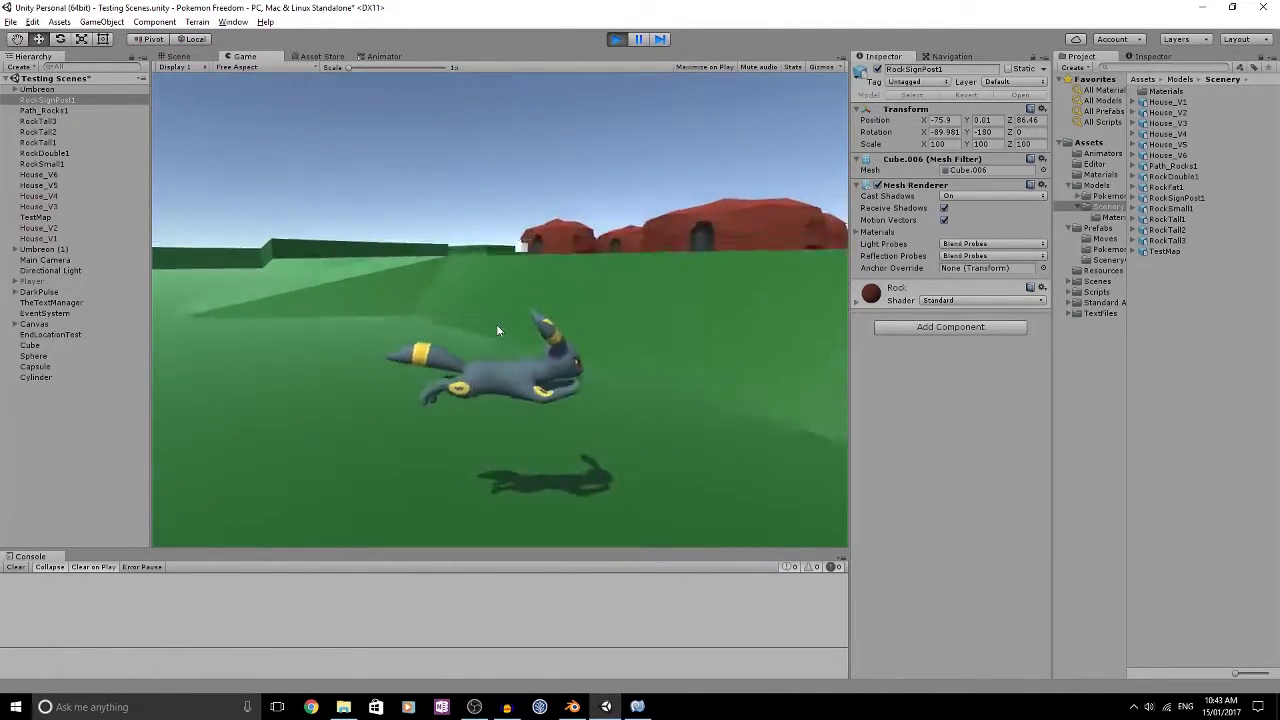
key("space")
key("a")
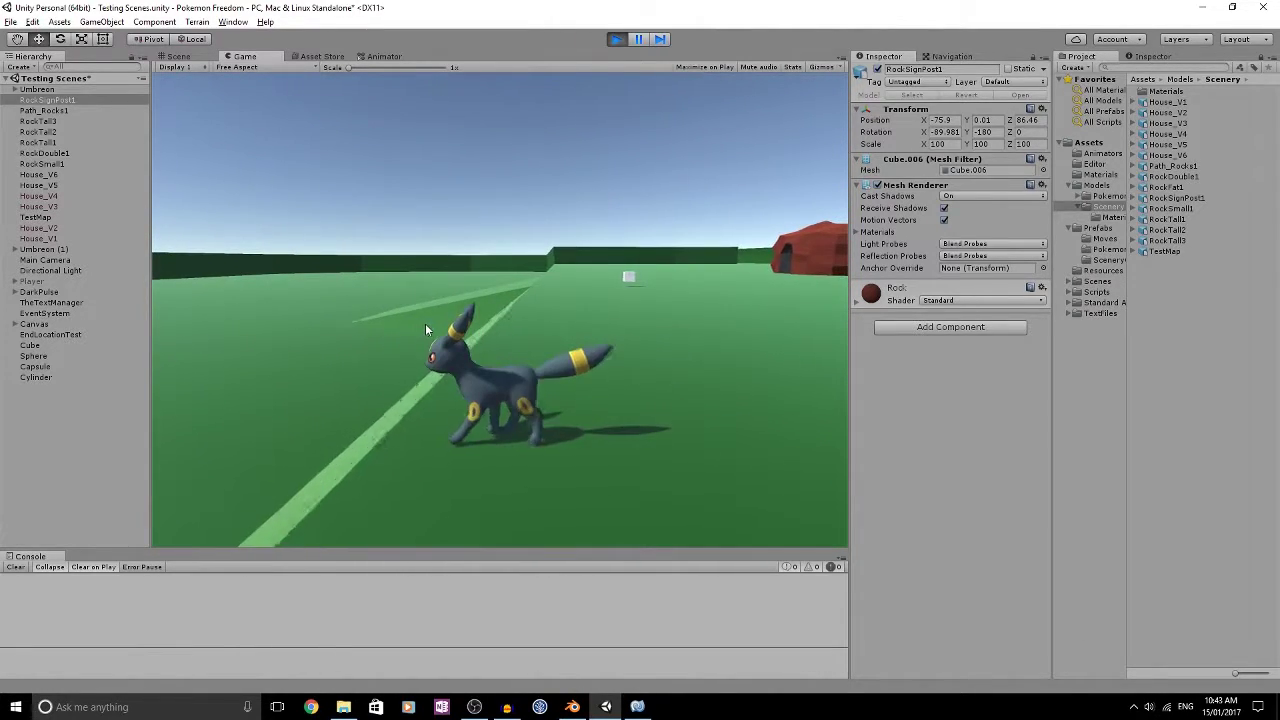
key("d")
key("space")
key("a")
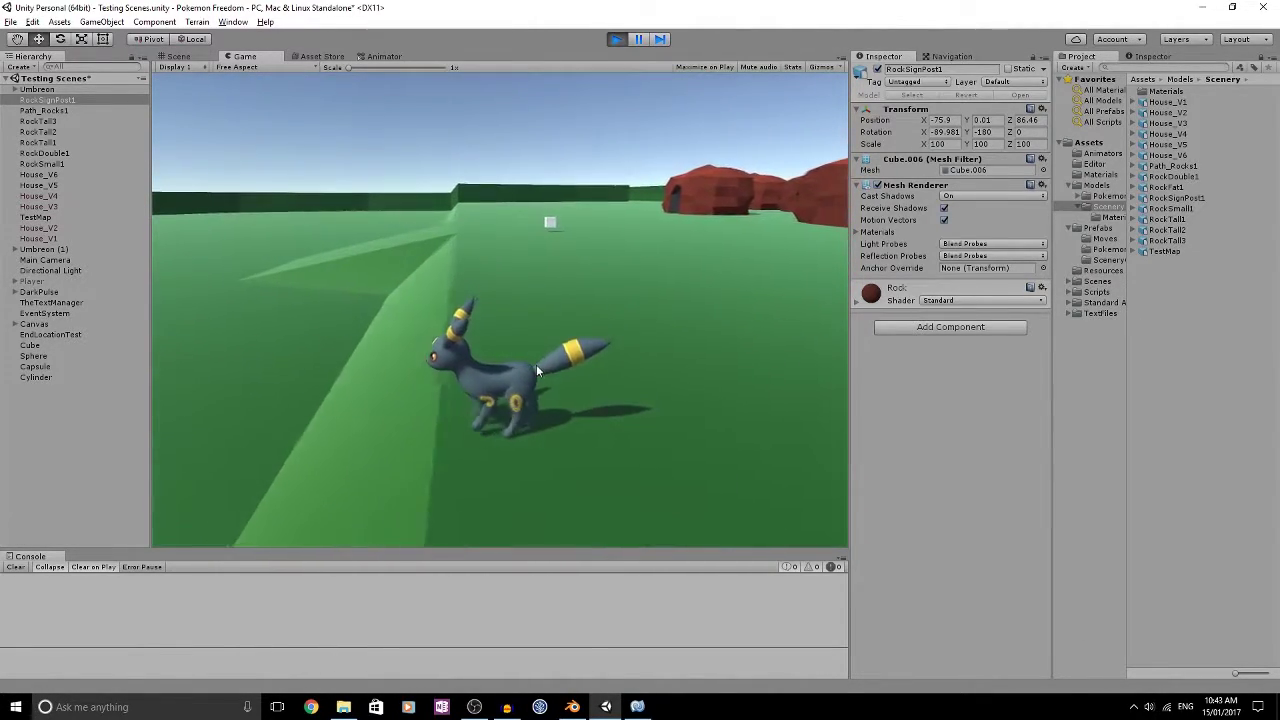
Step: Move Umbreon back and forth between the ledge's edge and the green slope, with a jump, down to the slope's foot
key("d")
key("a")
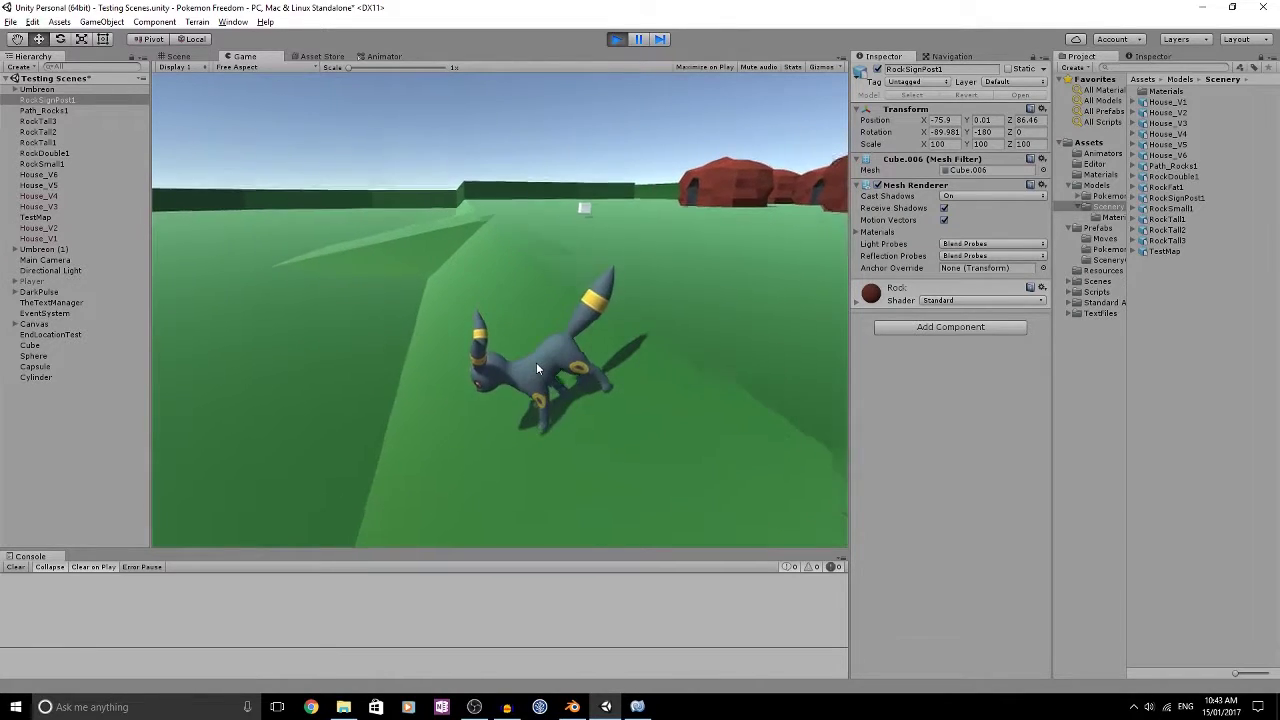
key("d")
key("space")
key("a")
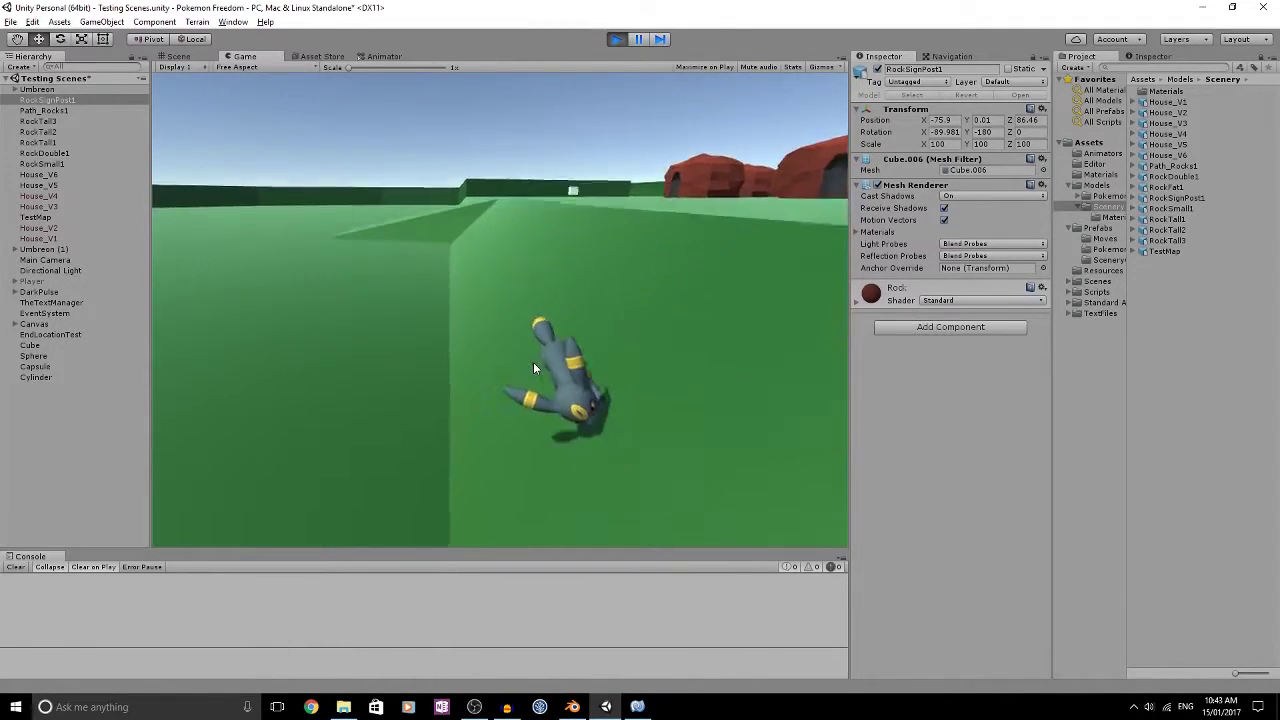
key("d")
key("a")
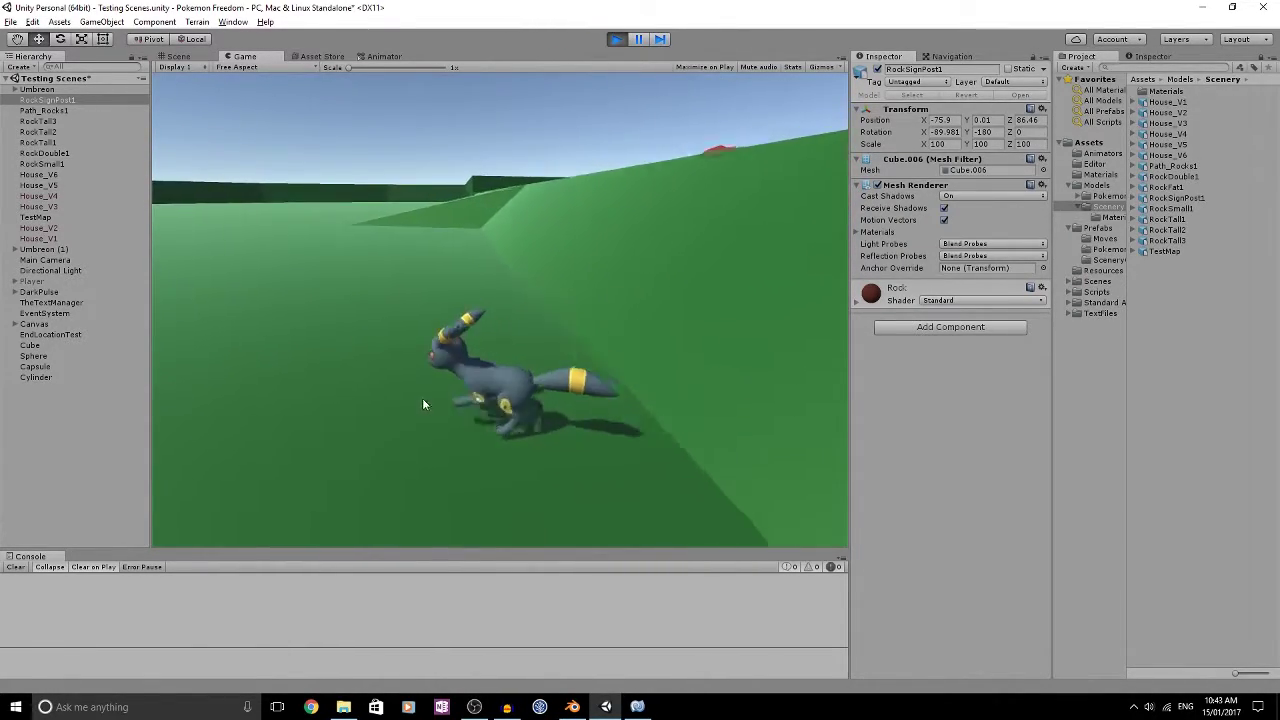
key("d")
key("a")
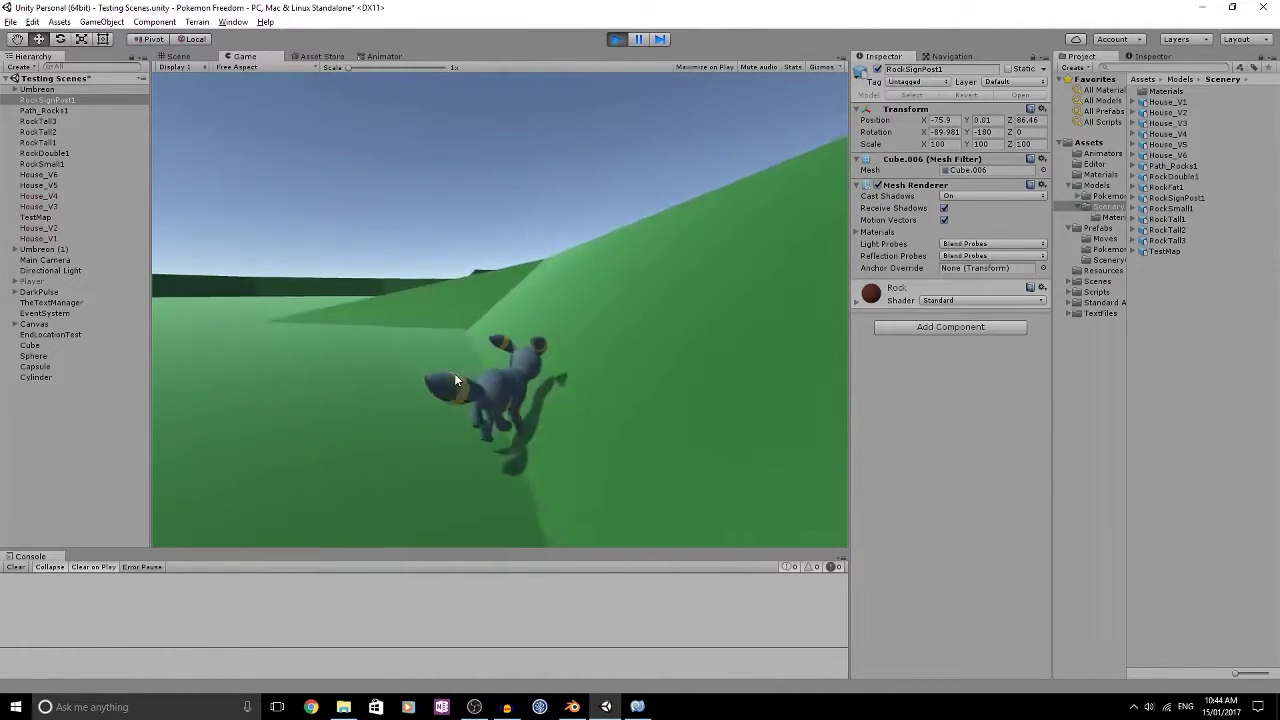
Step: Run Umbreon along the slope and over the grass, past the white cube, to the rock houses
key("s")
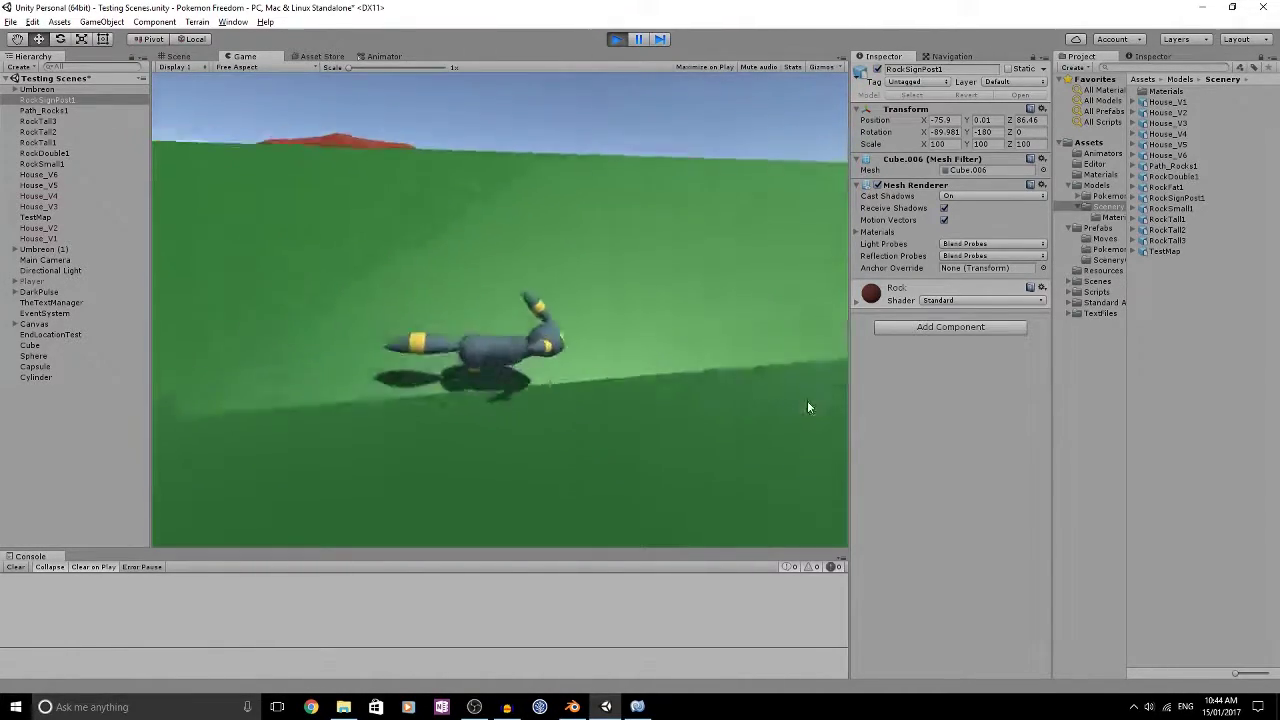
key("w")
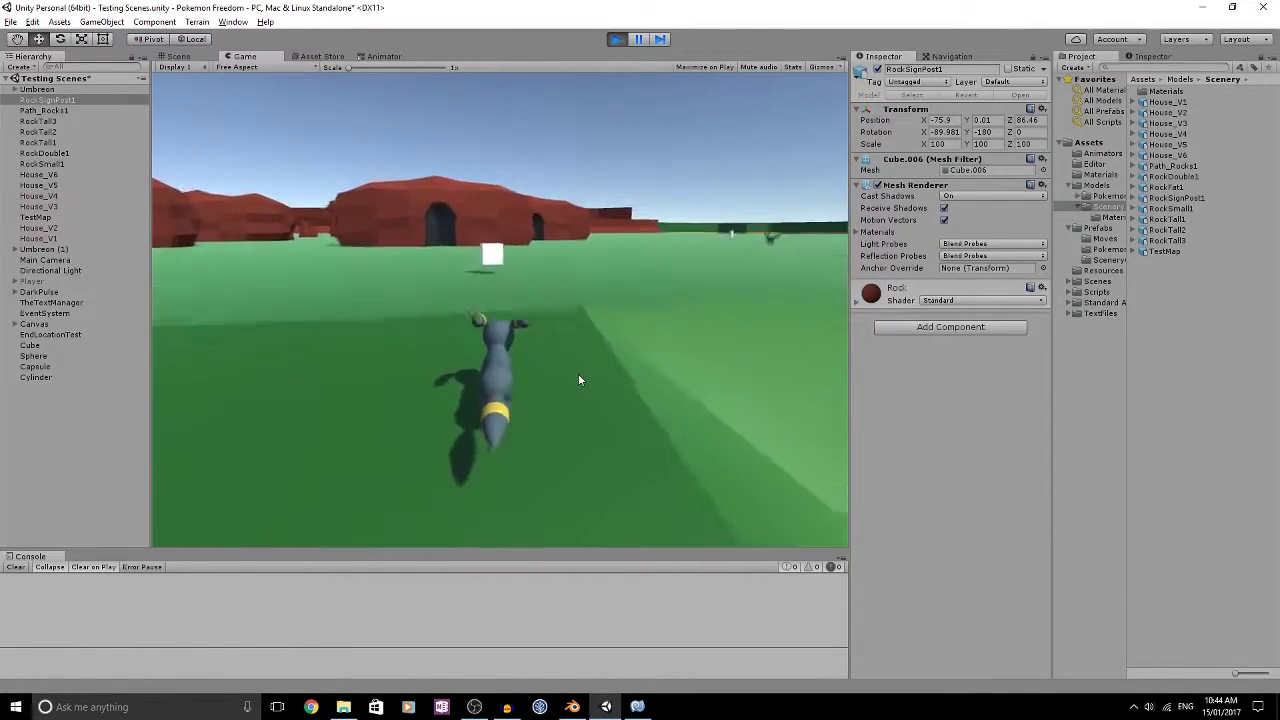
key("d")
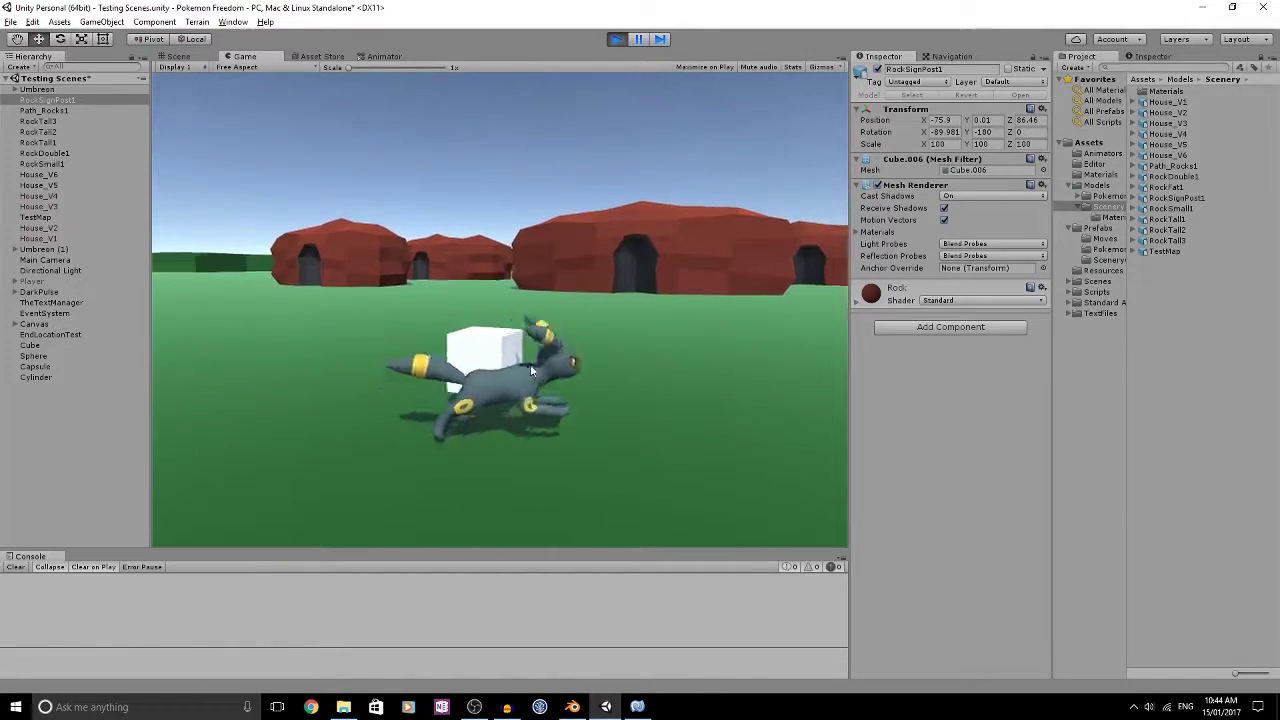
key("w")
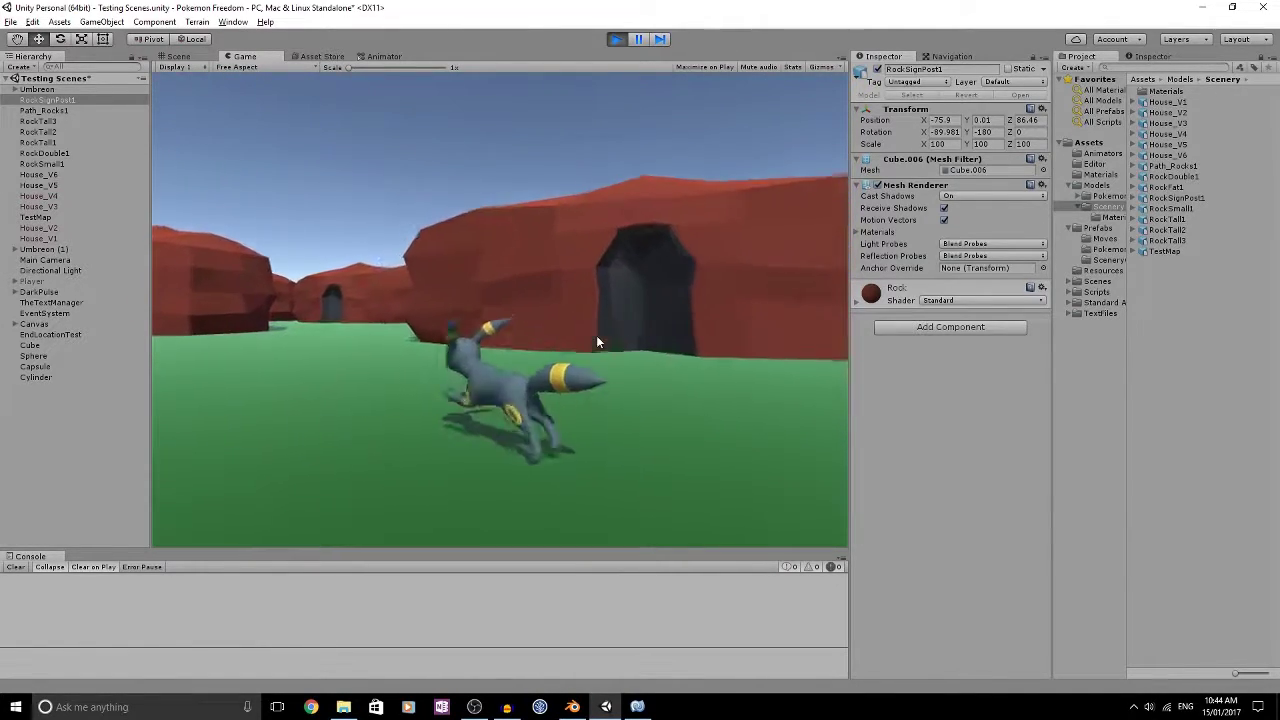
key("a")
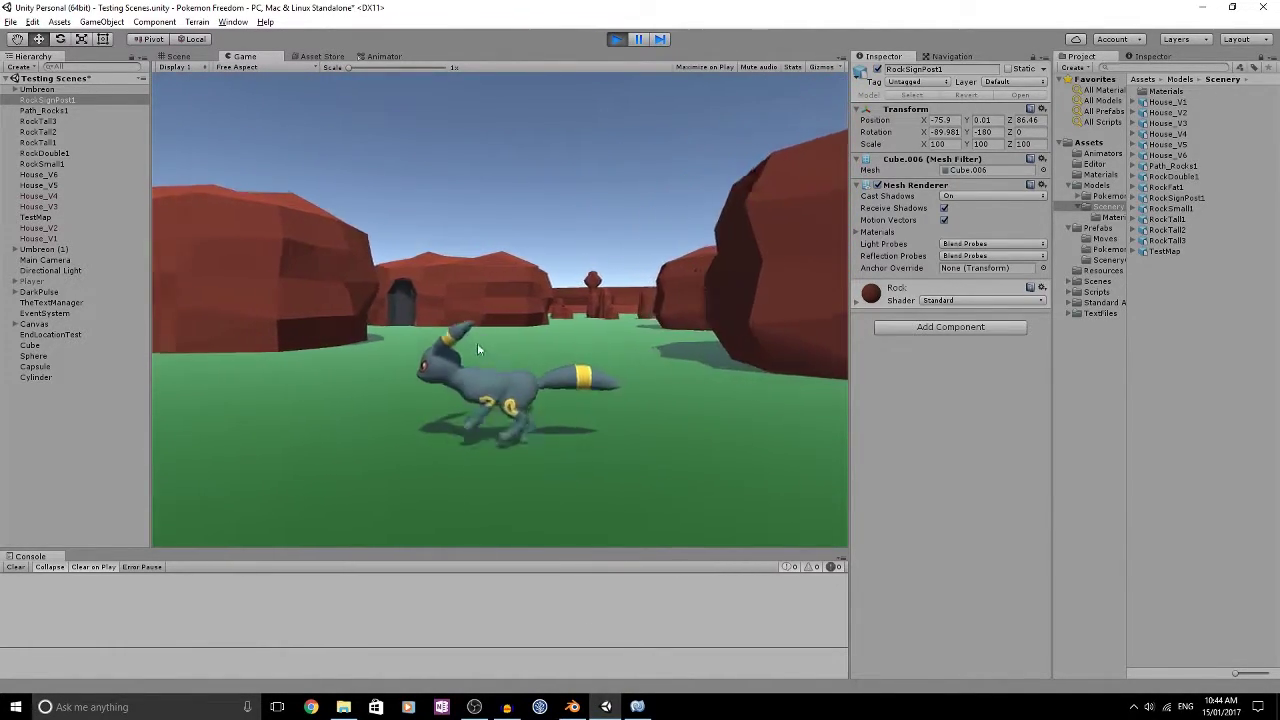
key("w")
key("d")
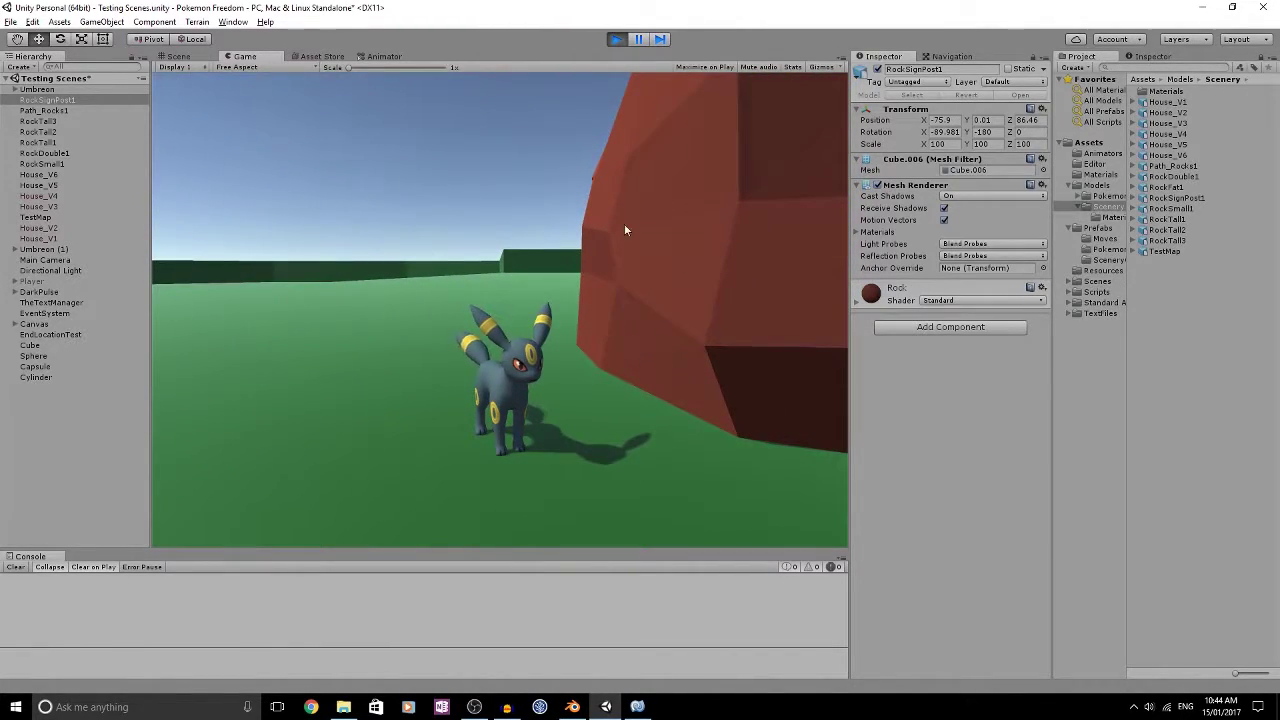
Step: Run Umbreon around the rock houses to examine their faceted walls and doorways, and end the play test
key("a")
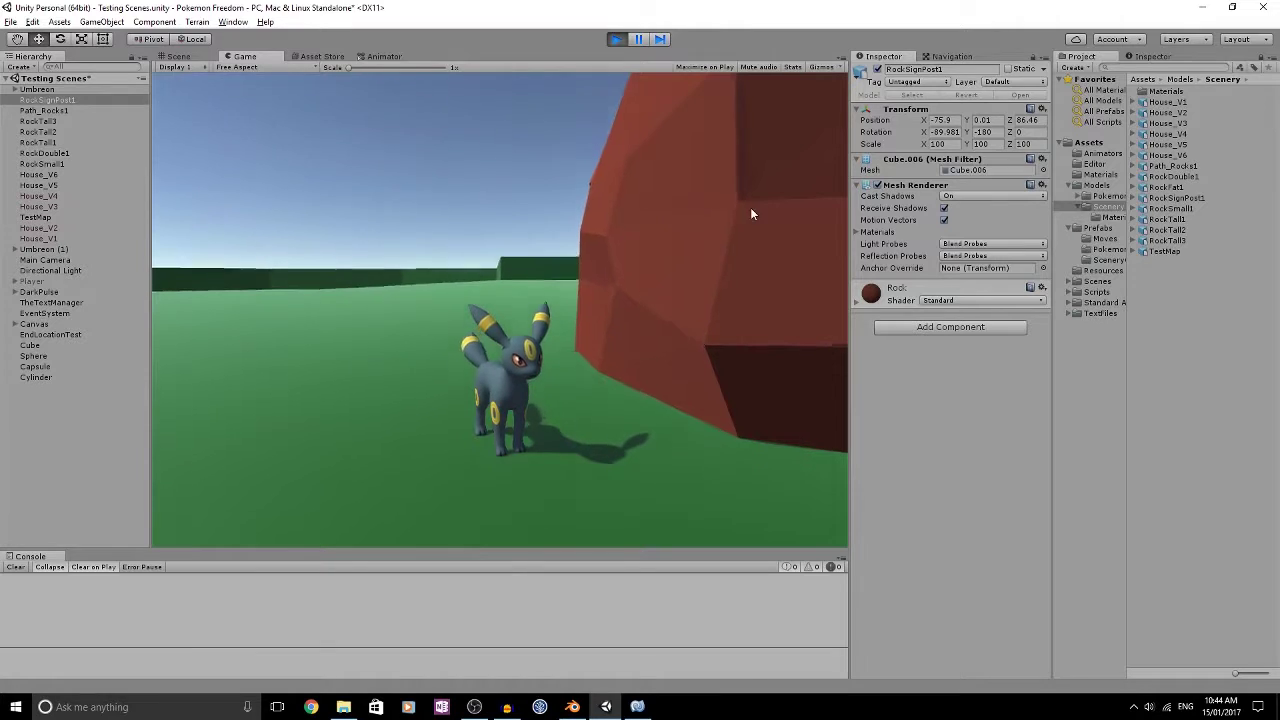
key("d")
key("a")
key("d")
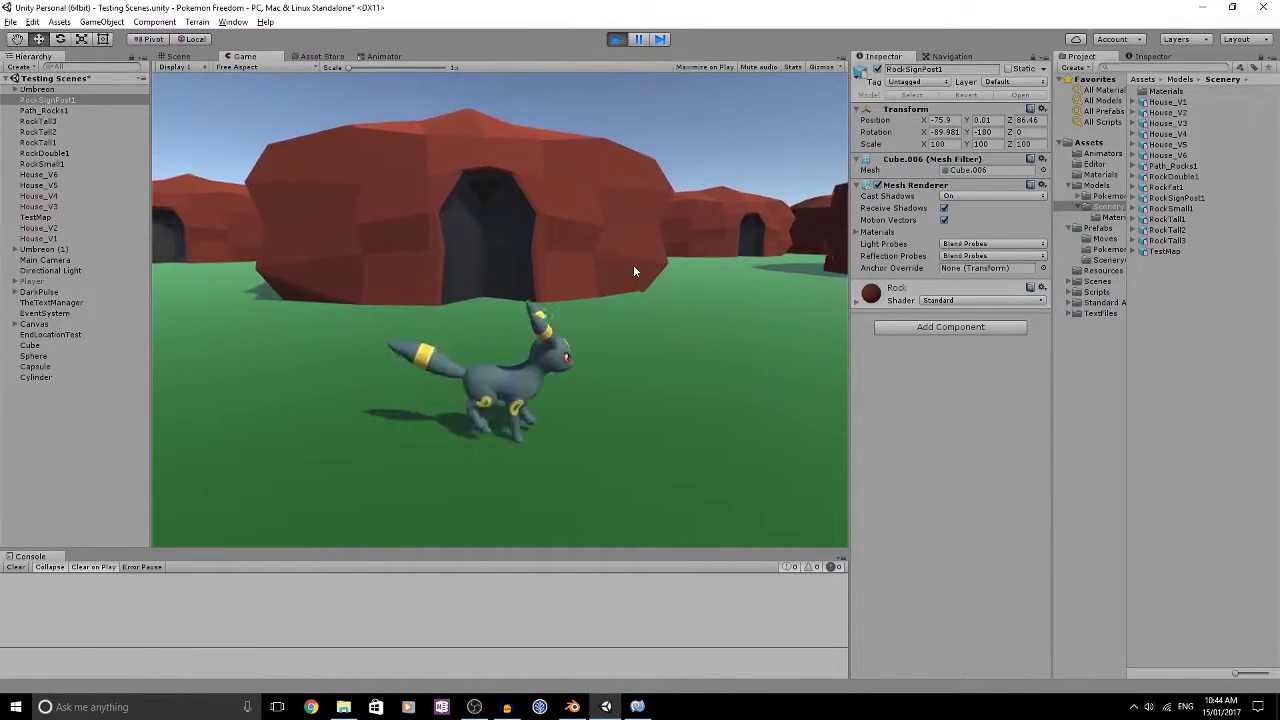
key("w")
key("s")
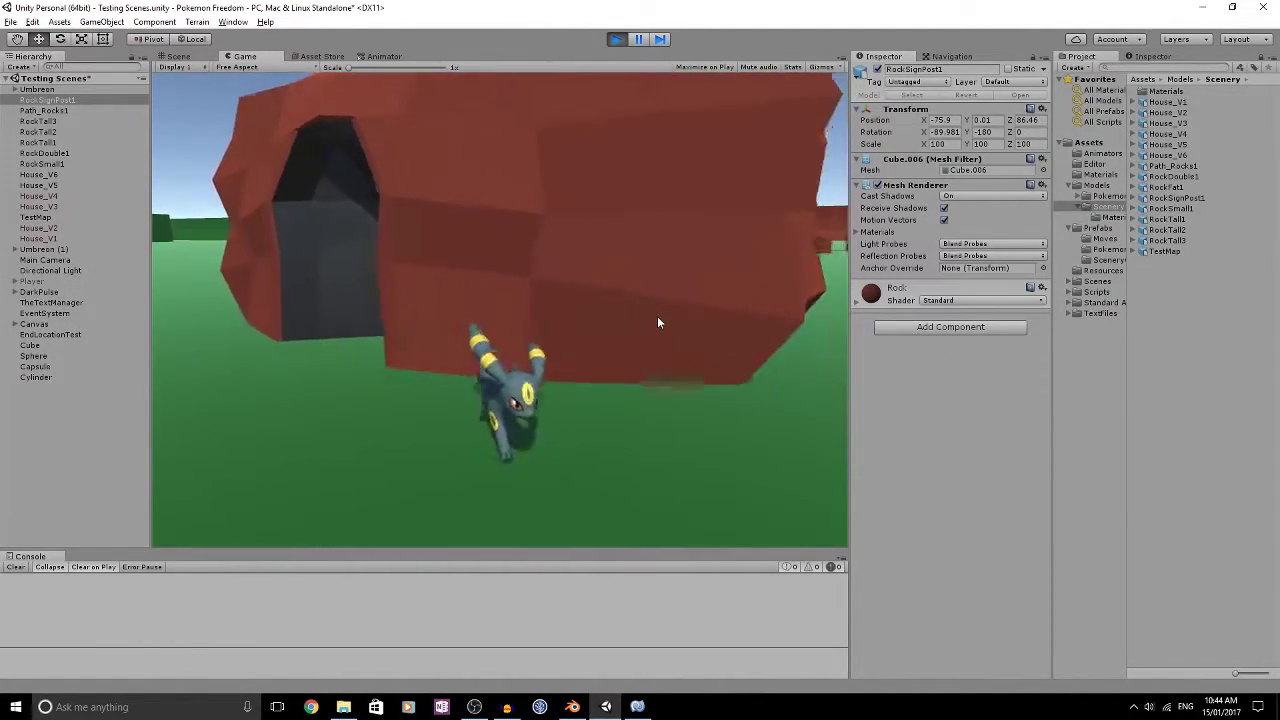
left_click(615, 40)
Step: Switch to Blender and triangulate all faces of the House_V1 mesh, comparing the triangulated and original shapes
left_click(572, 706)
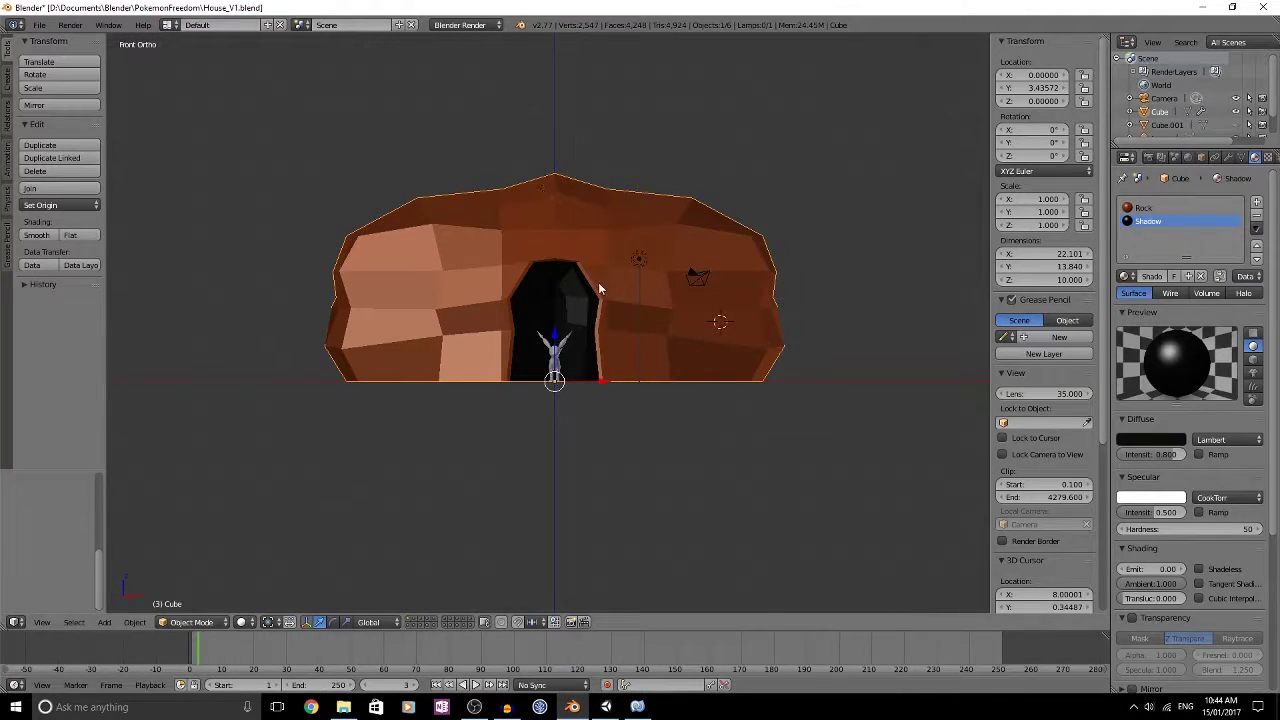
key("Tab")
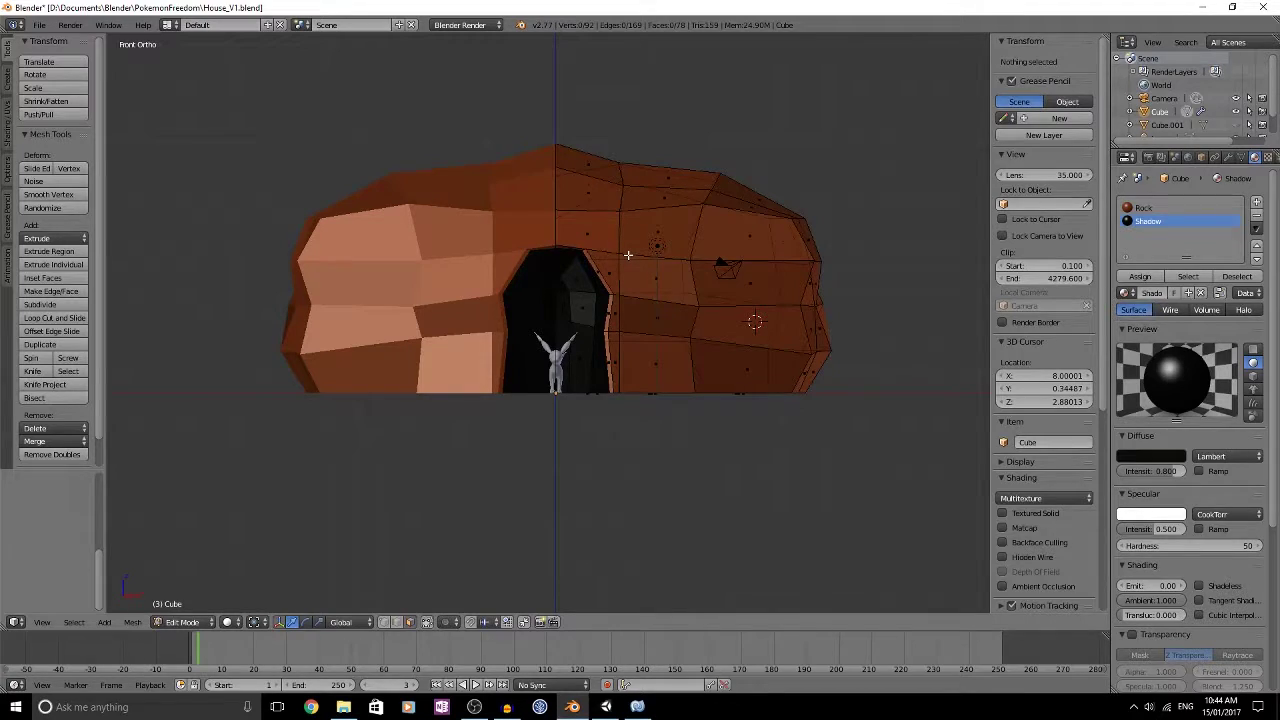
key("a")
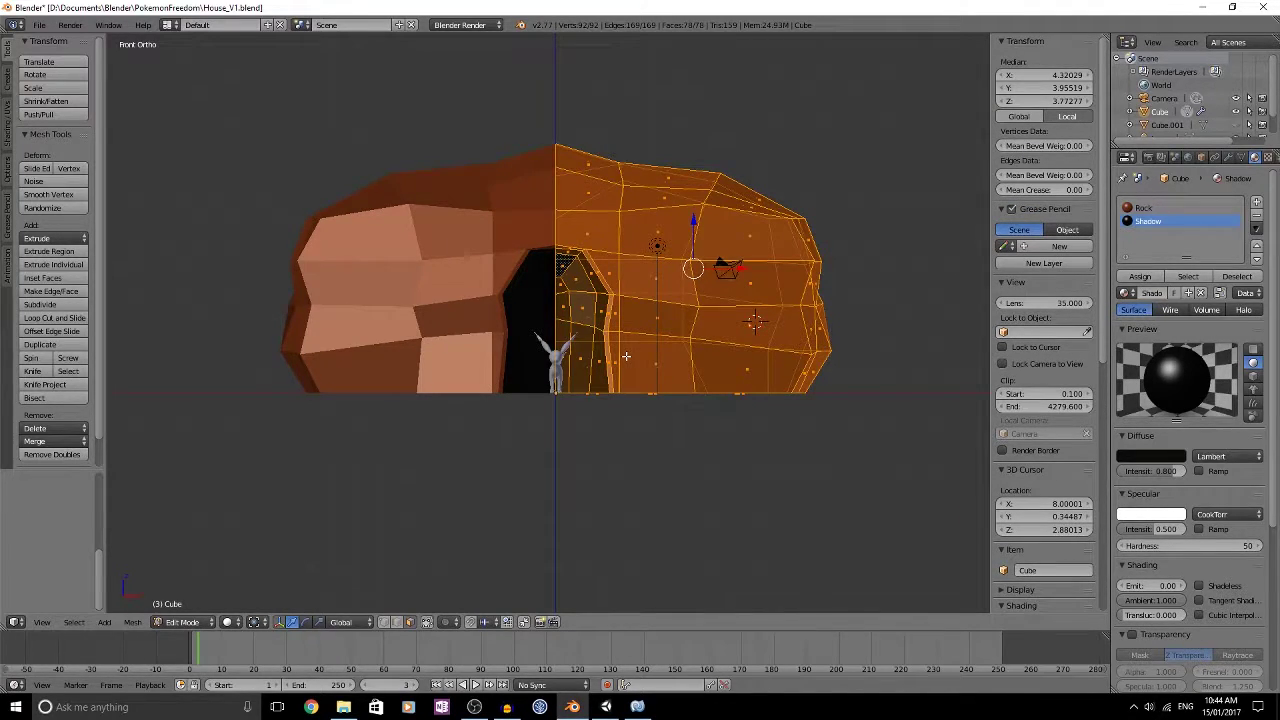
key("ctrl+t")
key("a")
middle_click_drag(691, 271, 754, 353)
key("Tab")
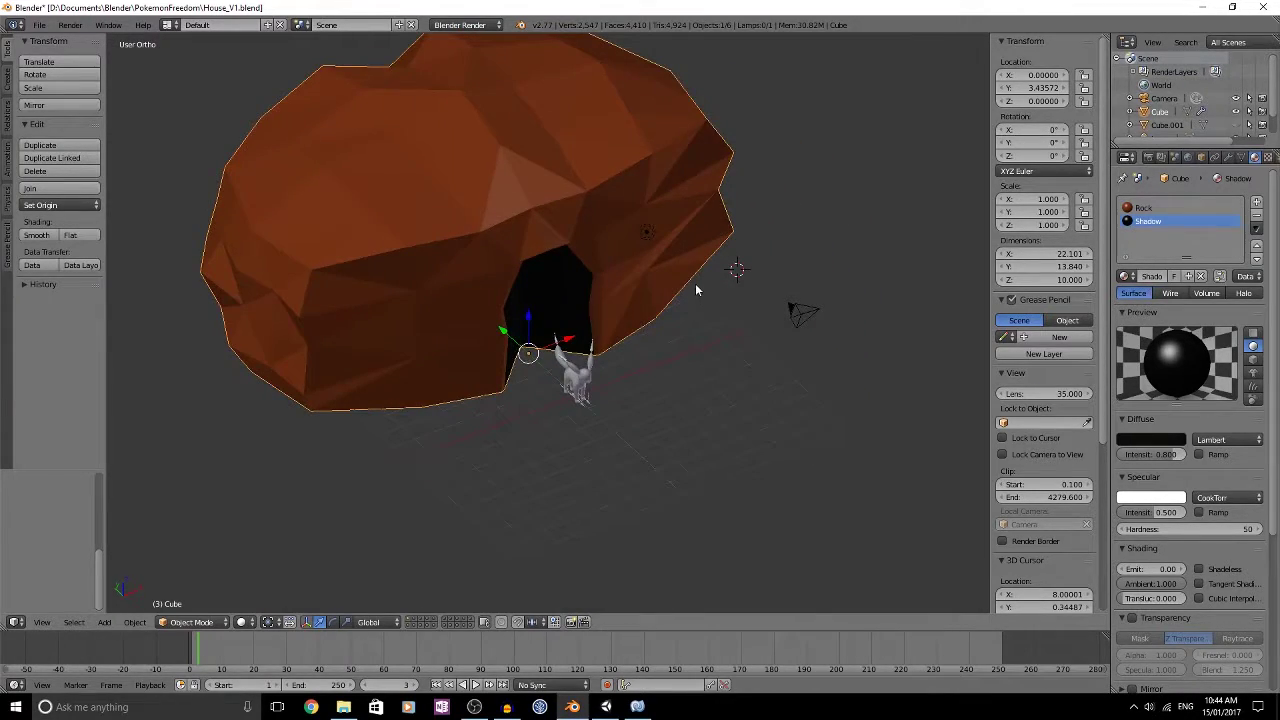
mouse_move(697, 290)
middle_mouse_down()
mouse_move(594, 237)
mouse_move(687, 276)
middle_mouse_up()
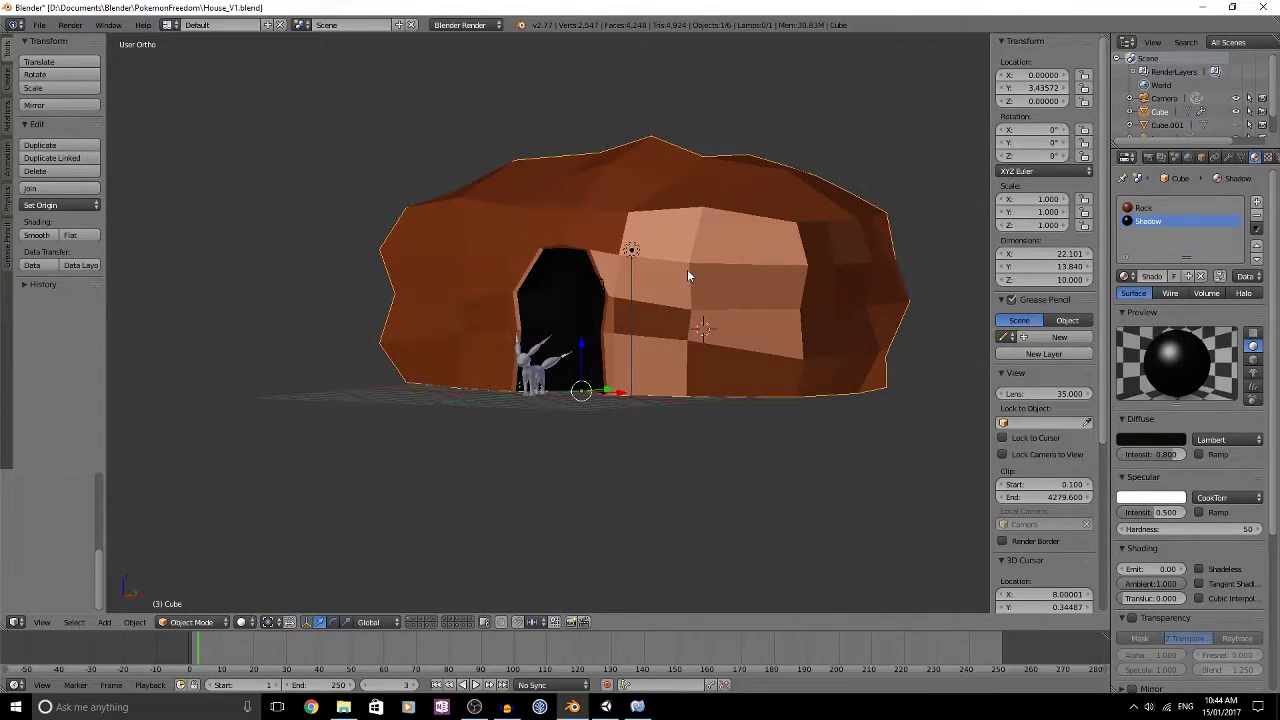
key("ctrl+z")
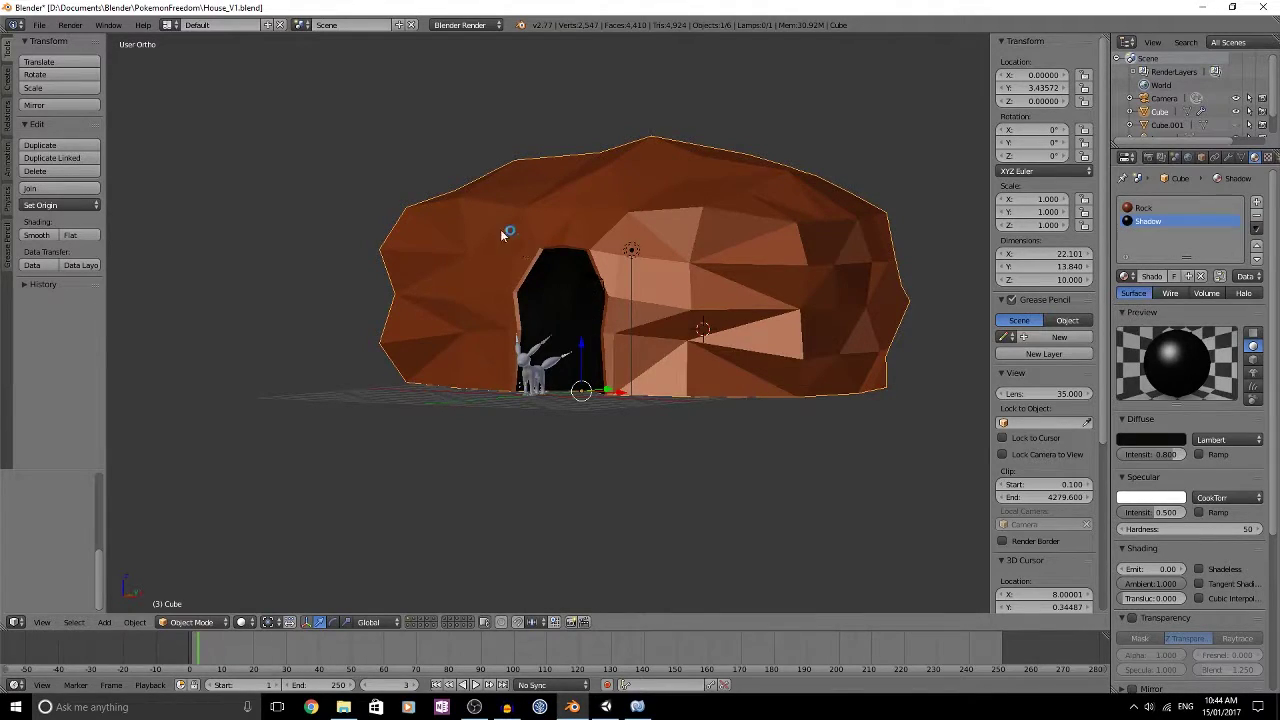
Step: Export the selected house as FBX with the Blendertounity preset, overwriting House_V1.fbx in the project's Scenery folder
left_click(39, 24)
mouse_move(115, 281)
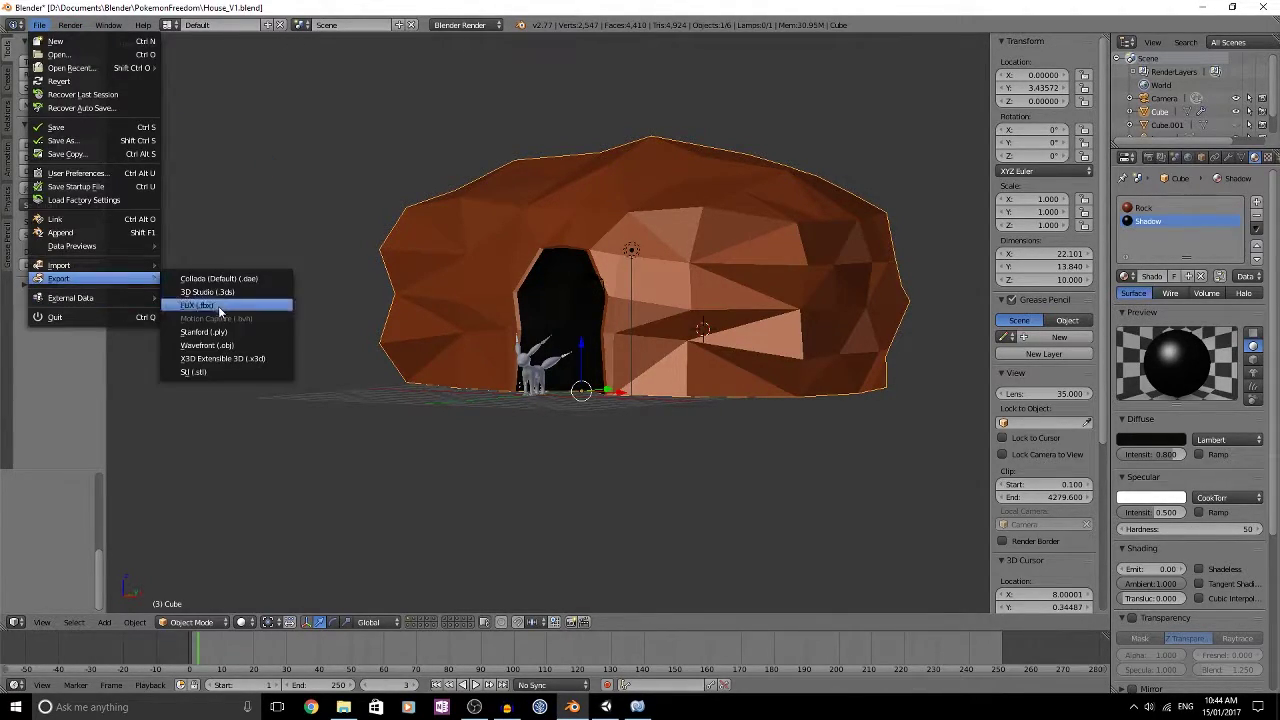
left_click(220, 307)
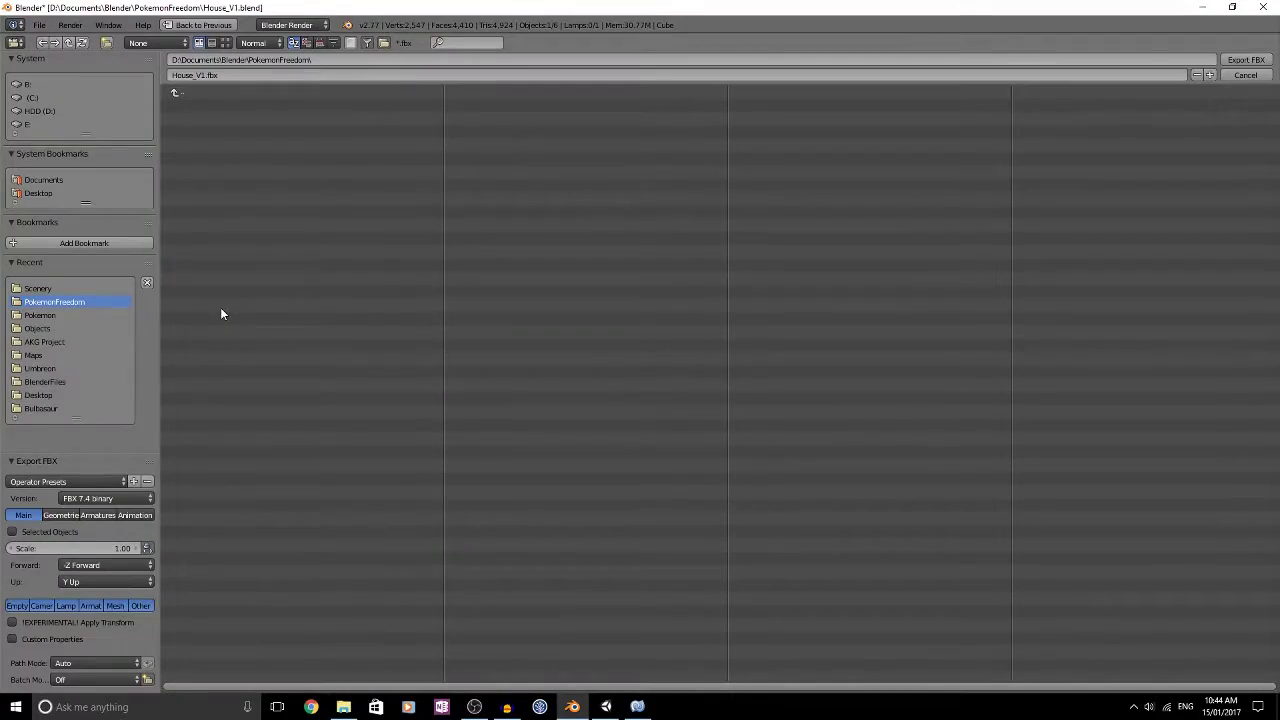
left_click(62, 290)
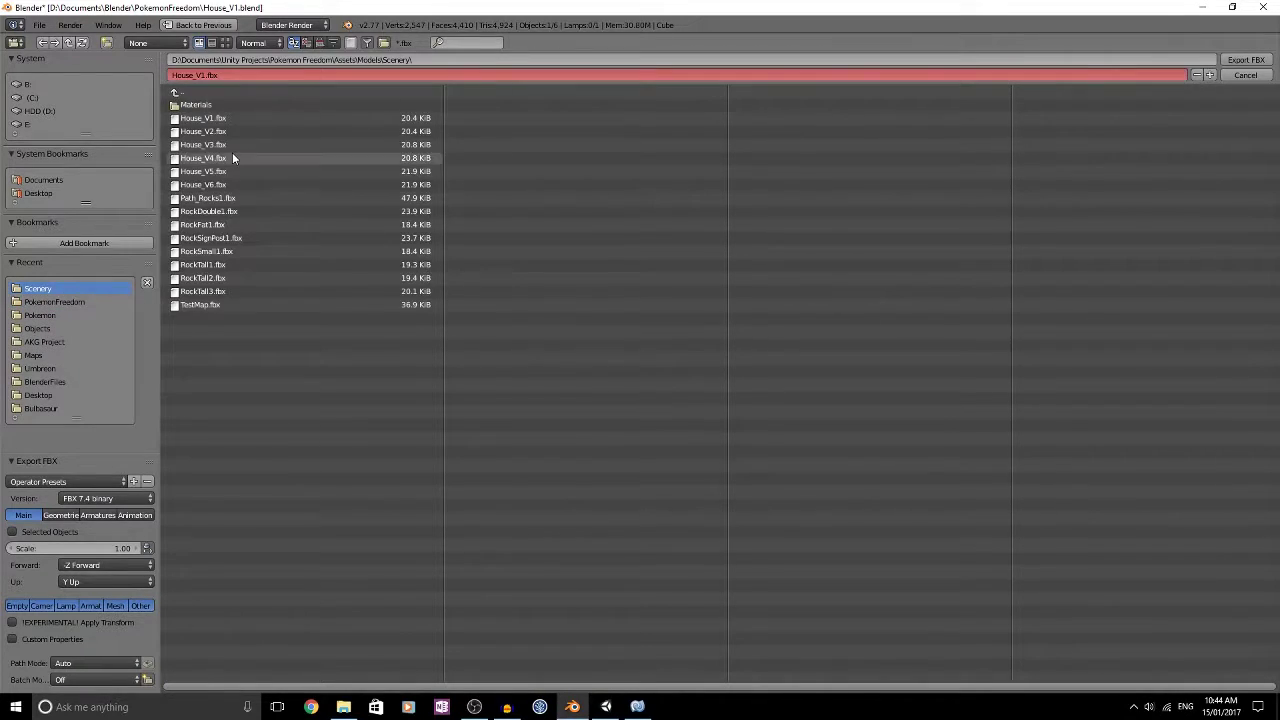
left_click(104, 479)
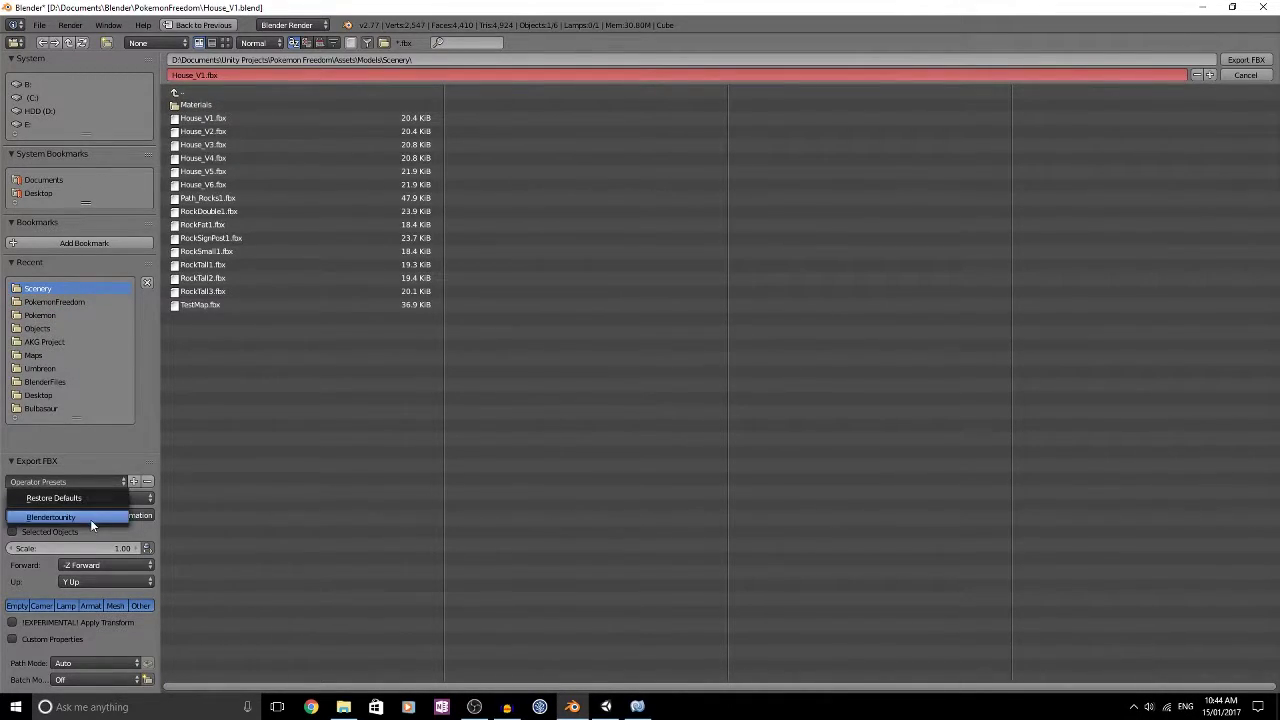
left_click(47, 518)
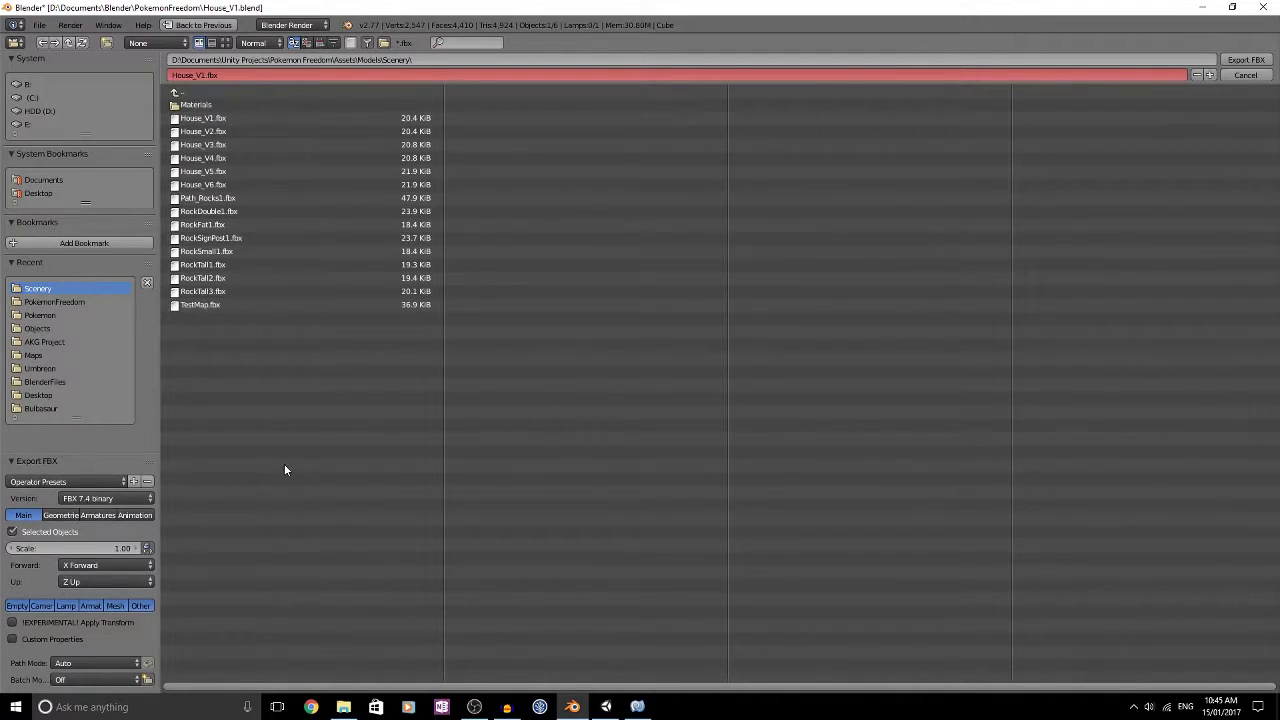
left_click(78, 565)
left_click(93, 568)
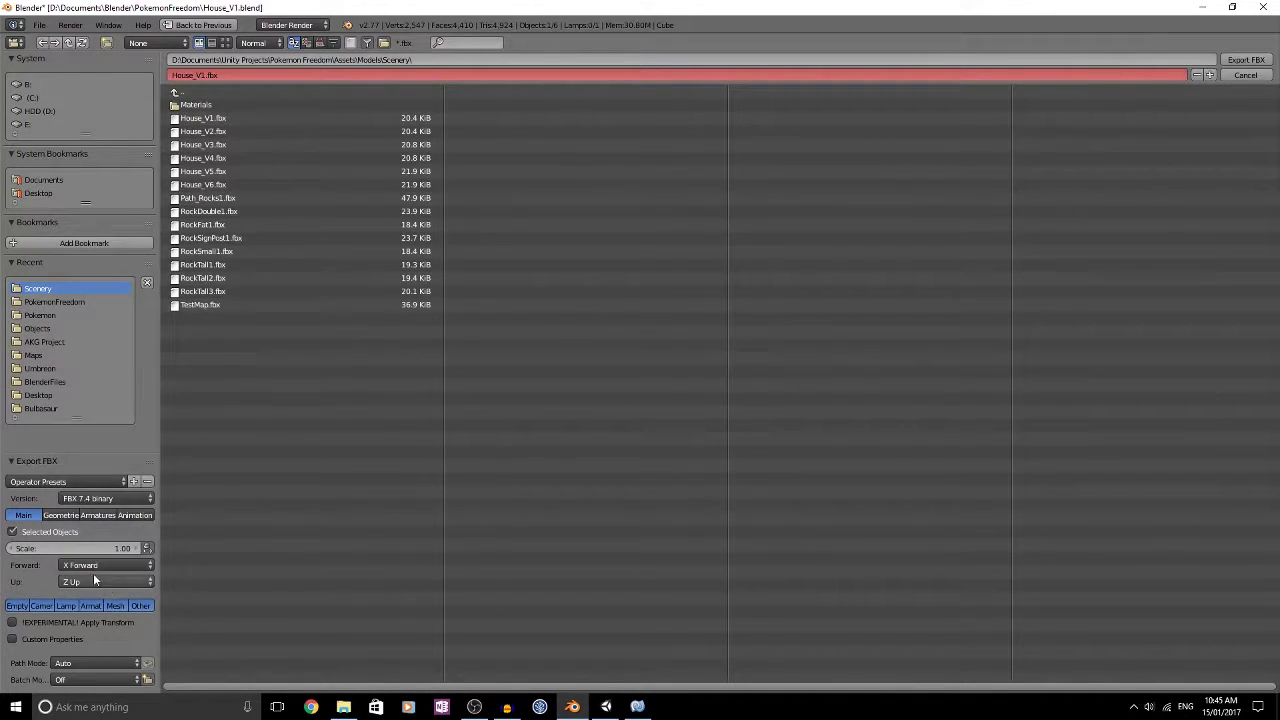
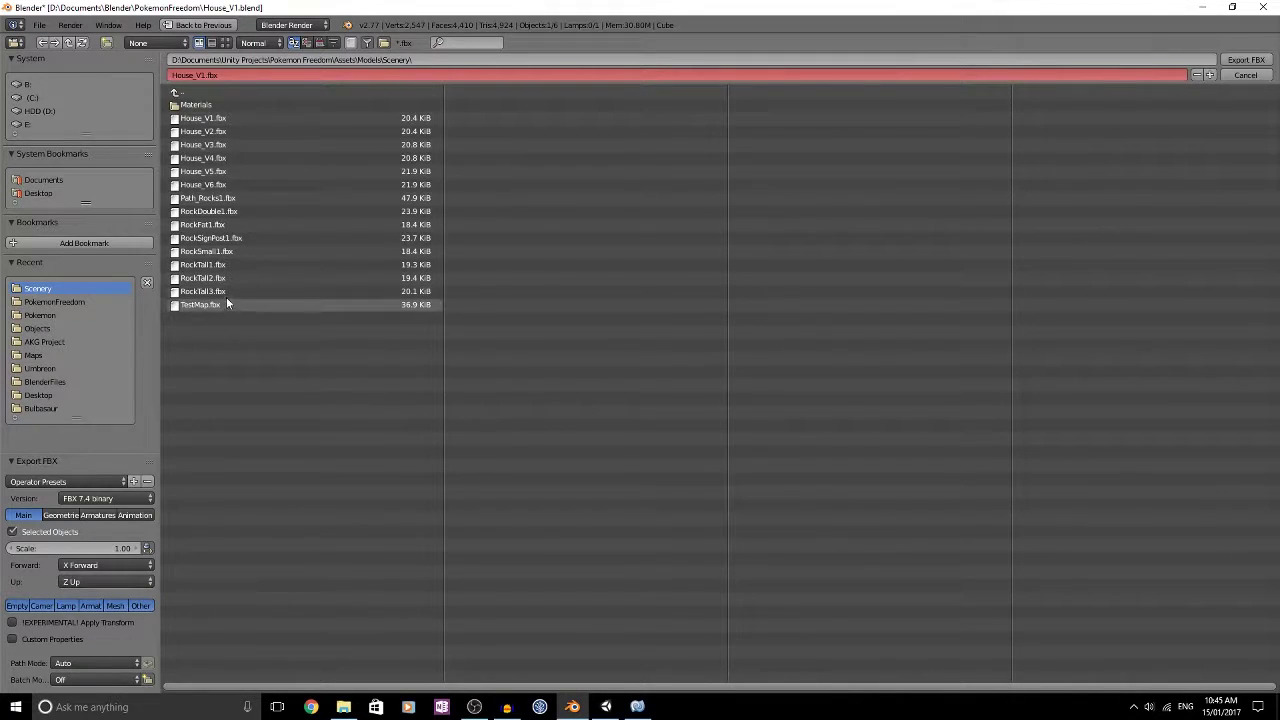
double_click(204, 119)
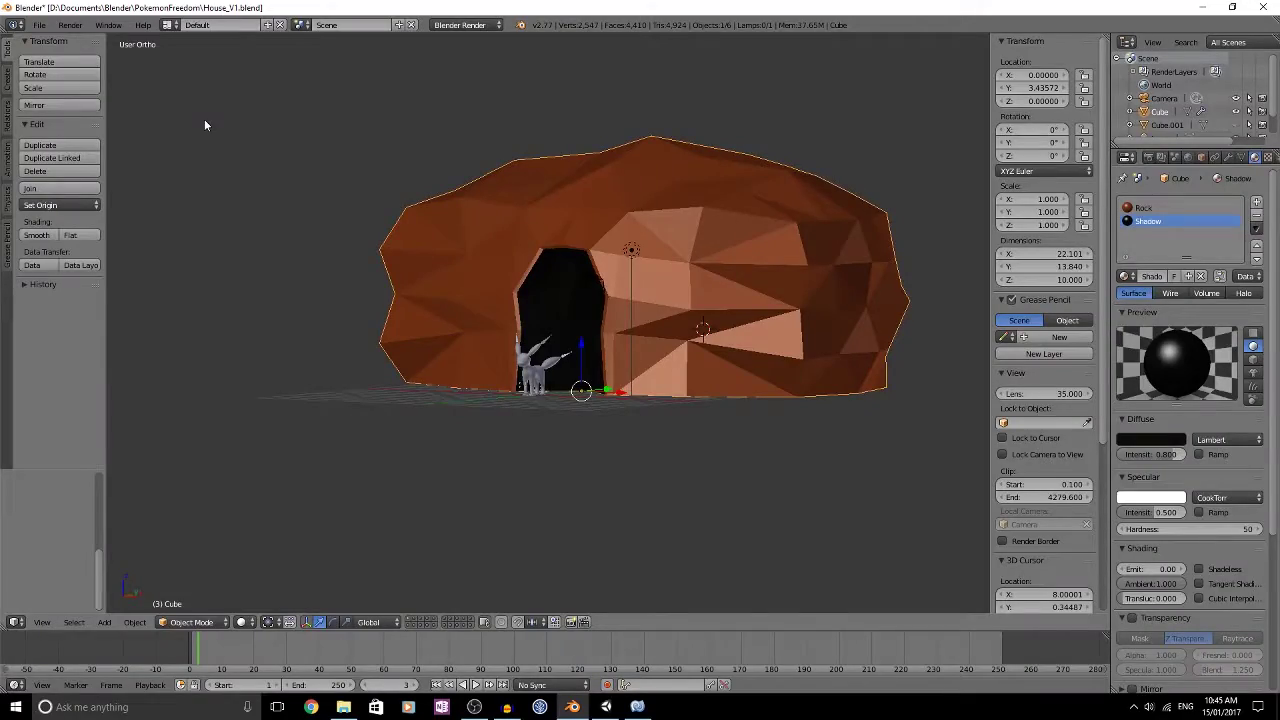
Step: Switch to Unity and examine the re-exported triangulated house up close, from the front and from above
left_click(605, 706)
scroll(515, 291, "up", 12)
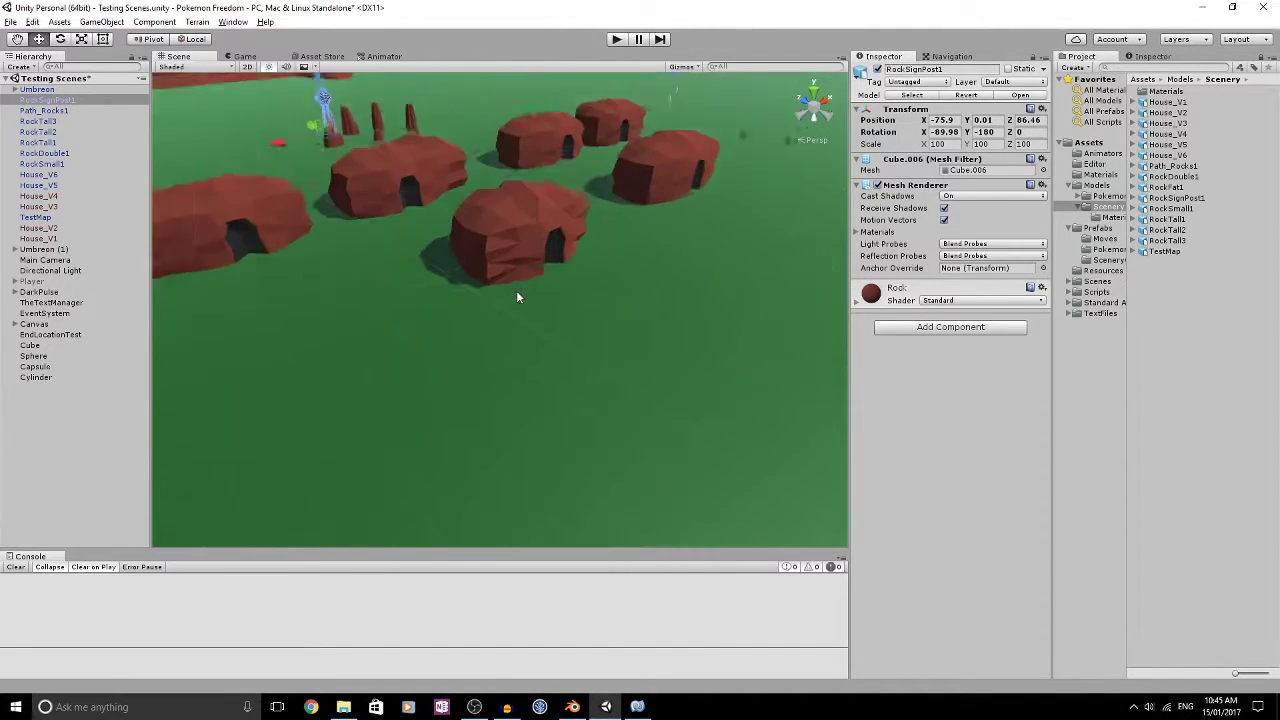
right_click_drag(612, 262, 556, 208)
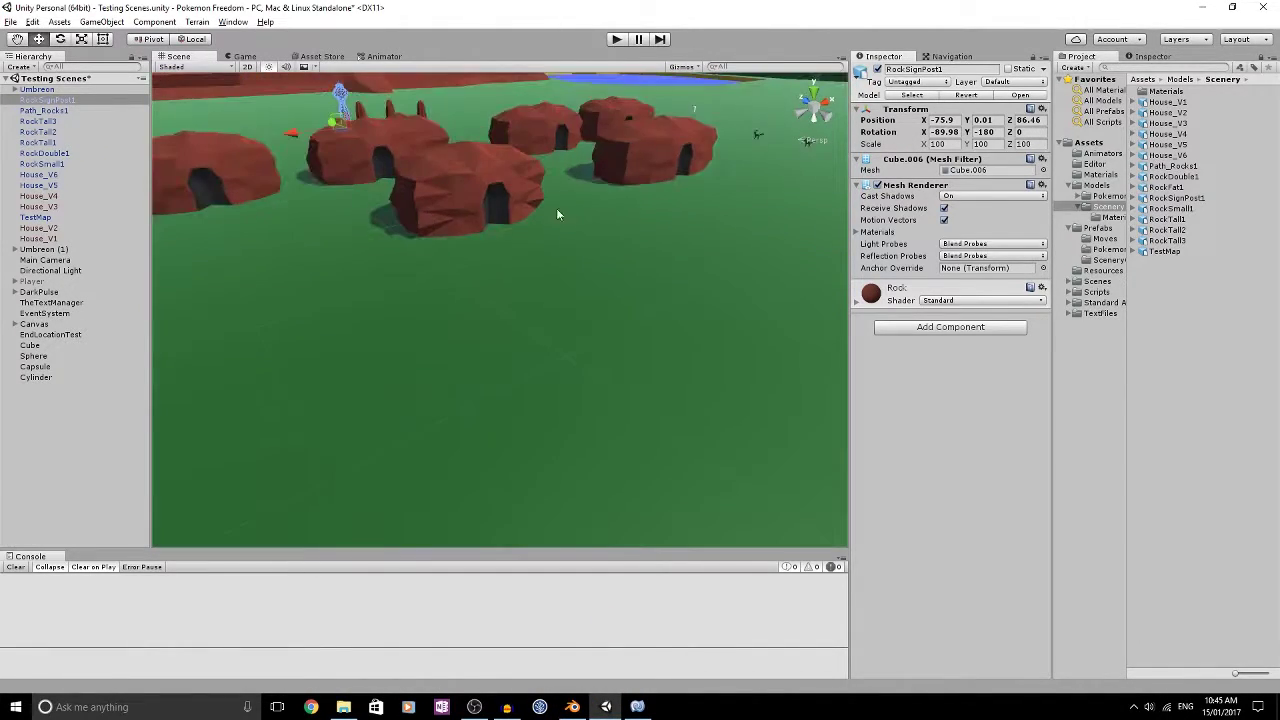
left_click(506, 202)
key("f")
left_click_drag(601, 322, 500, 150, "alt")
left_click(622, 146)
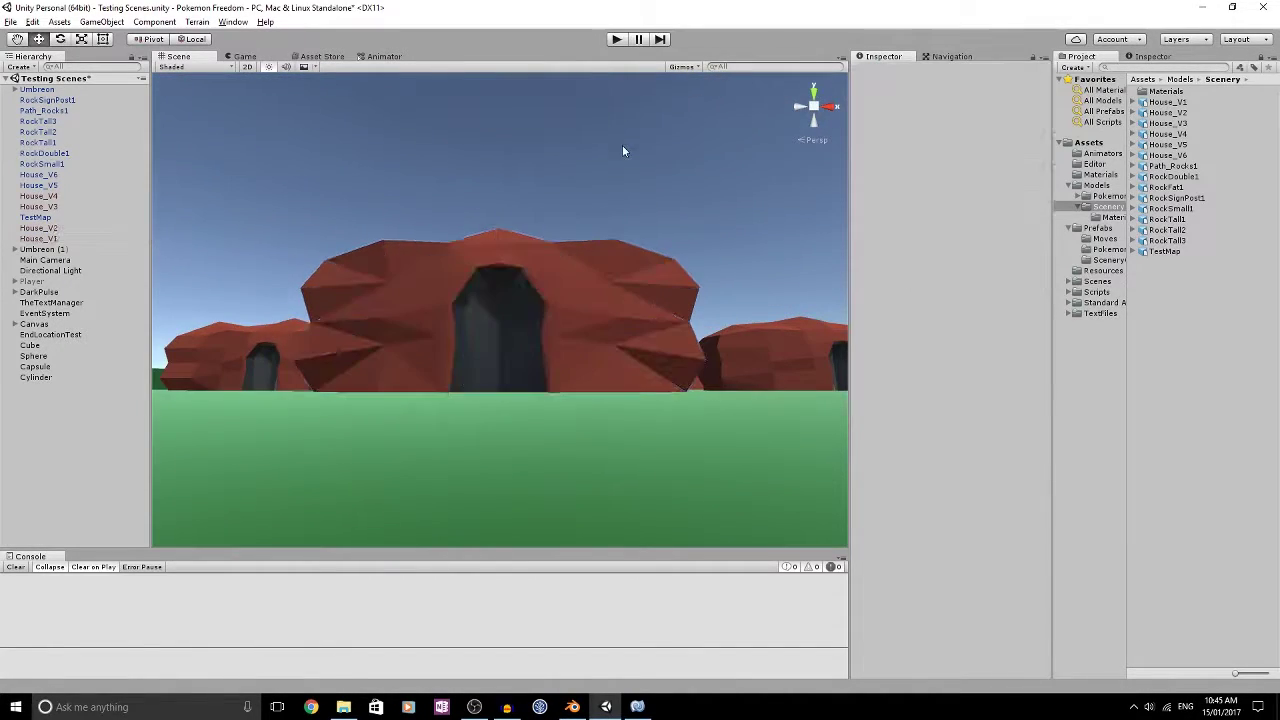
left_click_drag(622, 146, 594, 276, "alt")
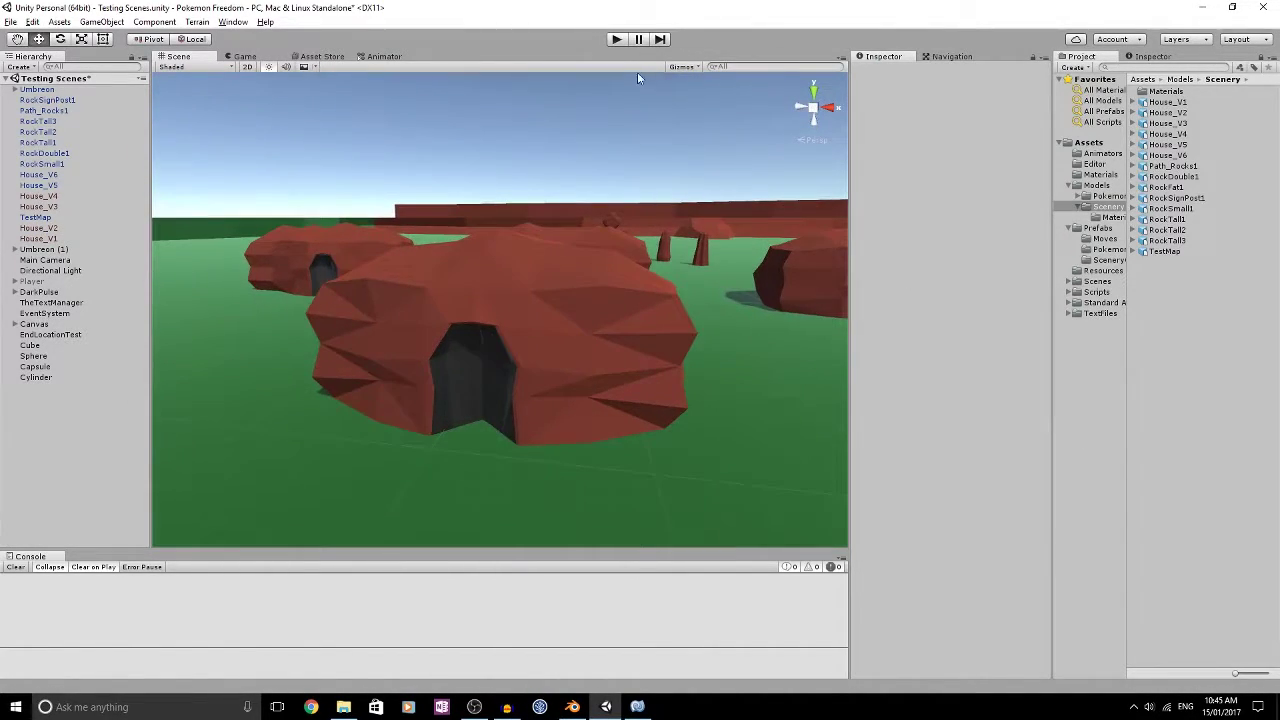
Step: Start a play test and run Umbreon past the rock houses up to the triangulated house's doorway
left_click(619, 41)
key("w")
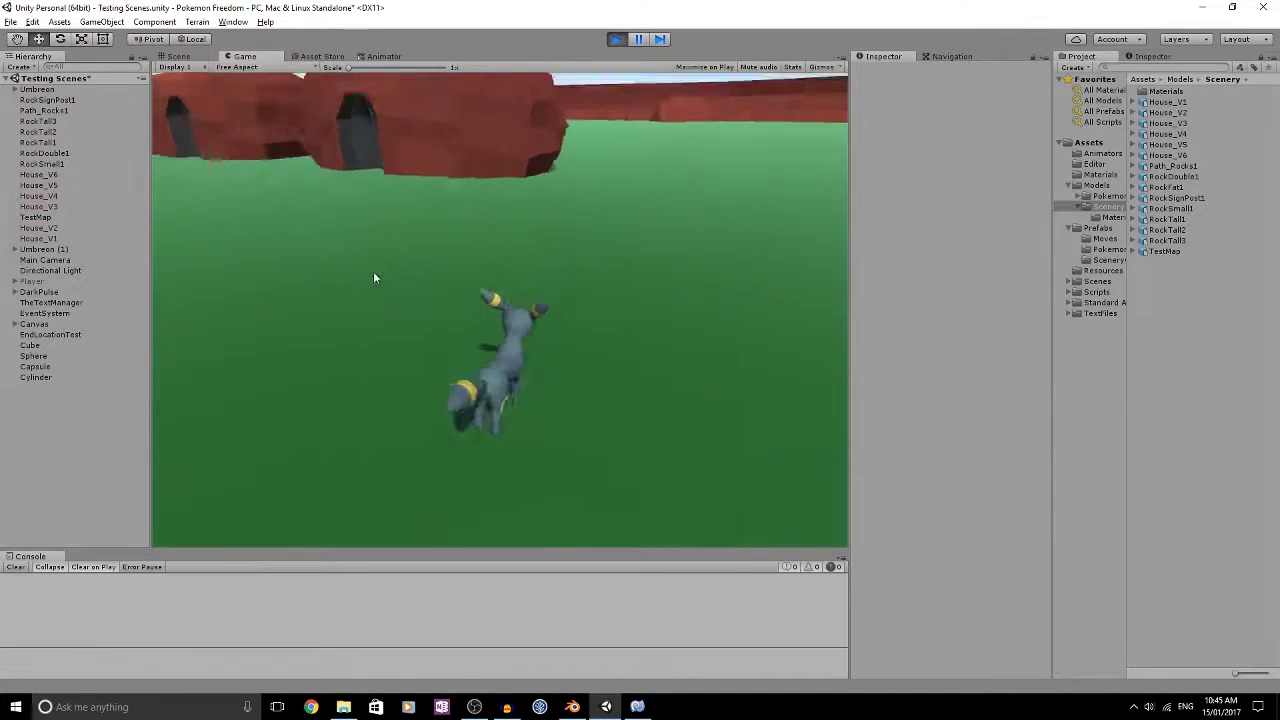
key("a")
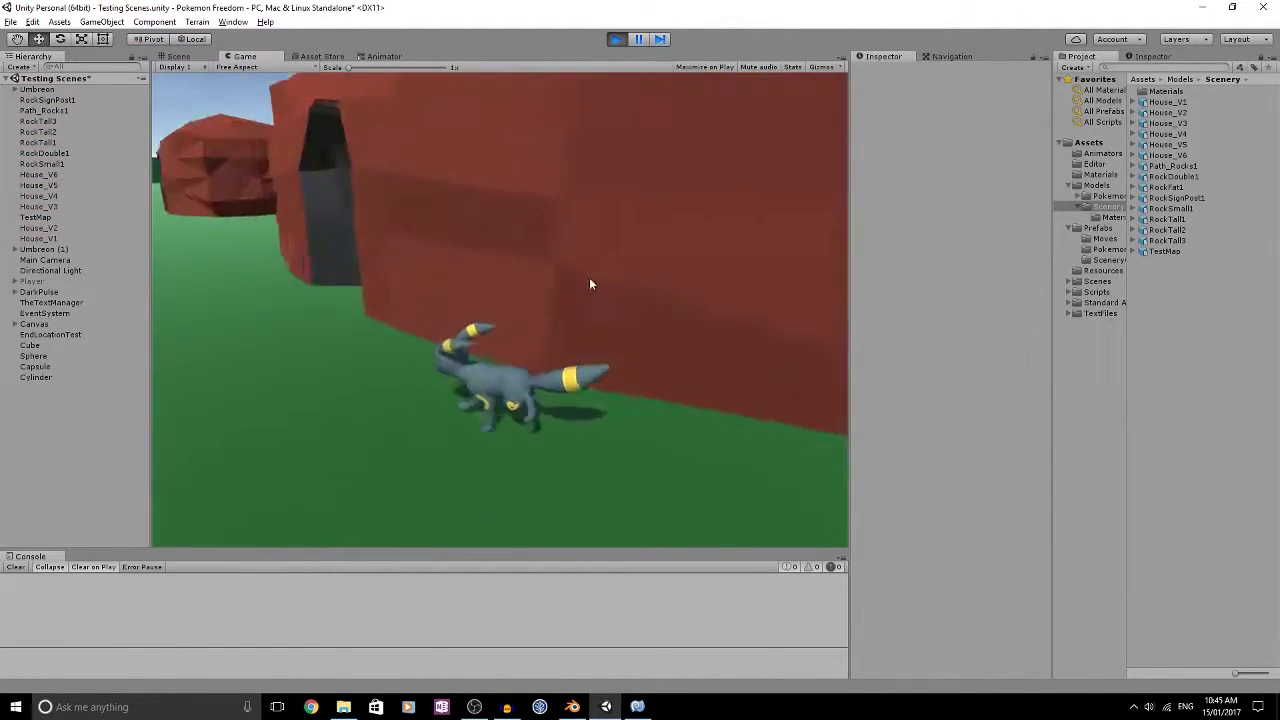
key("a")
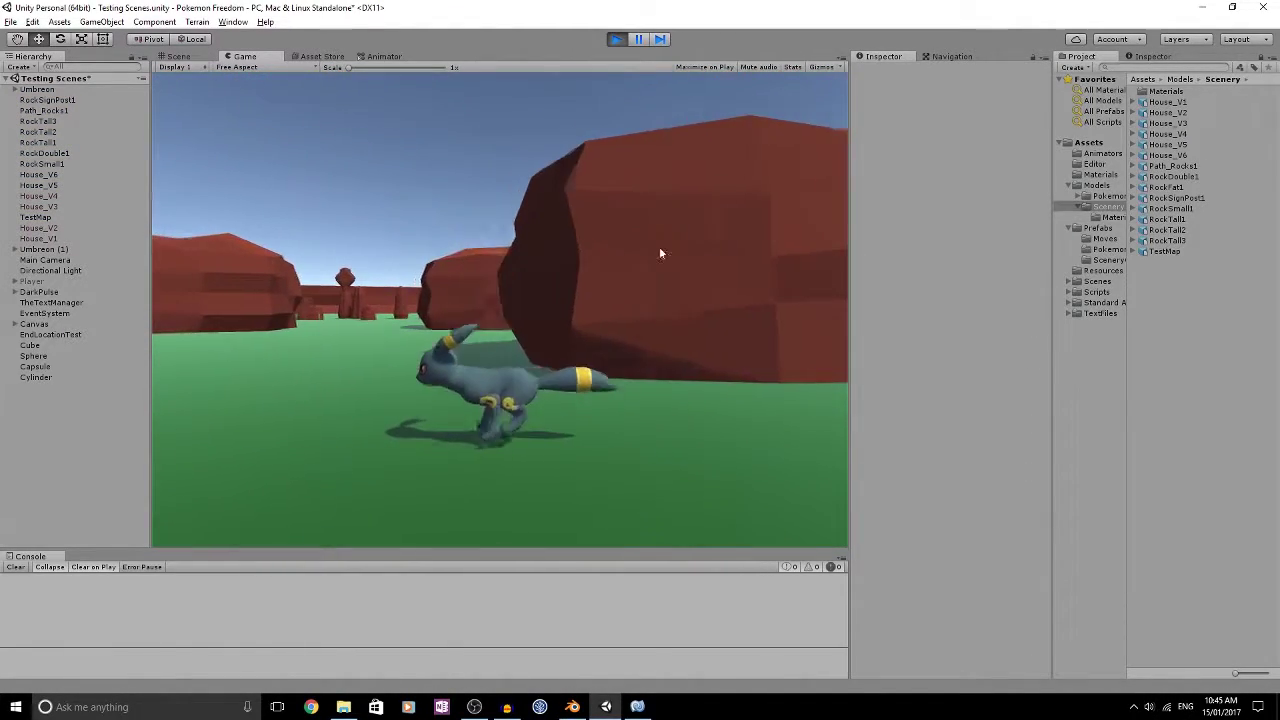
key("a")
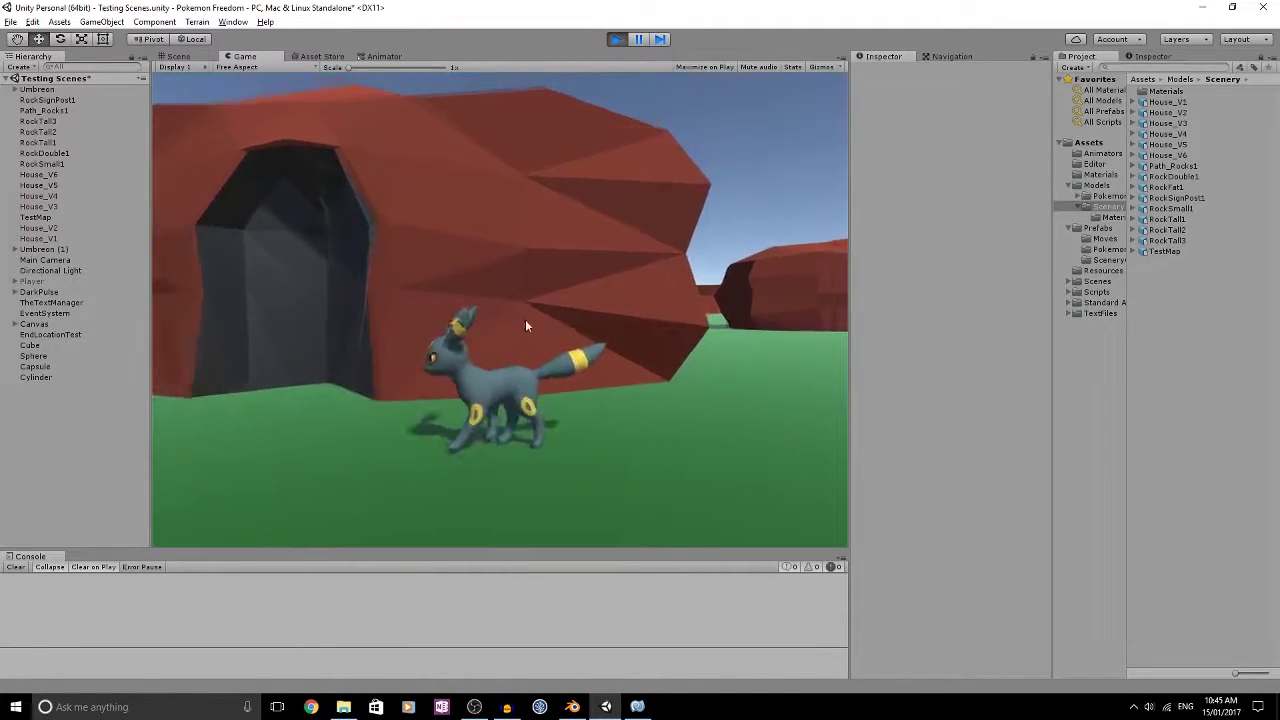
key("d")
key("s")
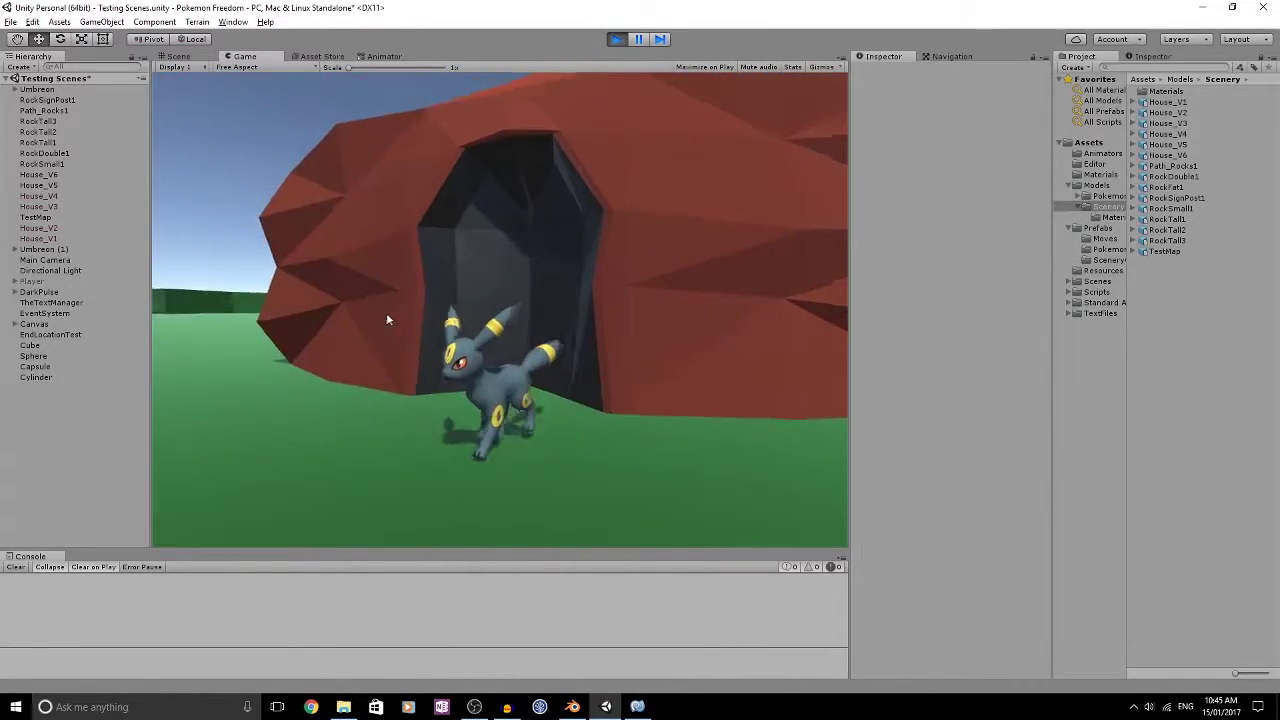
key("a")
key("w")
key("w")
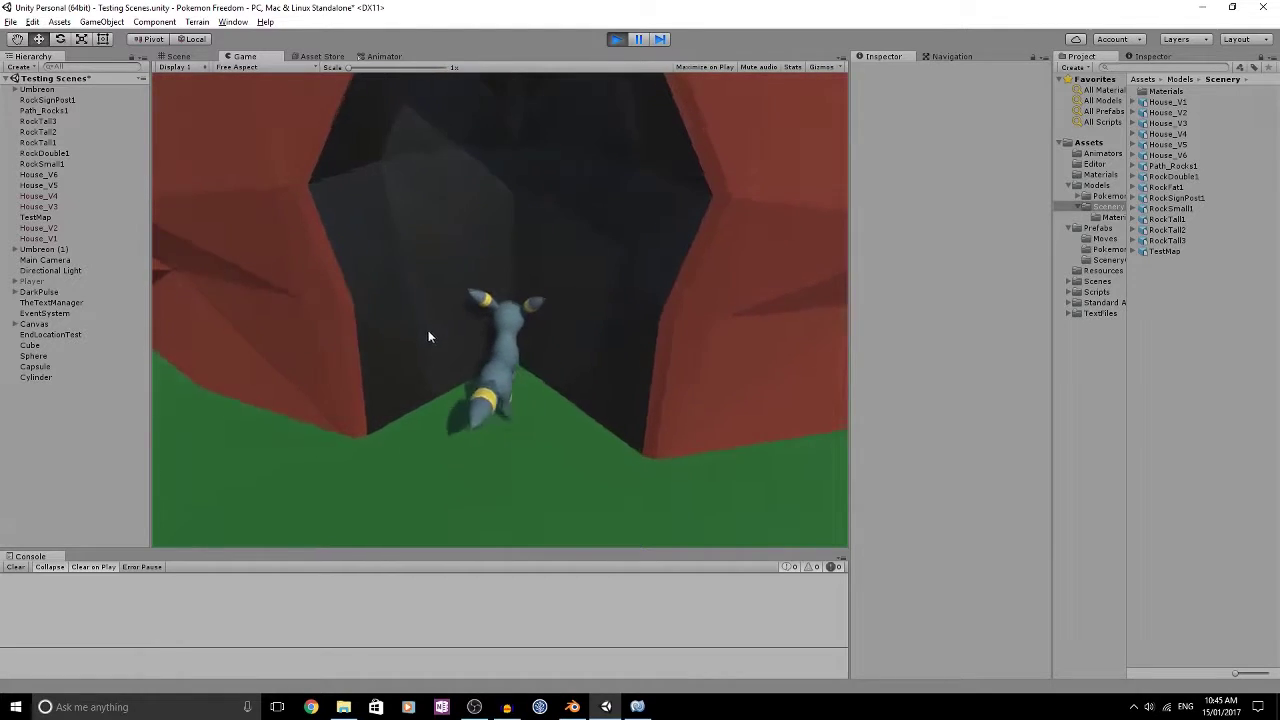
Step: Back Umbreon out of the doorway and circle the triangulated house to examine its faceted side and rear walls
key("s")
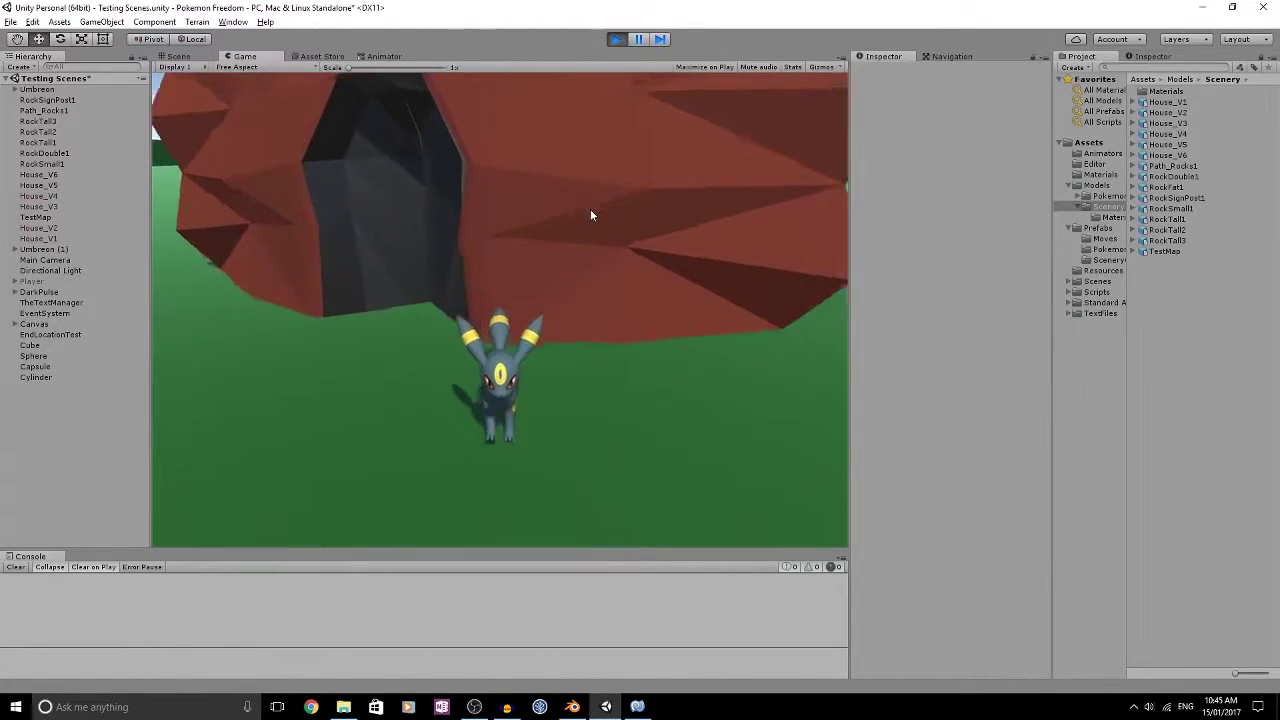
key("d")
key("s")
key("a")
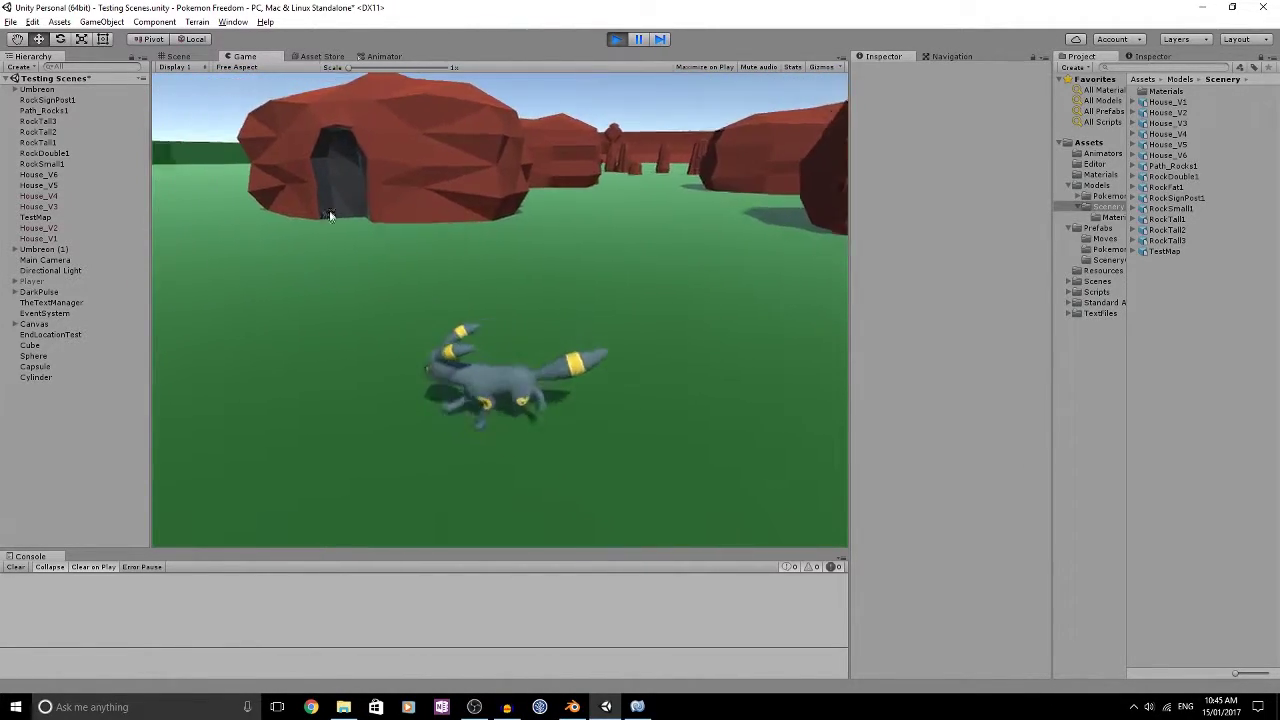
key("w")
key("d")
key("d")
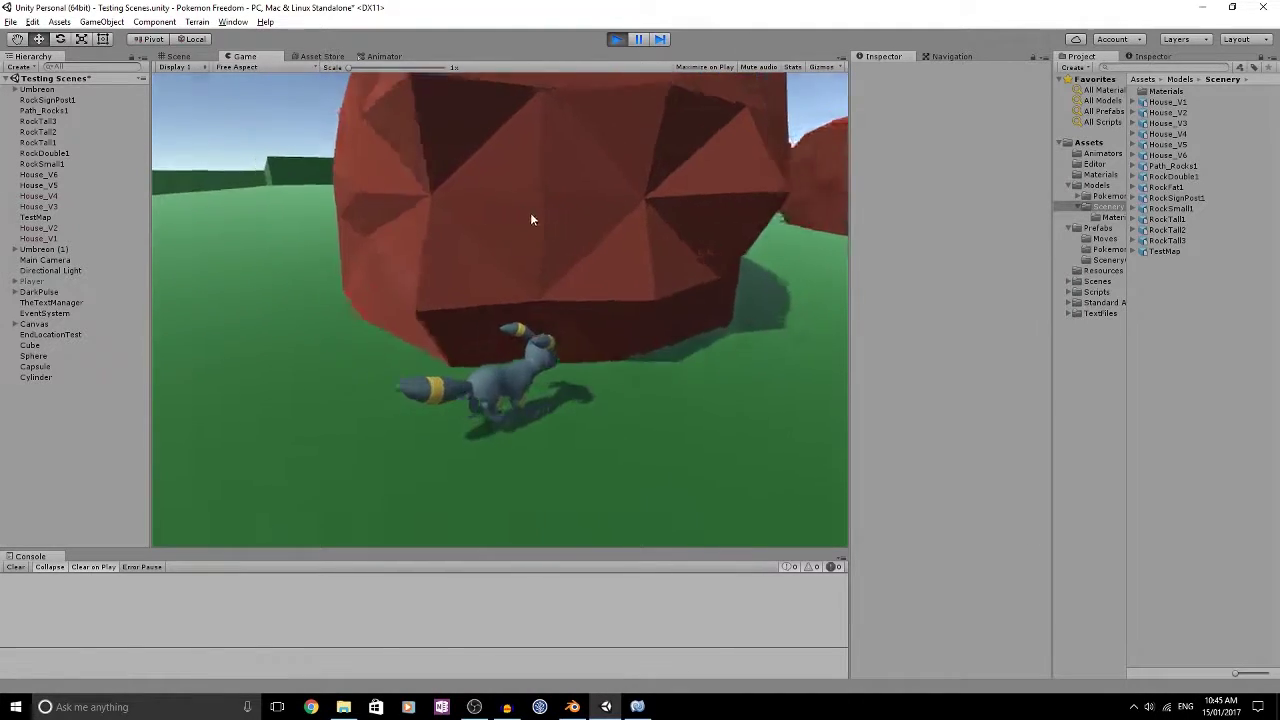
key("s")
key("w")
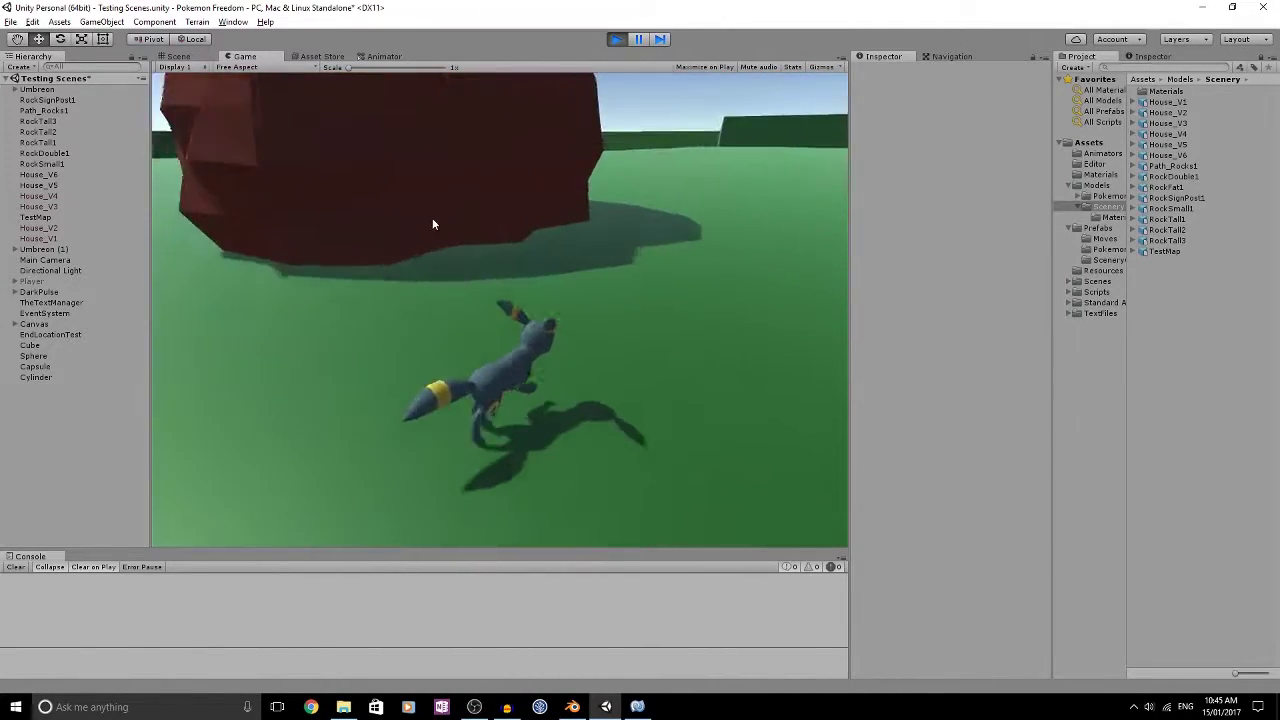
key("d")
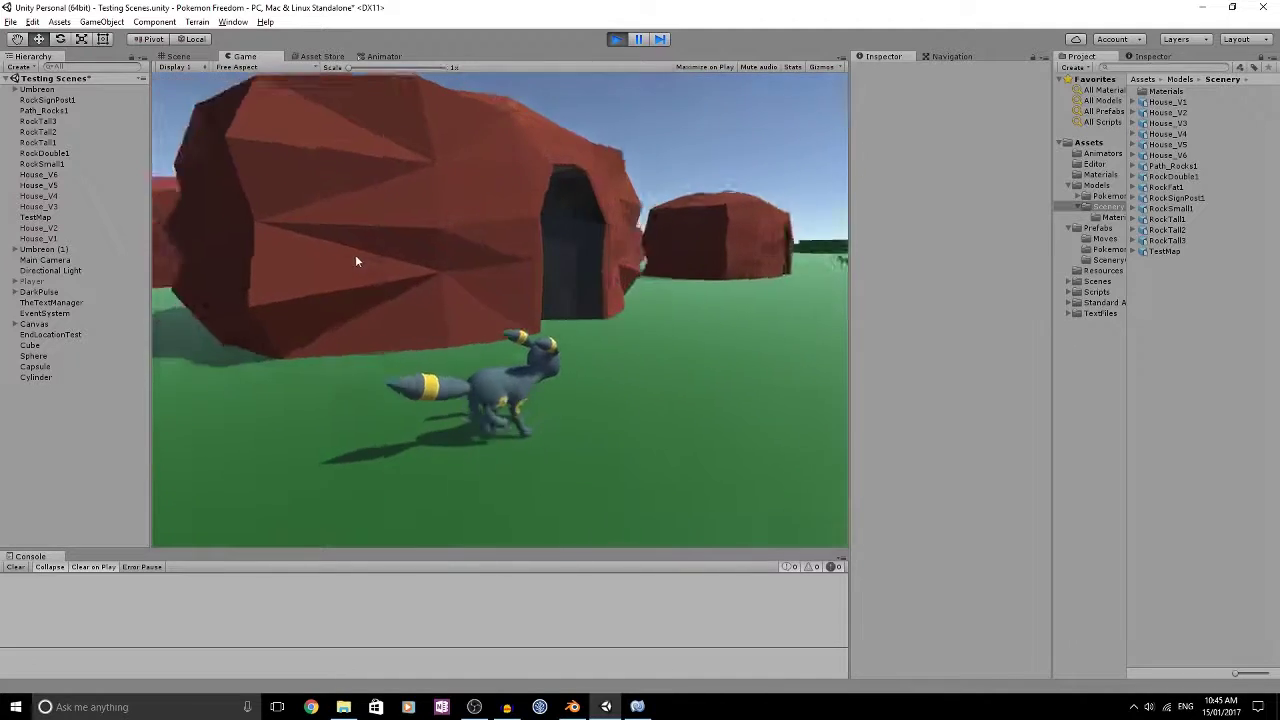
Step: Run Umbreon across the front of the triangulated house to compare its facets with the neighbouring houses from a distance
key("s")
key("a")
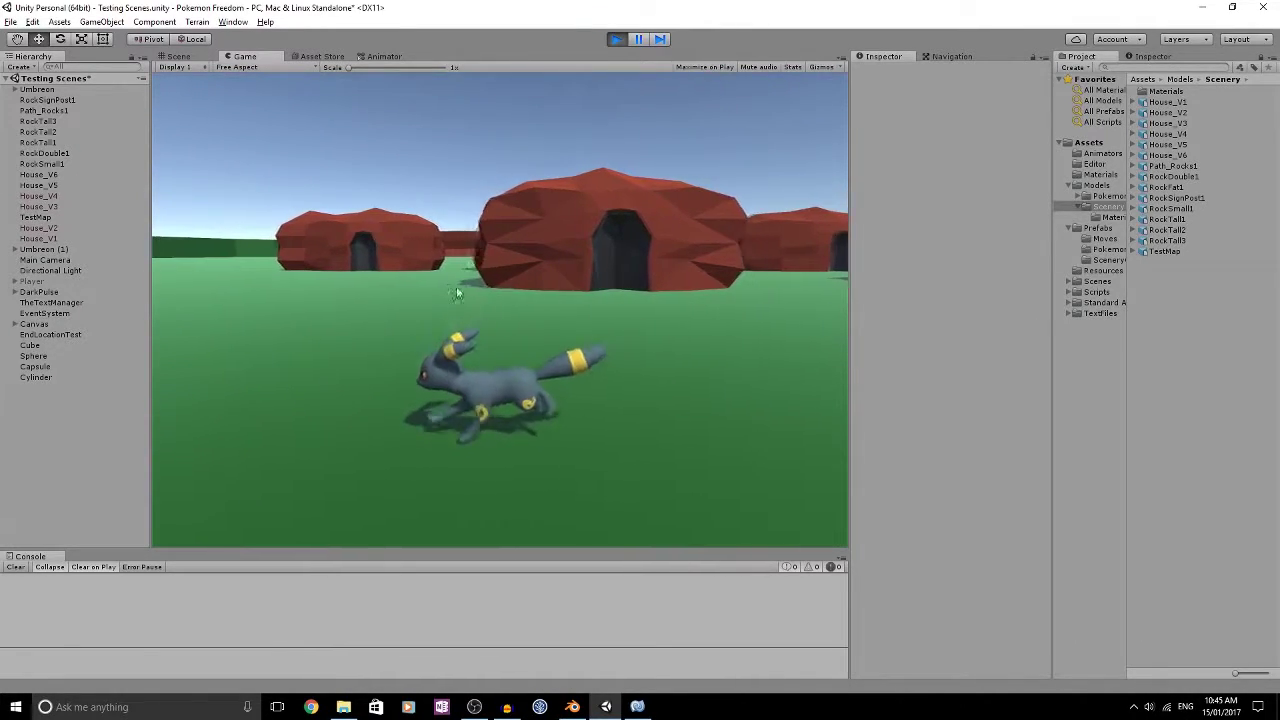
key("w")
key("d")
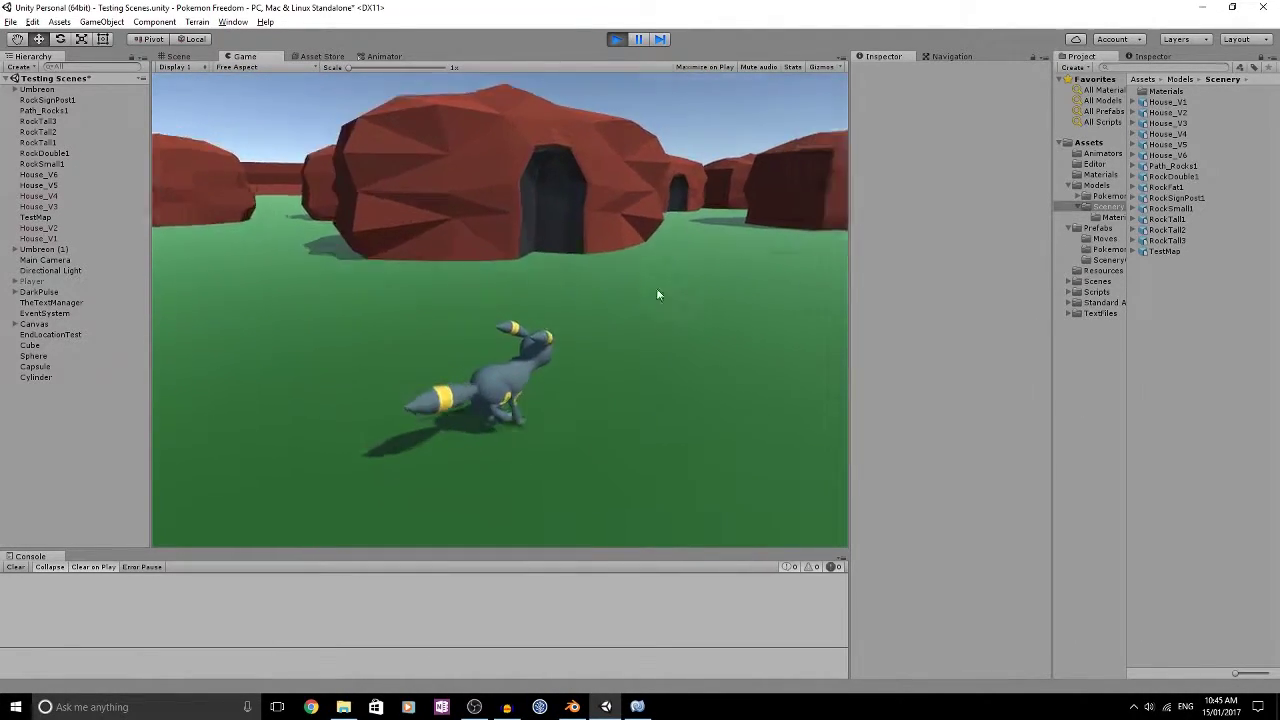
key("d")
key("w")
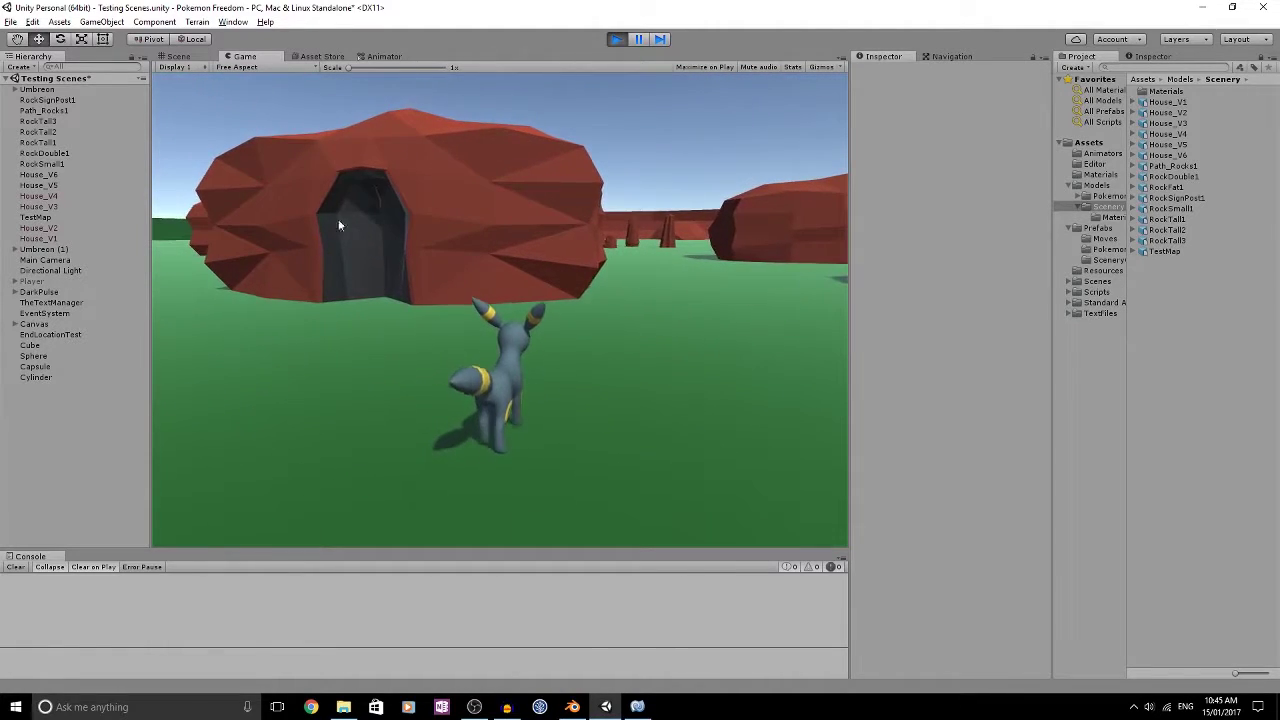
key("d")
key("a")
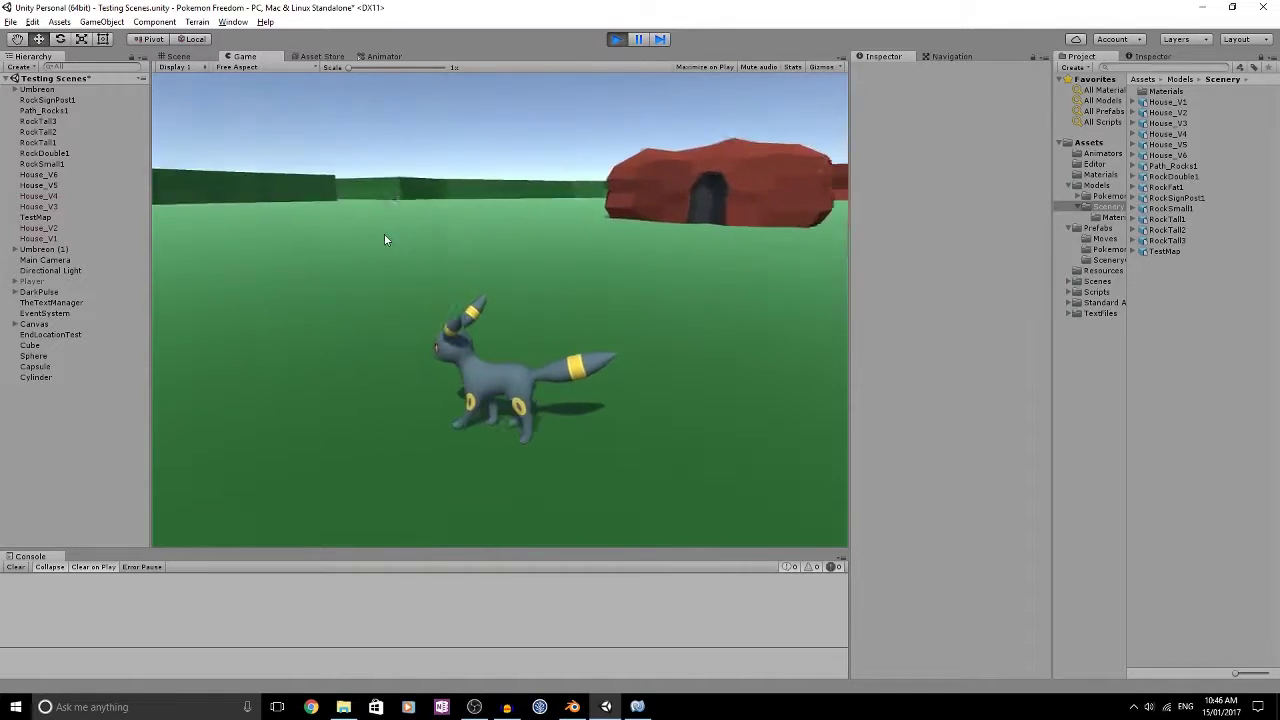
Step: Run Umbreon between the rock houses and past the white capsule to the group of standing rocks
key("w")
key("d")
key("w")
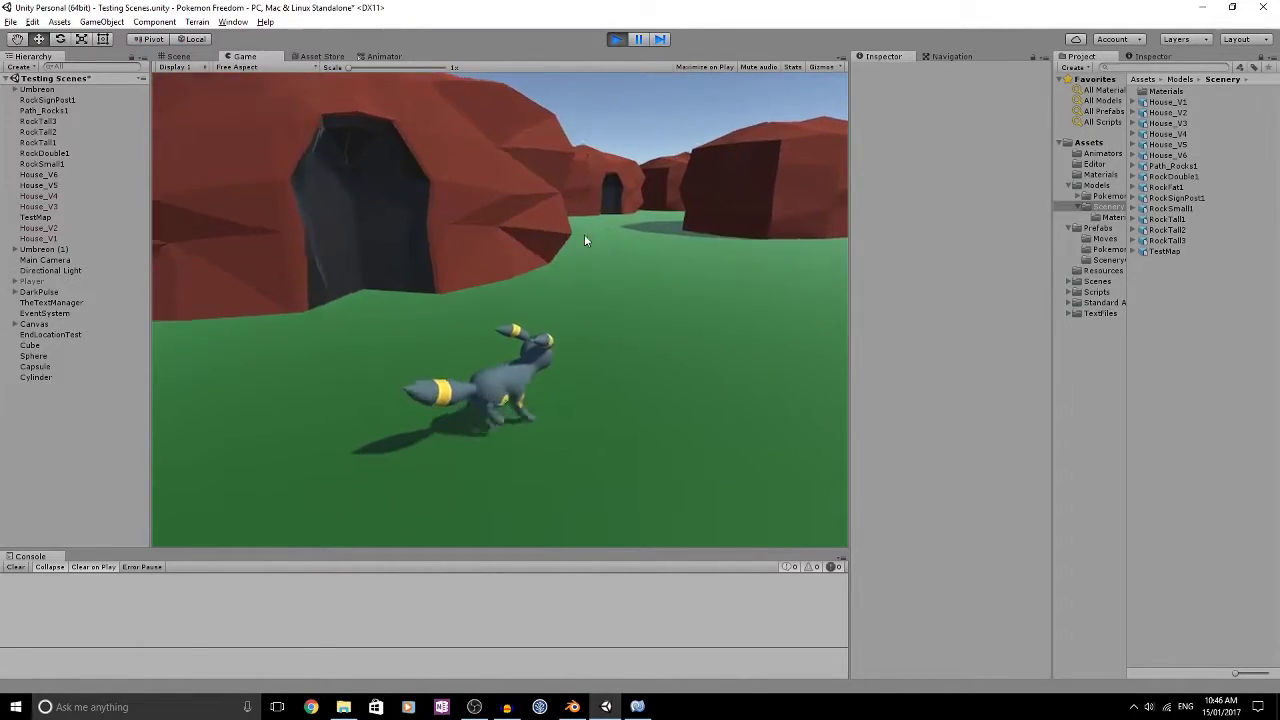
key("w")
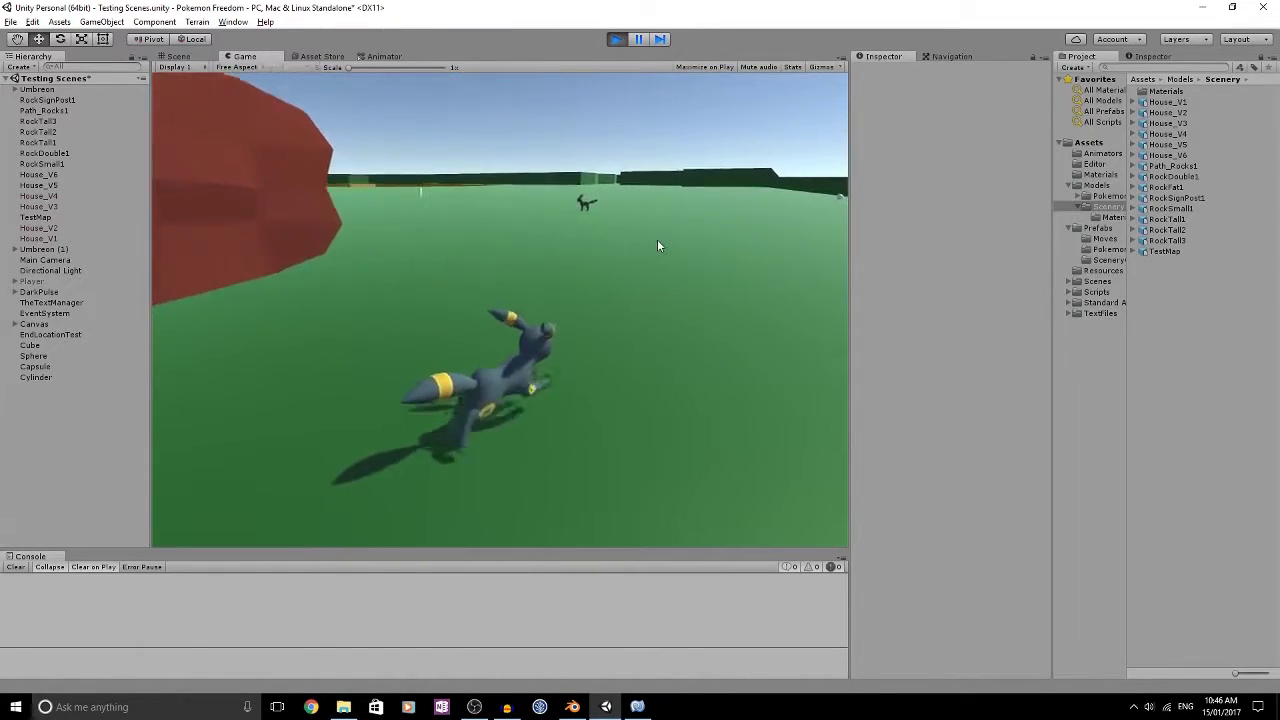
key("w")
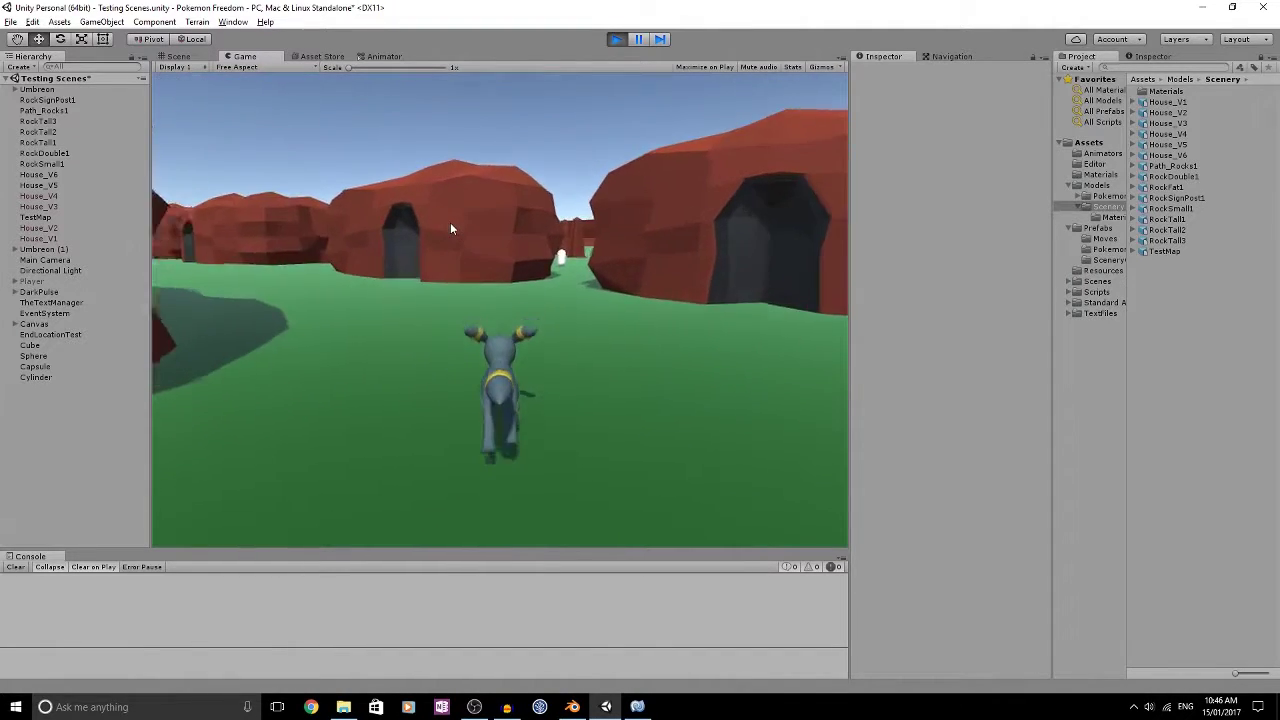
key("w")
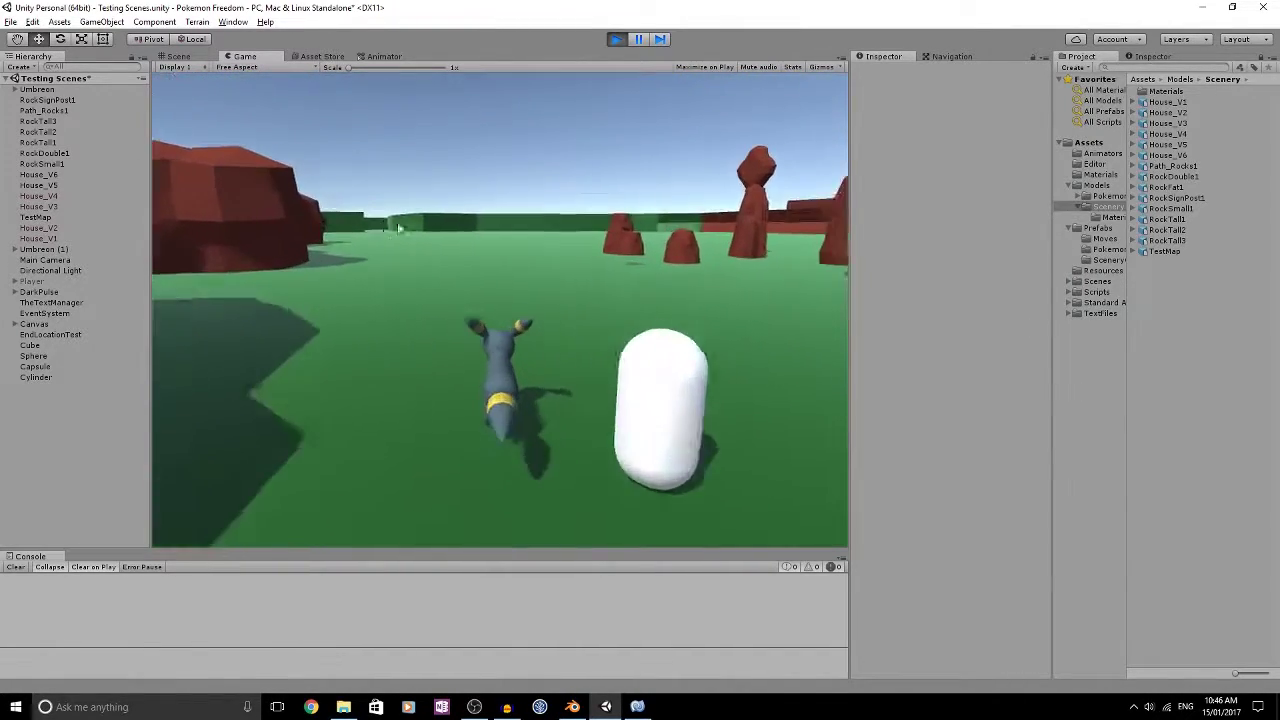
key("w")
Step: Walk Umbreon over the path rocks and among the standing rocks to inspect them
key("s")
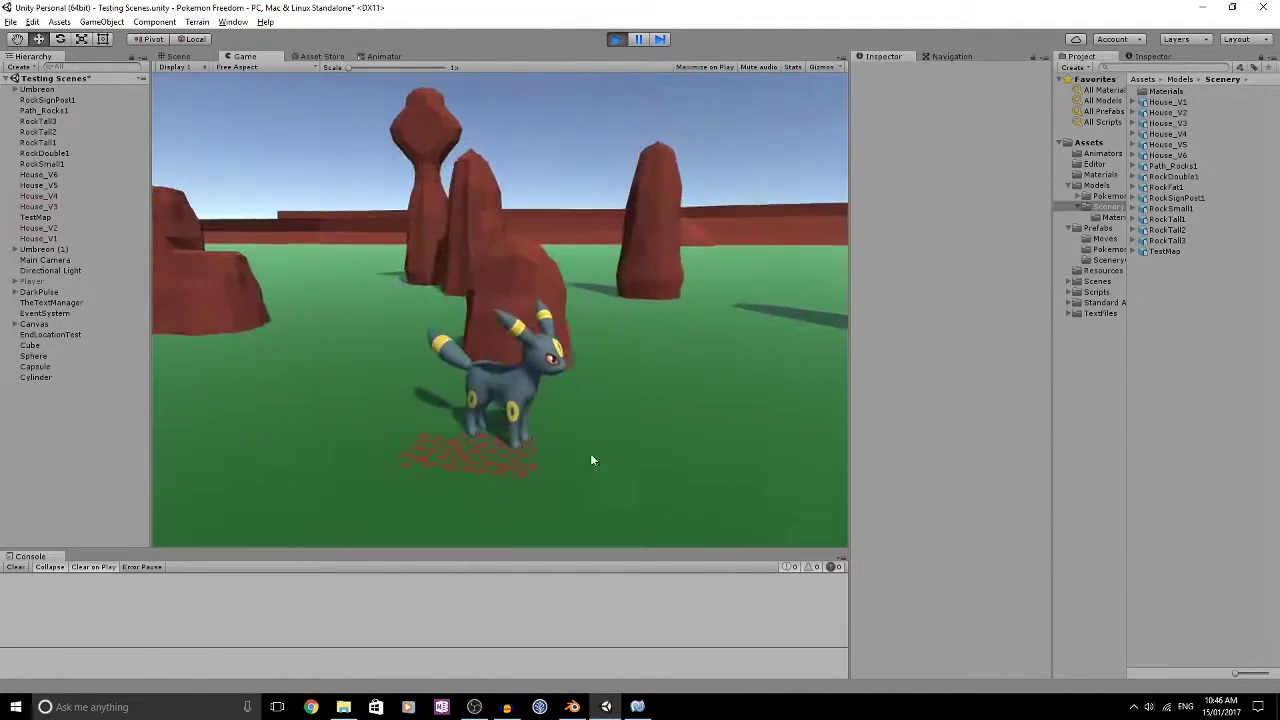
key("a")
key("d")
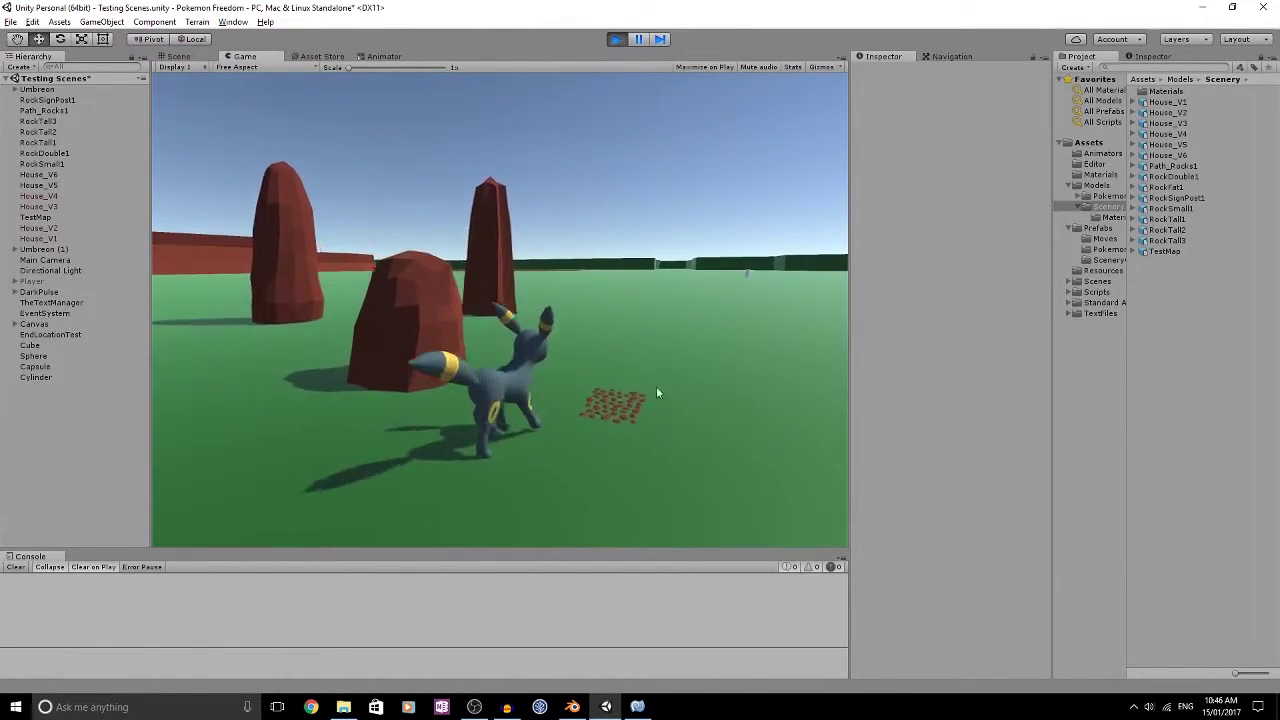
key("a")
Step: Jump Umbreon onto the double rock, view it from another side, and end the play test
key("w")
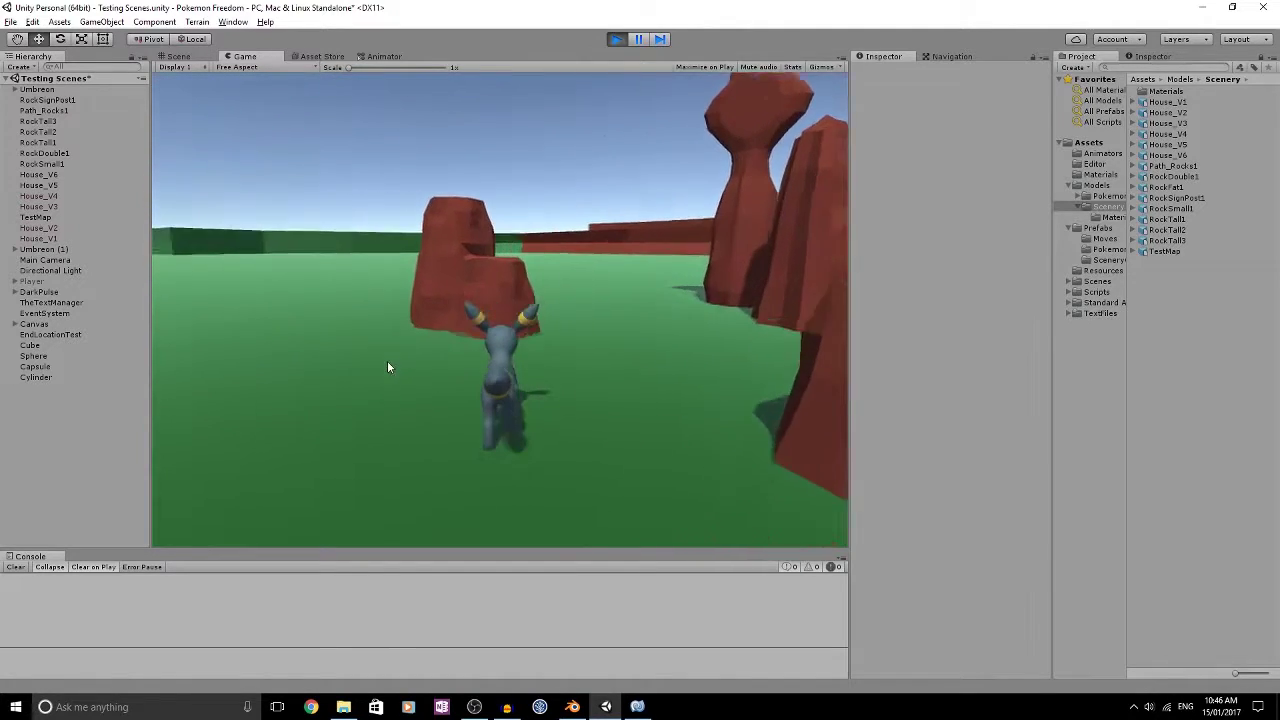
key("space")
key("d")
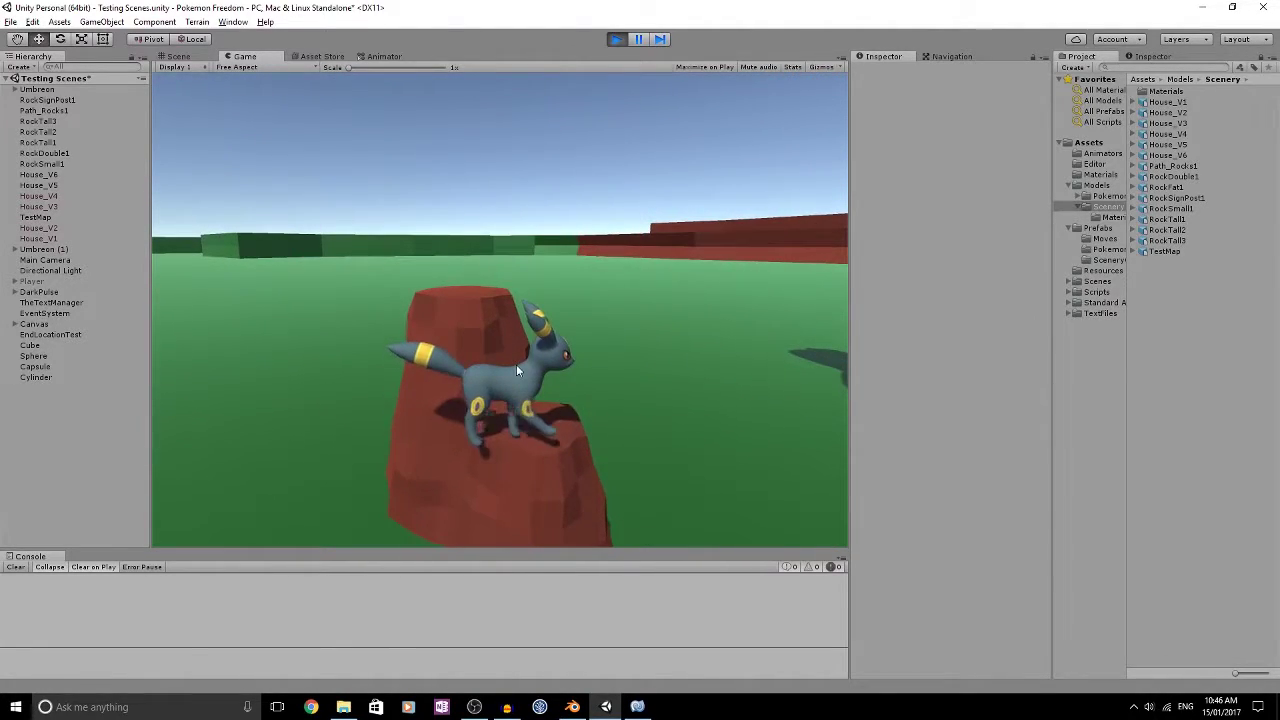
right_click_drag(490, 364, 416, 287)
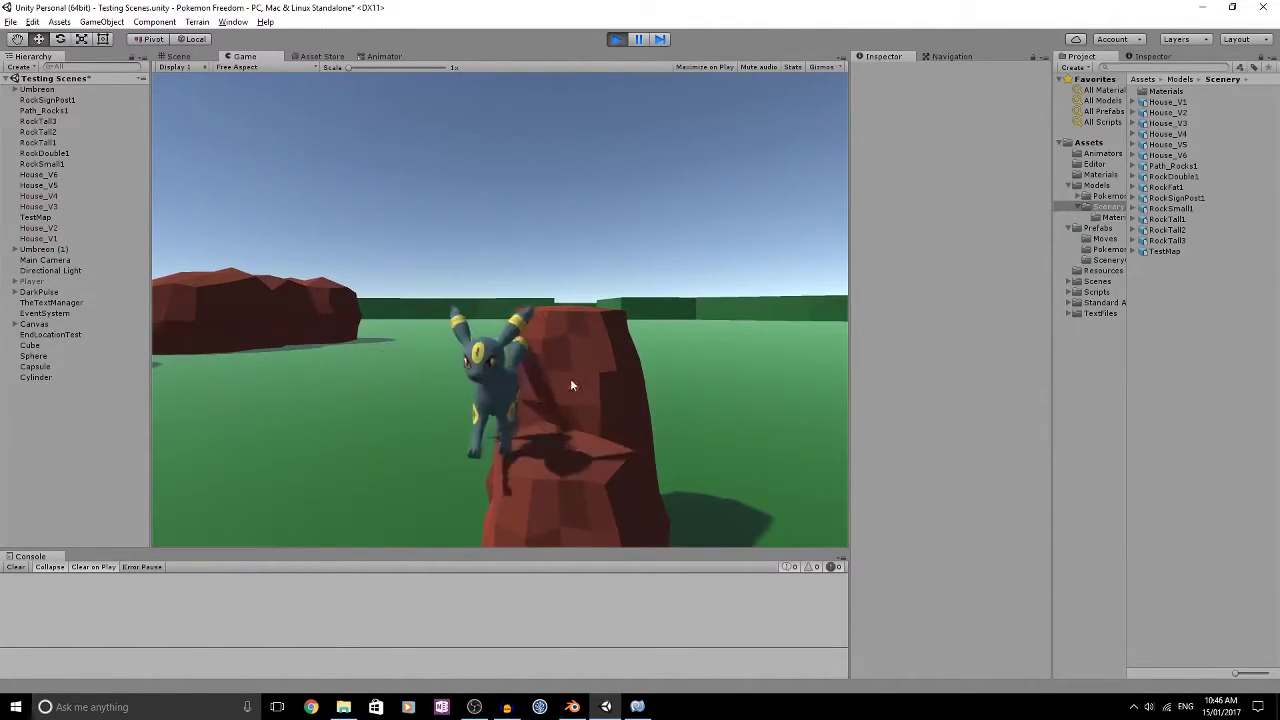
left_click(616, 39)
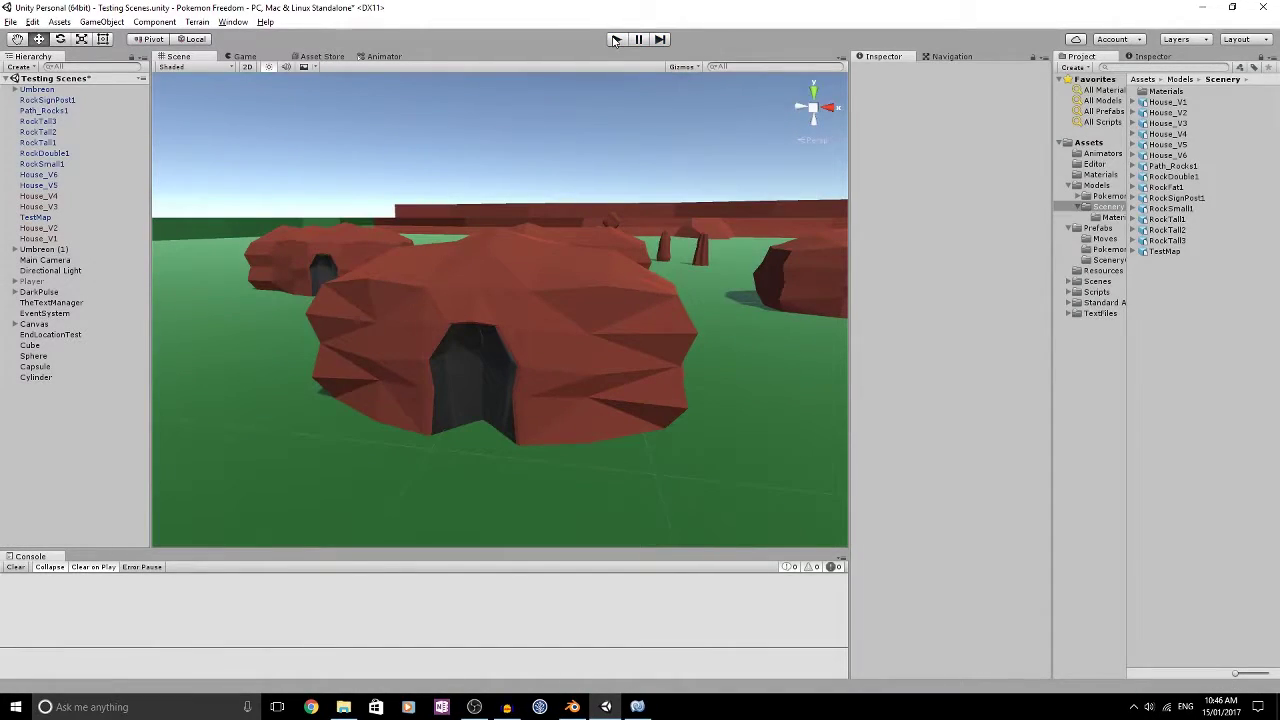
Step: Select the TestMap terrain and survey the house village and rock group from above
left_click_drag(400, 155, 502, 216, "alt")
scroll(502, 216, "down", 5)
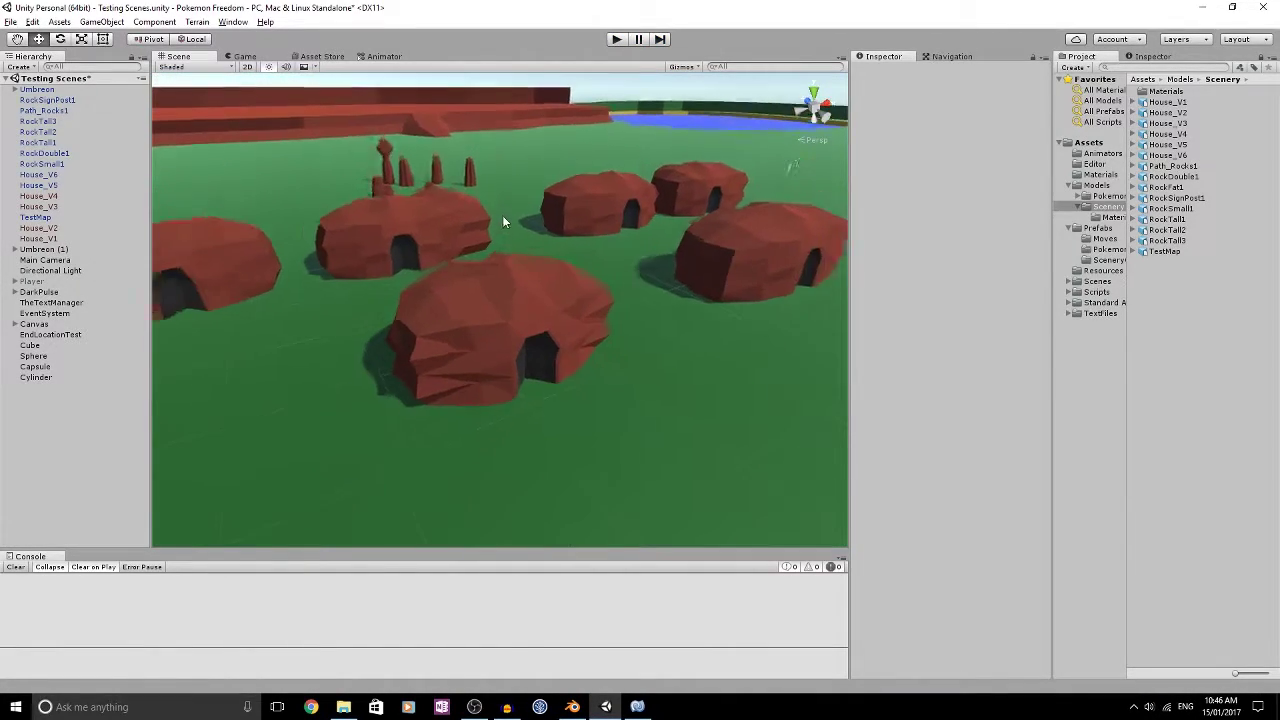
left_click(586, 255)
left_click_drag(624, 180, 417, 221, "alt")
scroll(418, 224, "down", 4)
left_click_drag(524, 238, 217, 206, "alt")
right_click_drag(744, 496, 724, 110)
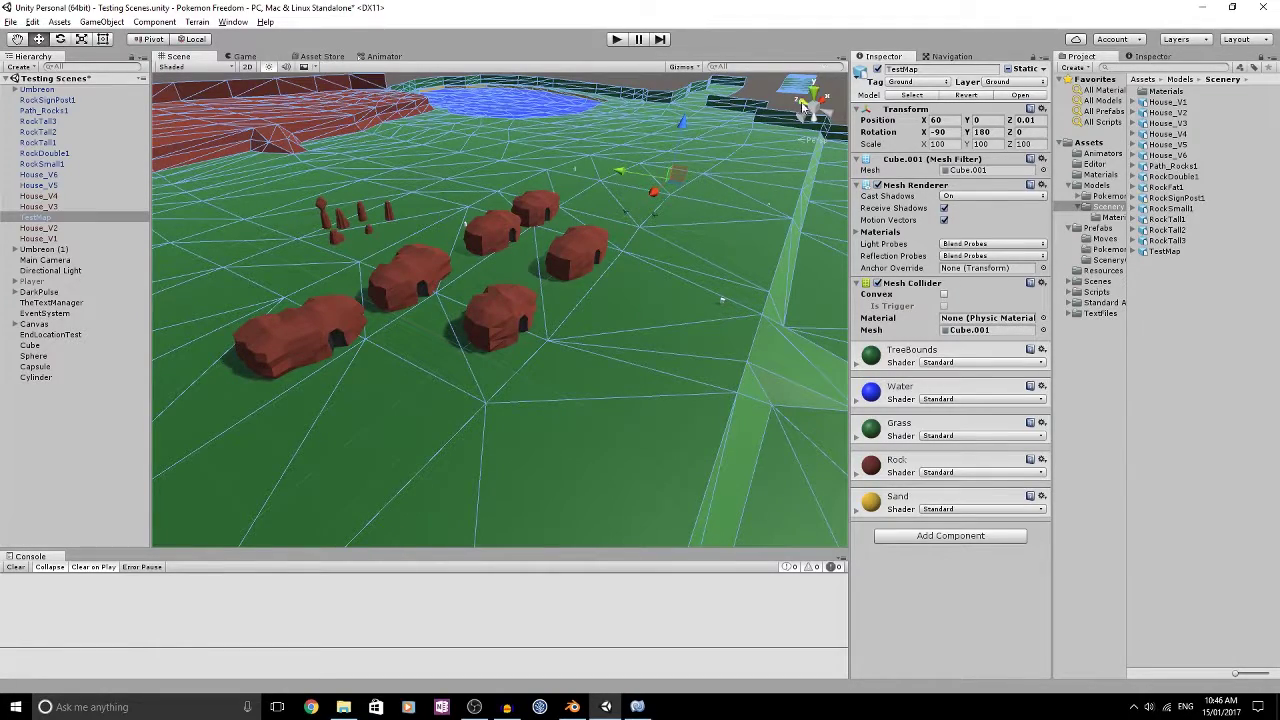
Step: Examine the outer boundary walls and sloped grass strip of the test map, and deselect the terrain
right_click_drag(604, 112, 577, 154)
left_click_drag(577, 154, 395, 132, "alt")
middle_click_drag(697, 217, 345, 140)
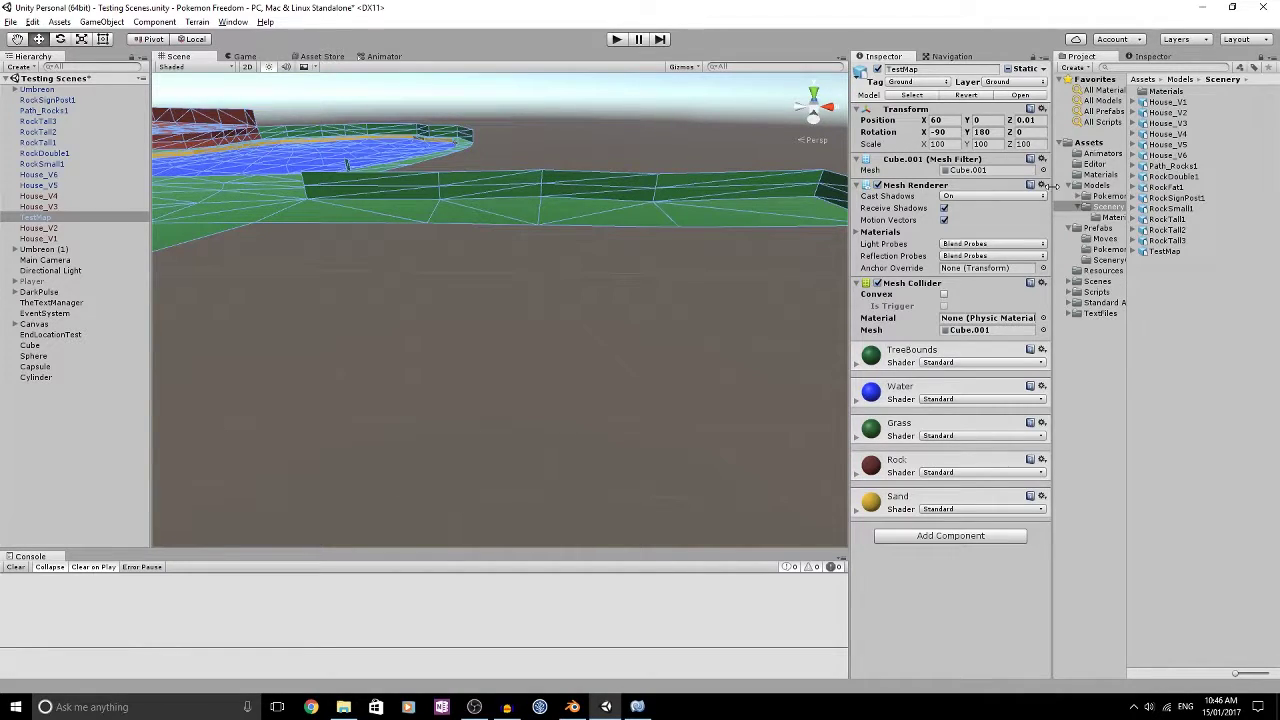
middle_click_drag(690, 222, 330, 242)
left_click_drag(534, 257, 640, 300, "alt")
left_click(643, 239)
right_click_drag(425, 352, 646, 106)
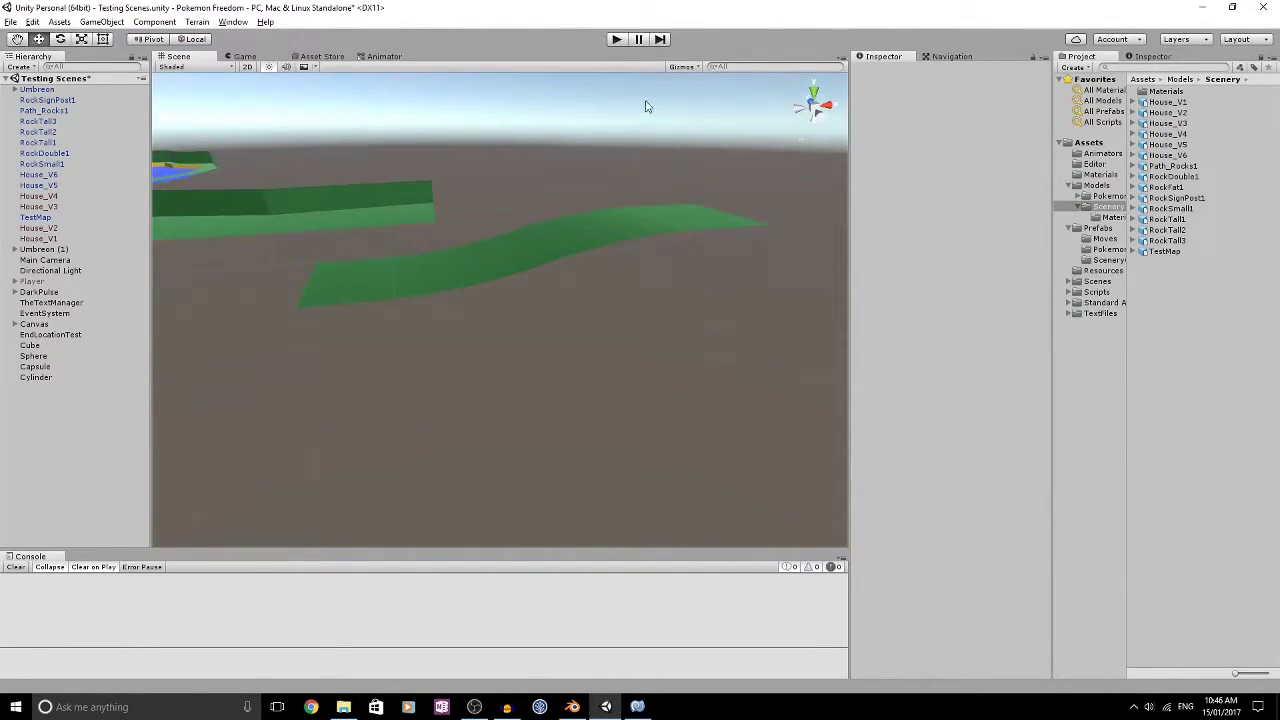
Step: Select the RockDouble1 object in the standing rock group and set its tag to Ground
scroll(465, 253, "down", 8)
middle_click_drag(446, 251, 160, 204)
right_click_drag(460, 333, 409, 277)
right_click_drag(660, 283, 501, 266)
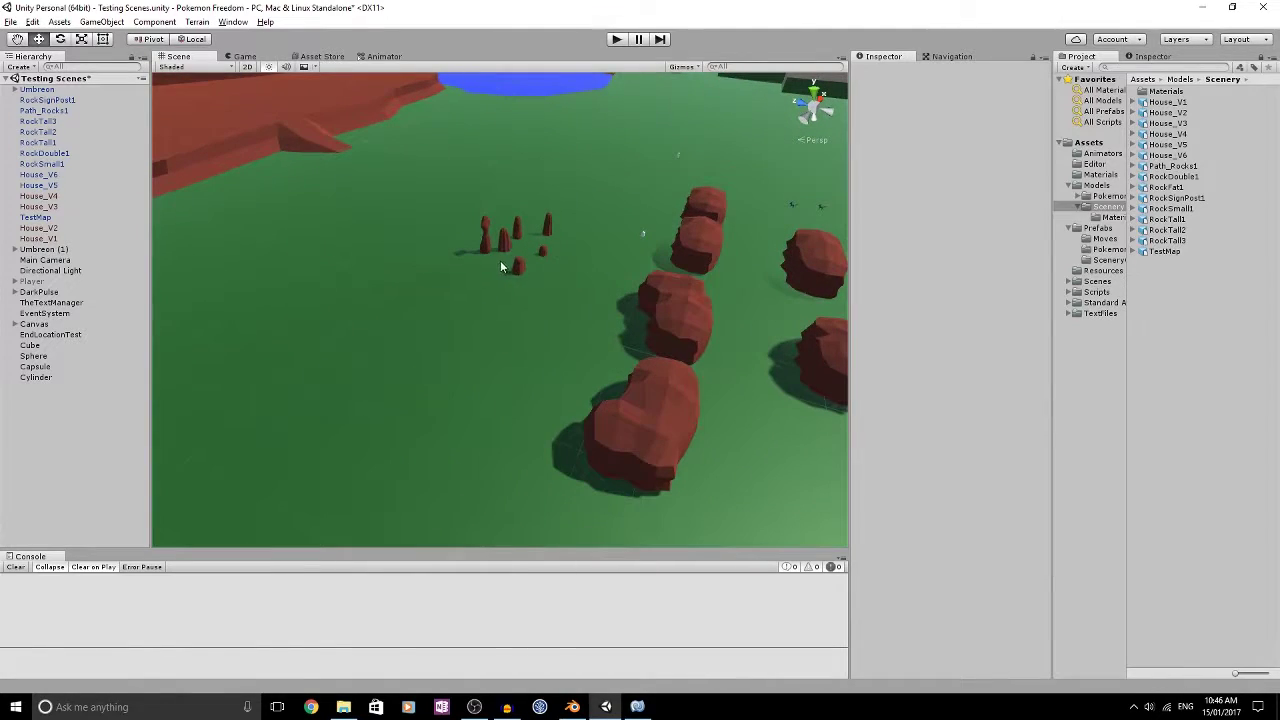
left_click(518, 264)
scroll(620, 264, "up", 3)
left_click(898, 82)
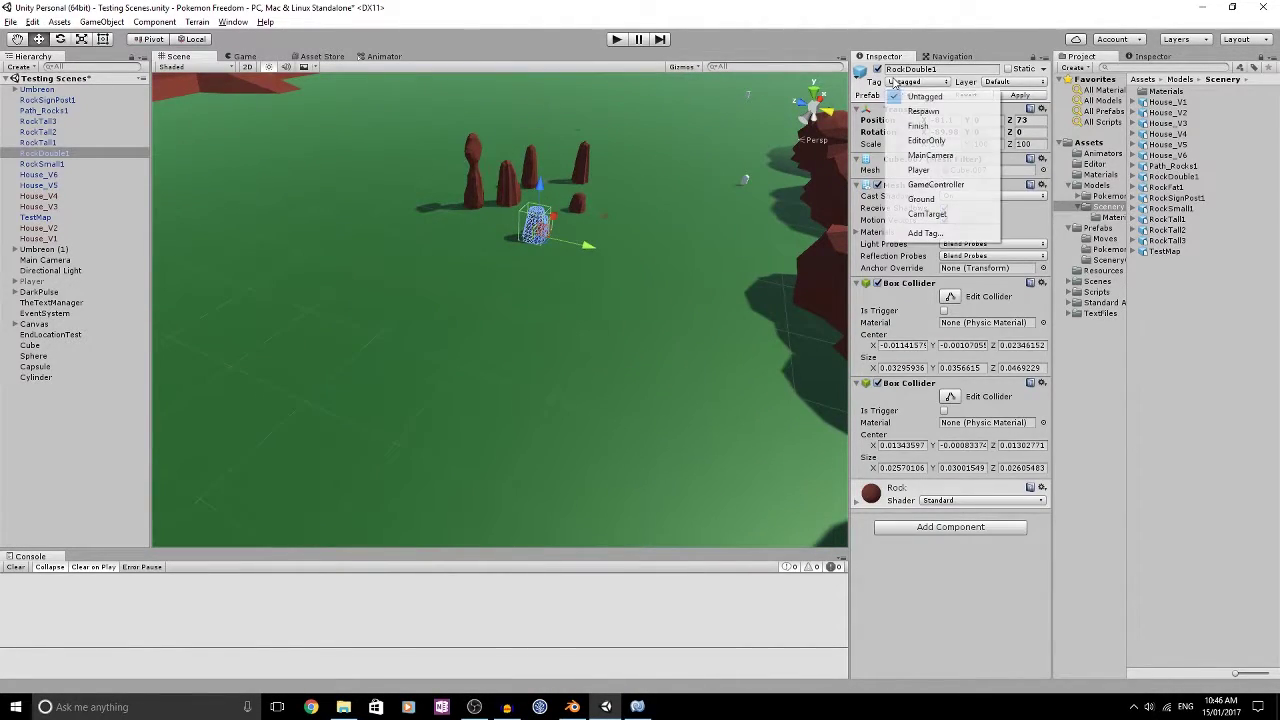
left_click(922, 199)
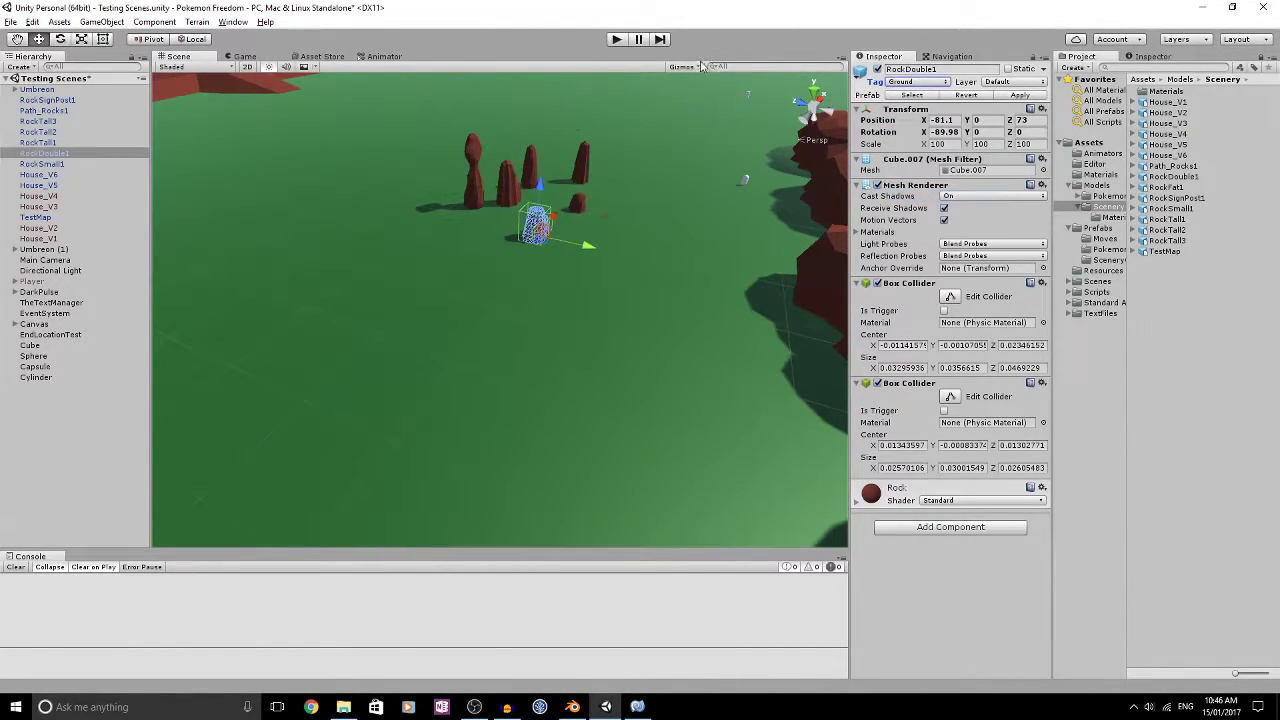
Step: Play-test the scene by running Umbreon to the standing rocks and around the double rock, and end the test
left_click(619, 43)
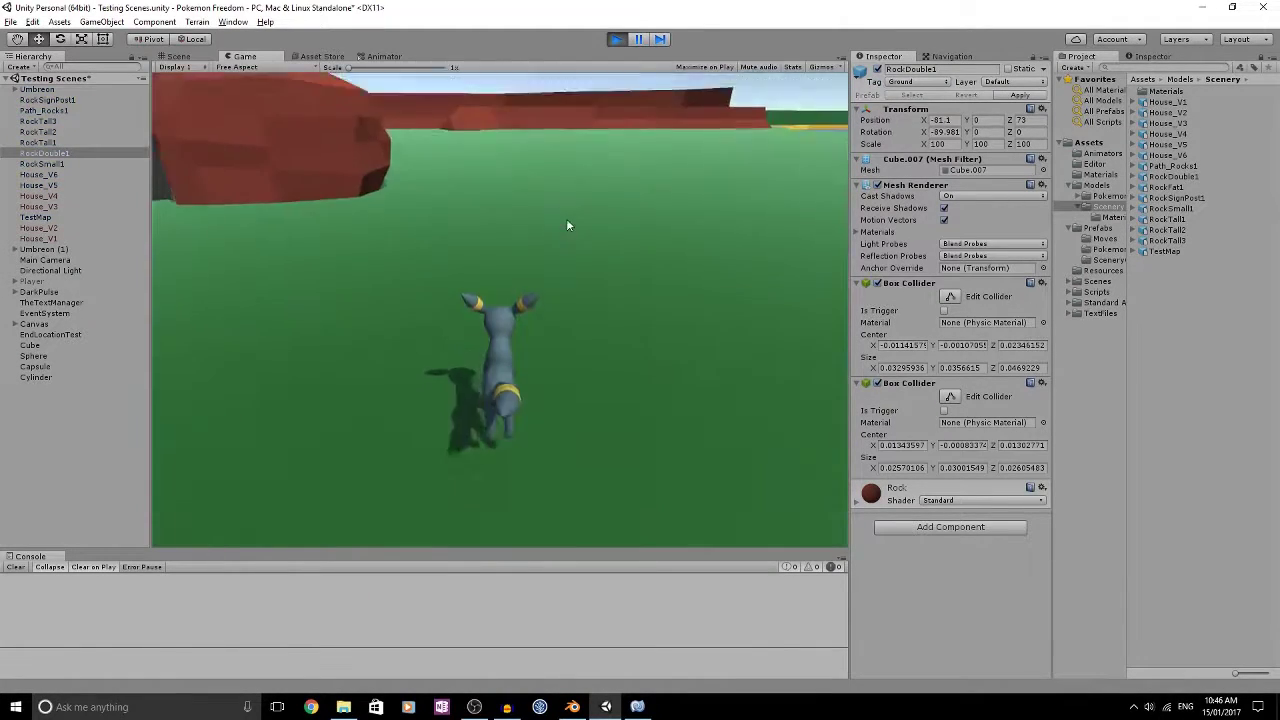
key("w")
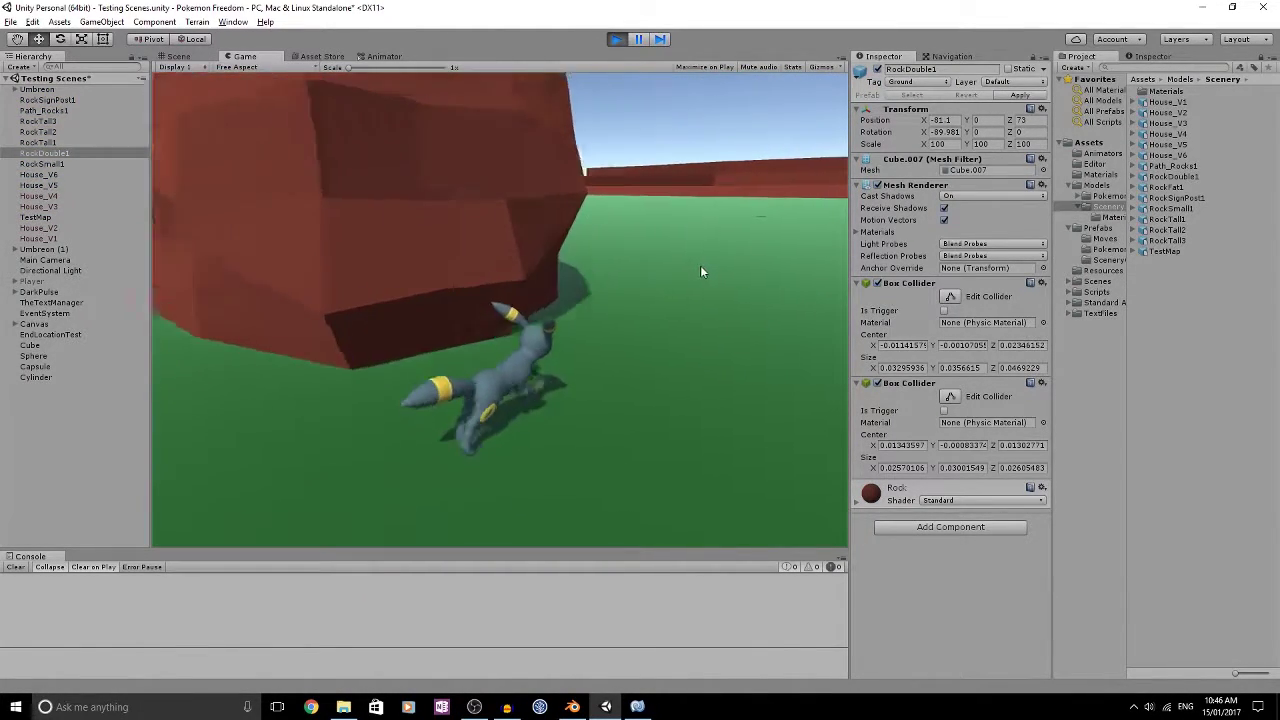
key("w")
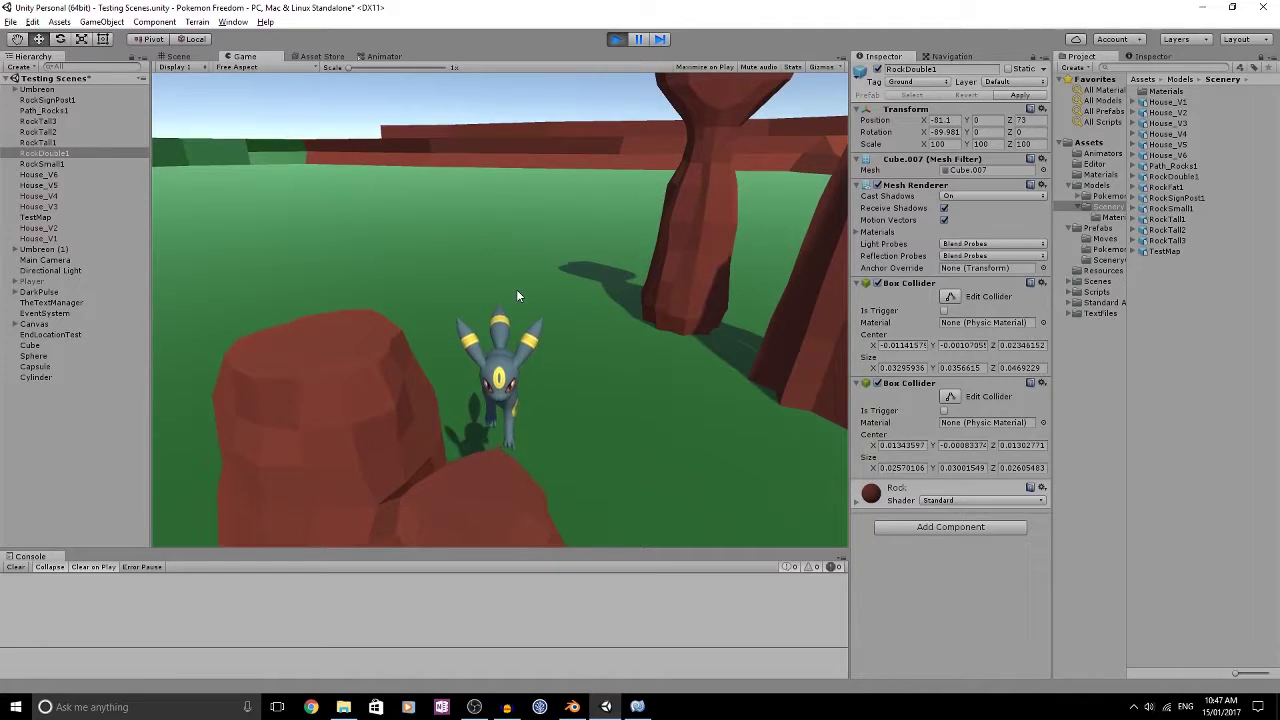
right_click_drag(517, 290, 386, 273)
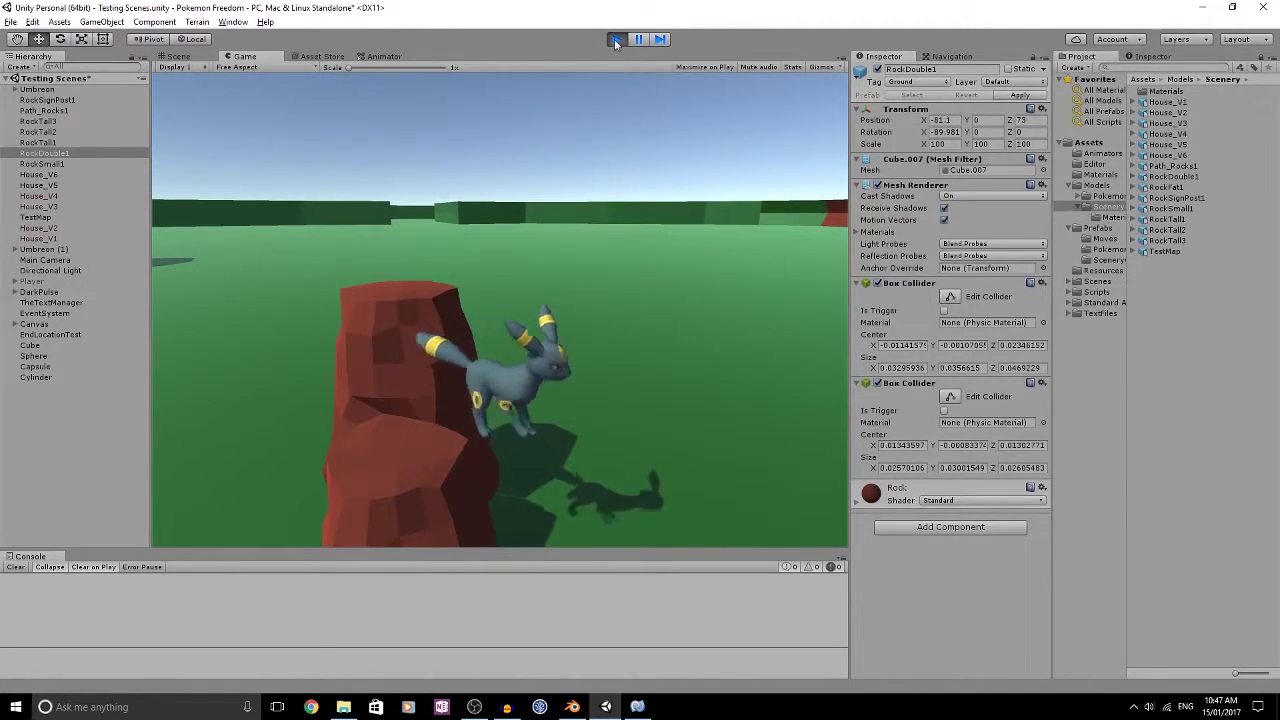
key("ctrl+p")
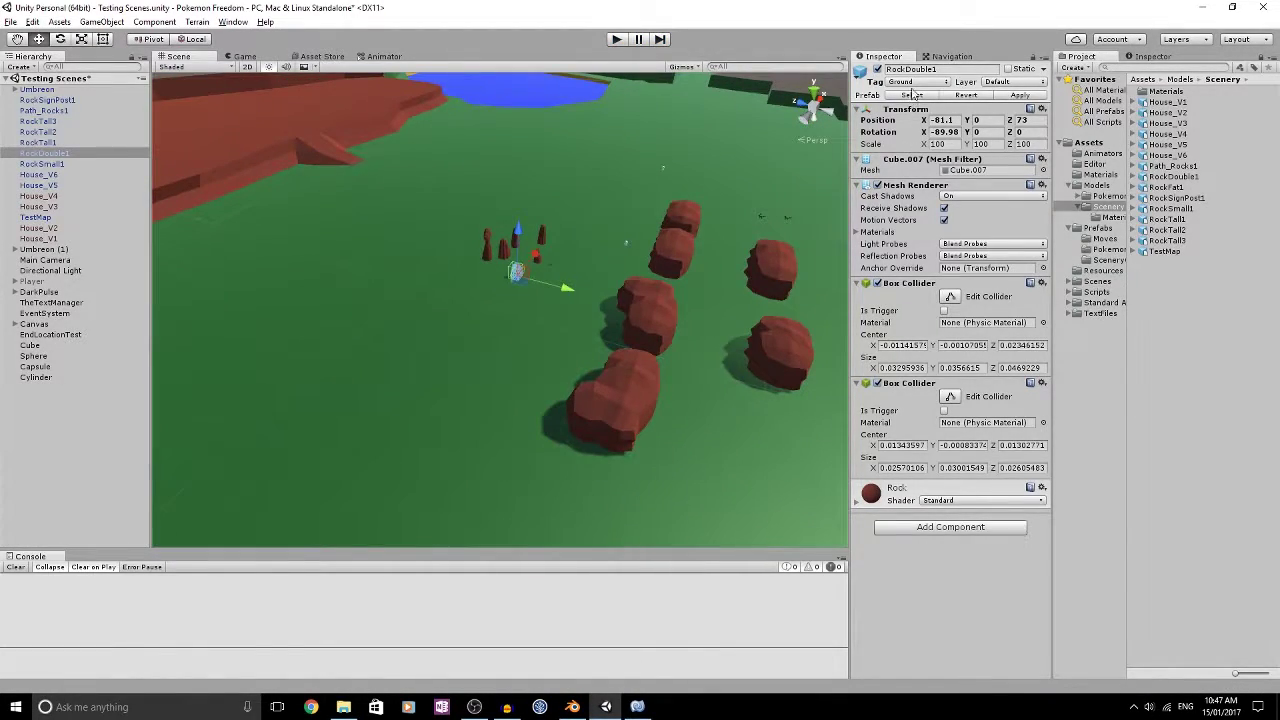
Step: Set the RockDouble1 object's tag to Untagged, deselect it, and survey the whole test map
left_click(912, 82)
left_click(937, 99)
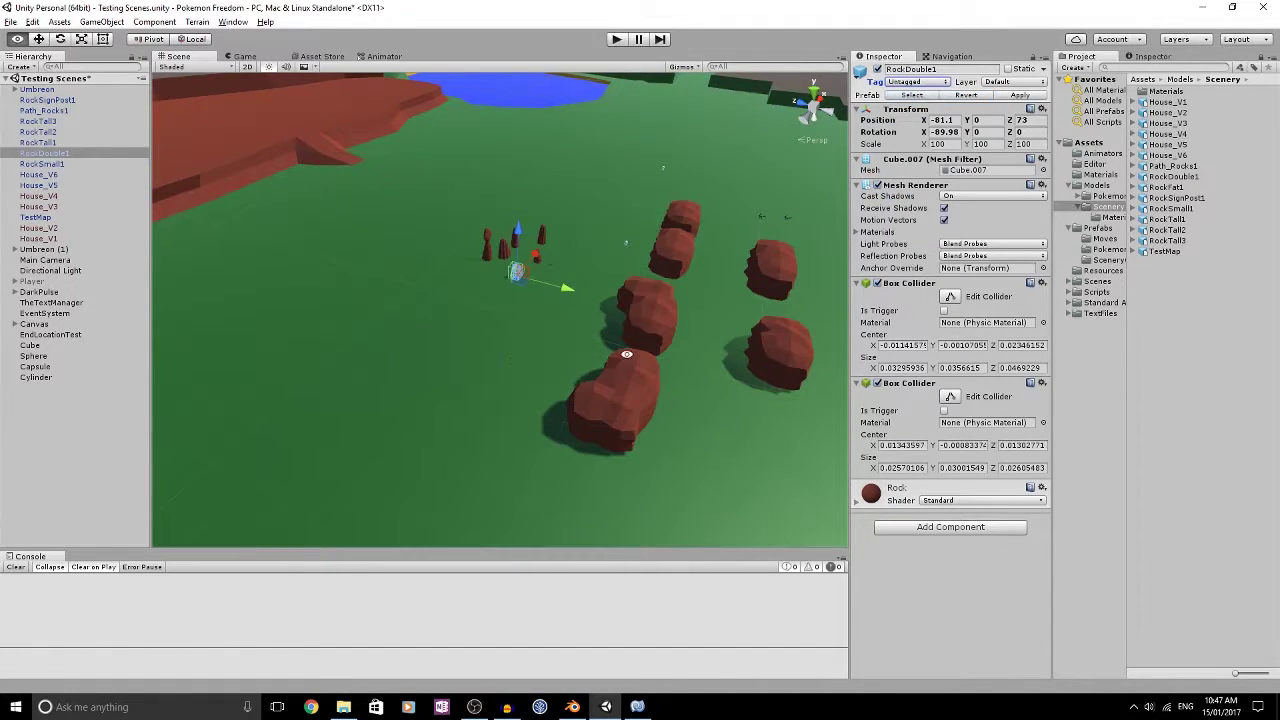
left_click_drag(626, 354, 489, 333, "alt")
left_click(493, 127)
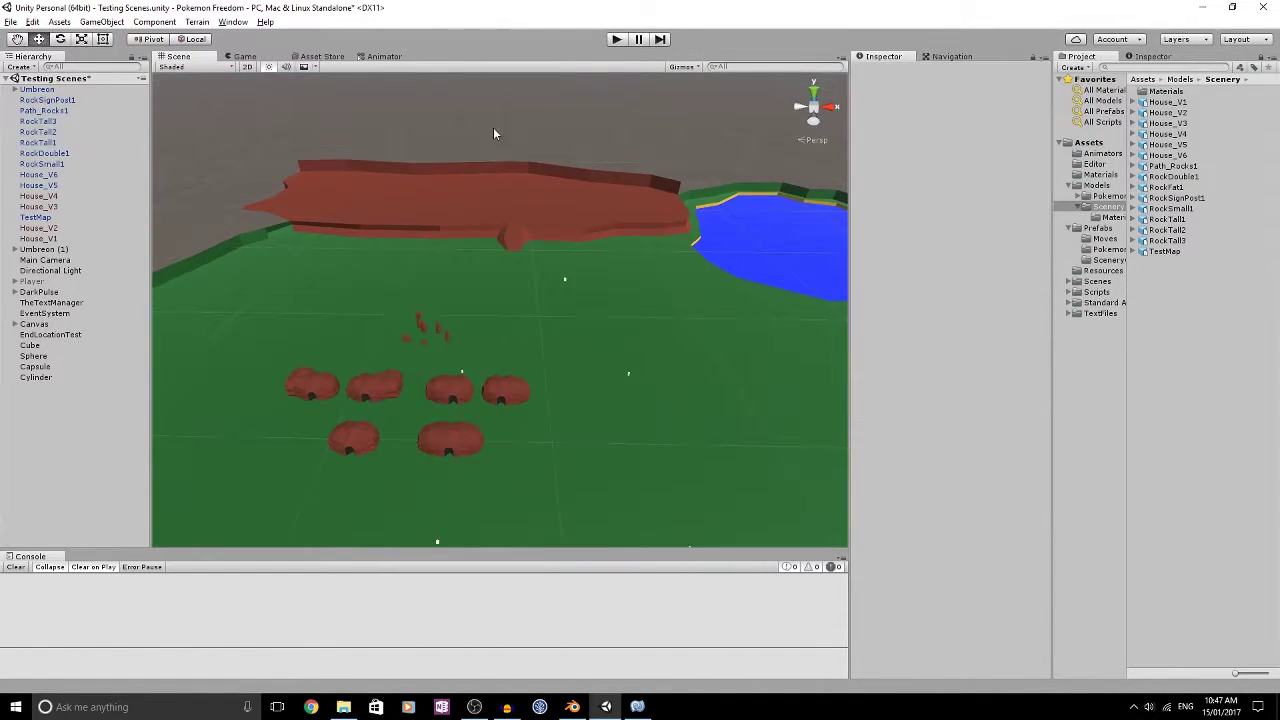
right_click_drag(493, 127, 478, 349)
scroll(536, 312, "down", 3)
scroll(535, 315, "down", 2)
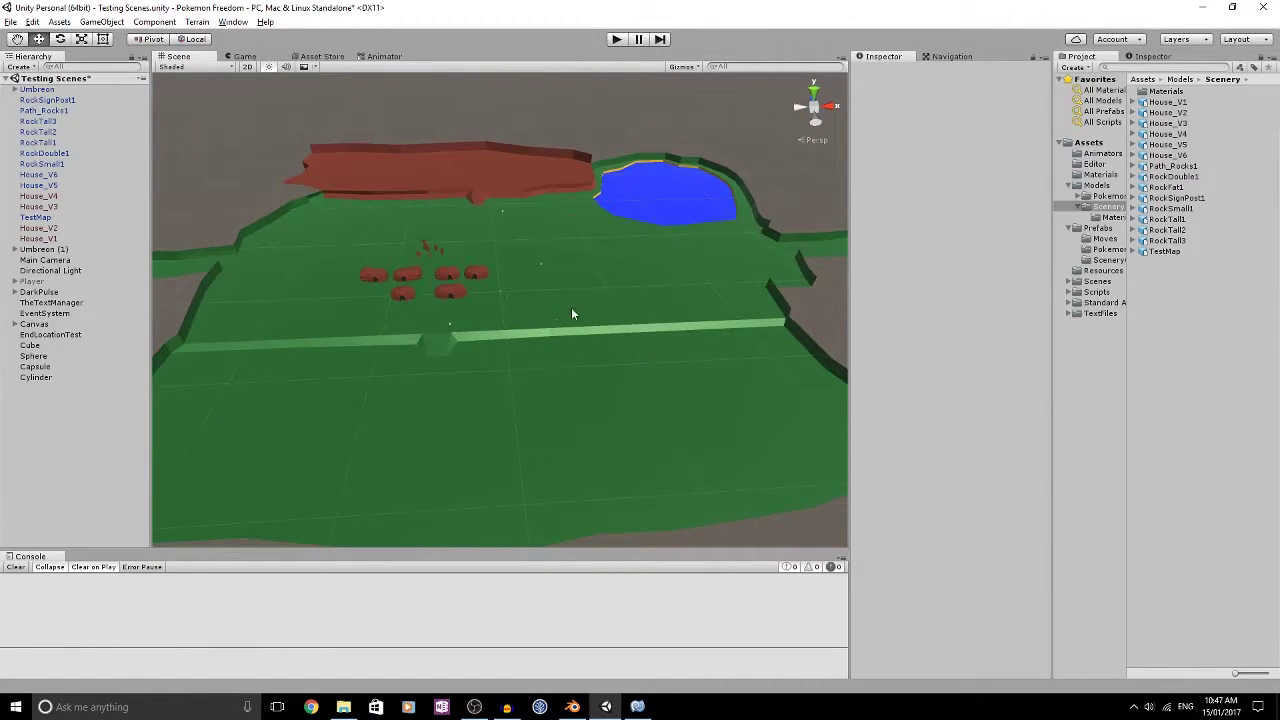
Step: Start a play test, pause the game while Umbreon is jumping, open the Bag screen, resume, and go back out of the bag
left_click(617, 39)
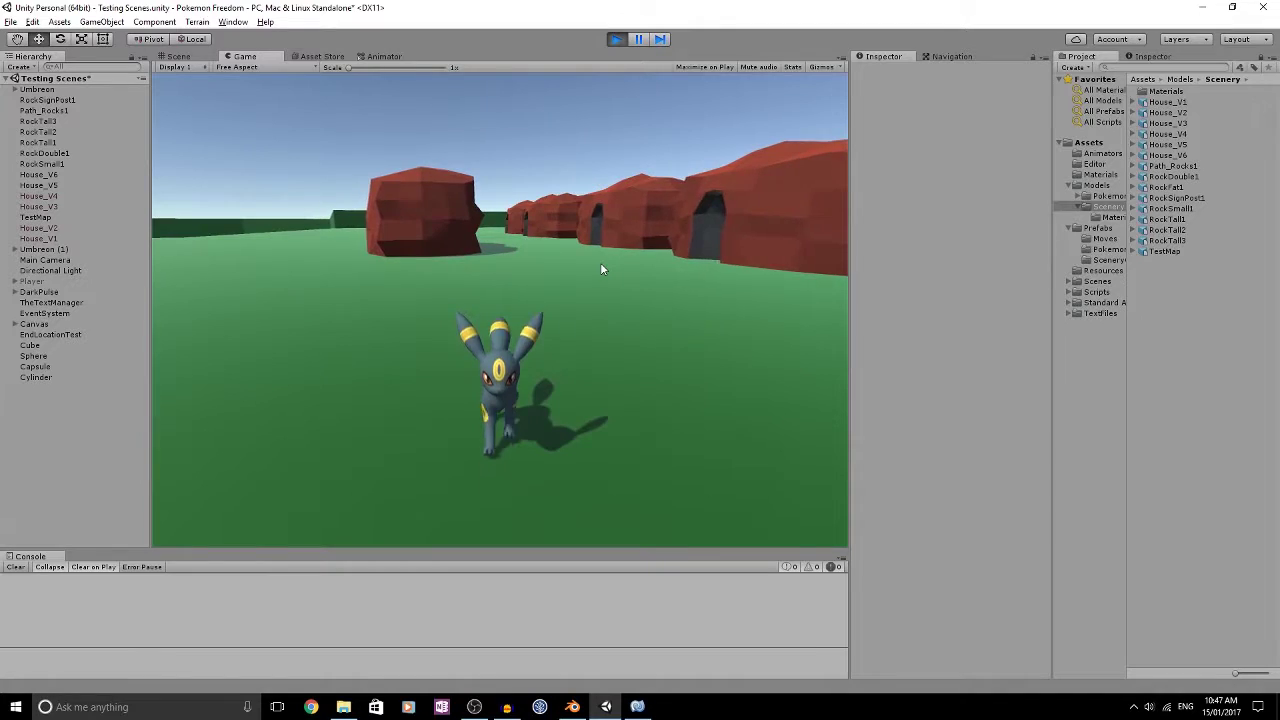
key("d")
key("space")
key("Escape")
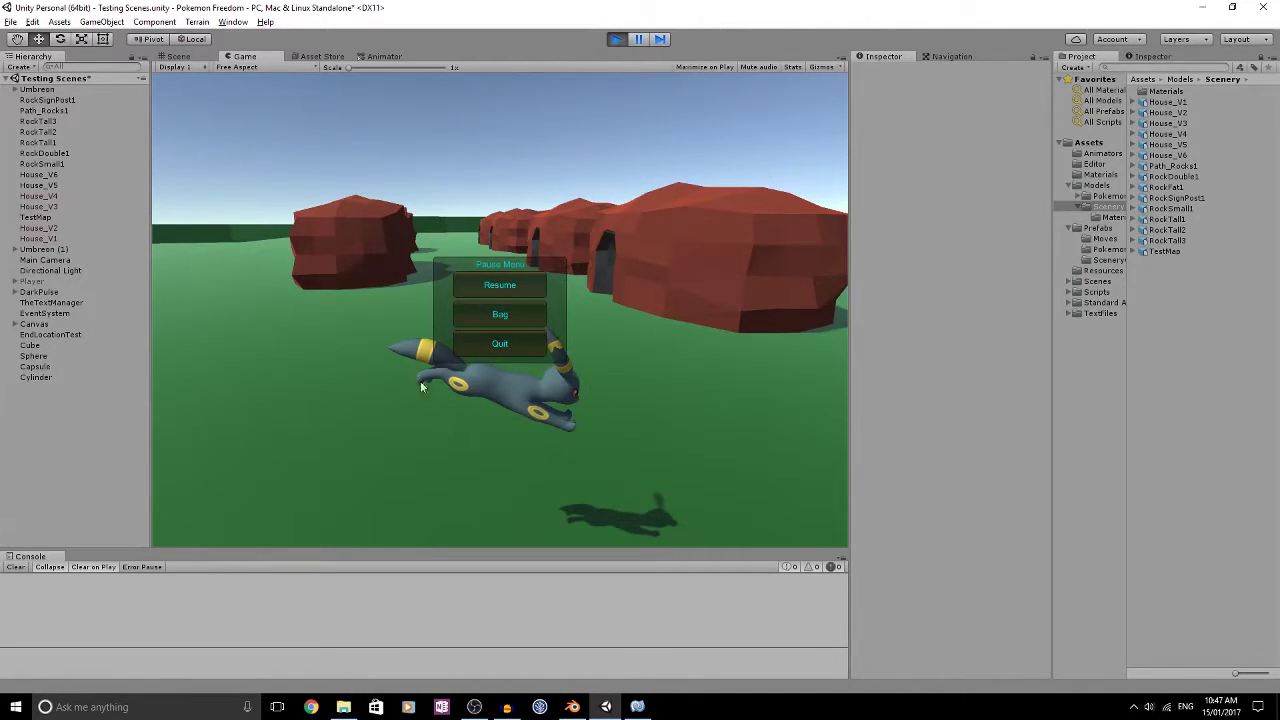
left_click(489, 323)
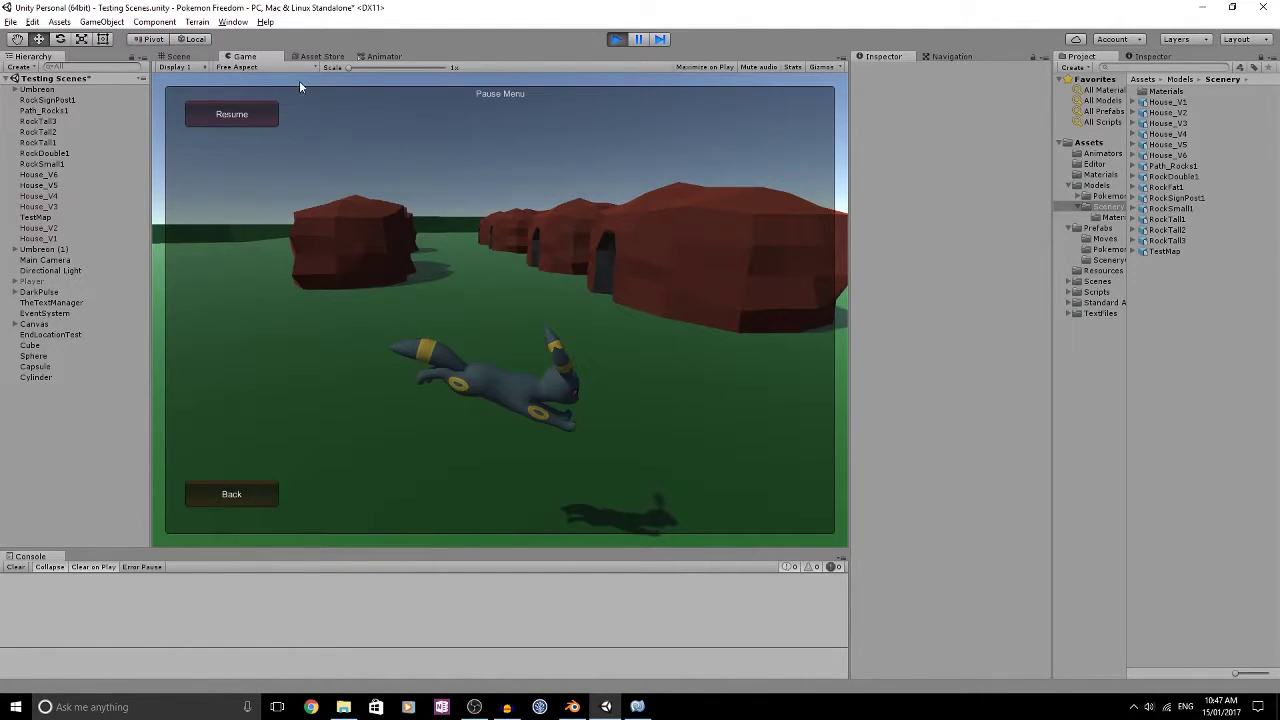
left_click(230, 115)
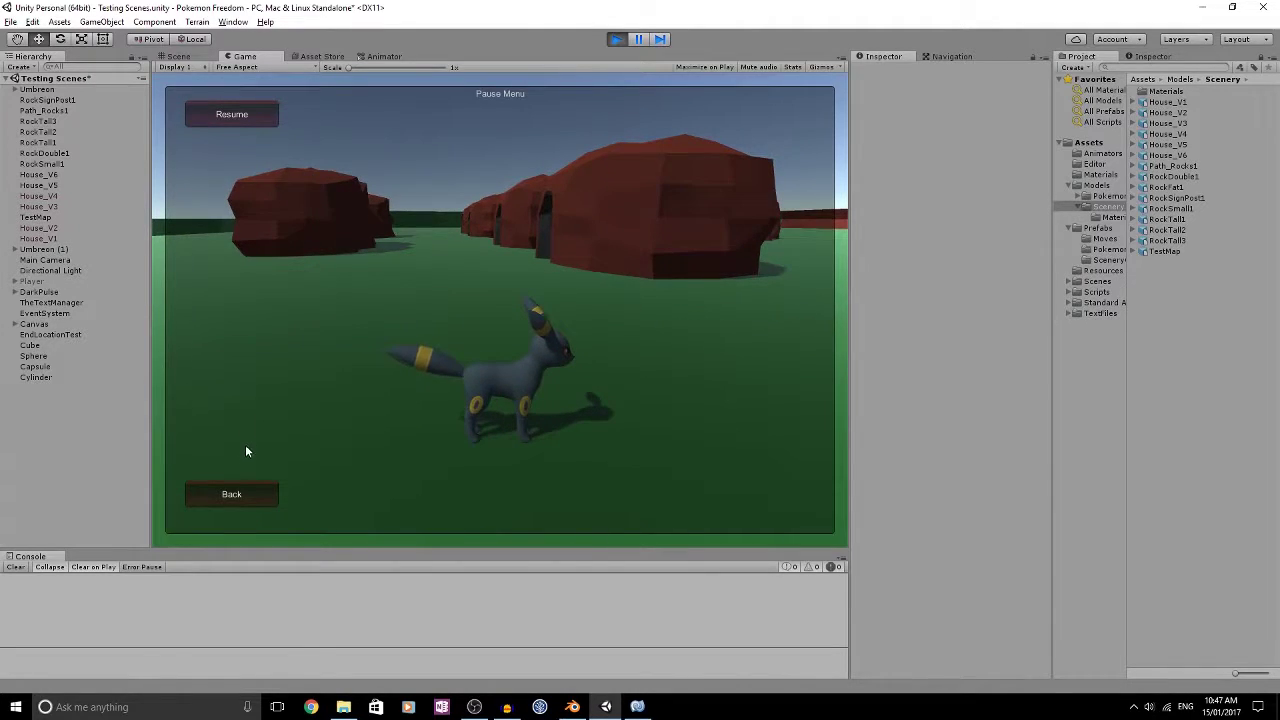
left_click(240, 490)
Step: Run Umbreon past the second Umbreon, open and leave the Bag screen from the pause menu, resume the game, and end the play test
right_click_drag(313, 246, 631, 301)
key("s")
key("s")
key("Escape")
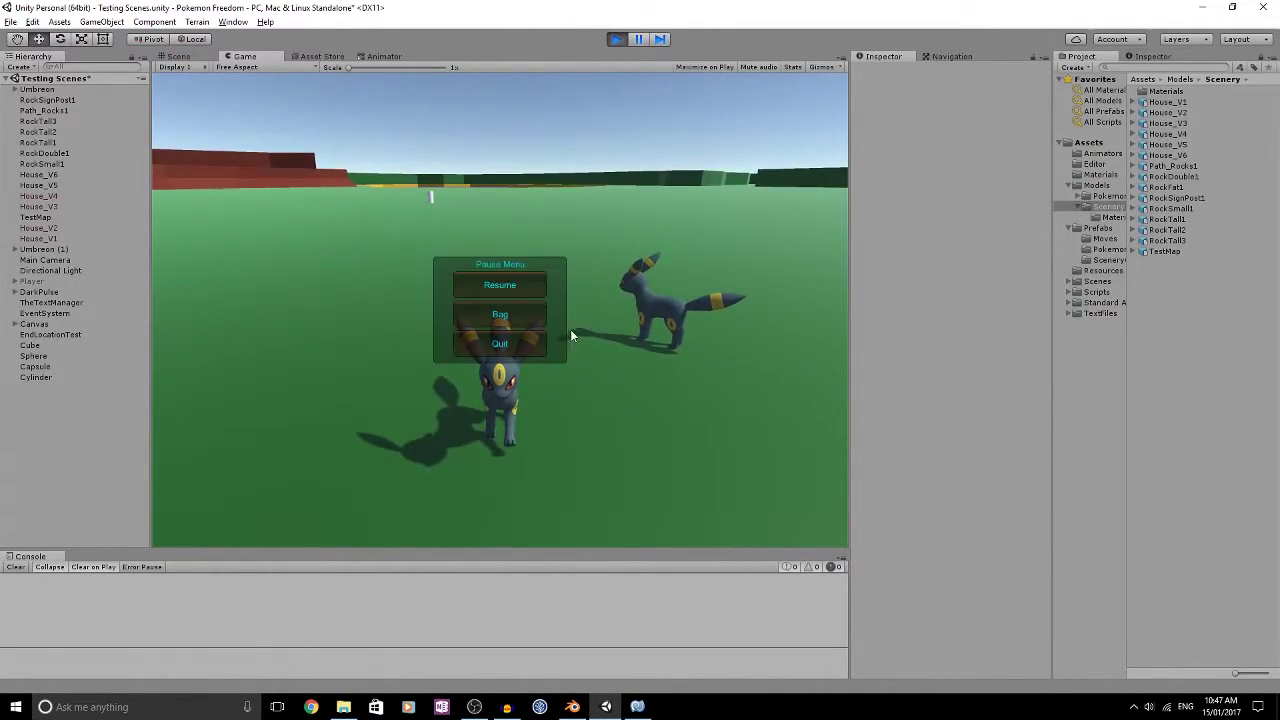
left_click(521, 324)
left_click(248, 500)
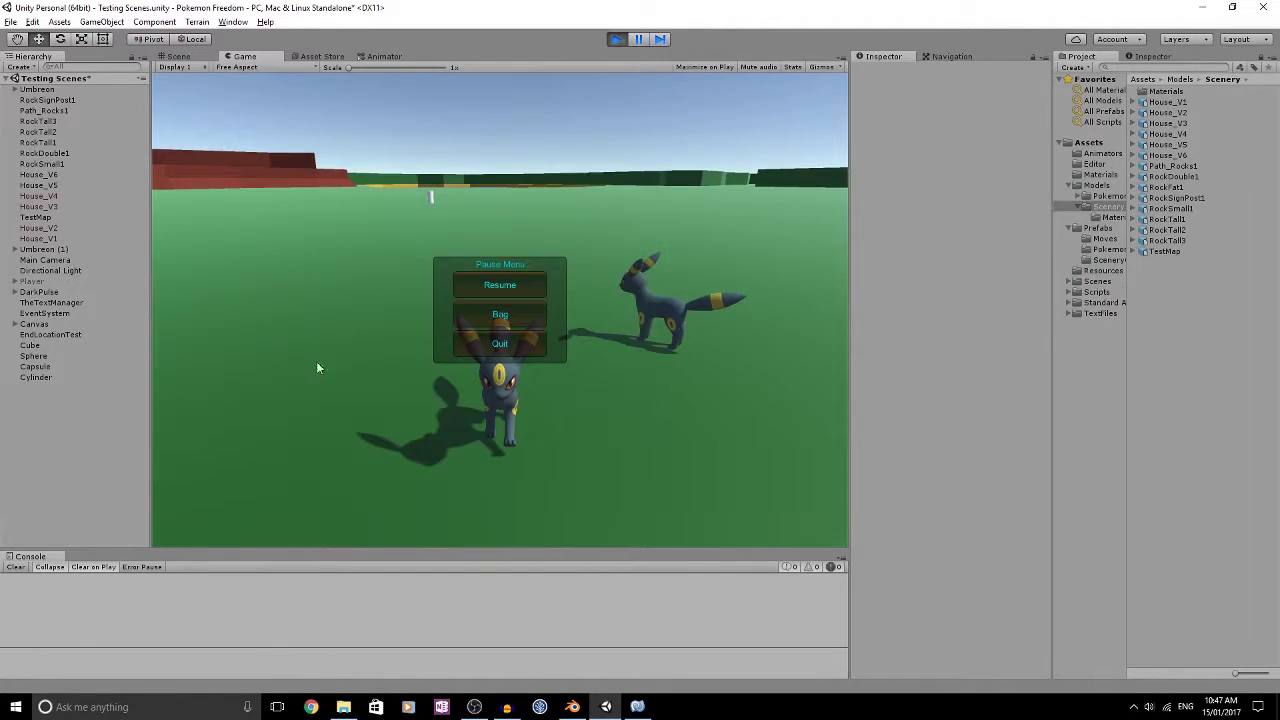
left_click(500, 286)
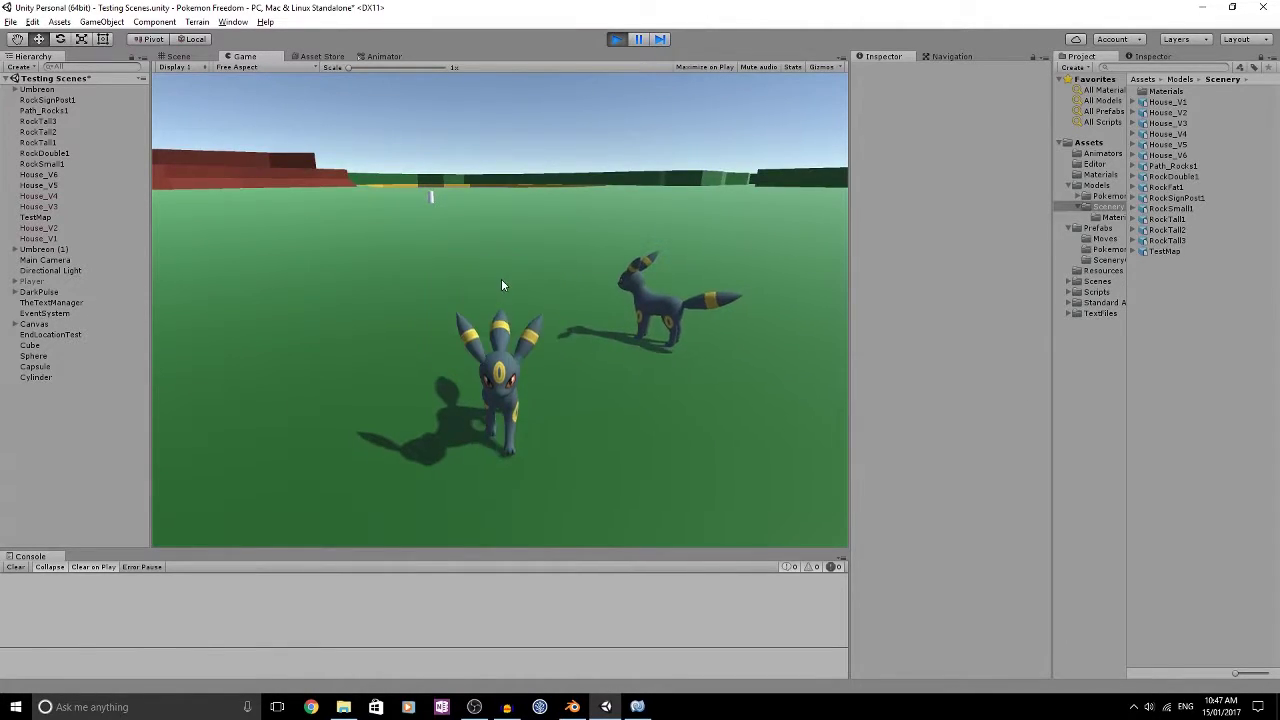
key("s")
left_click(616, 41)
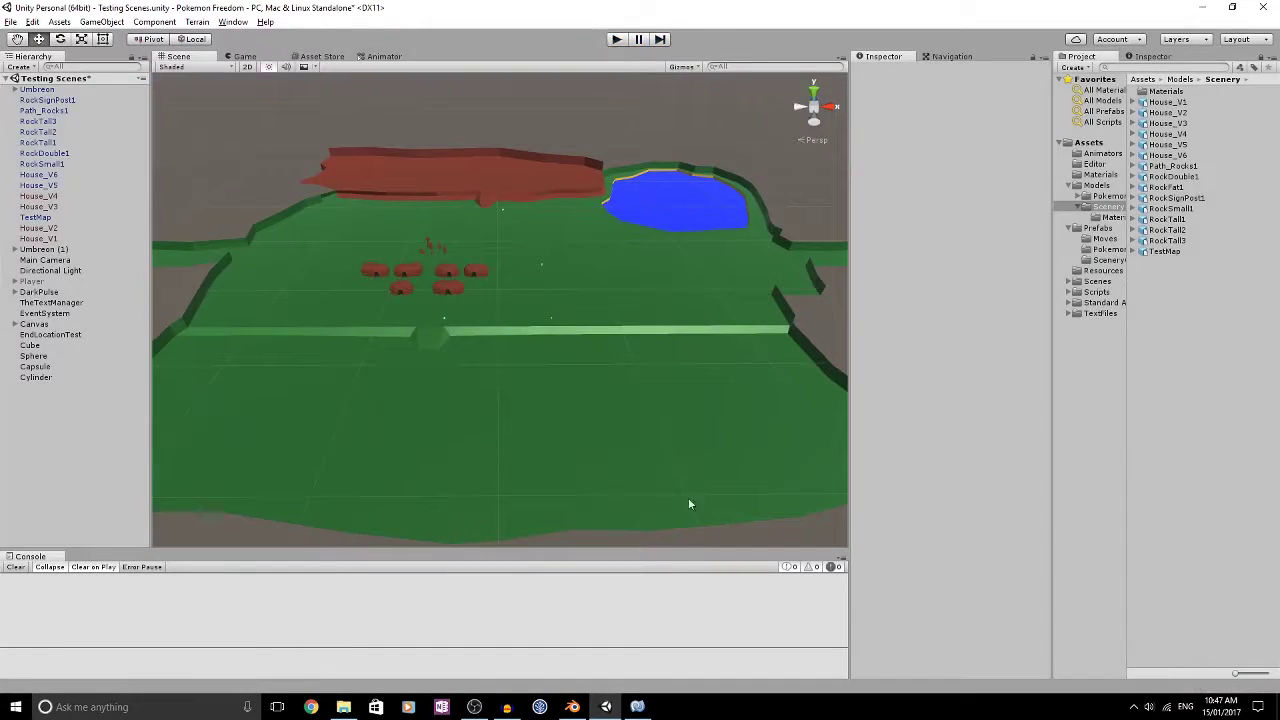
Step: Open the Bag script from the Scripts folder in MonoDevelop and read its GetInput pocket-navigation code
left_click(637, 707)
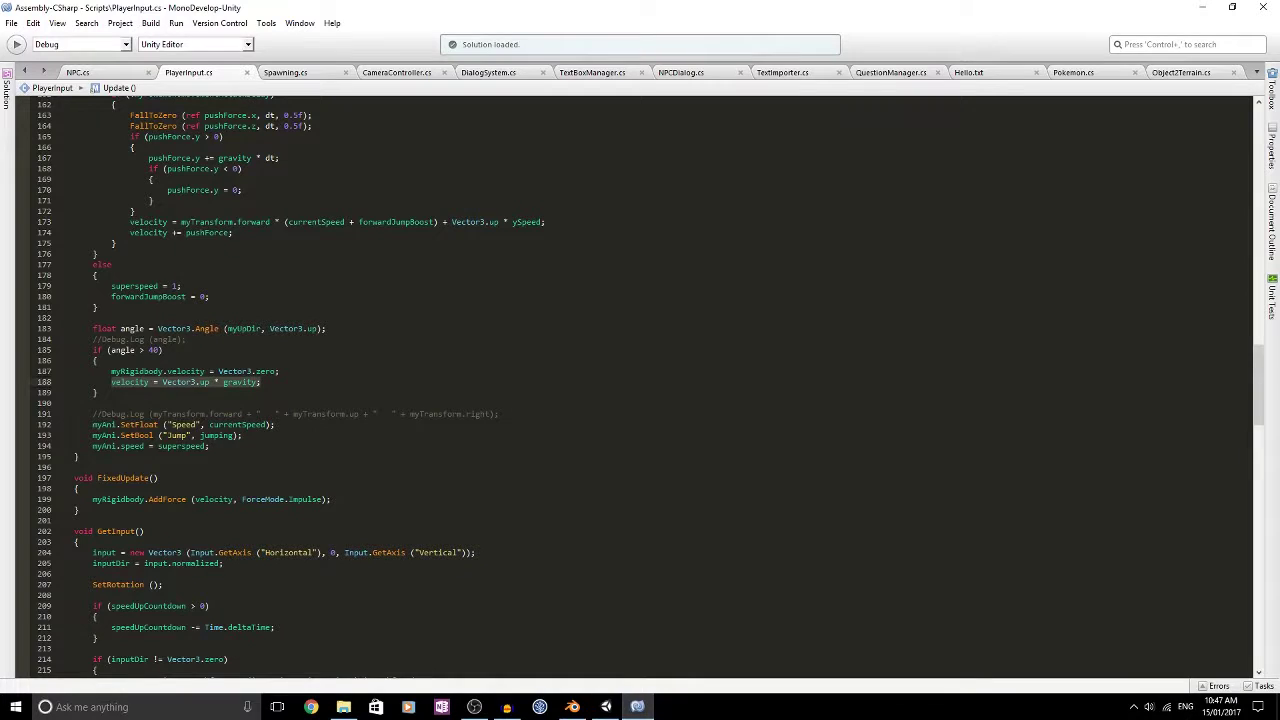
left_click(605, 707)
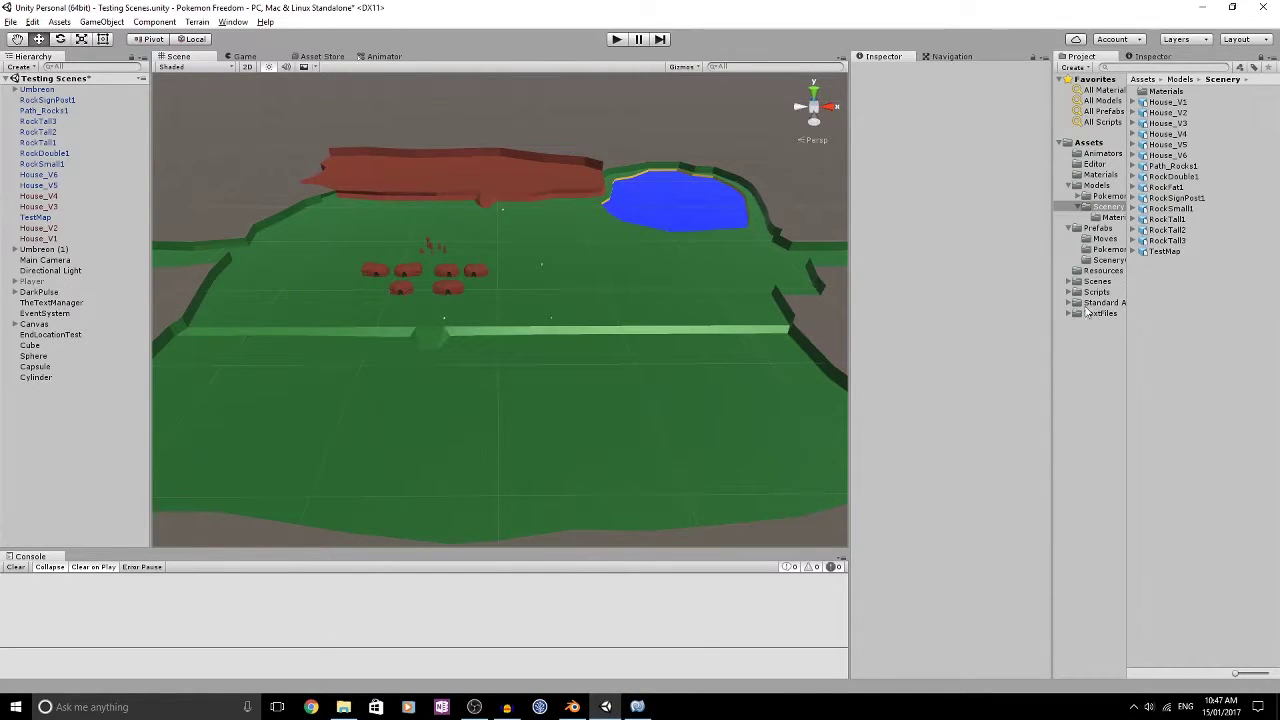
left_click(1098, 281)
left_click(1098, 292)
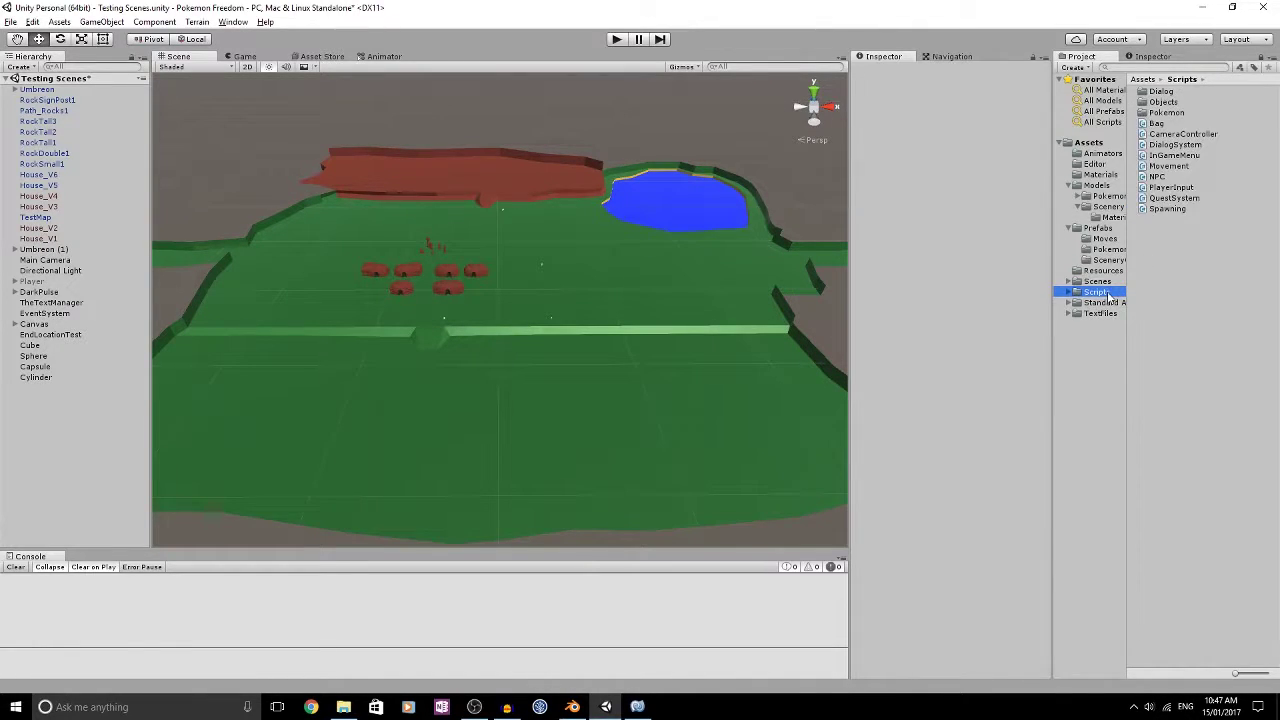
left_click(1160, 123)
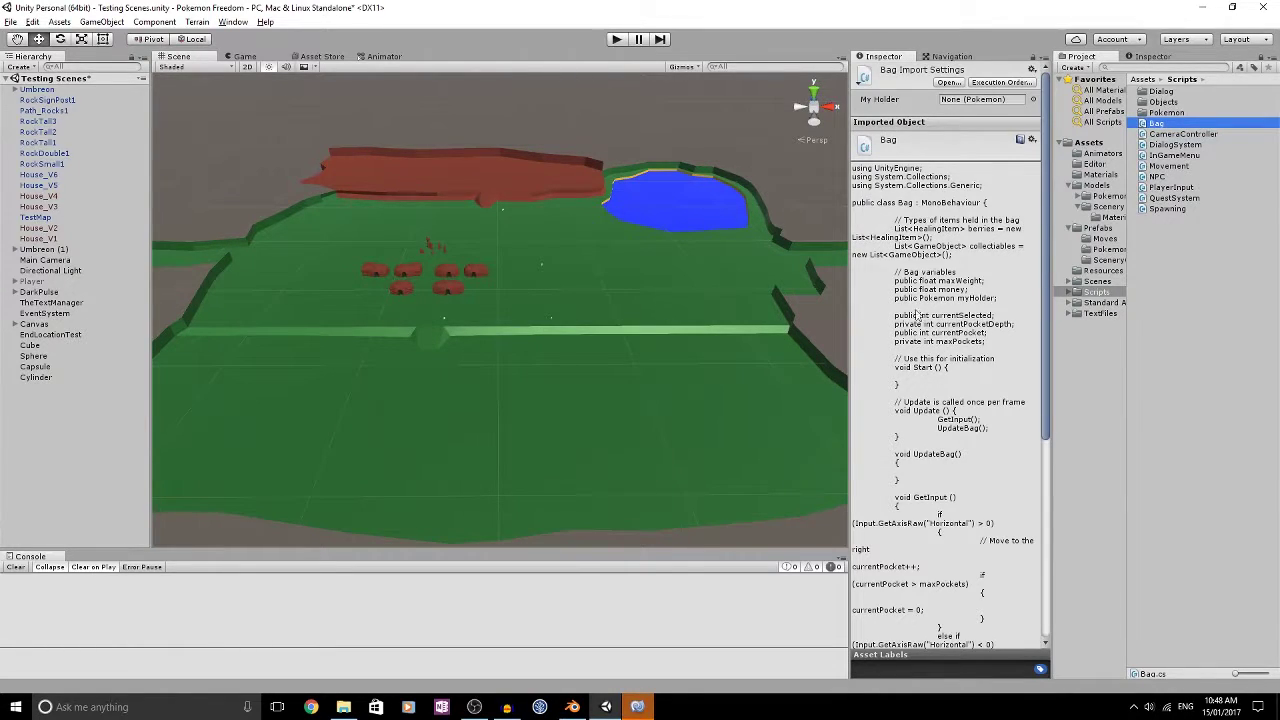
left_click(640, 707)
scroll(413, 428, "down", 6)
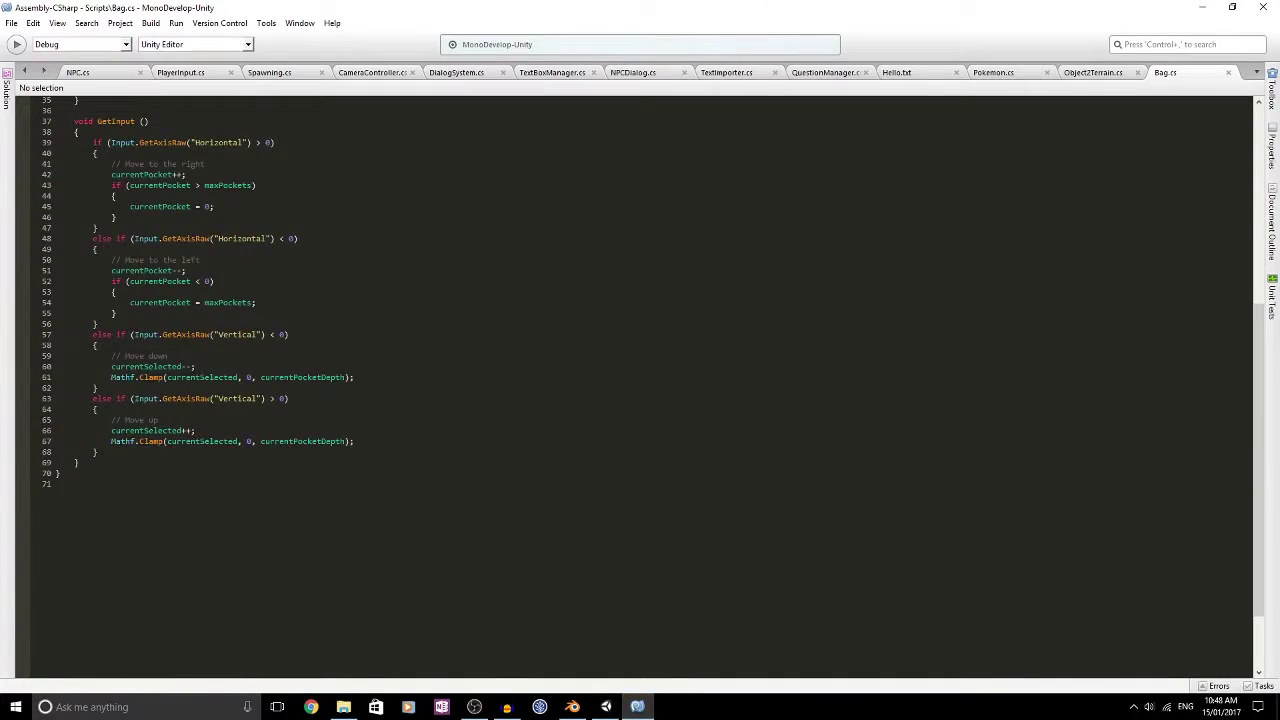
scroll(413, 428, "up", 4)
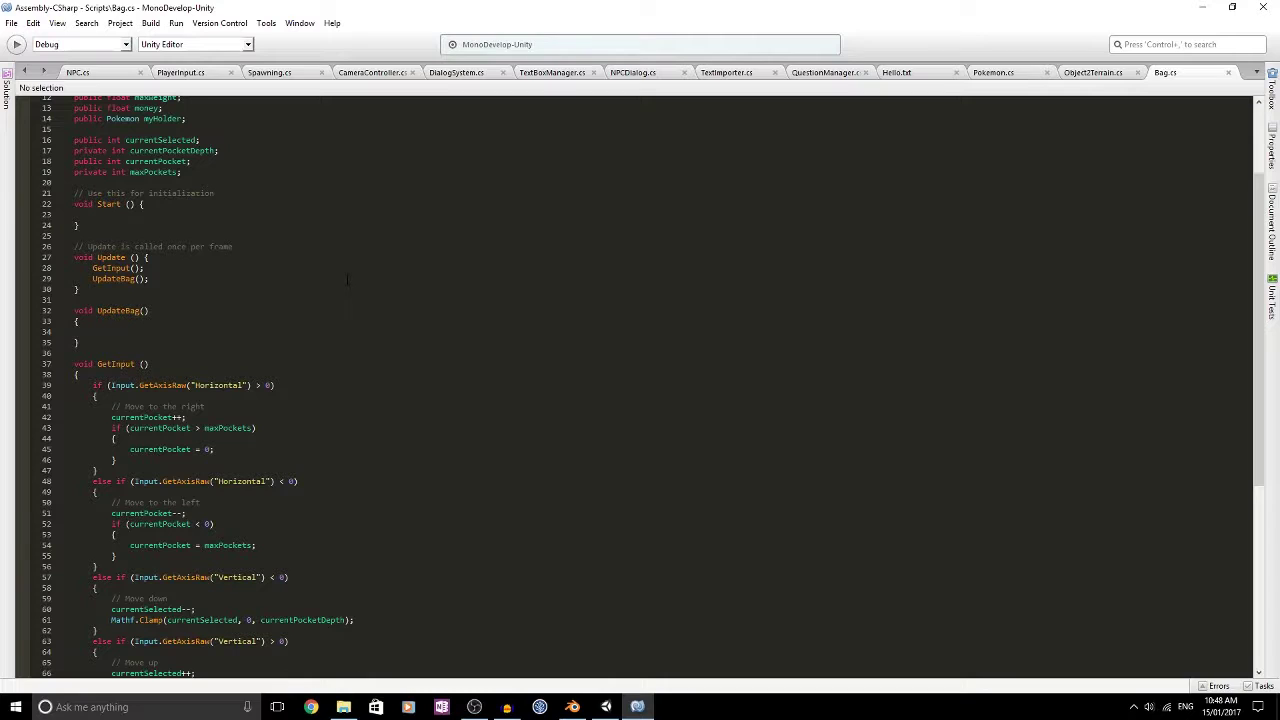
Step: Open the InGameMenu script from Unity and examine the key check in Update and the body of togglePause
left_click(606, 706)
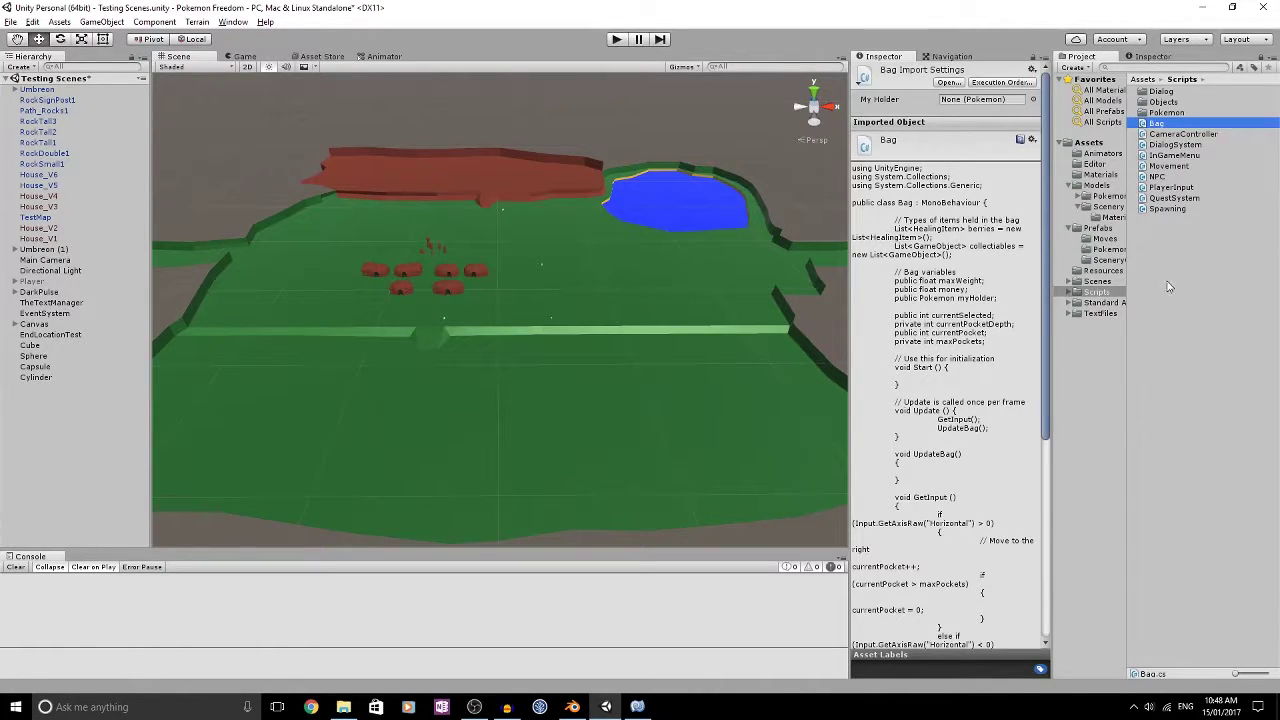
left_click(1176, 156)
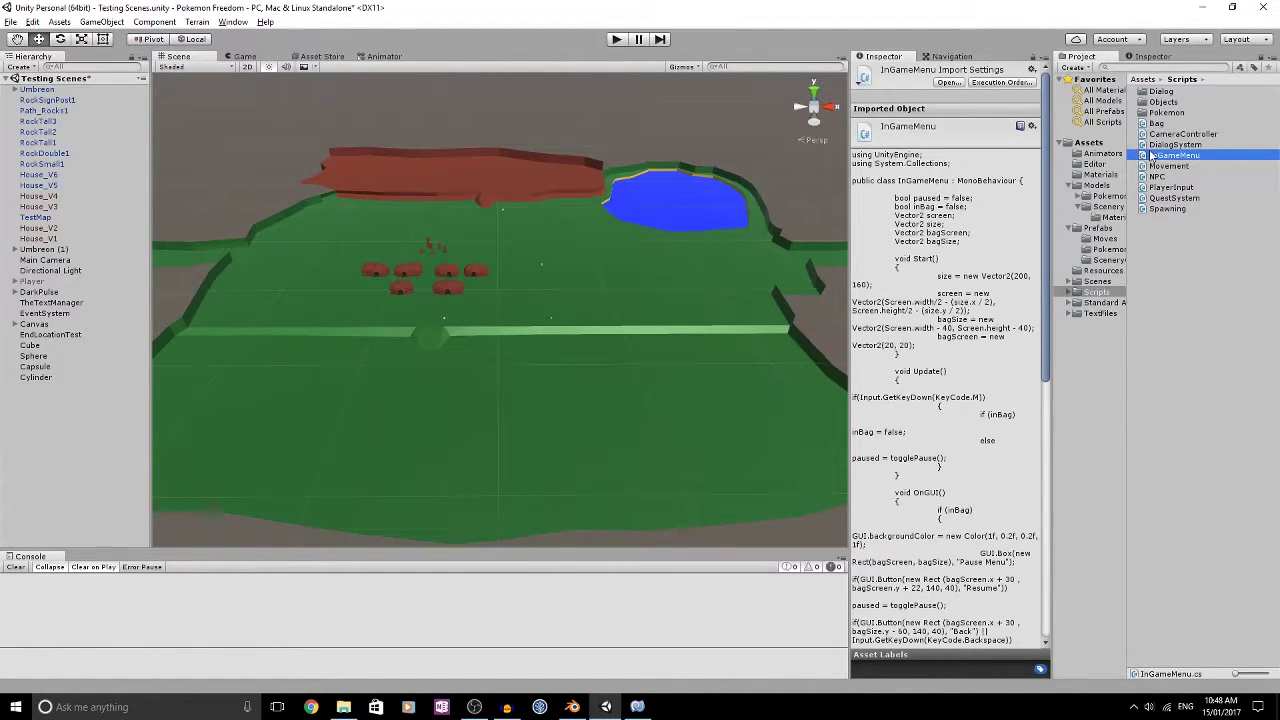
double_click(1160, 156)
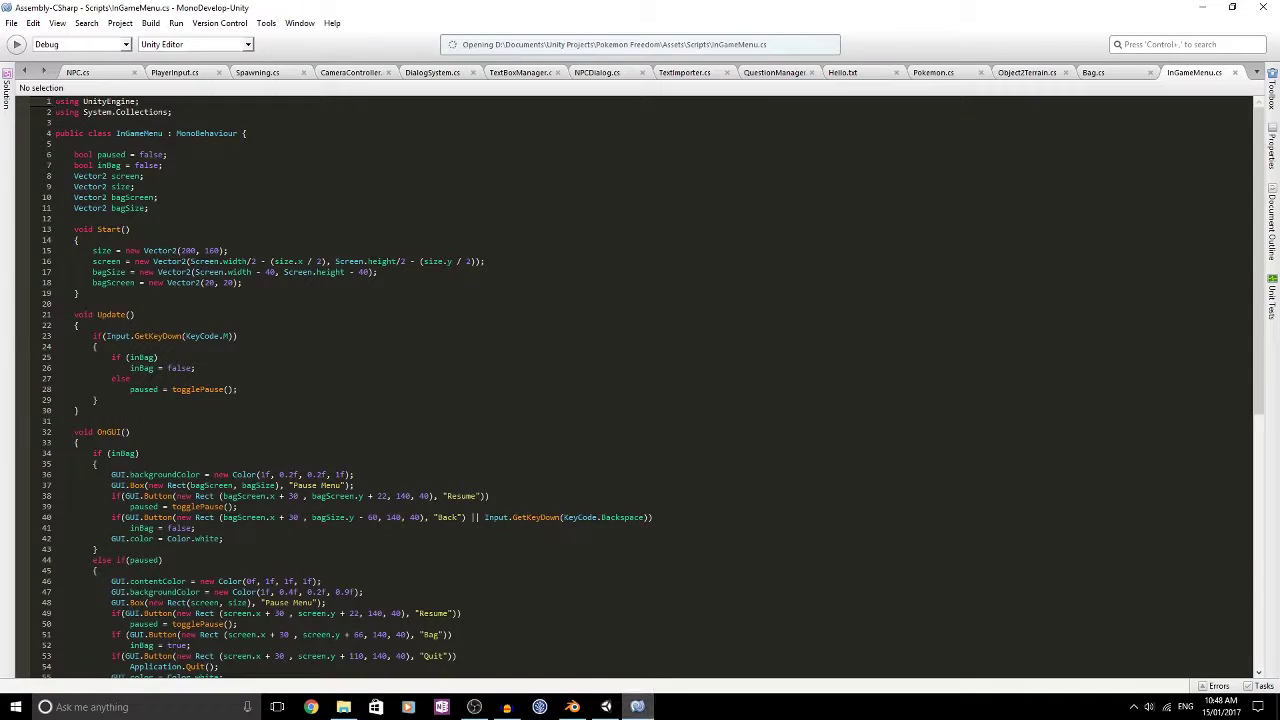
scroll(397, 268, "down", 12)
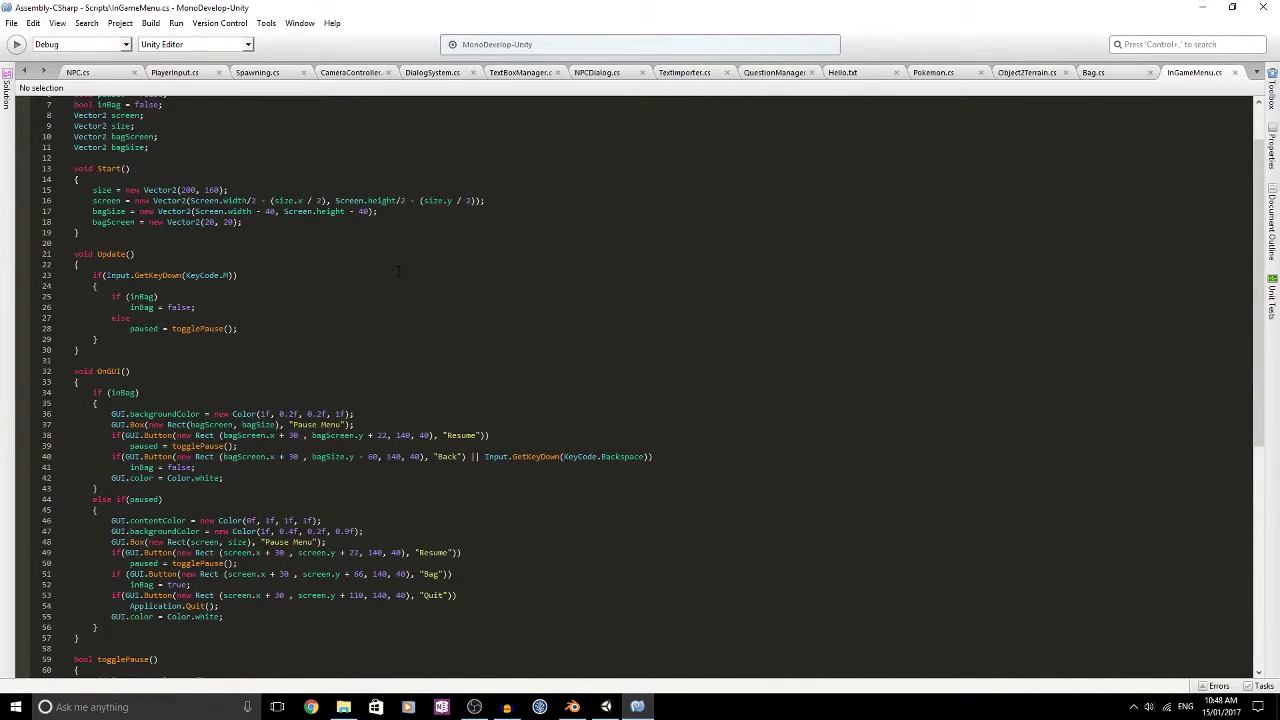
scroll(397, 270, "up", 8)
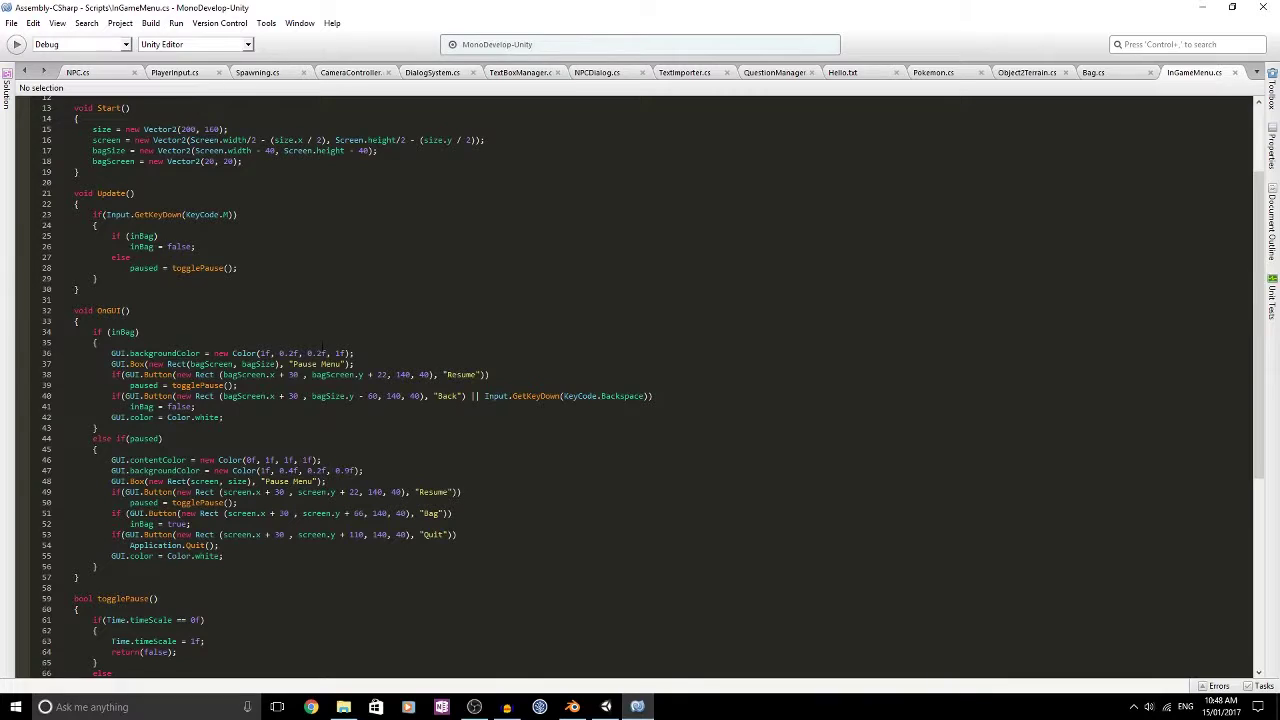
scroll(300, 350, "up", 2)
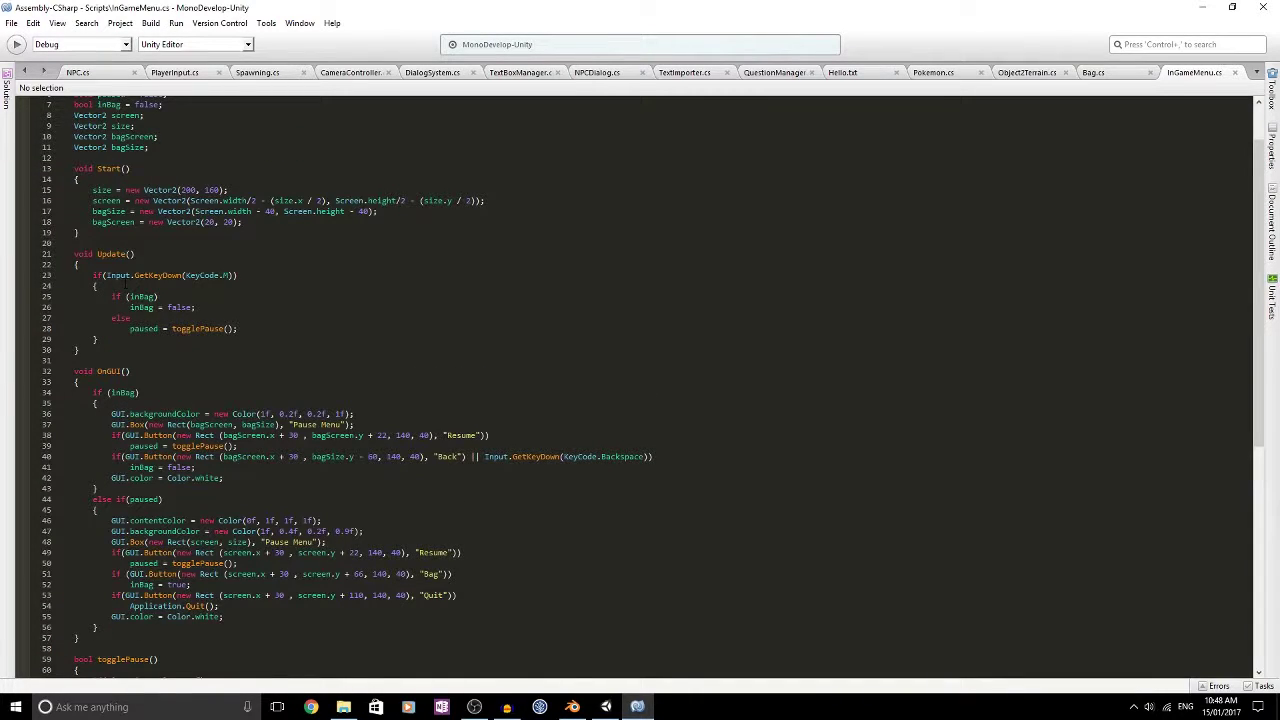
left_click_drag(92, 275, 153, 341)
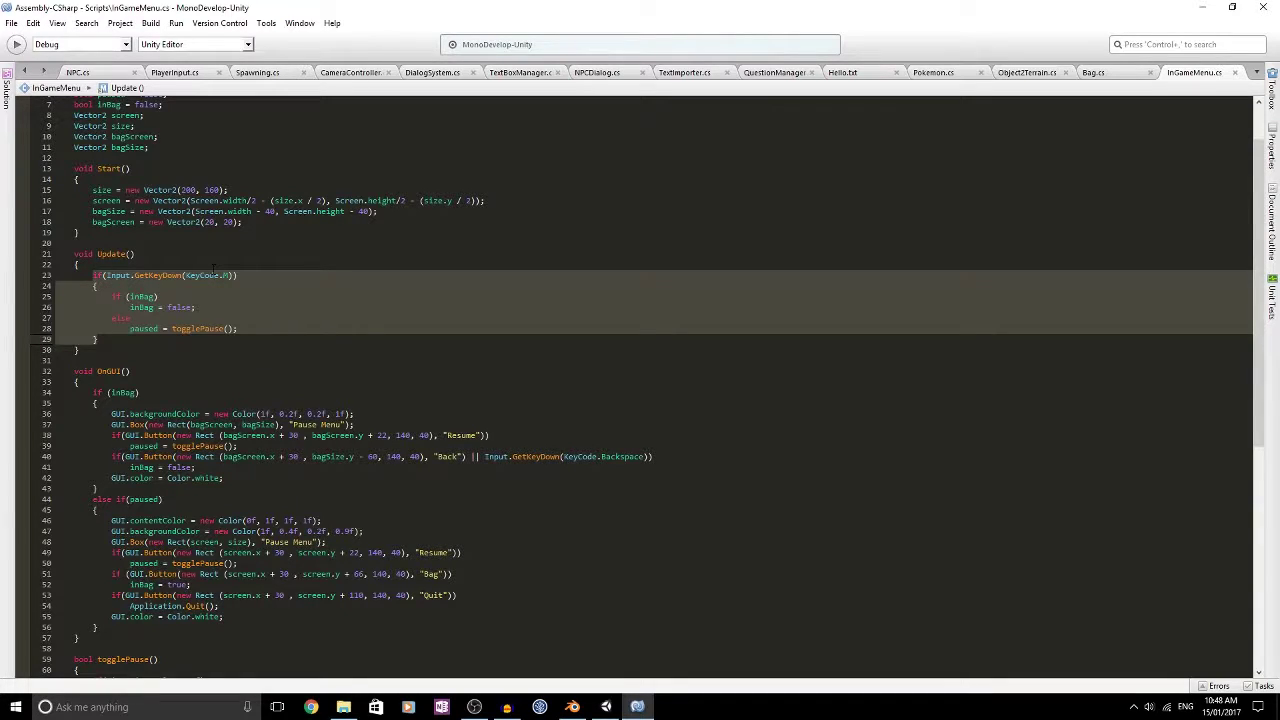
scroll(213, 268, "down", 9)
left_click_drag(92, 377, 174, 463)
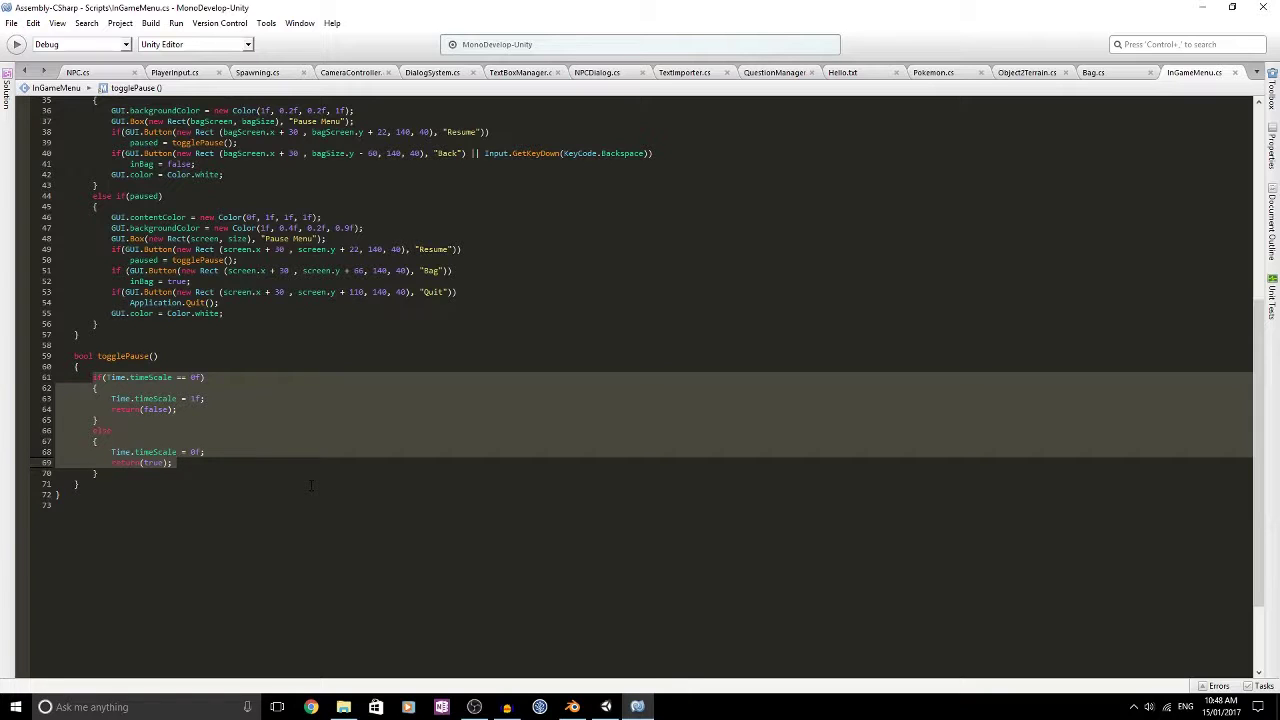
Step: Return to Unity, start a play test, and examine the Player Input values of the Umbreon object
left_click(605, 707)
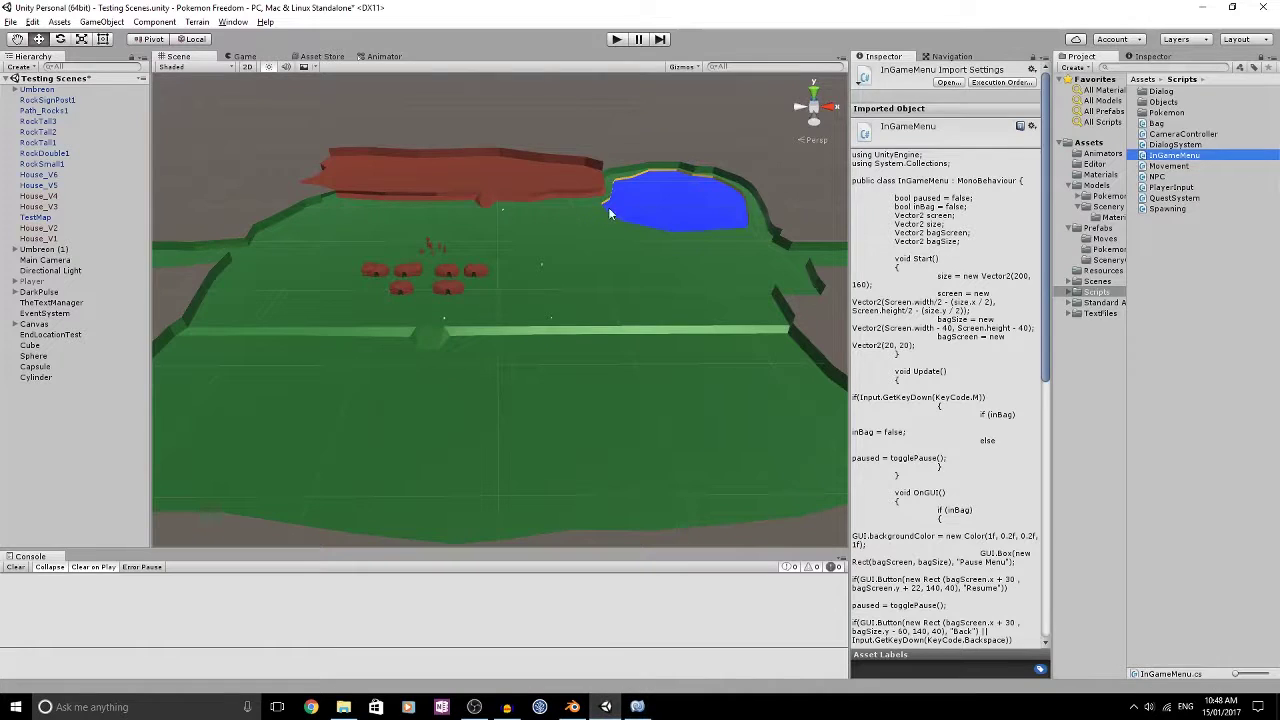
left_click(616, 40)
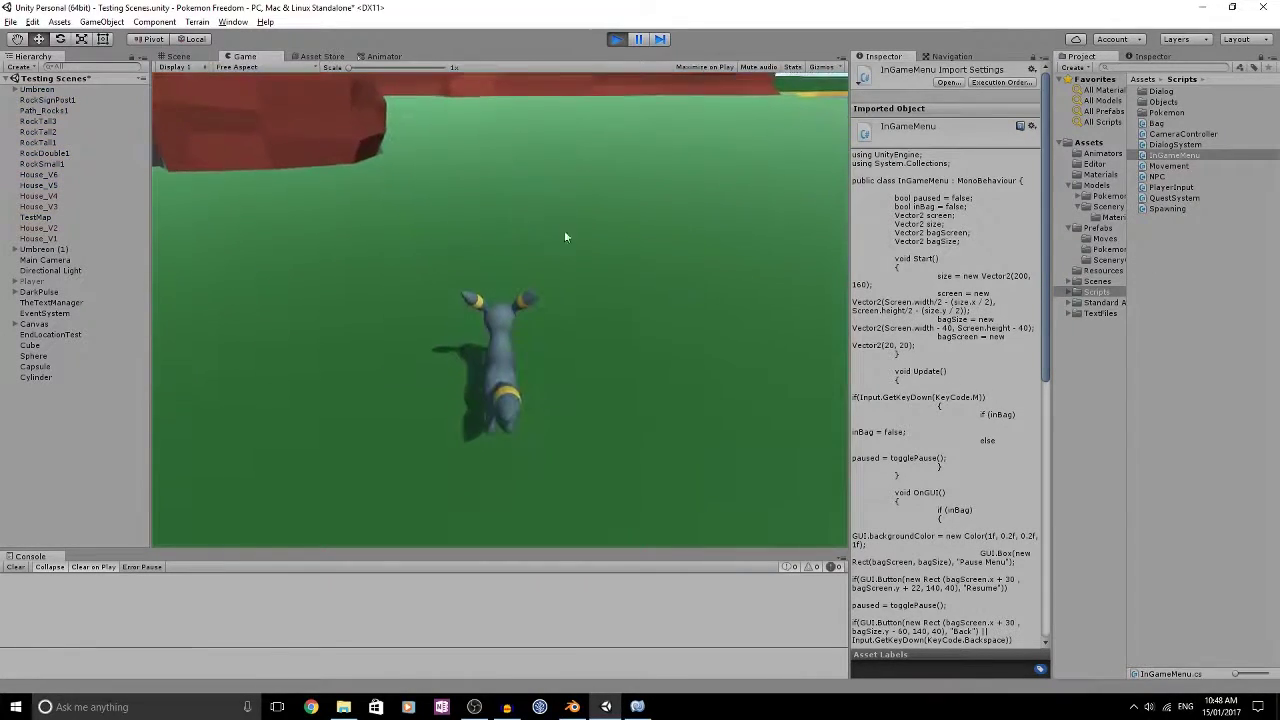
right_click_drag(448, 317, 510, 318)
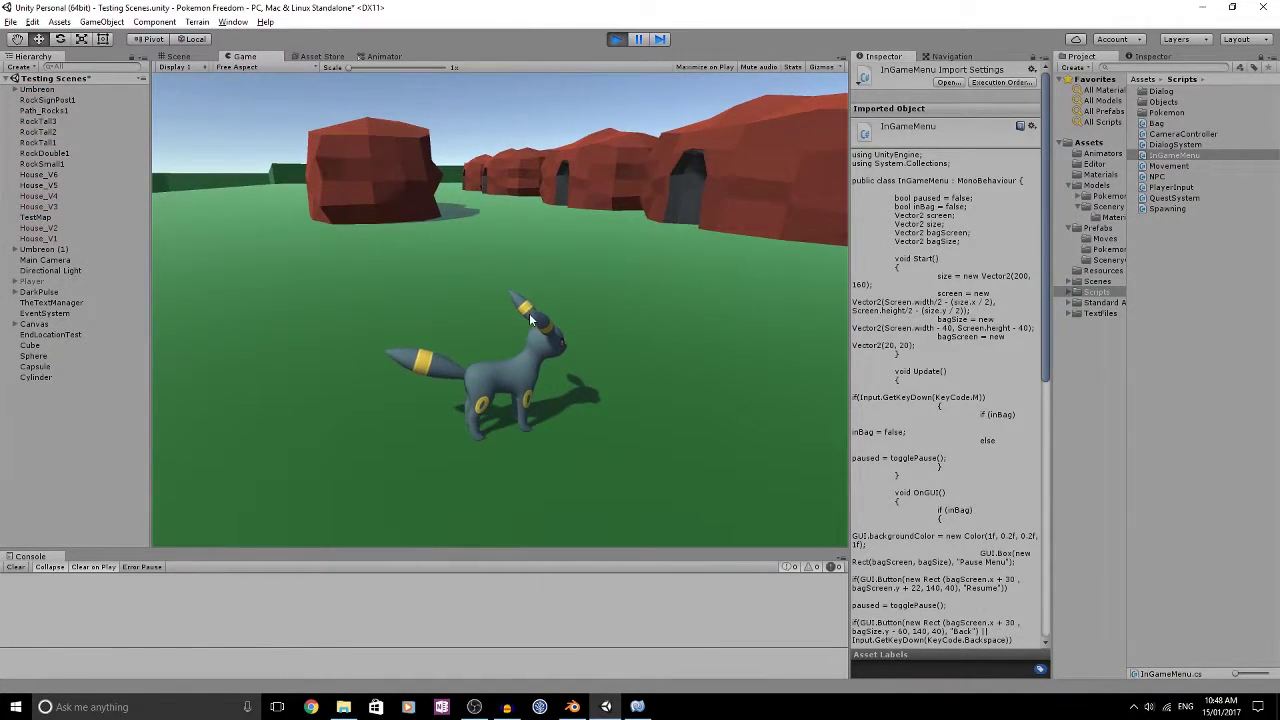
left_click(40, 89)
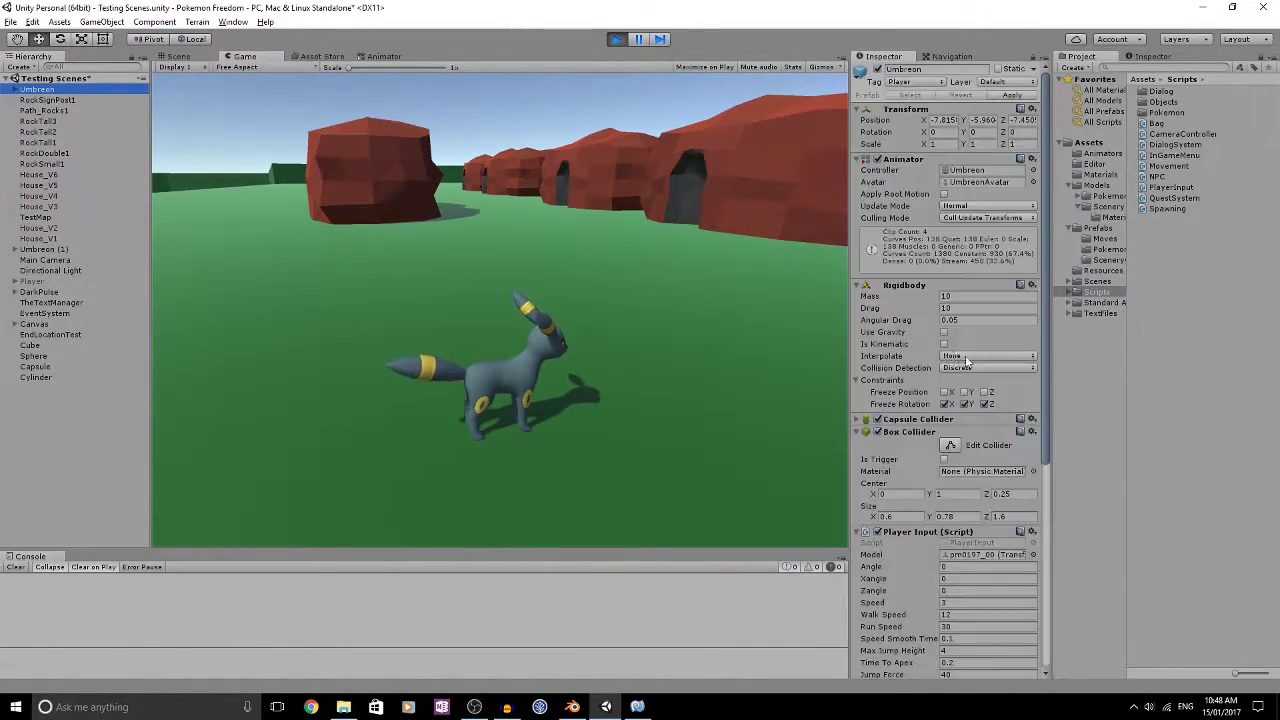
scroll(957, 381, "down", 5)
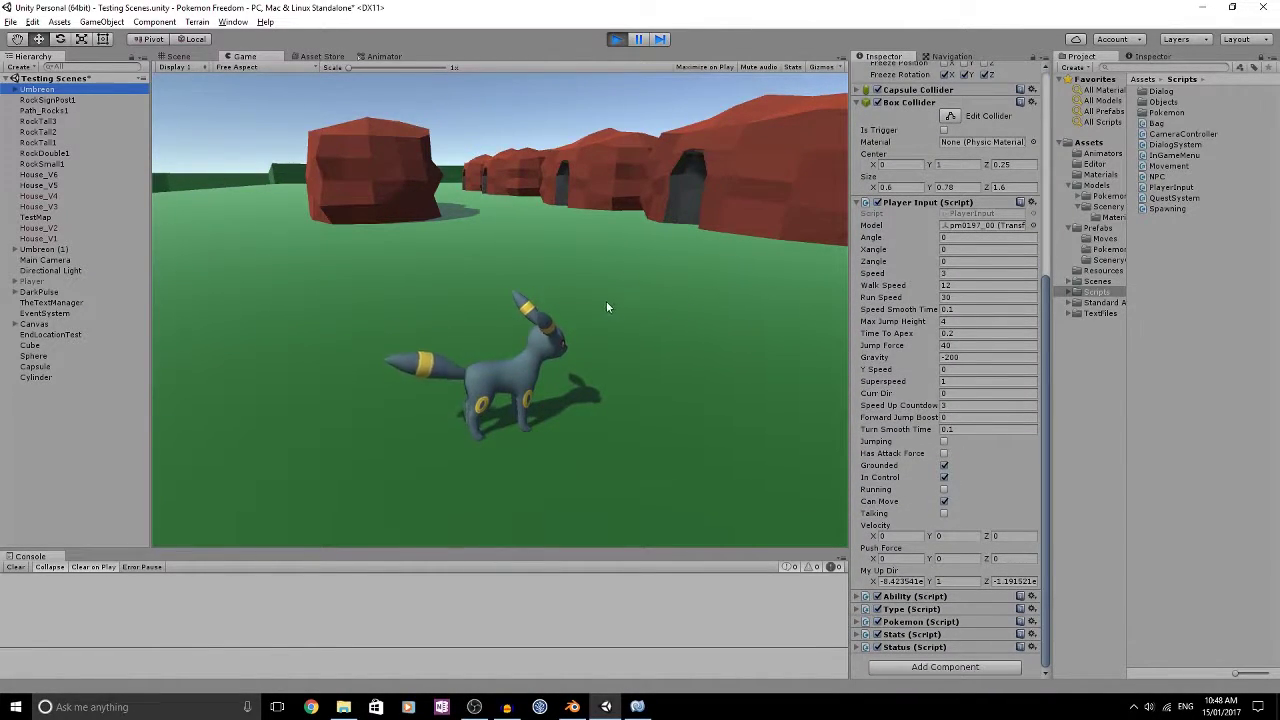
Step: Open the pause menu in the running game and resume, twice in a row
left_click(572, 283)
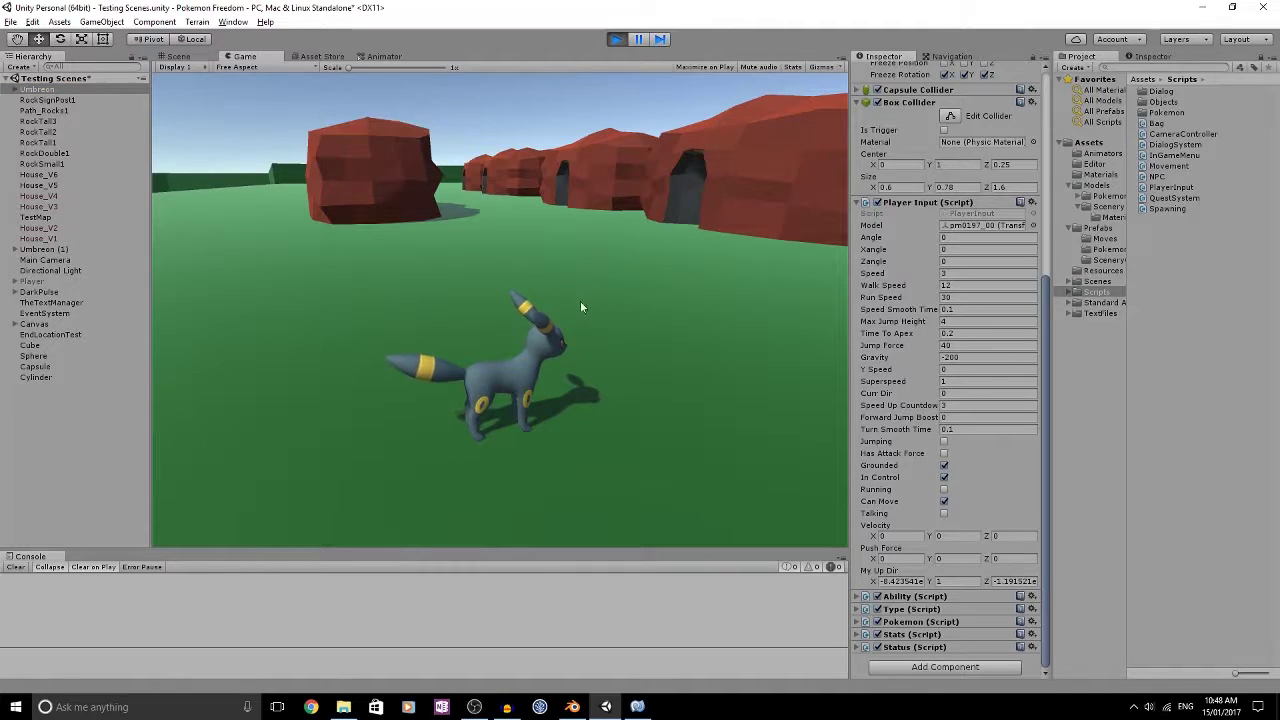
key("Escape")
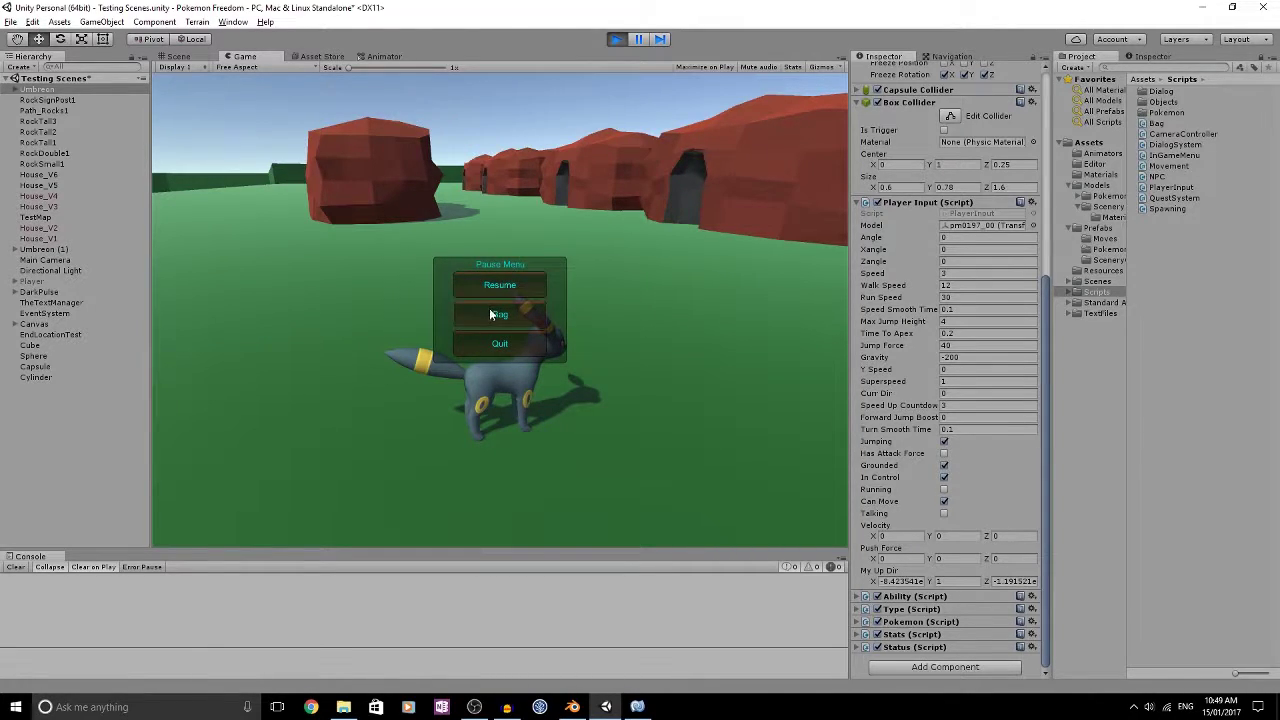
left_click(500, 285)
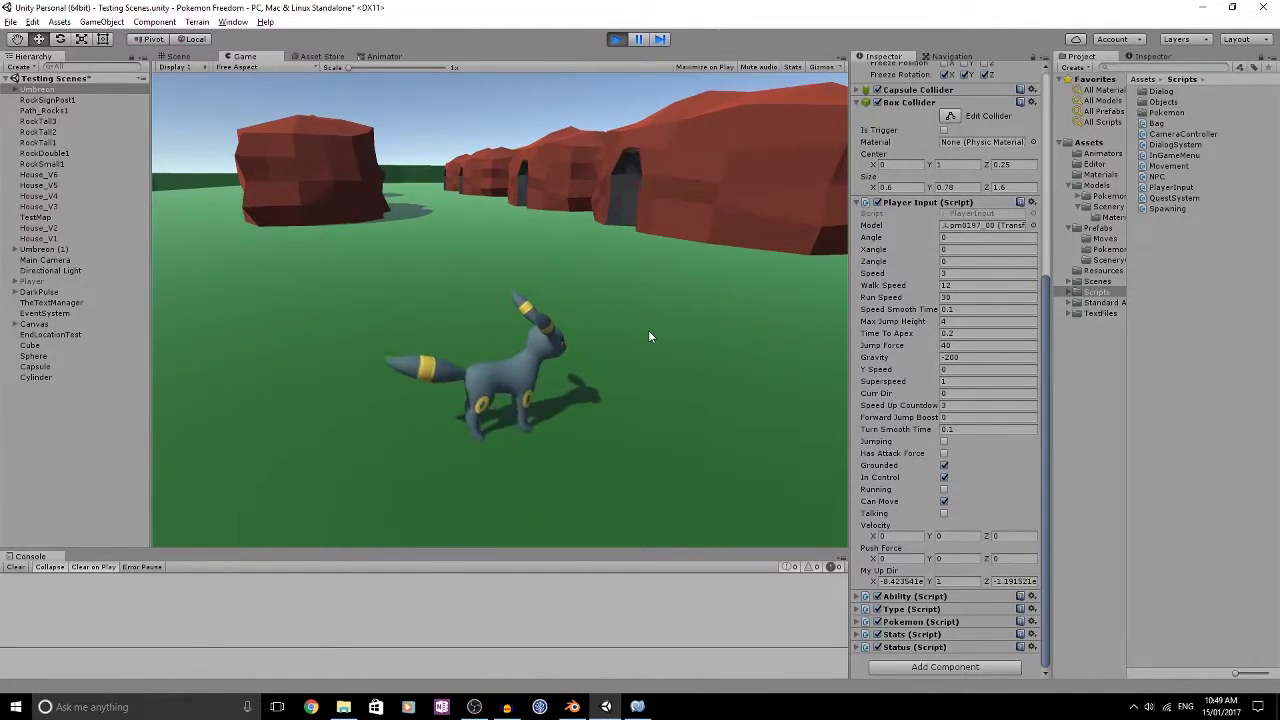
key("Escape")
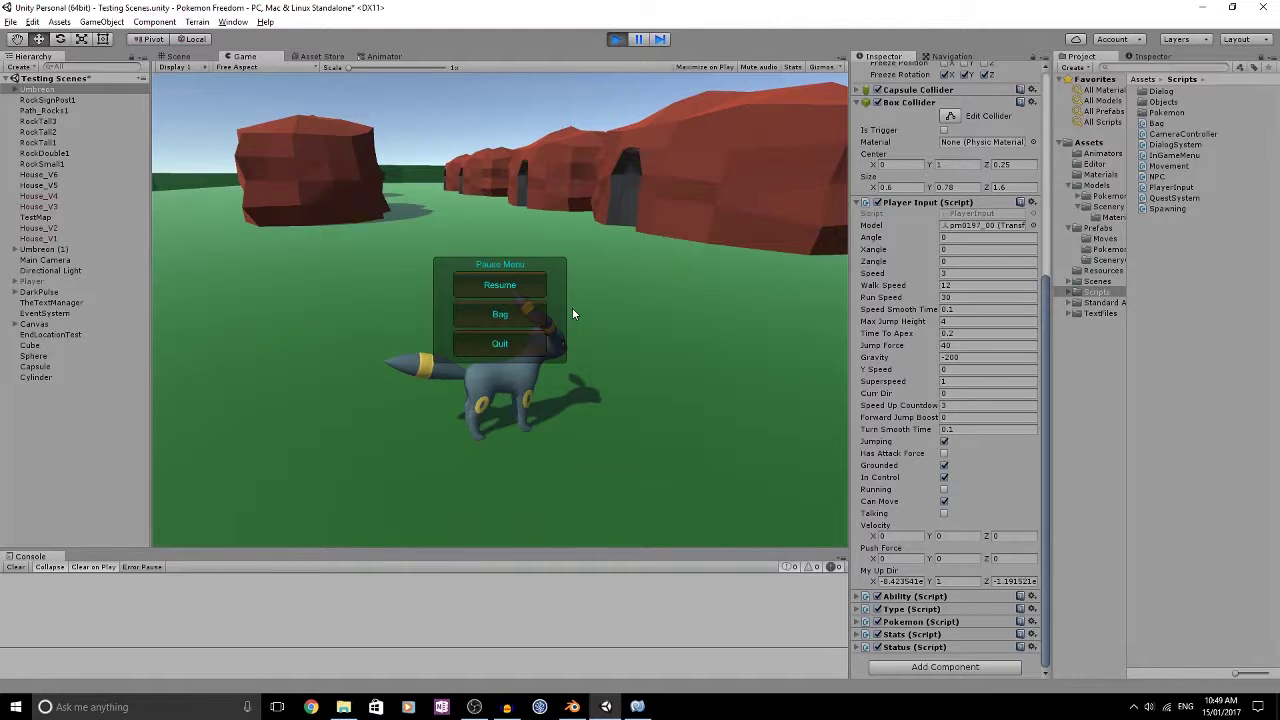
left_click(517, 291)
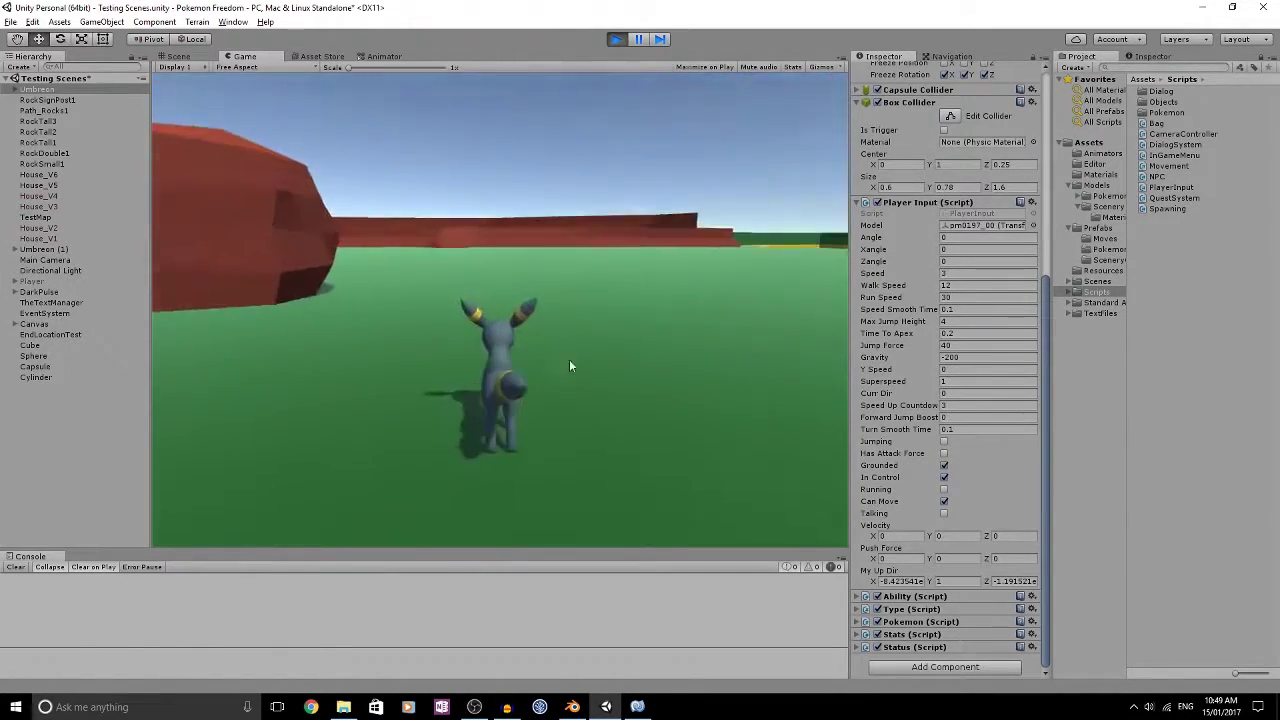
Step: Run Umbreon across the grass near the houses and end the play test
key("shift")
key("w")
right_click_drag(622, 300, 498, 363)
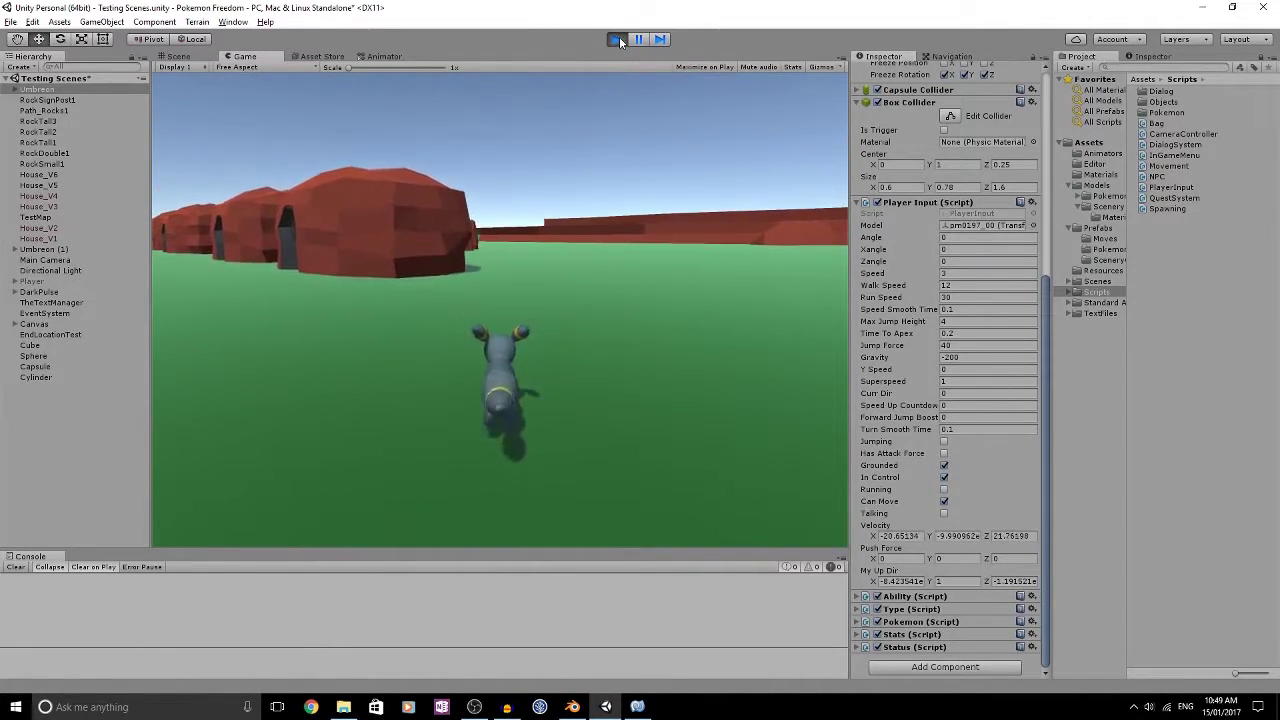
key("ctrl+p")
Step: Switch to MonoDevelop and copy the if(Time.timeScale == 0f) line from togglePause in InGameMenu
left_click(637, 707)
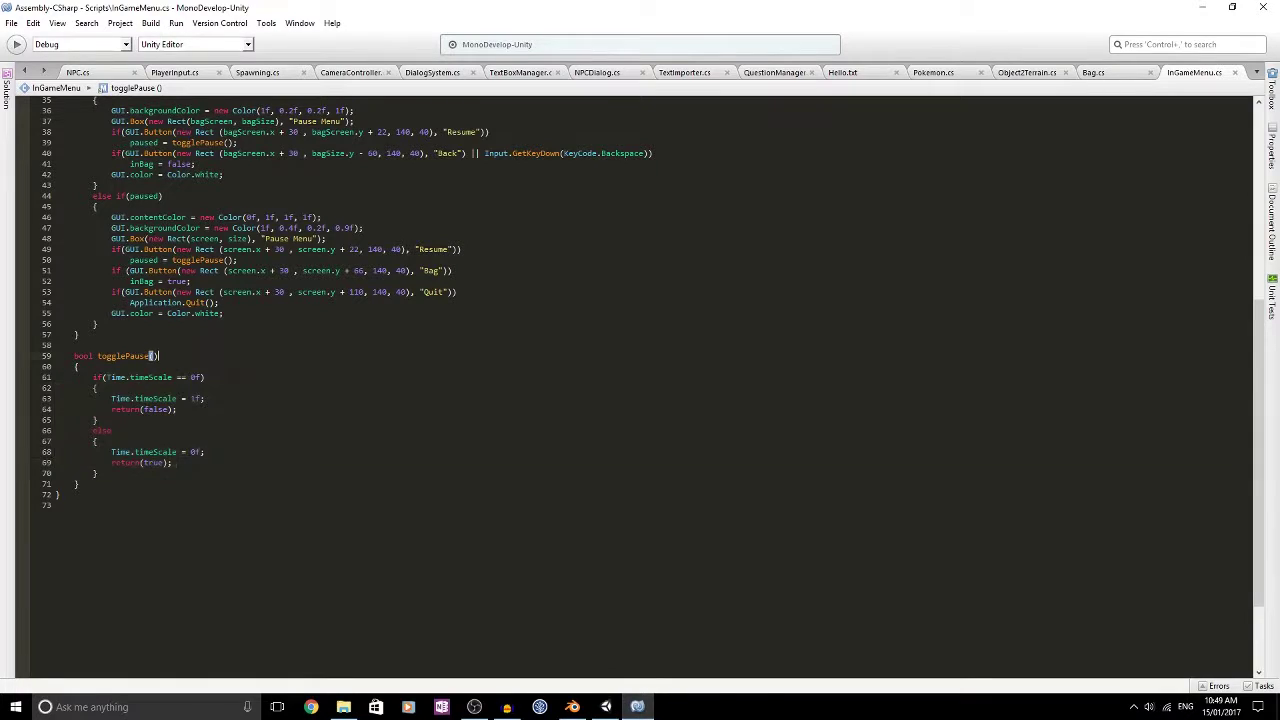
left_click_drag(93, 377, 204, 378)
key("ctrl+c")
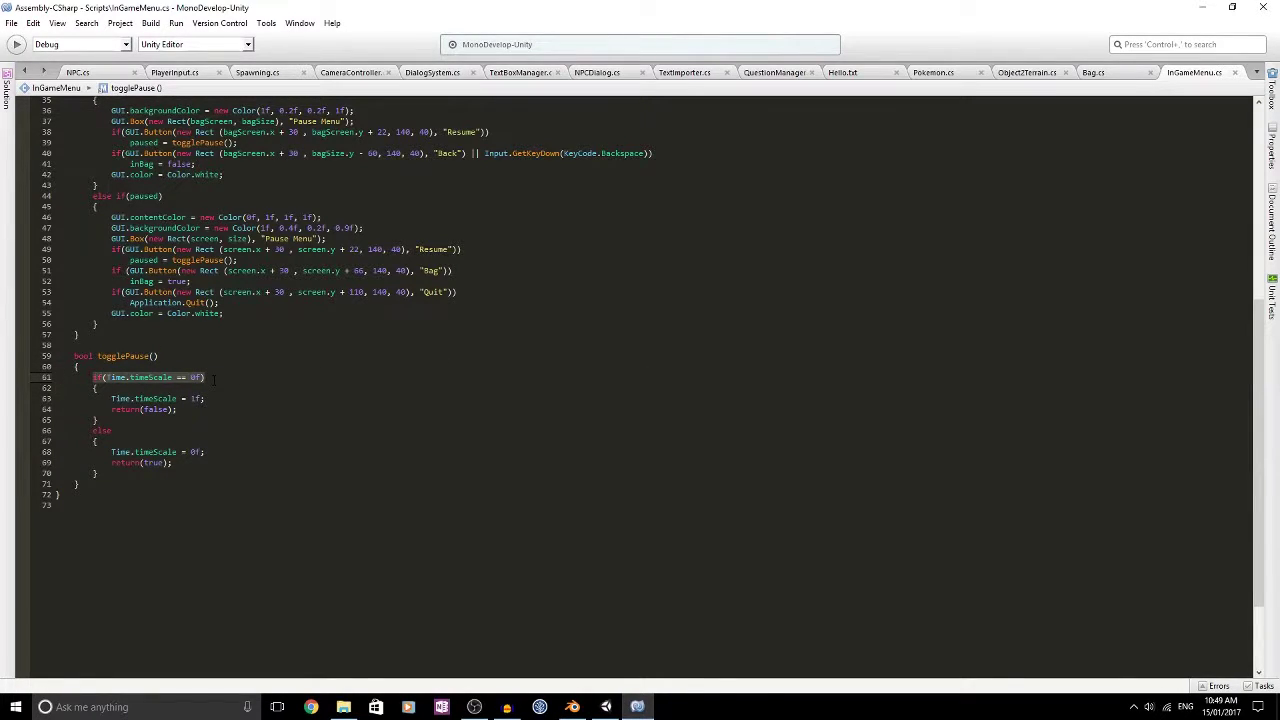
Step: Extend the movementAttackDelay && canMove condition in PlayerInput's Update with a further && check based on the copied Time.timeScale comparison
left_click(175, 73)
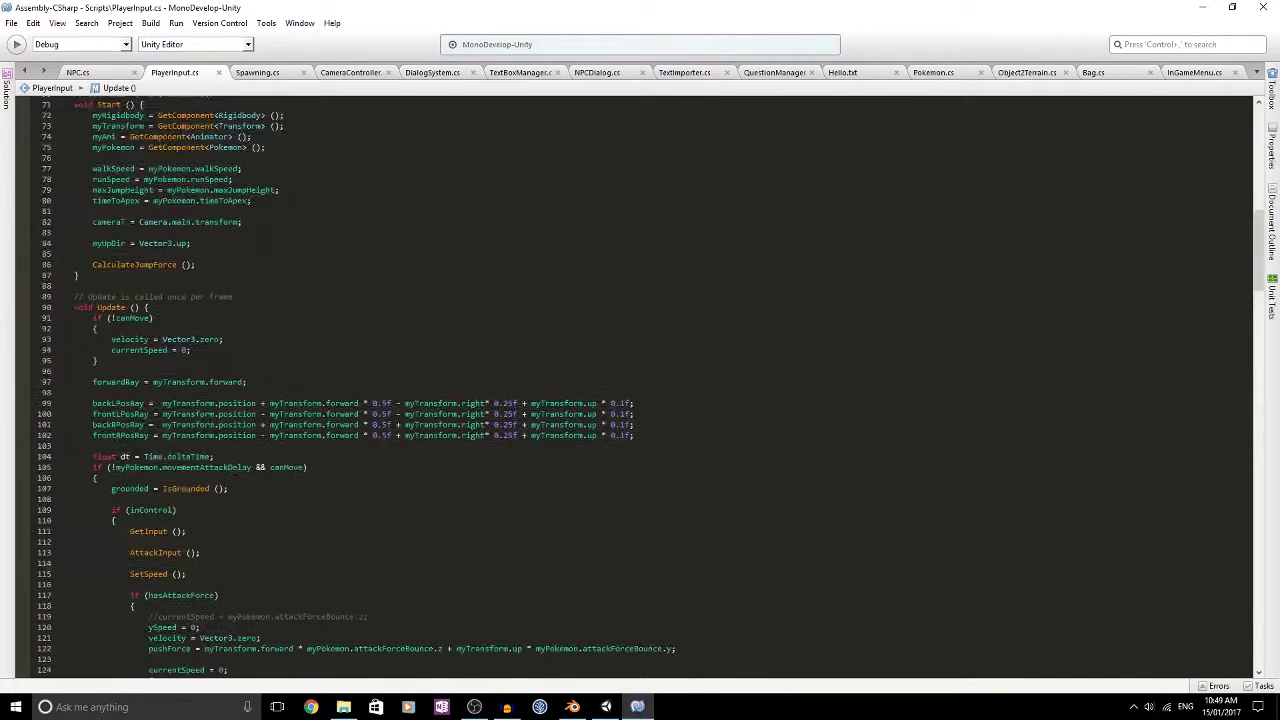
scroll(210, 360, "down", 4)
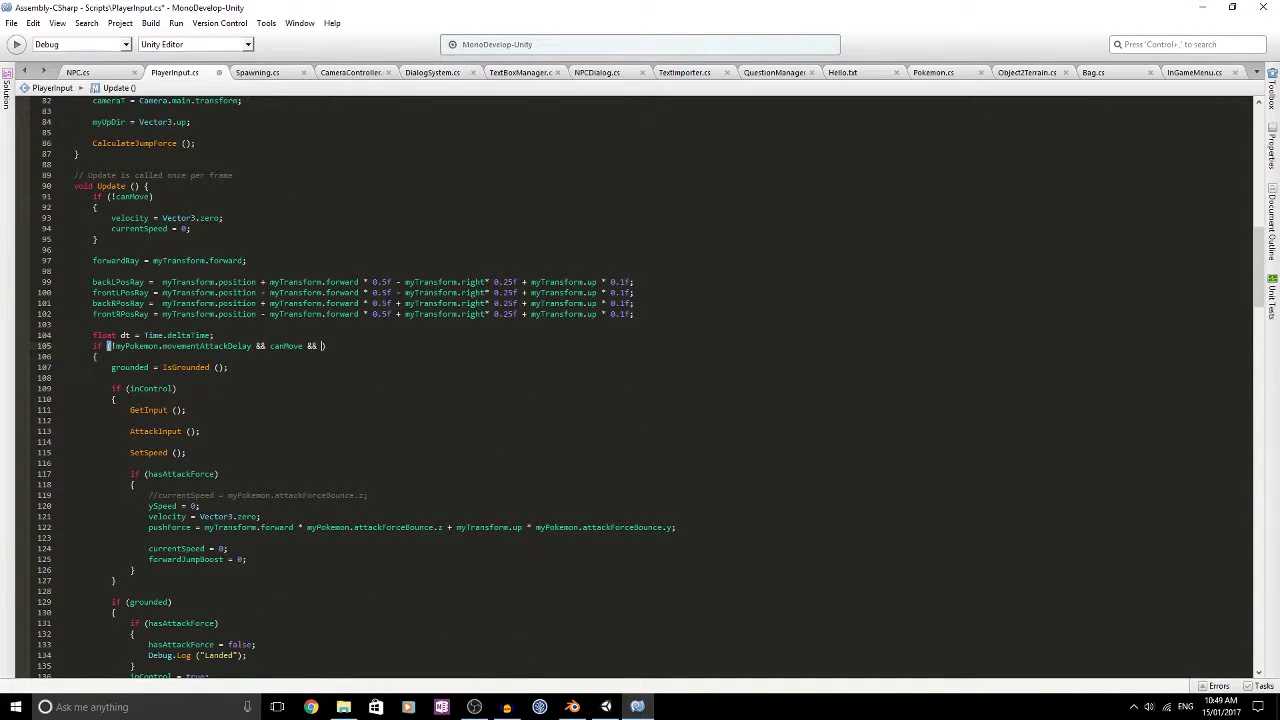
key("ctrl+v")
key("BackSpace")
key("BackSpace")
key("BackSpace")
left_click(343, 346)
Step: Return to Unity, start a play test, and pause and resume the game
left_click(607, 708)
left_click(616, 40)
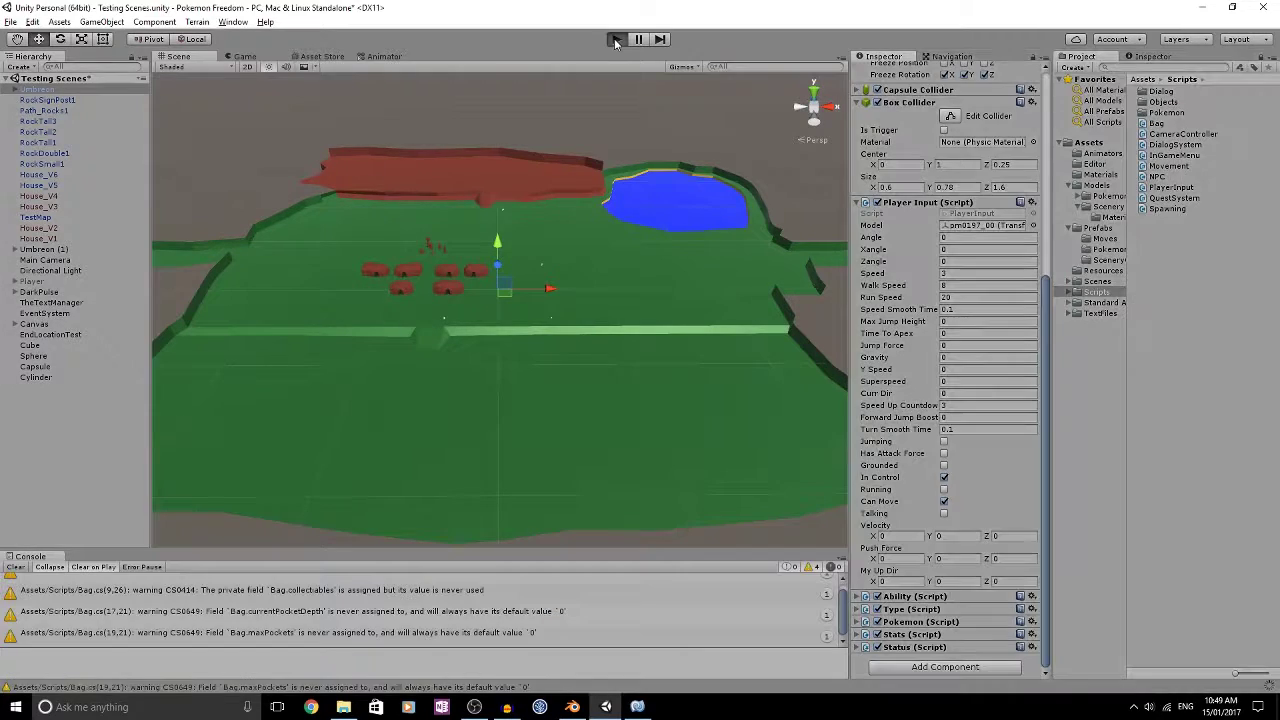
key("ctrl+p")
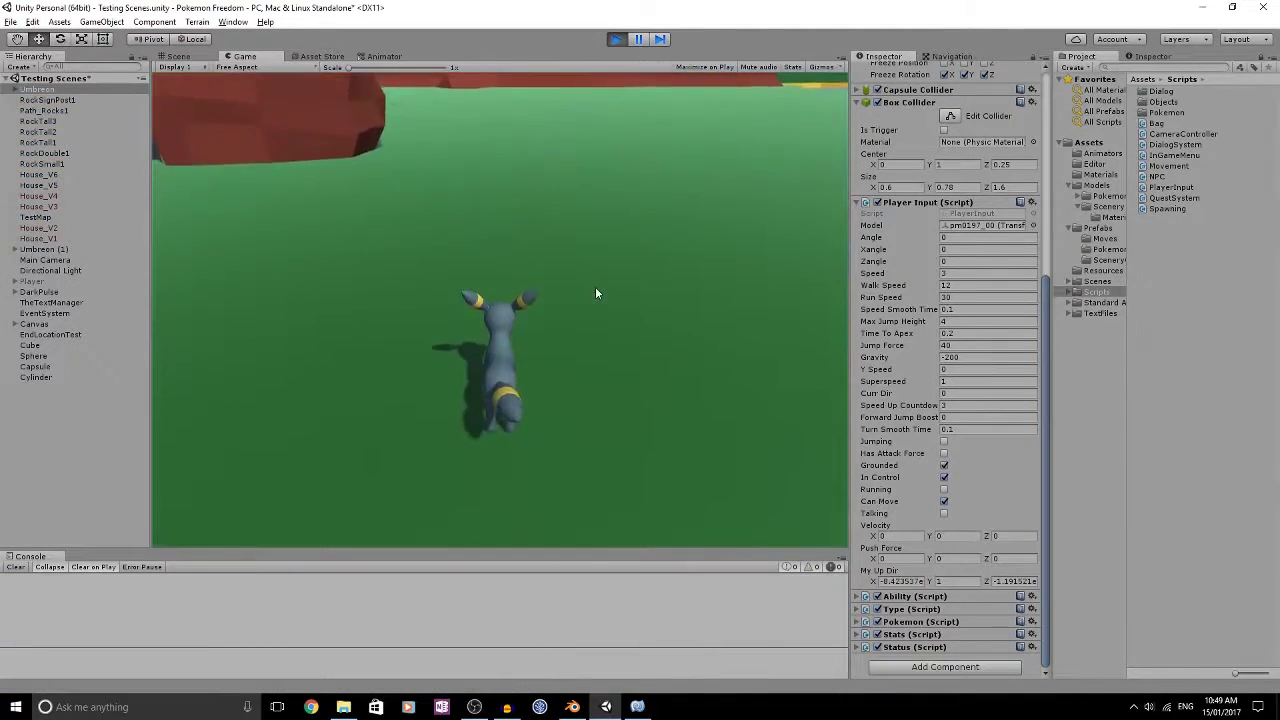
key("Escape")
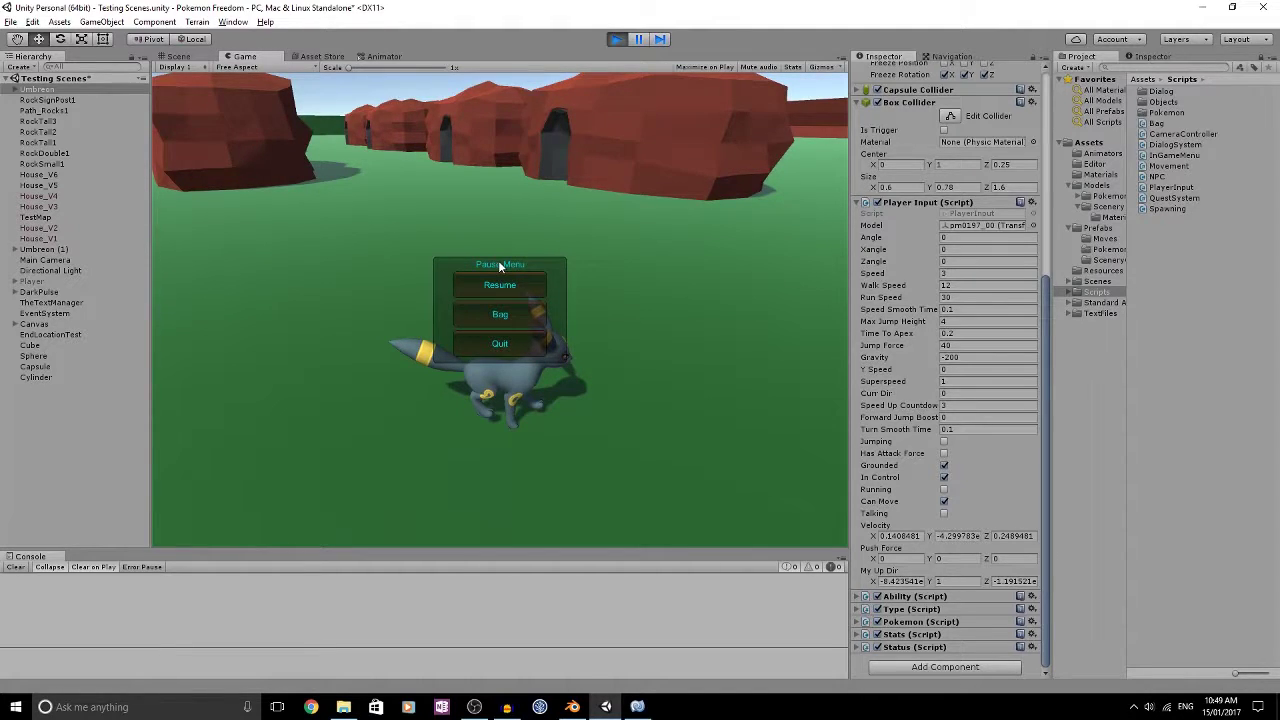
left_click(500, 285)
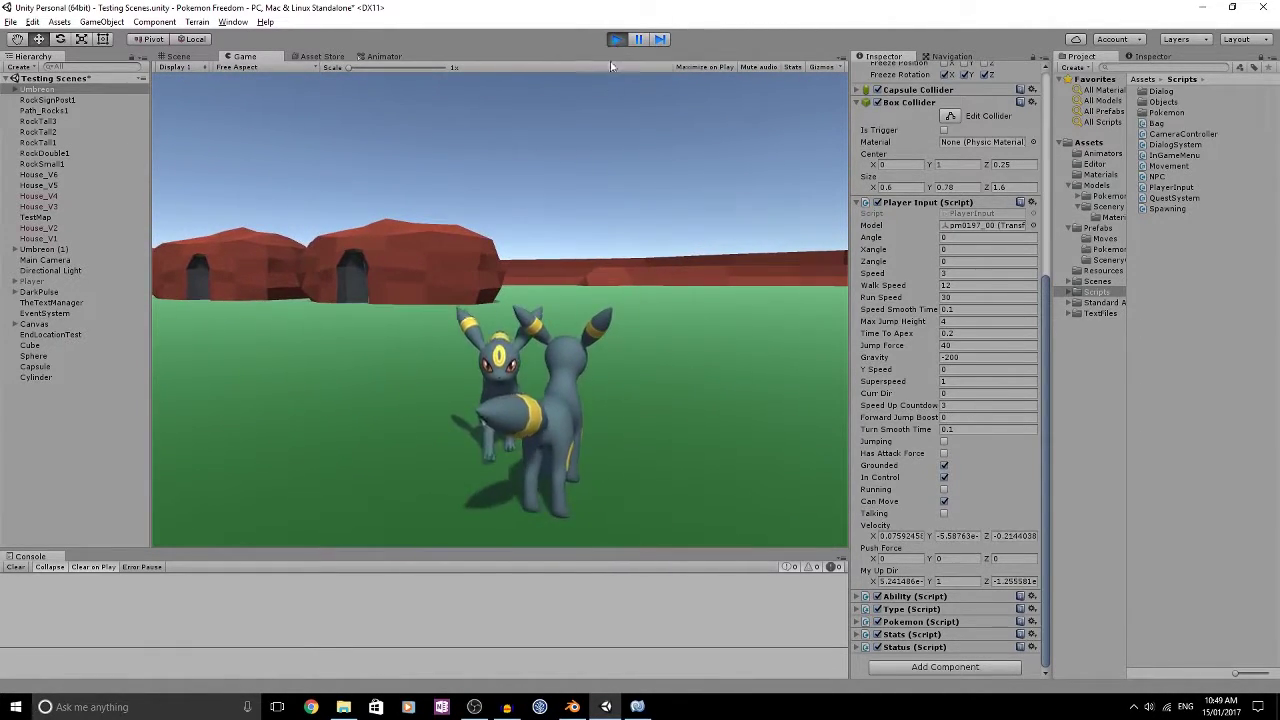
Step: Run Umbreon around the second Umbreon and end the play test
key("a")
key("d")
key("a")
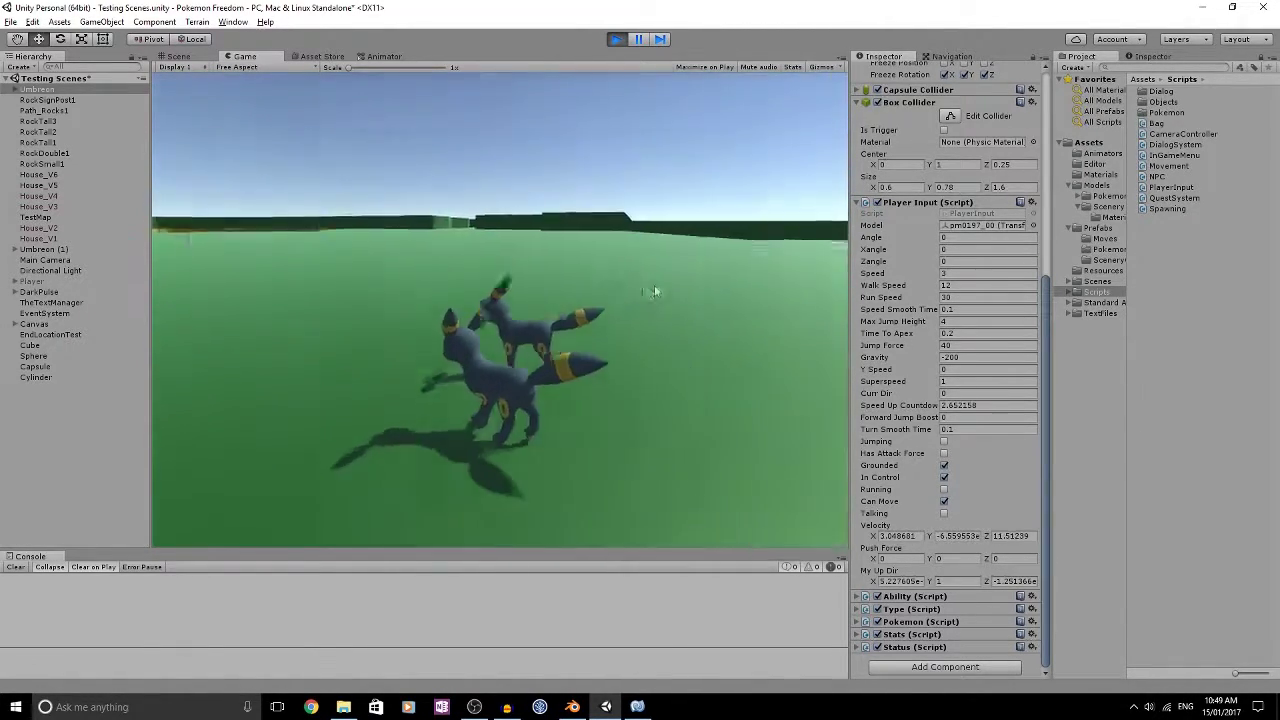
key("s")
left_click(616, 39)
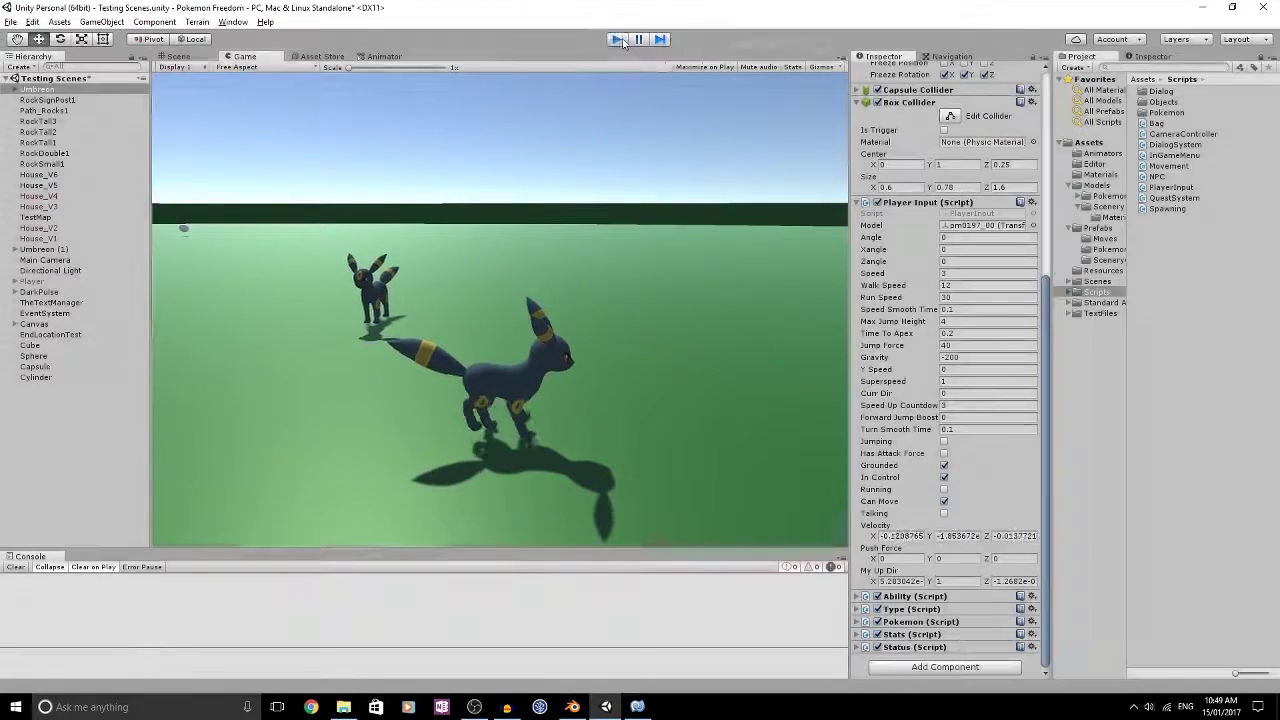
Step: Examine the layout of the houses and rock formations in the test scene
left_click_drag(571, 281, 450, 283, "alt")
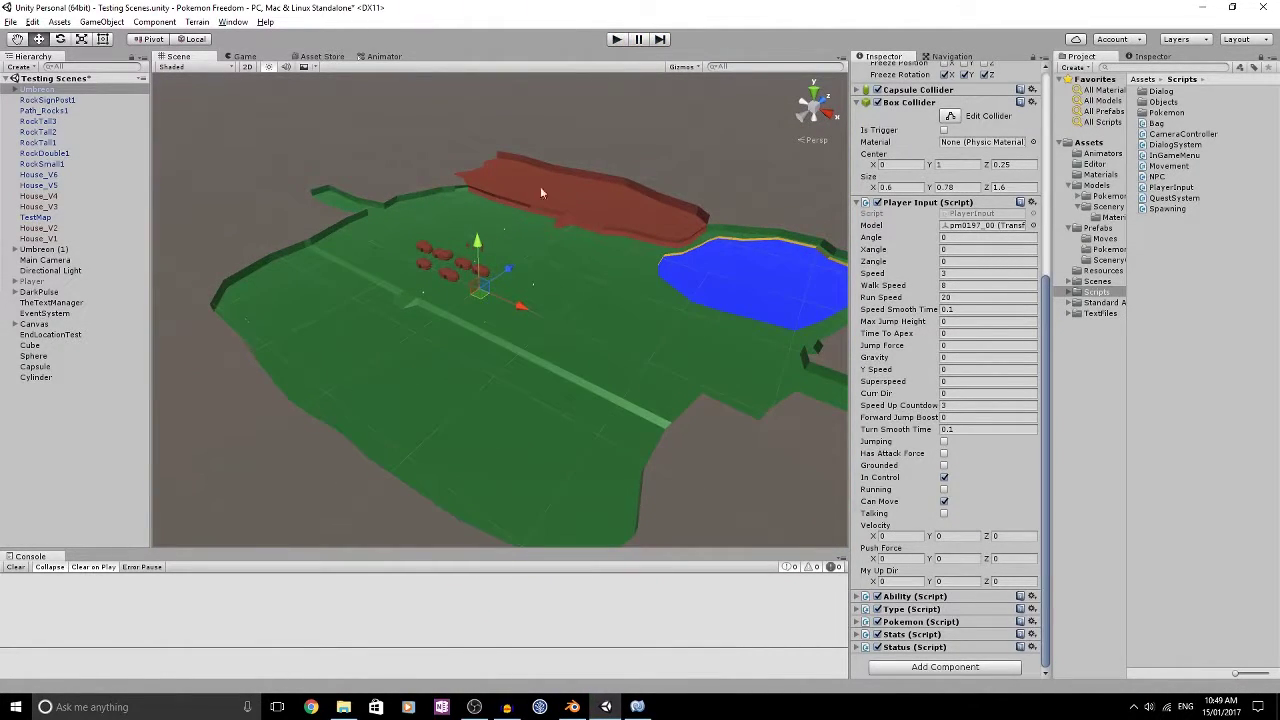
left_click_drag(353, 384, 672, 383, "alt")
scroll(404, 312, "up", 7)
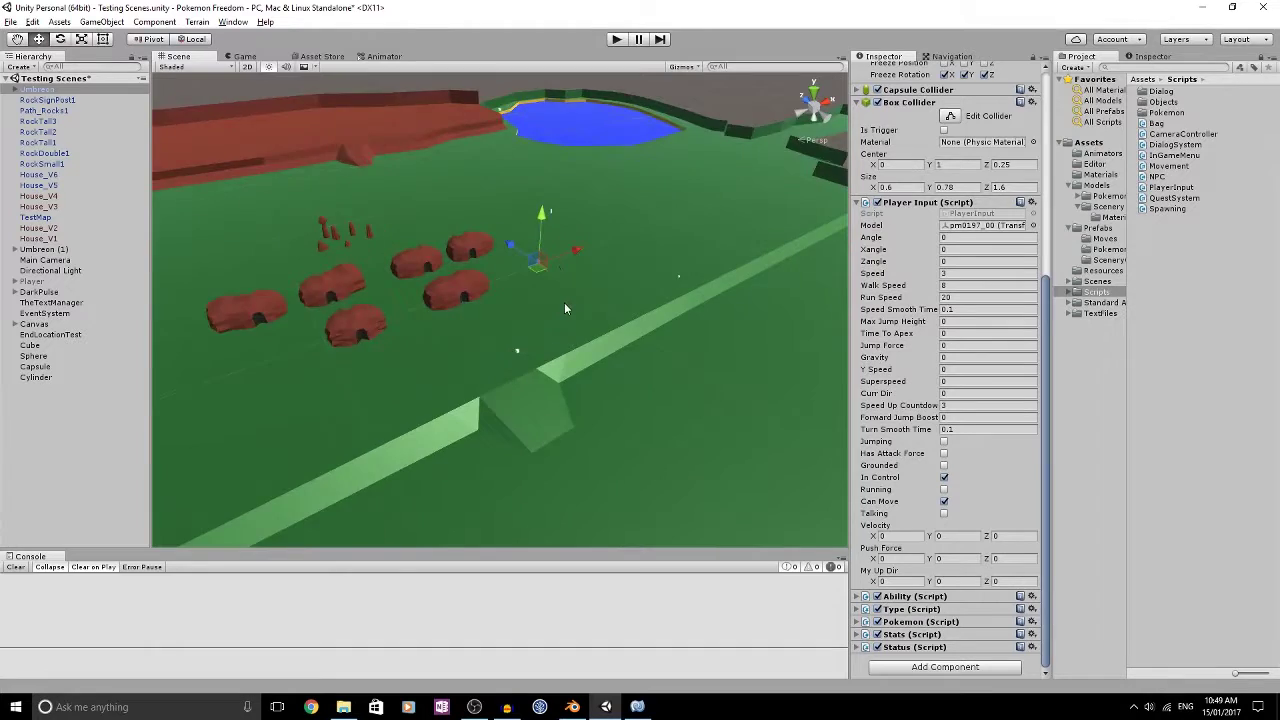
left_click_drag(564, 305, 655, 343, "alt")
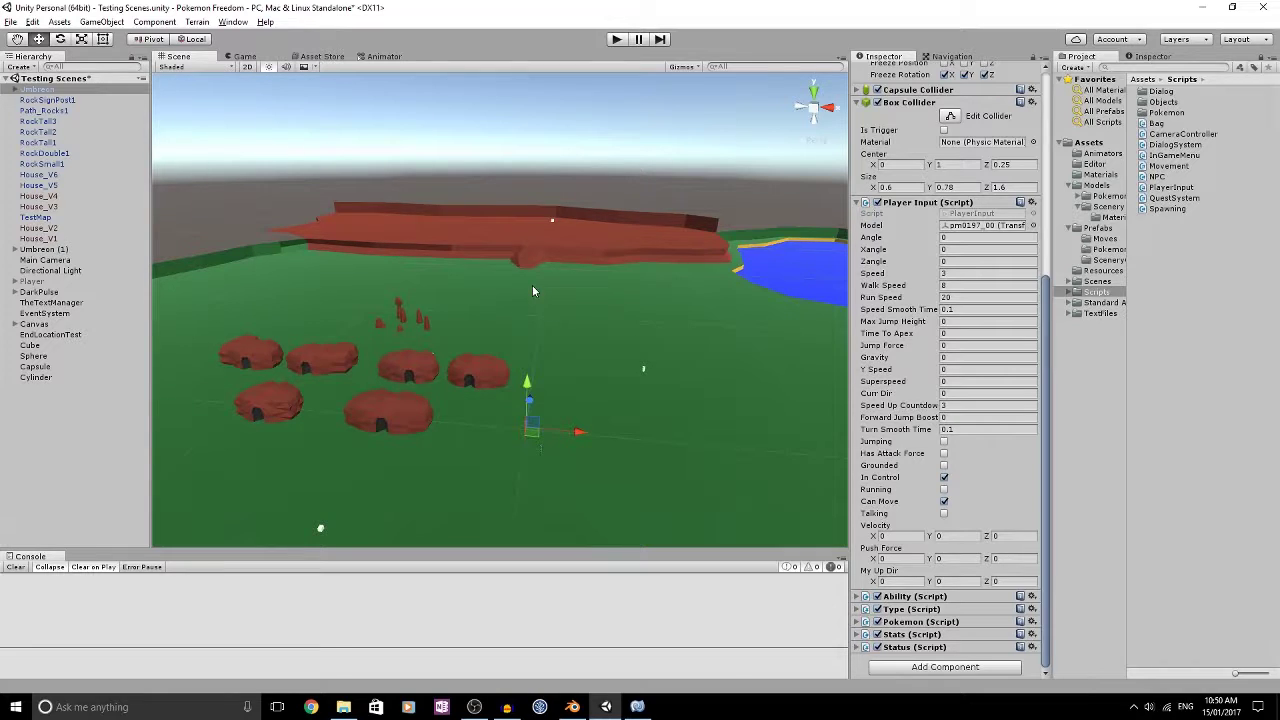
left_click_drag(532, 290, 680, 346, "alt")
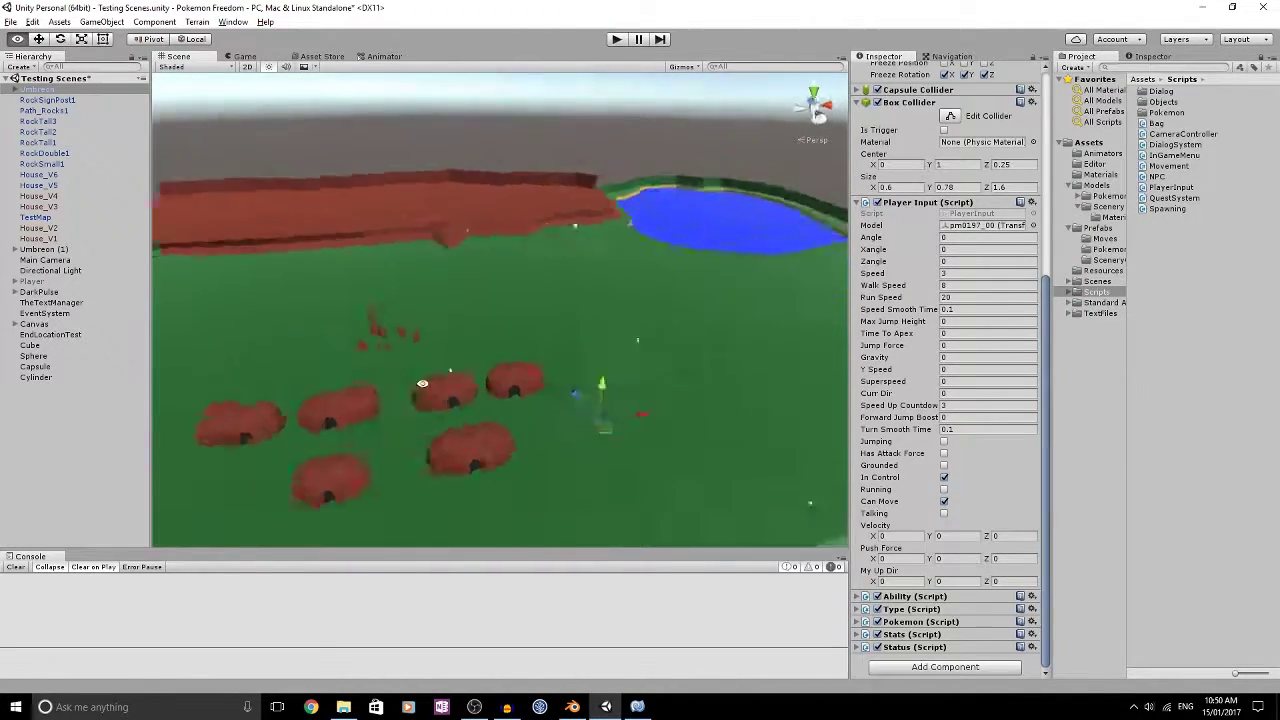
left_click_drag(423, 383, 634, 341, "alt")
scroll(408, 405, "up", 5)
middle_click_drag(411, 413, 488, 290)
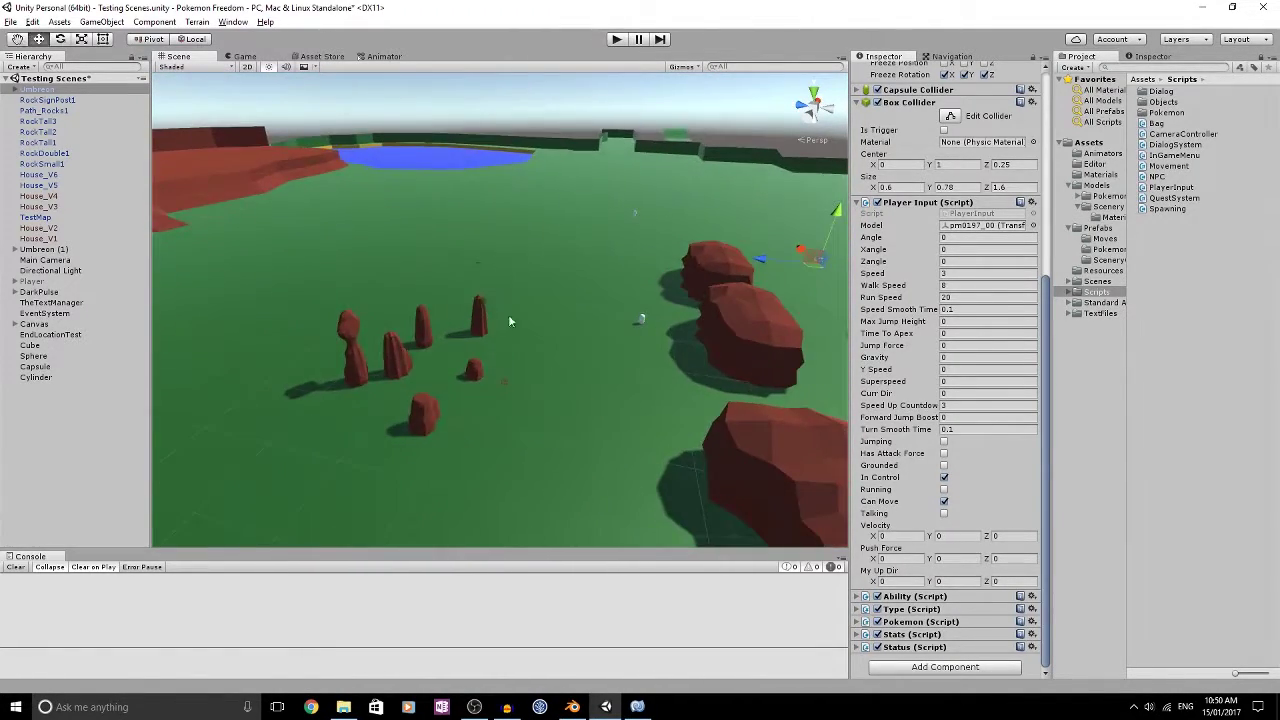
Step: Select the capsule beside the houses, inspect it up close, and clear the selection
scroll(508, 314, "up", 4)
left_click(690, 319)
key("f")
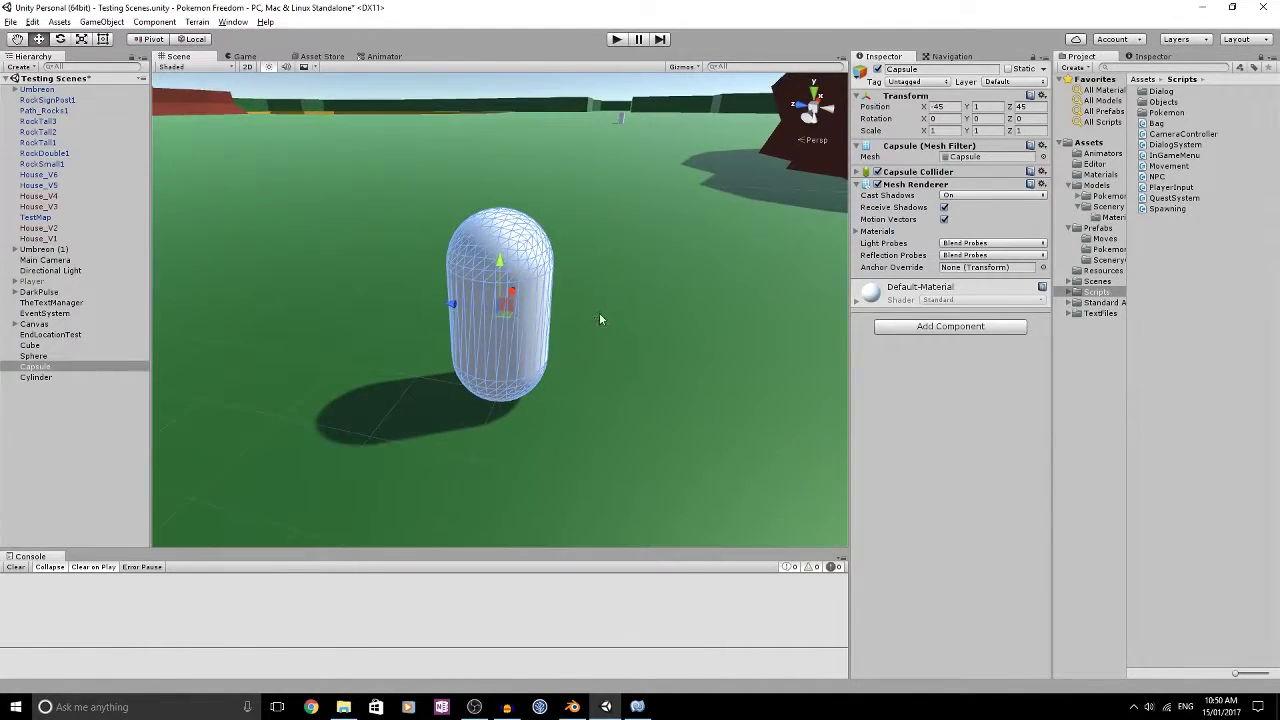
scroll(605, 307, "down", 6)
scroll(604, 309, "down", 8)
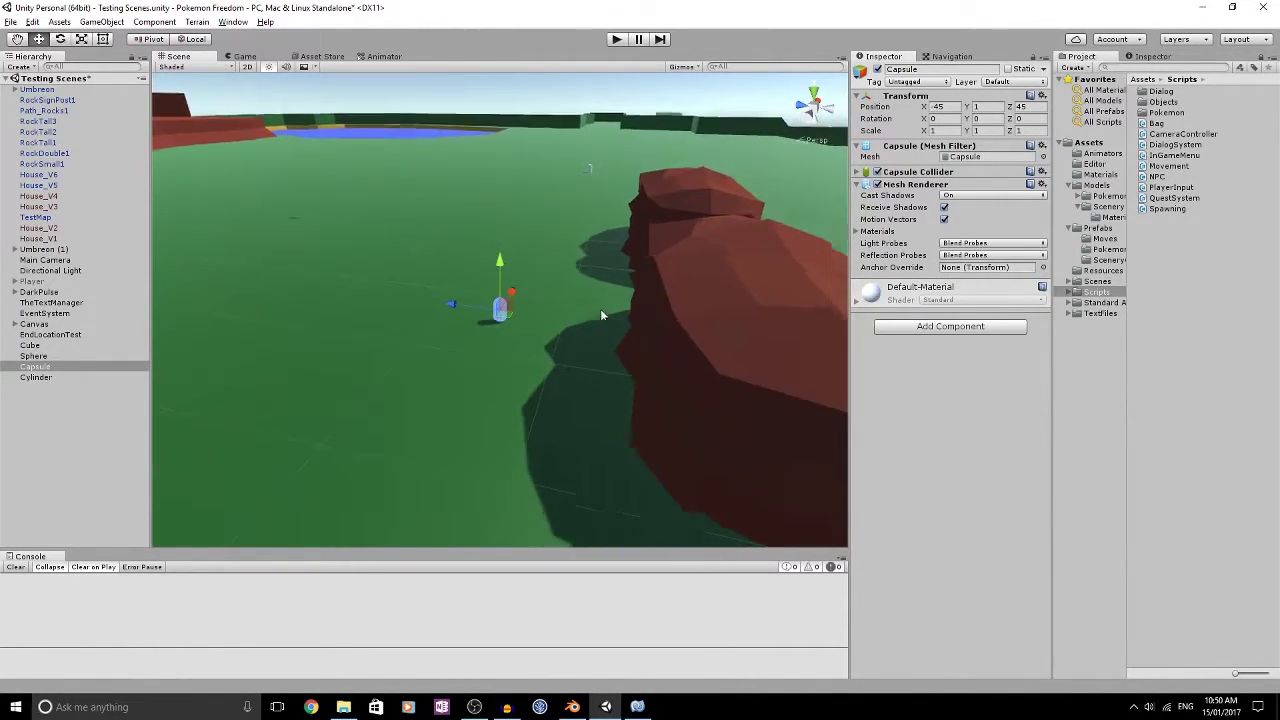
left_click_drag(617, 384, 278, 268, "alt")
left_click(565, 145)
Step: Examine the whole test map from several angles, including the village, ridge, lake and red plateau
left_click_drag(362, 317, 683, 303, "alt")
left_click_drag(268, 259, 353, 198, "alt")
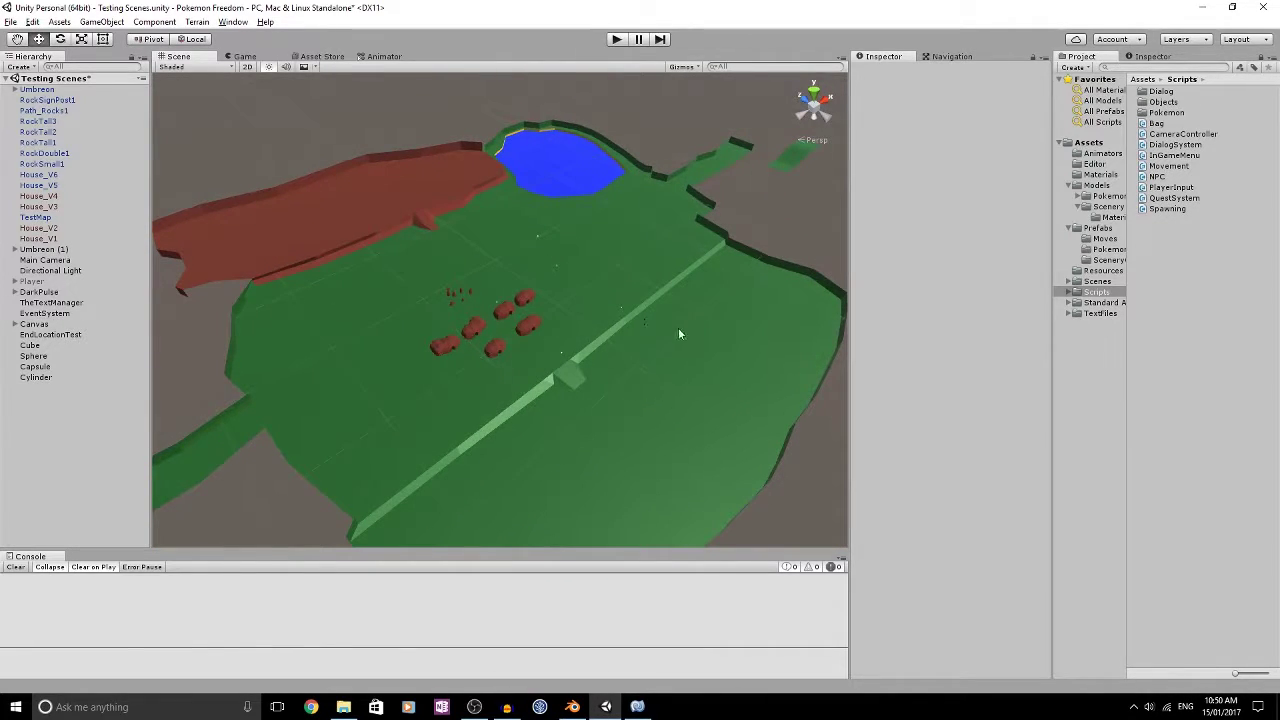
left_click_drag(679, 333, 602, 332, "alt")
scroll(602, 332, "up", 10)
middle_click_drag(602, 332, 545, 322)
left_click_drag(564, 211, 490, 326, "alt")
scroll(530, 440, "down", 10)
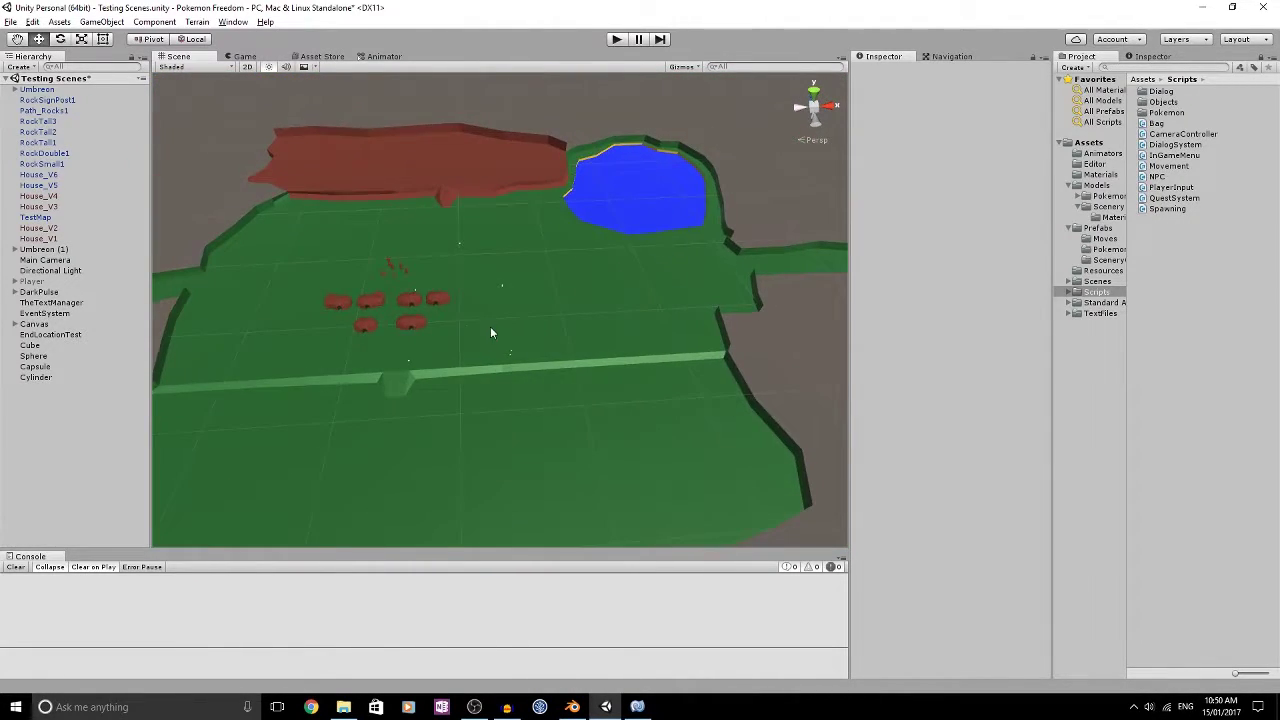
scroll(488, 328, "down", 5)
scroll(594, 288, "up", 2)
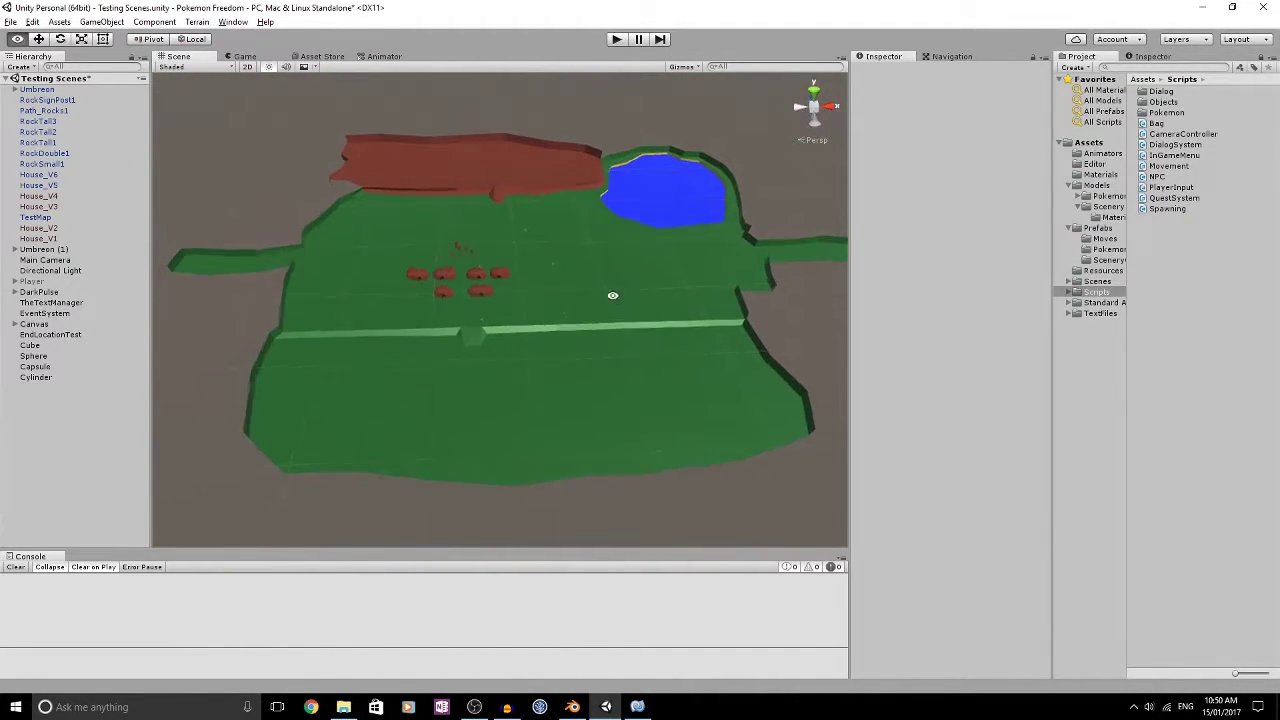
Step: Select the TestMap terrain to inspect its mesh and materials, deselect it, and survey the map's outer edges
left_click(606, 286)
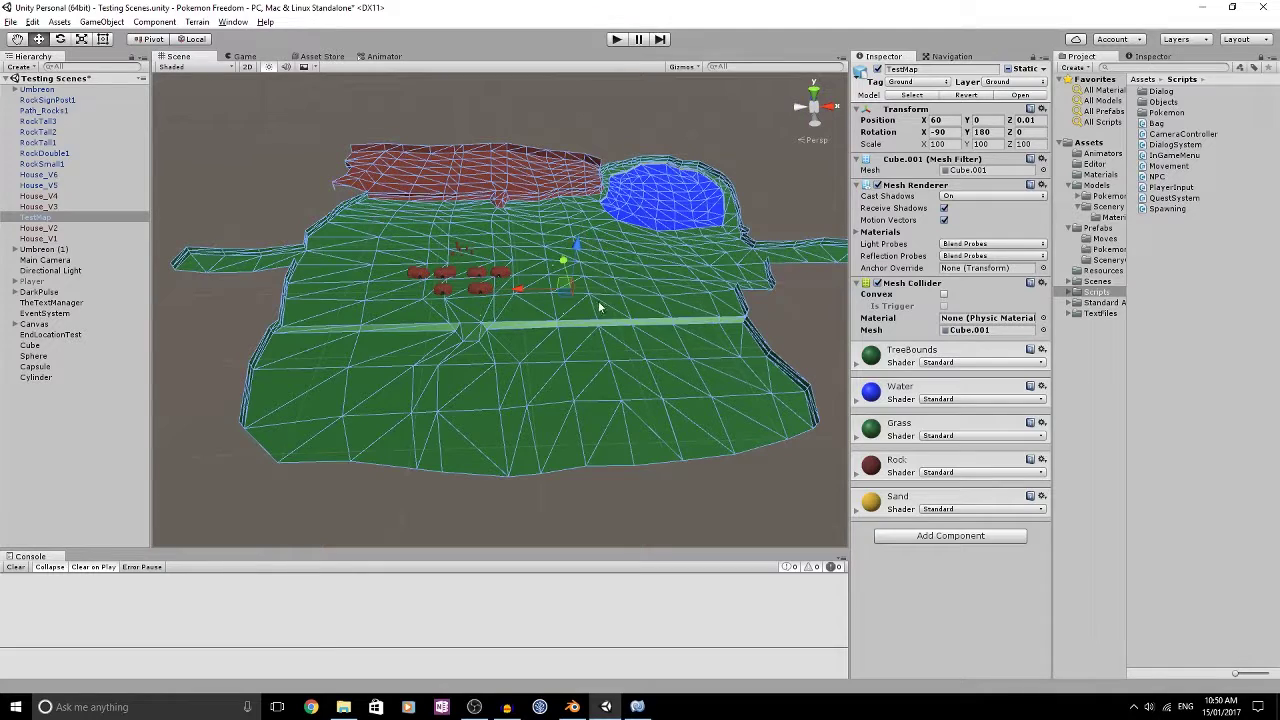
scroll(581, 311, "up", 2)
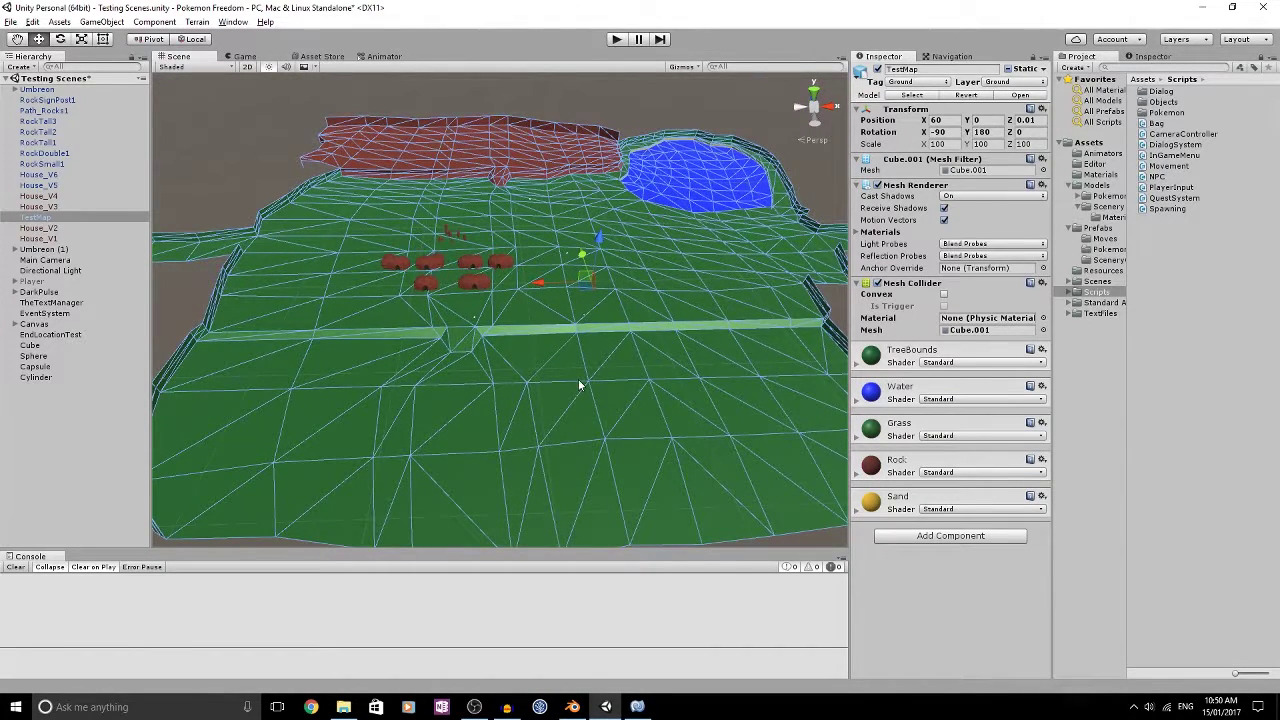
left_click(565, 115)
left_click_drag(510, 316, 603, 327, "alt")
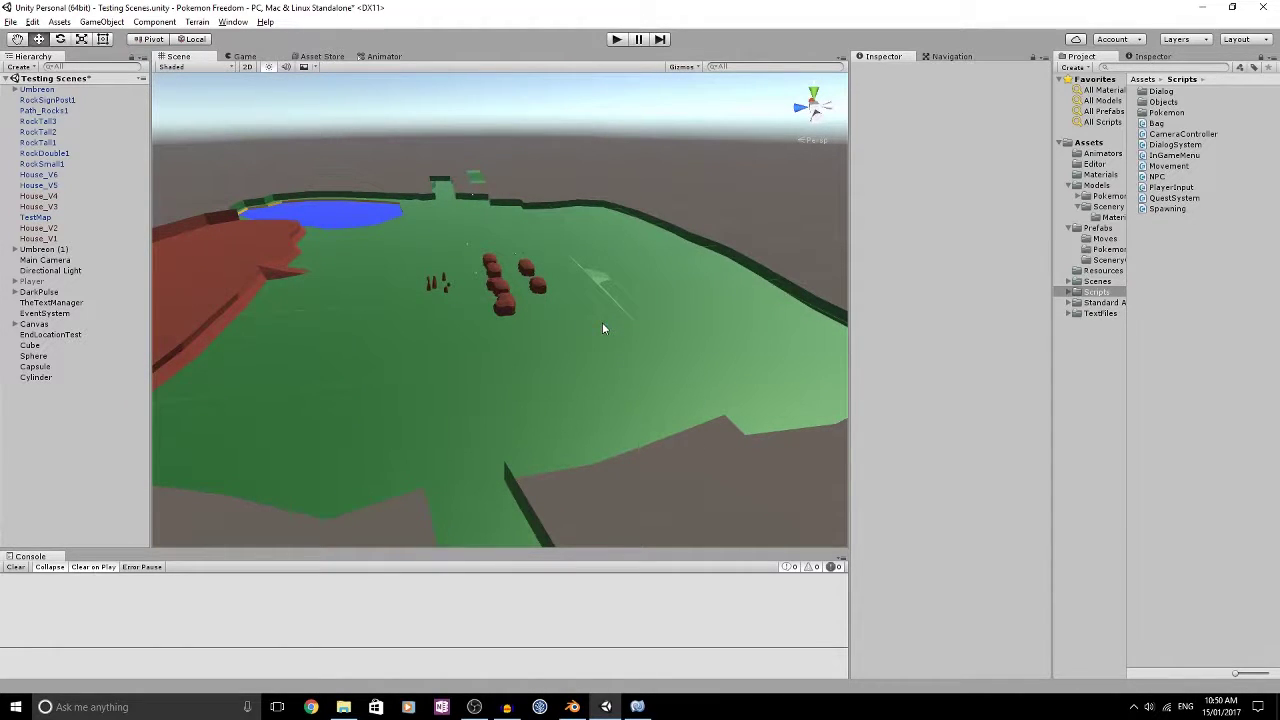
right_click_drag(602, 328, 400, 247)
right_click_drag(515, 205, 559, 299)
right_click_drag(686, 311, 620, 320)
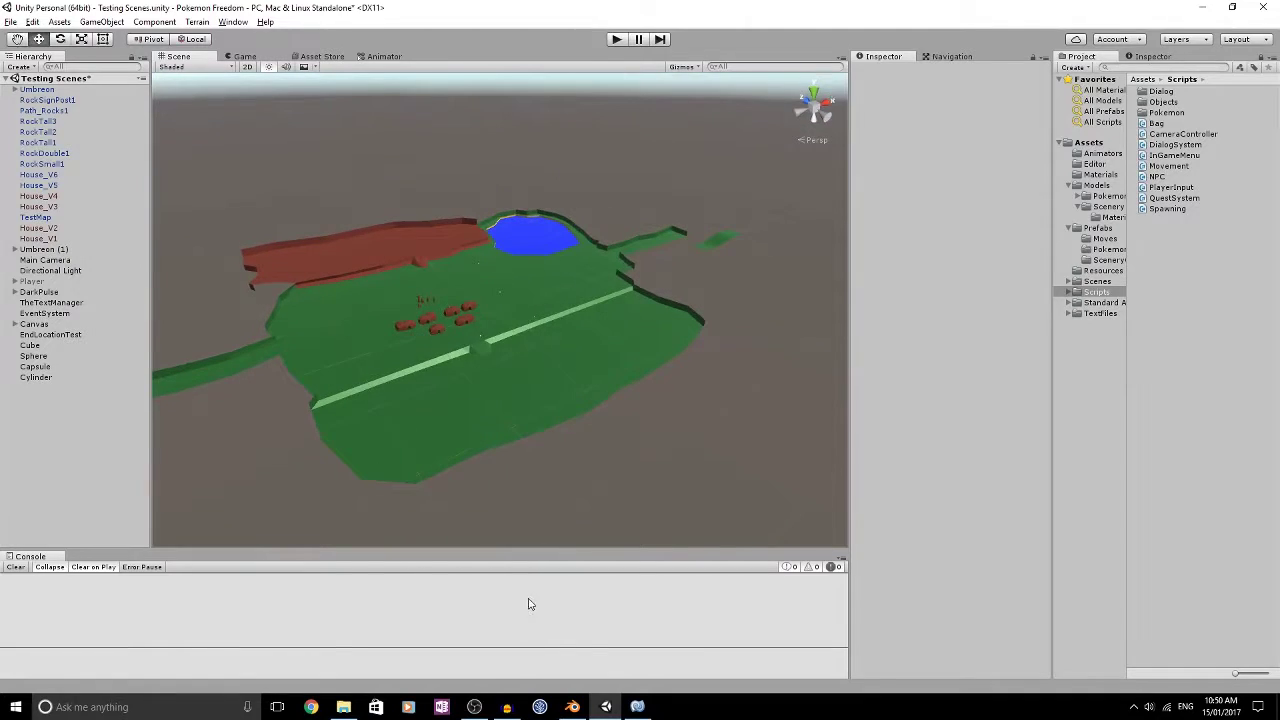
Step: Switch to Blender and examine the House_V1 model from the front and above
left_click(572, 707)
scroll(536, 310, "down", 5)
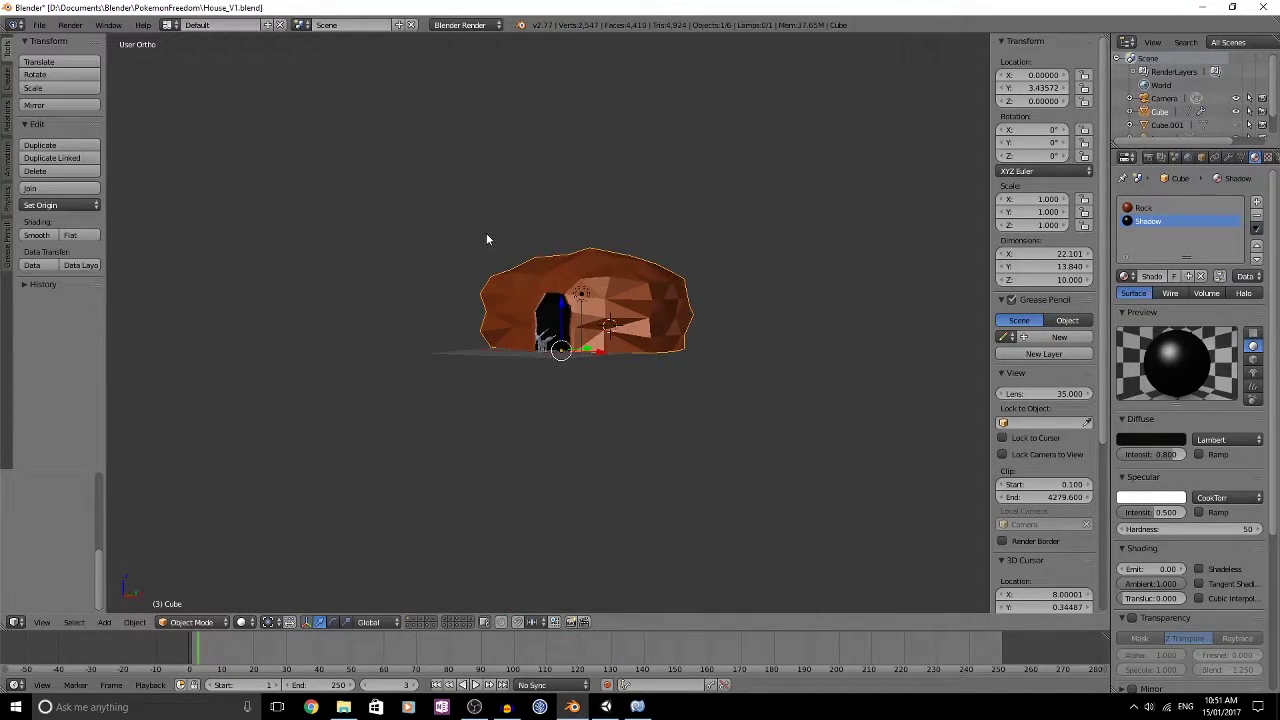
middle_click_drag(520, 196, 600, 290)
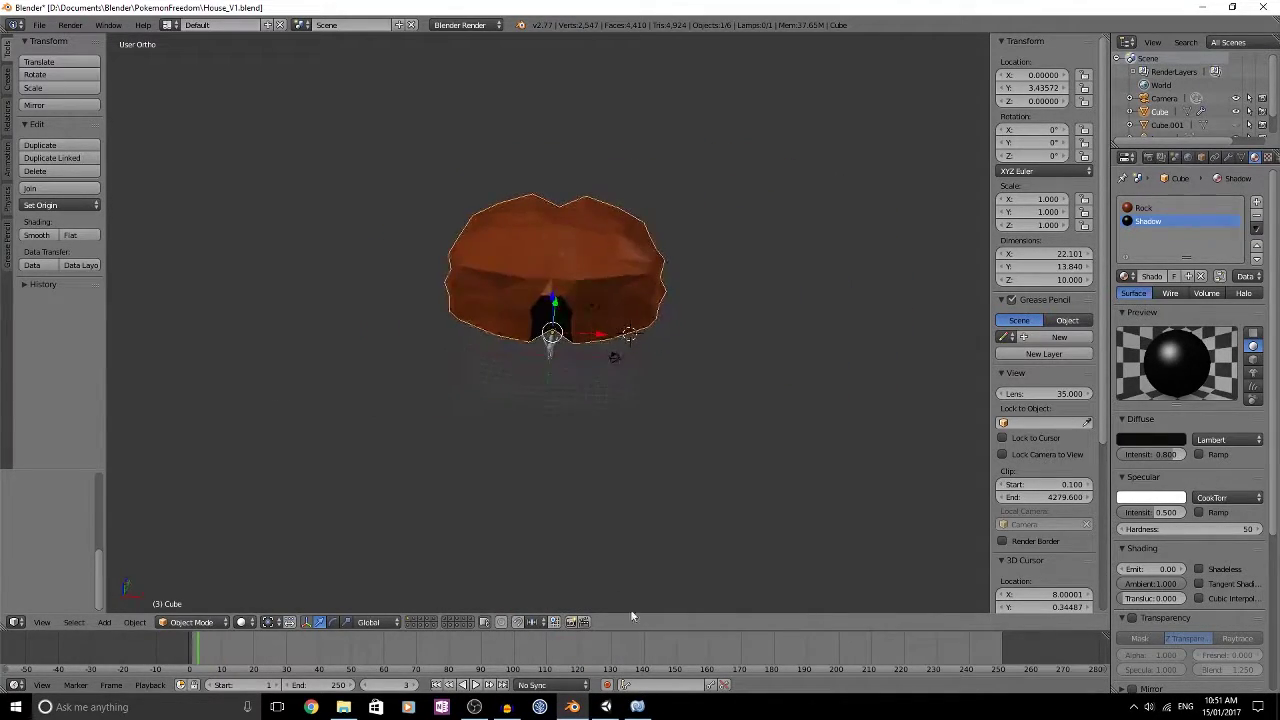
Step: Return to Unity, survey the whole map, and select the TestMap terrain
left_click(605, 707)
left_click_drag(642, 249, 600, 323, "alt")
scroll(498, 301, "up", 3)
left_click_drag(498, 301, 440, 300, "alt")
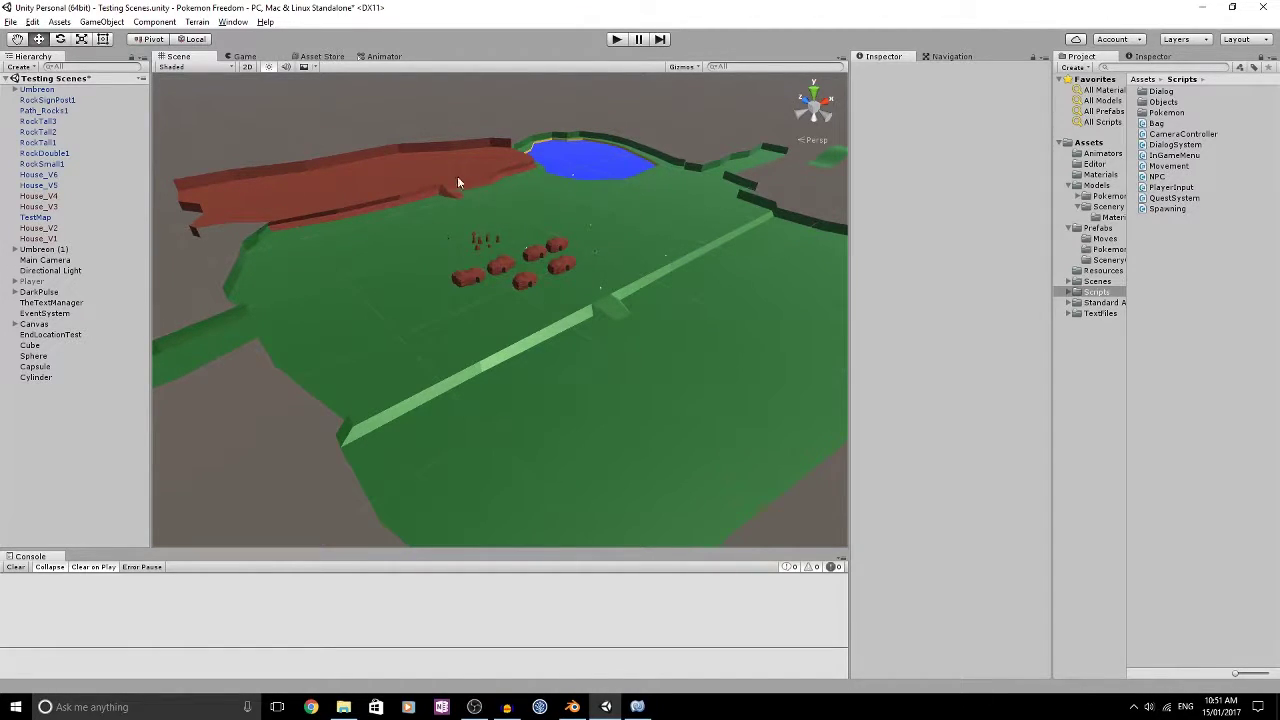
scroll(591, 250, "down", 4)
left_click_drag(591, 246, 563, 263, "alt")
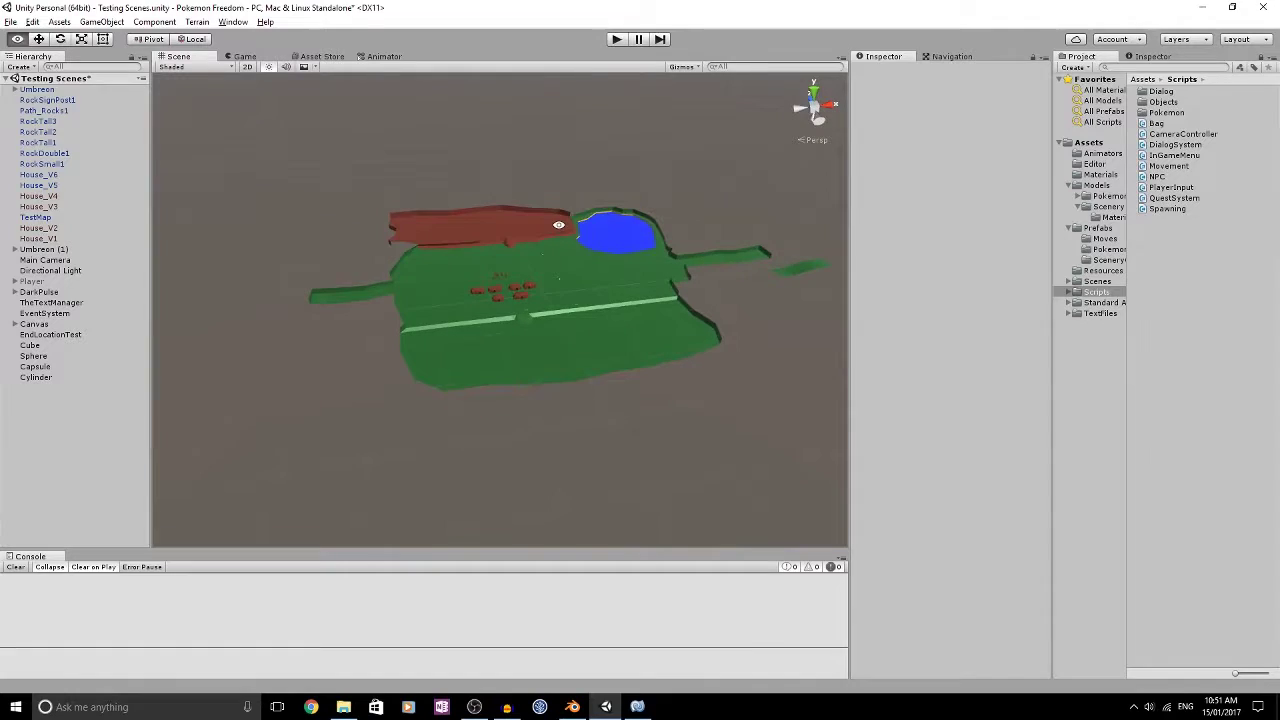
left_click(561, 265)
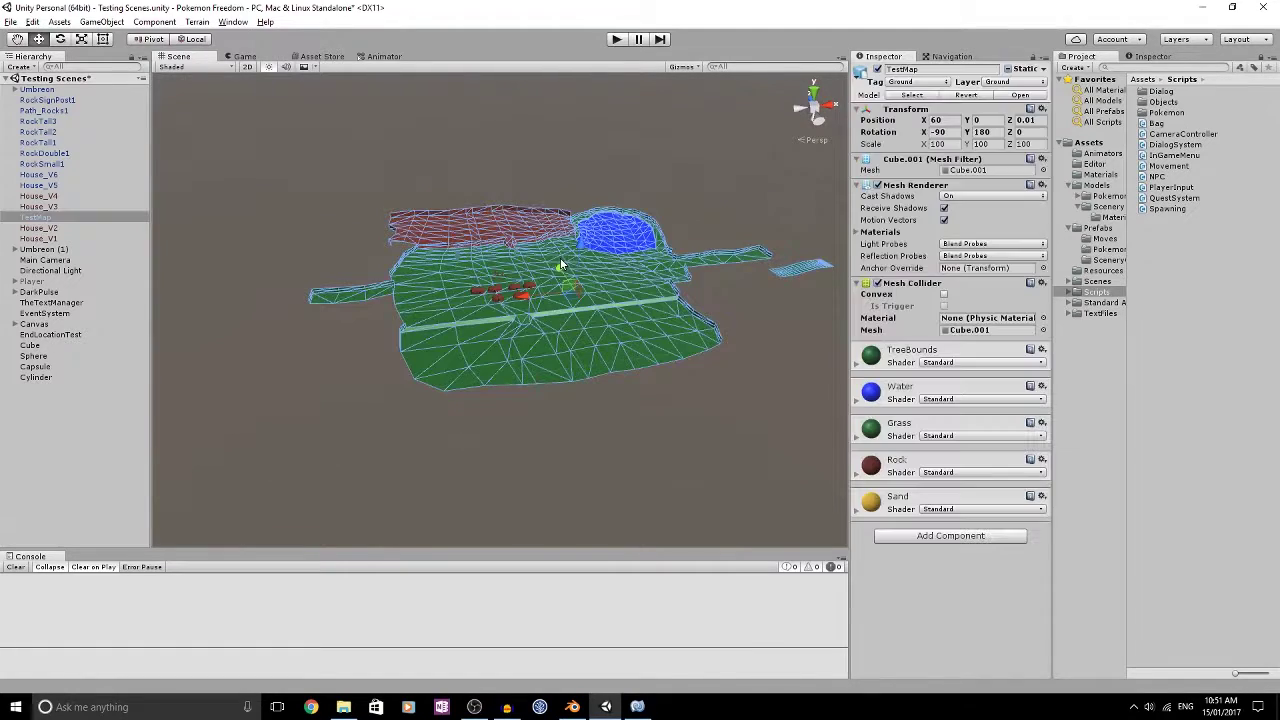
Step: Generate a terrain from TestMap with Object to Terrain, using resolution 512 and the Bottom Up option
left_click(205, 25)
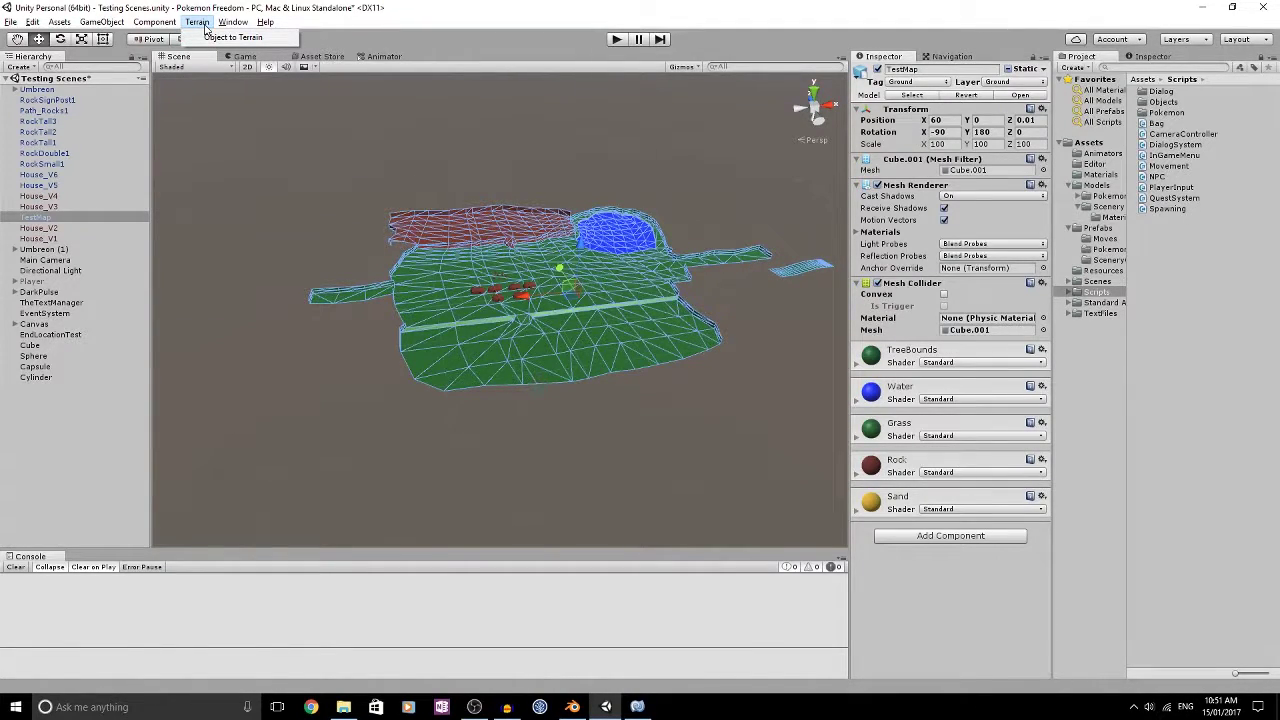
left_click(214, 37)
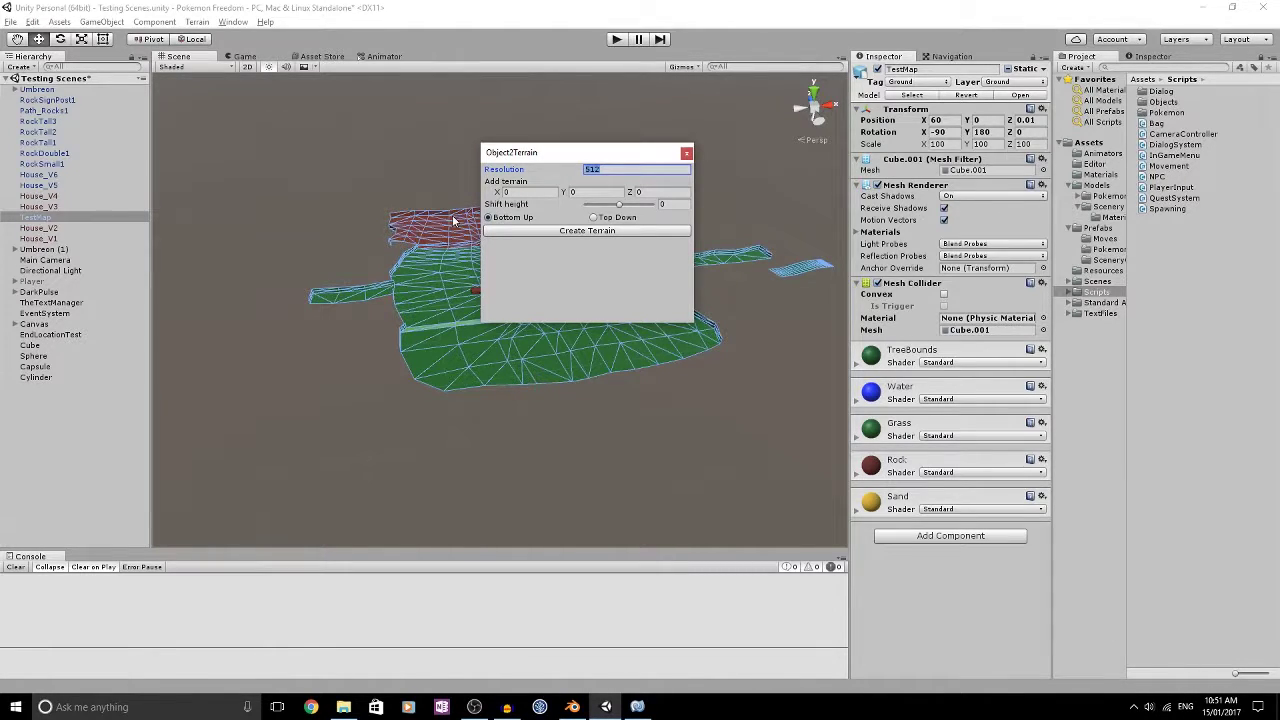
left_click(644, 231)
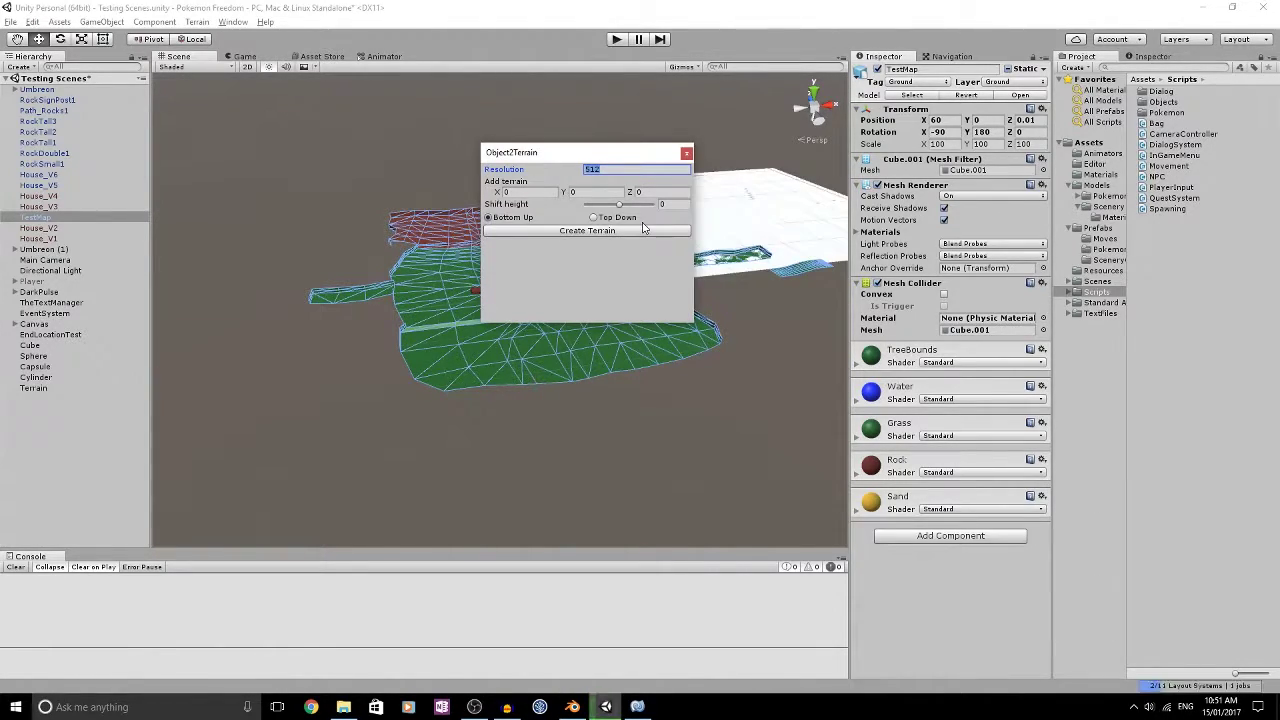
left_click(688, 156)
Step: Move the generated terrain away from TestMap to about X -44, Z 563
left_click_drag(667, 239, 616, 245, "alt")
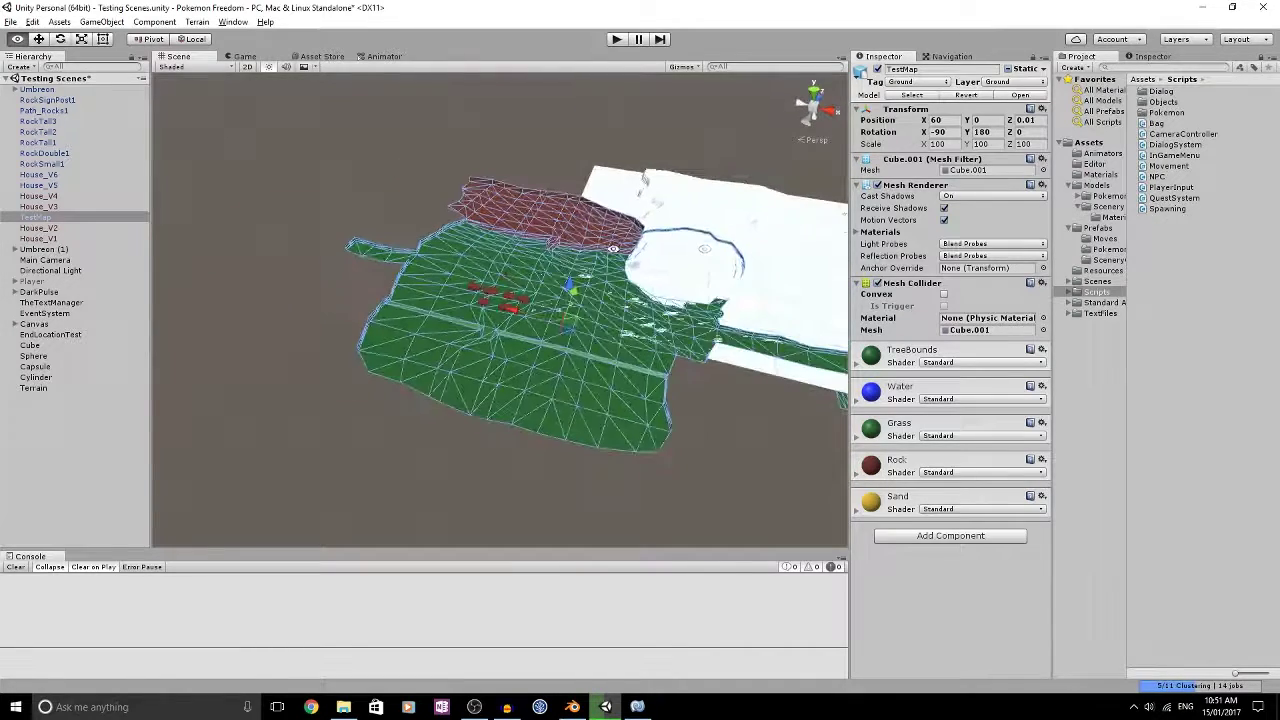
middle_click_drag(713, 244, 386, 246)
left_click(474, 297)
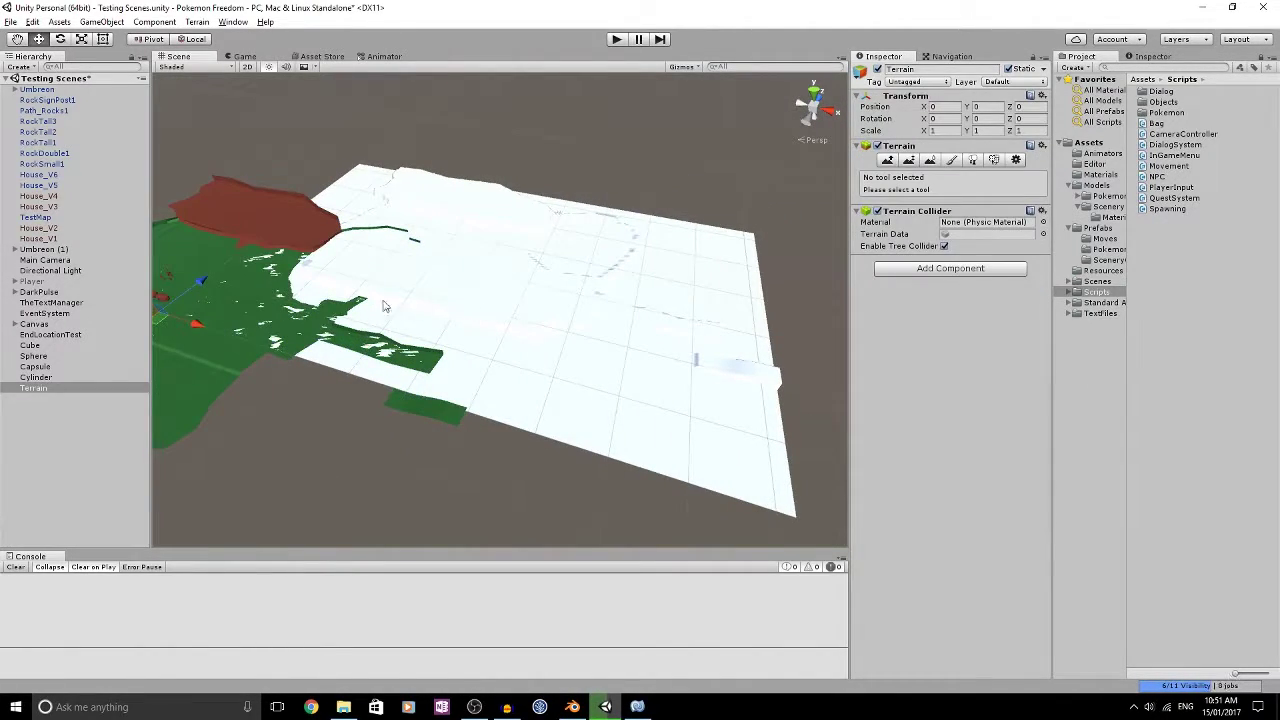
left_click_drag(155, 323, 356, 179)
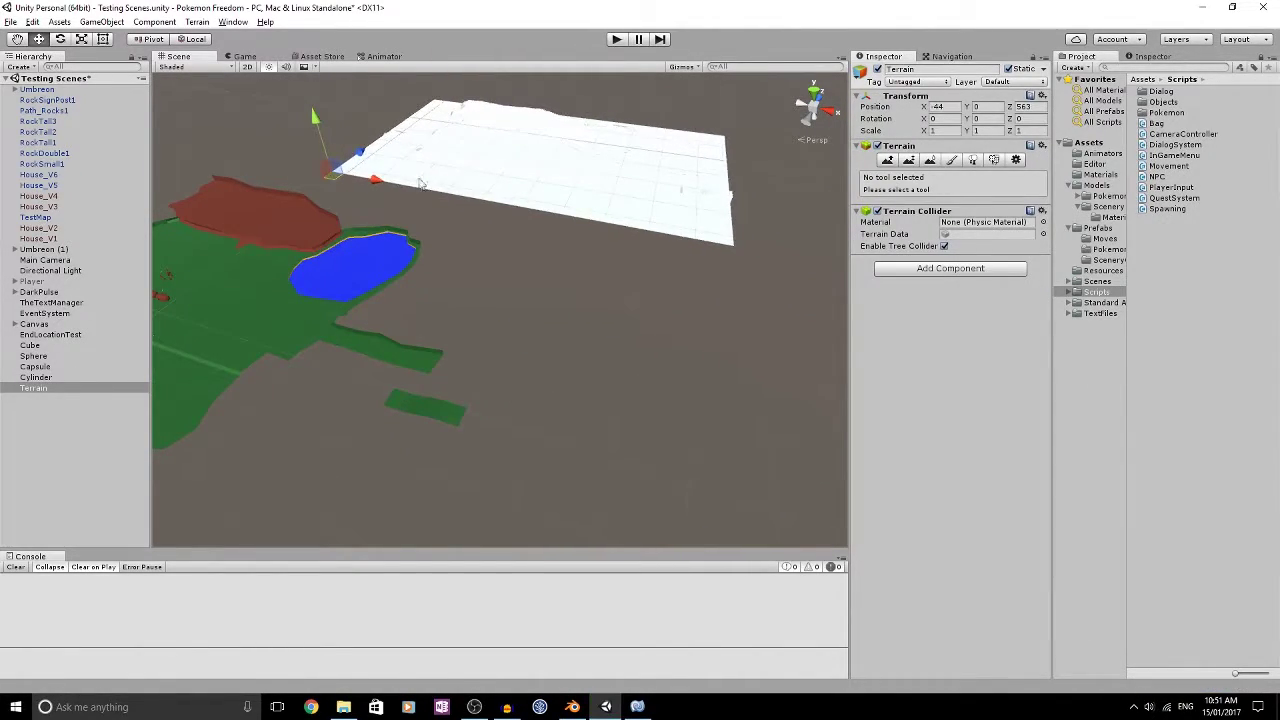
Step: Add GrassHillAlbedo as the paint texture of the generated terrain
key("f")
scroll(540, 320, "up", 6)
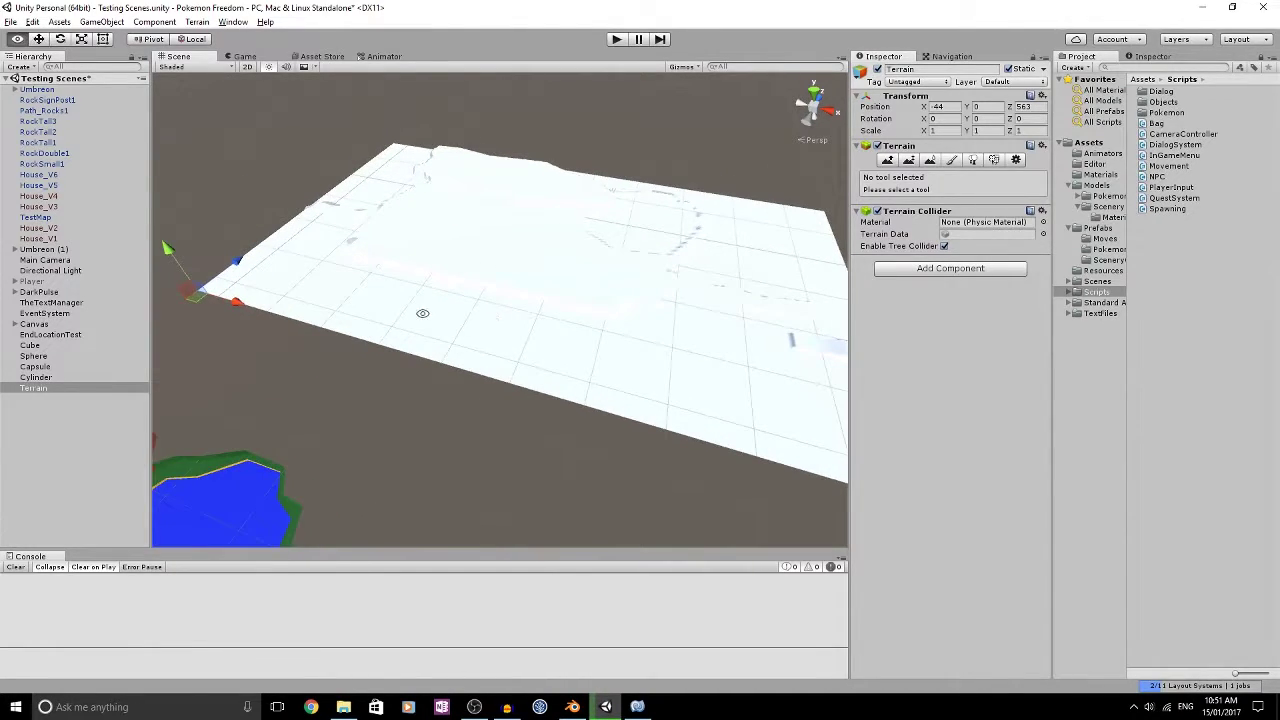
left_click_drag(423, 312, 657, 294, "alt")
middle_click_drag(414, 283, 671, 124)
middle_click_drag(418, 236, 660, 152)
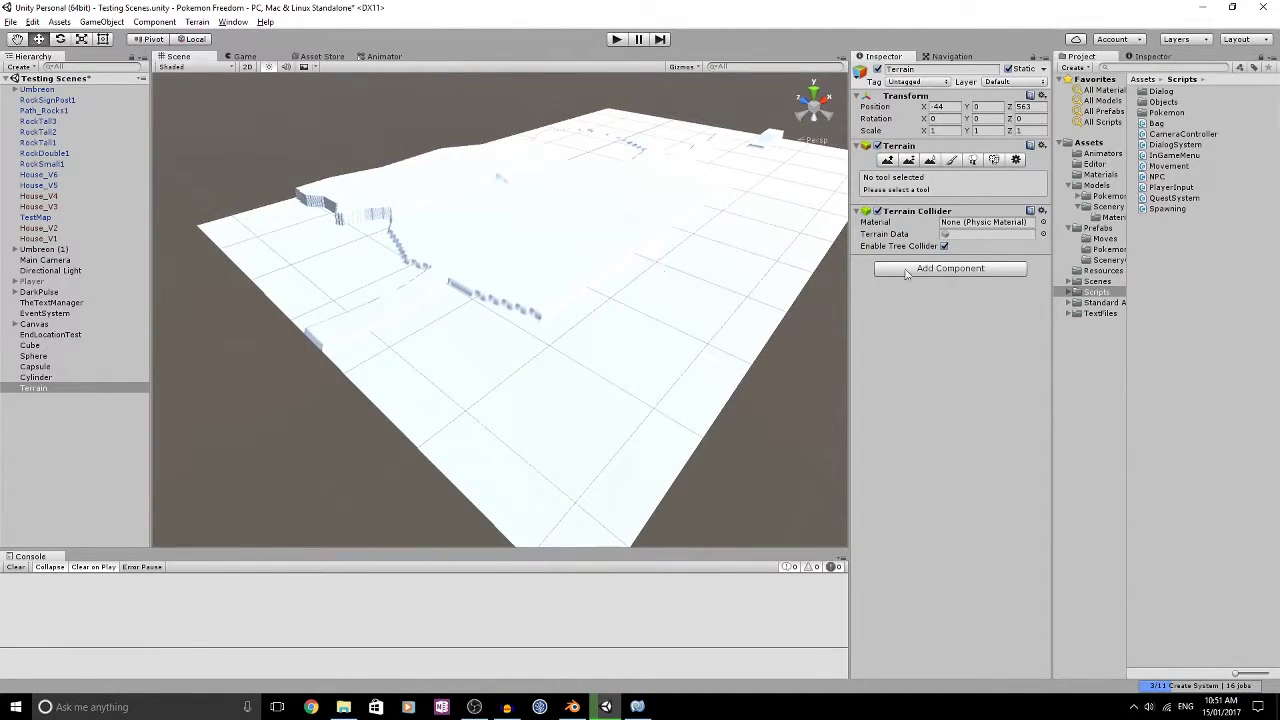
left_click(955, 161)
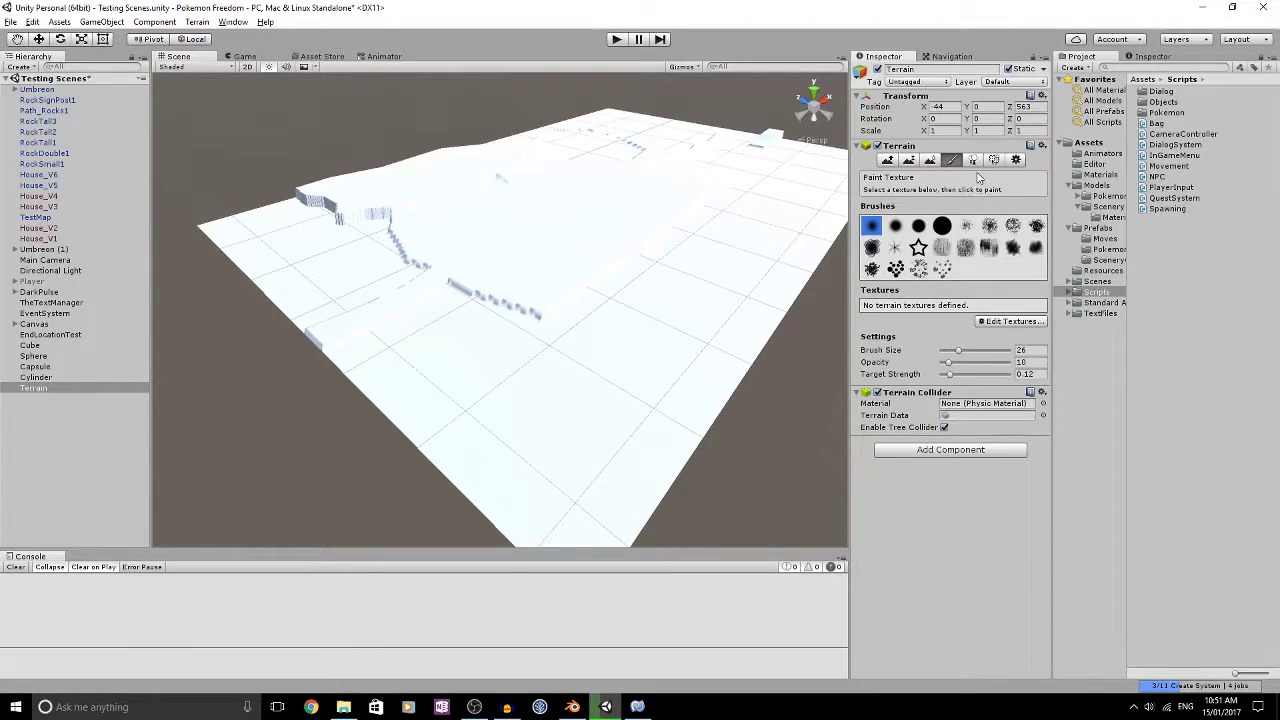
left_click(1012, 321)
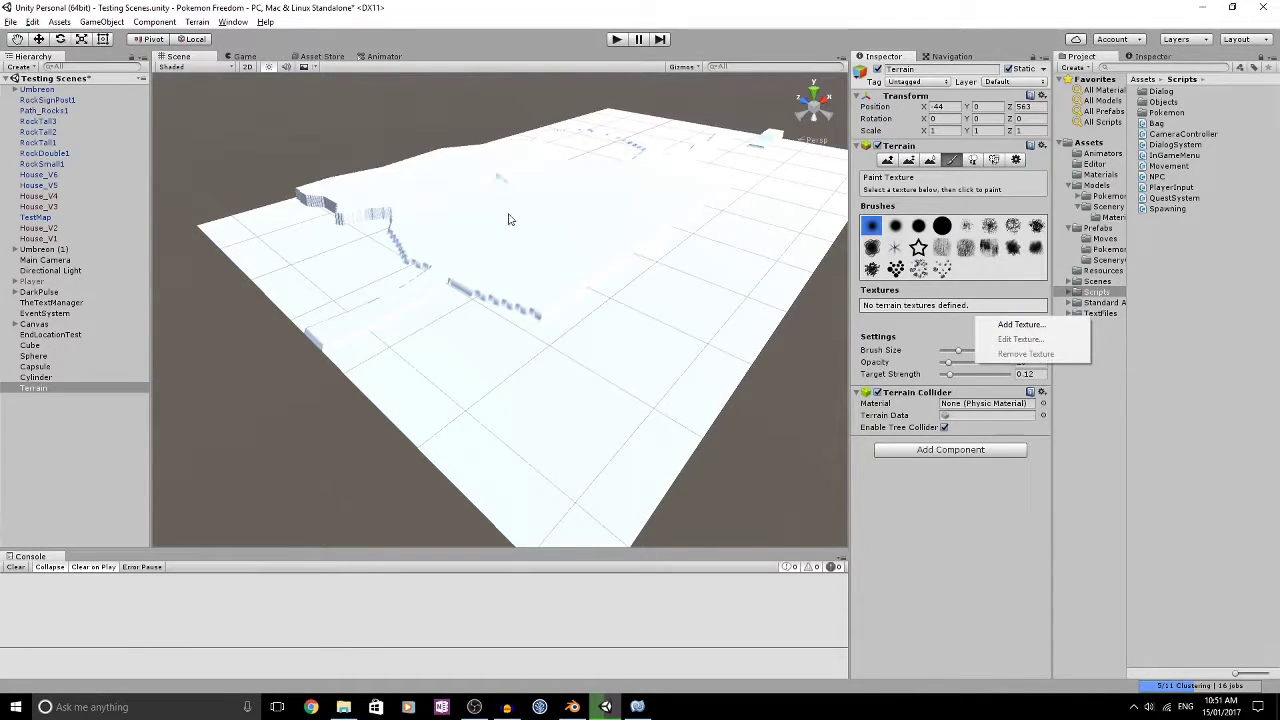
left_click(1005, 322)
left_click(78, 92)
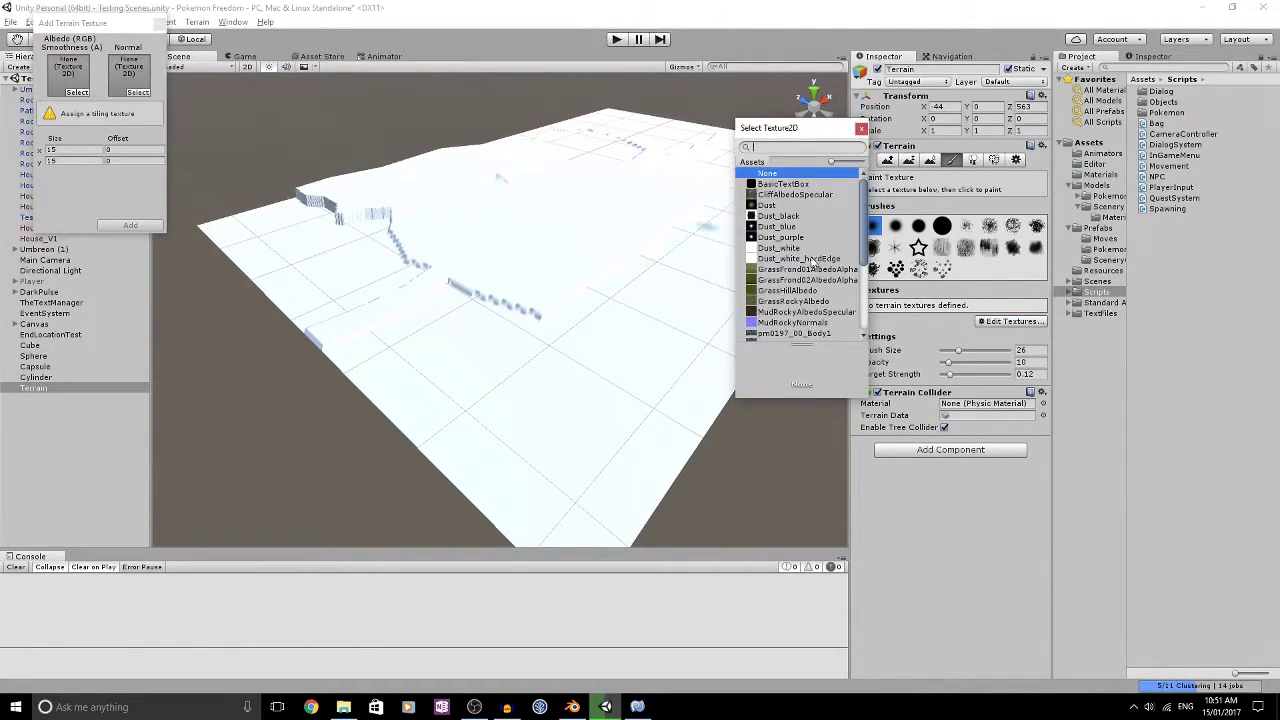
left_click(800, 291)
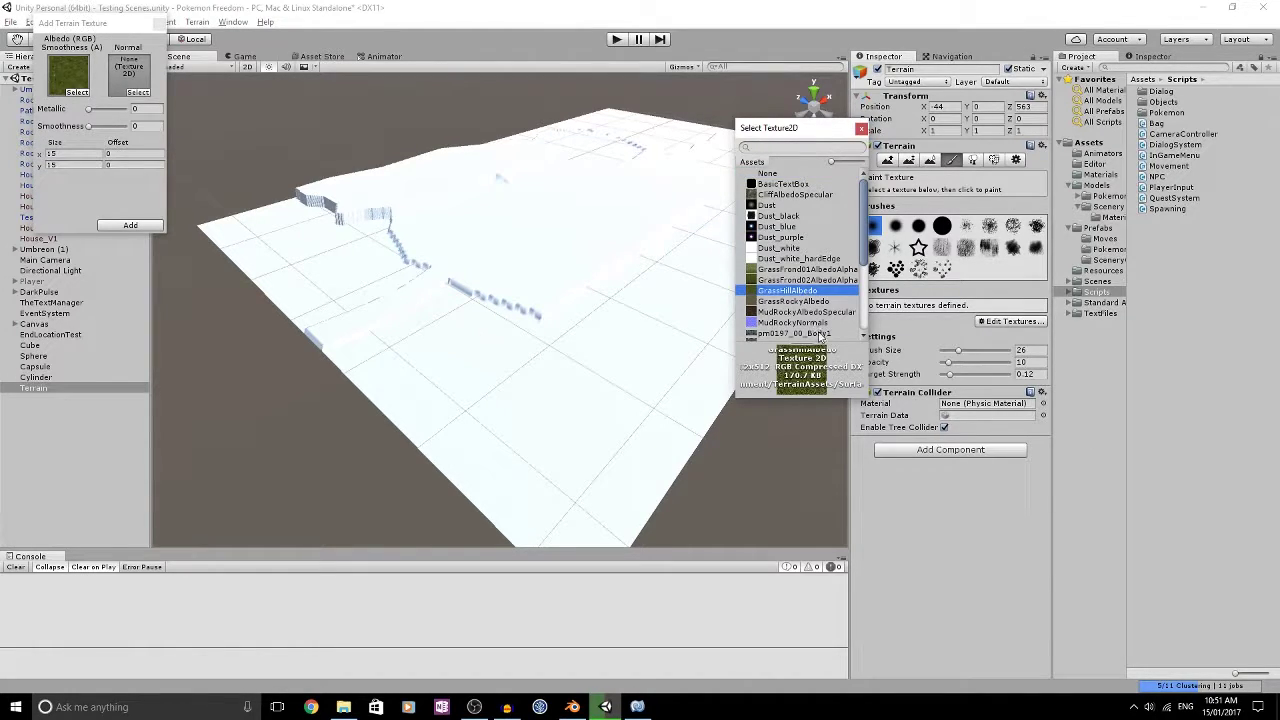
left_click(861, 129)
left_click(130, 225)
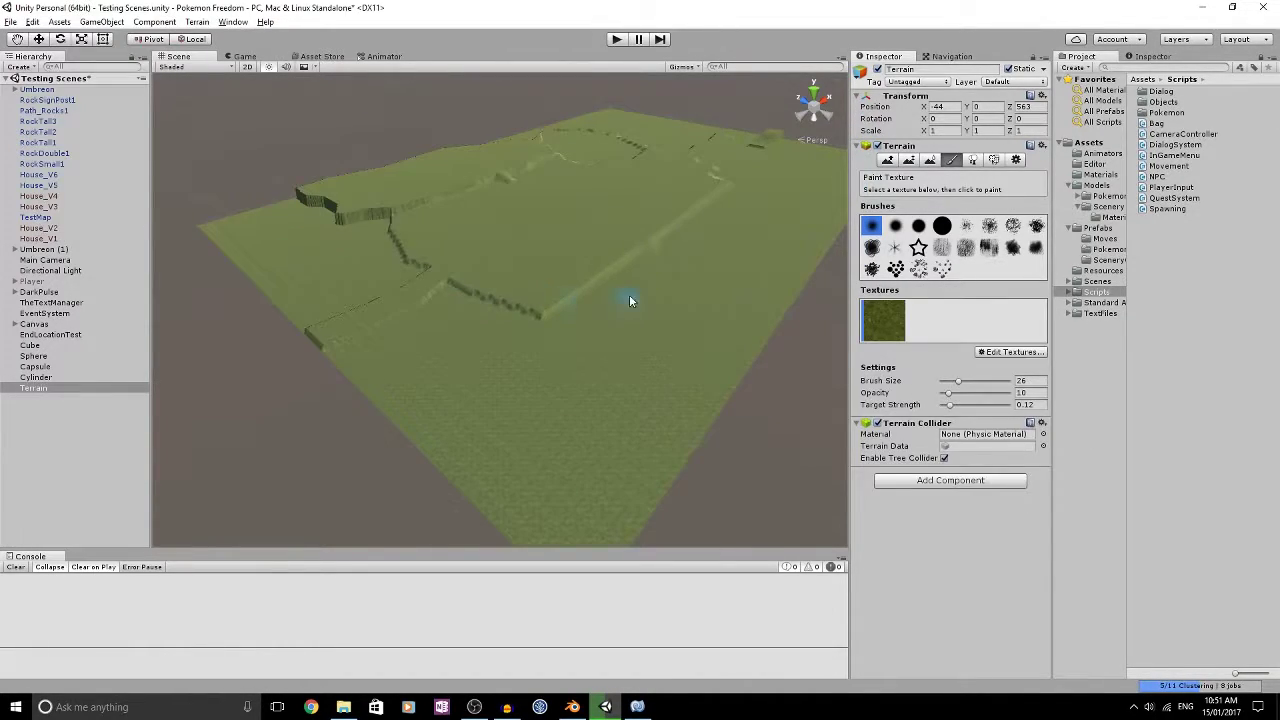
Step: Examine the grass-textured terrain's ridges, steps and outer edges from several angles
left_click_drag(660, 261, 554, 260, "alt")
middle_click_drag(554, 260, 220, 260)
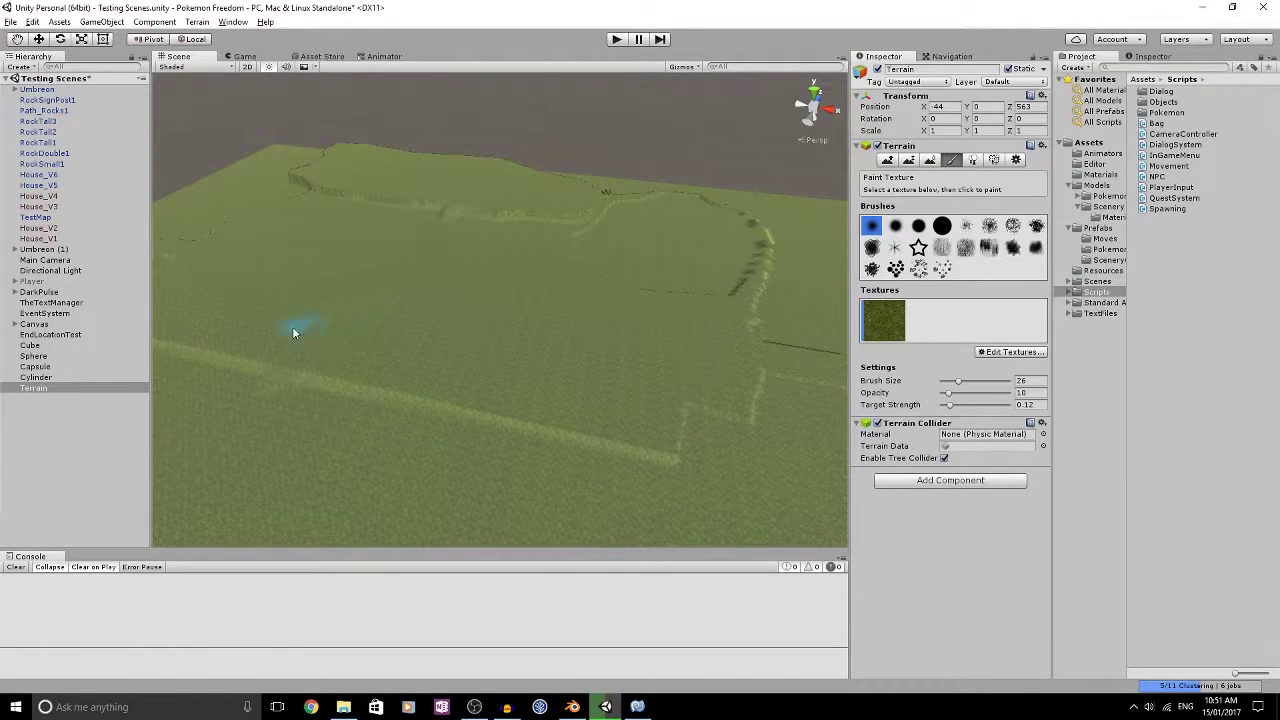
scroll(467, 330, "down", 4)
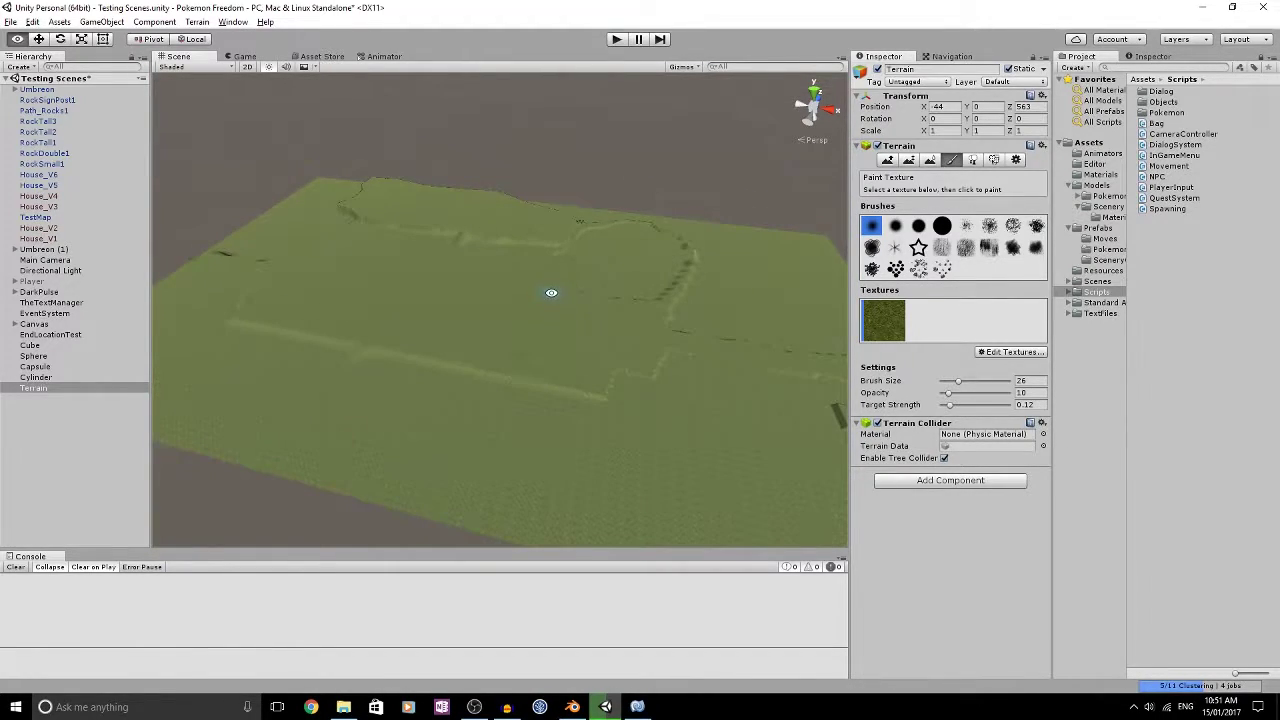
left_click_drag(552, 293, 627, 233, "alt")
right_click_drag(627, 232, 459, 275)
scroll(471, 334, "up", 4)
left_click_drag(472, 336, 525, 327, "alt")
mouse_move(525, 326)
right_mouse_down()
mouse_move(509, 306)
mouse_move(518, 317)
right_mouse_up()
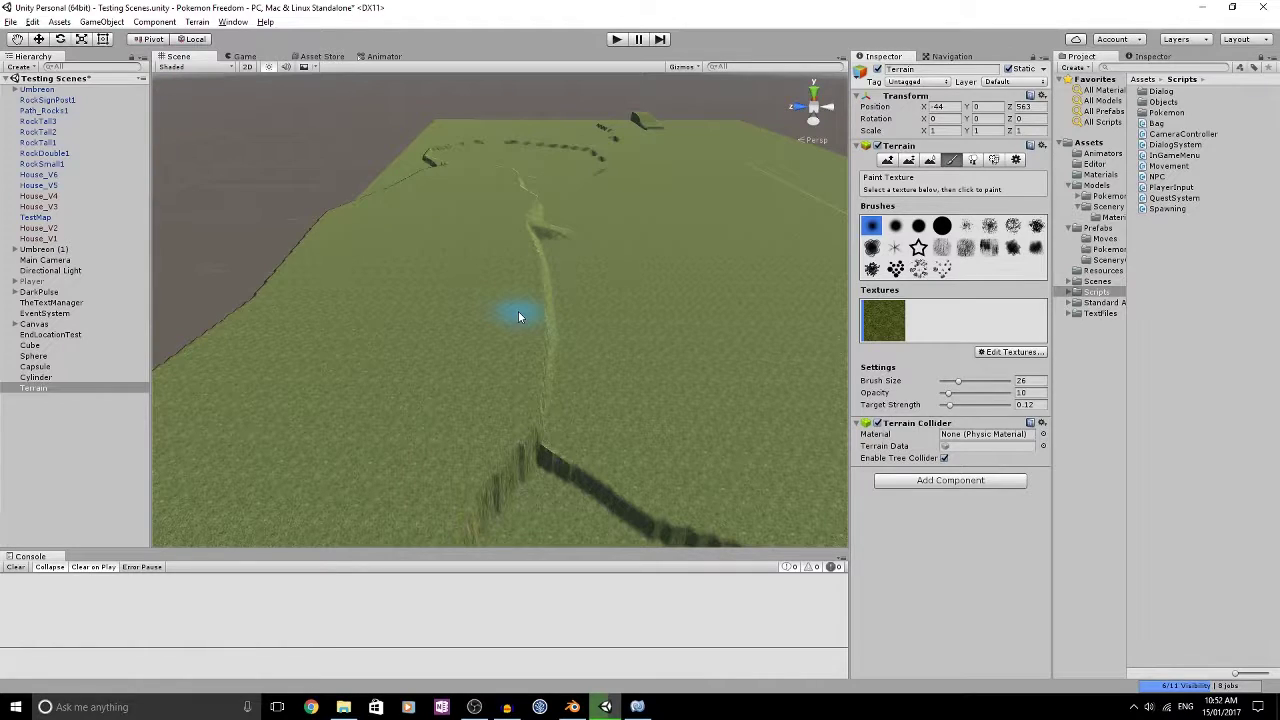
right_click_drag(630, 300, 749, 287)
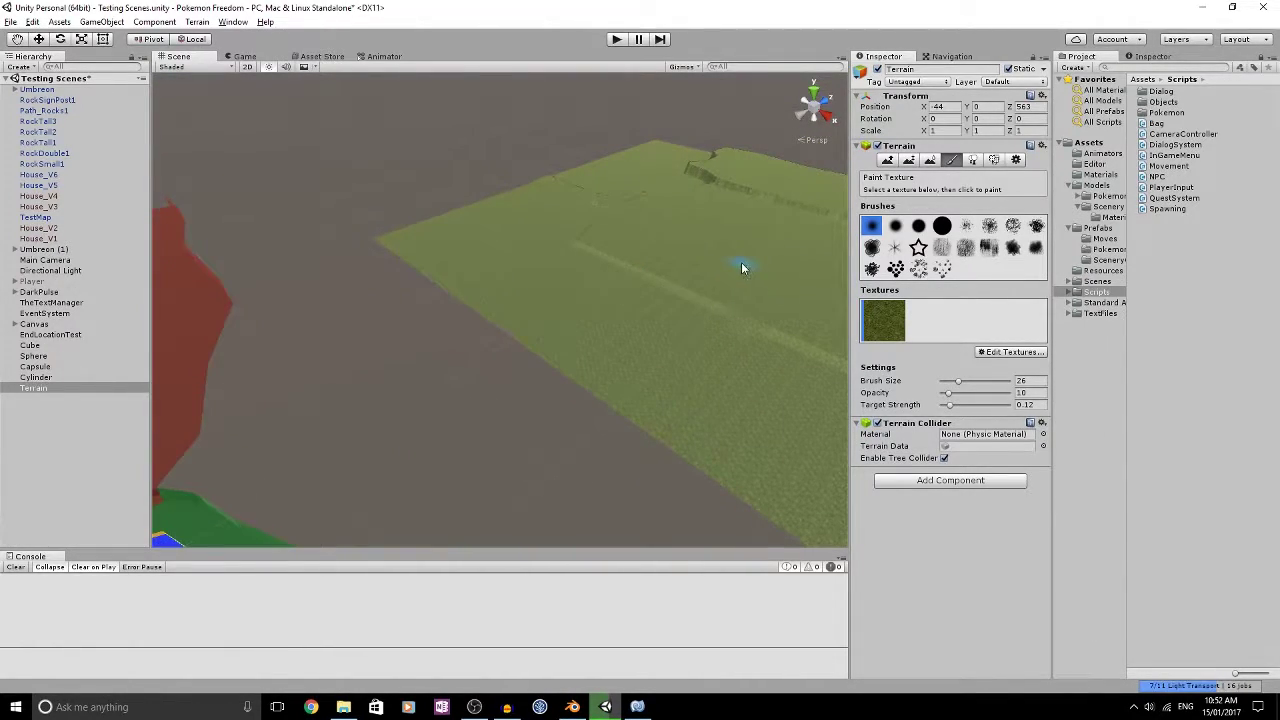
mouse_move(636, 244)
right_mouse_down()
mouse_move(571, 323)
mouse_move(734, 274)
mouse_move(280, 297)
mouse_move(646, 321)
mouse_move(546, 314)
mouse_move(500, 269)
mouse_move(492, 334)
mouse_move(563, 294)
mouse_move(586, 320)
mouse_move(600, 305)
right_mouse_up()
Step: Smooth the jagged cliffs and ridges of the generated terrain with Smooth Height at brush size 34 and opacity 12
left_click(929, 161)
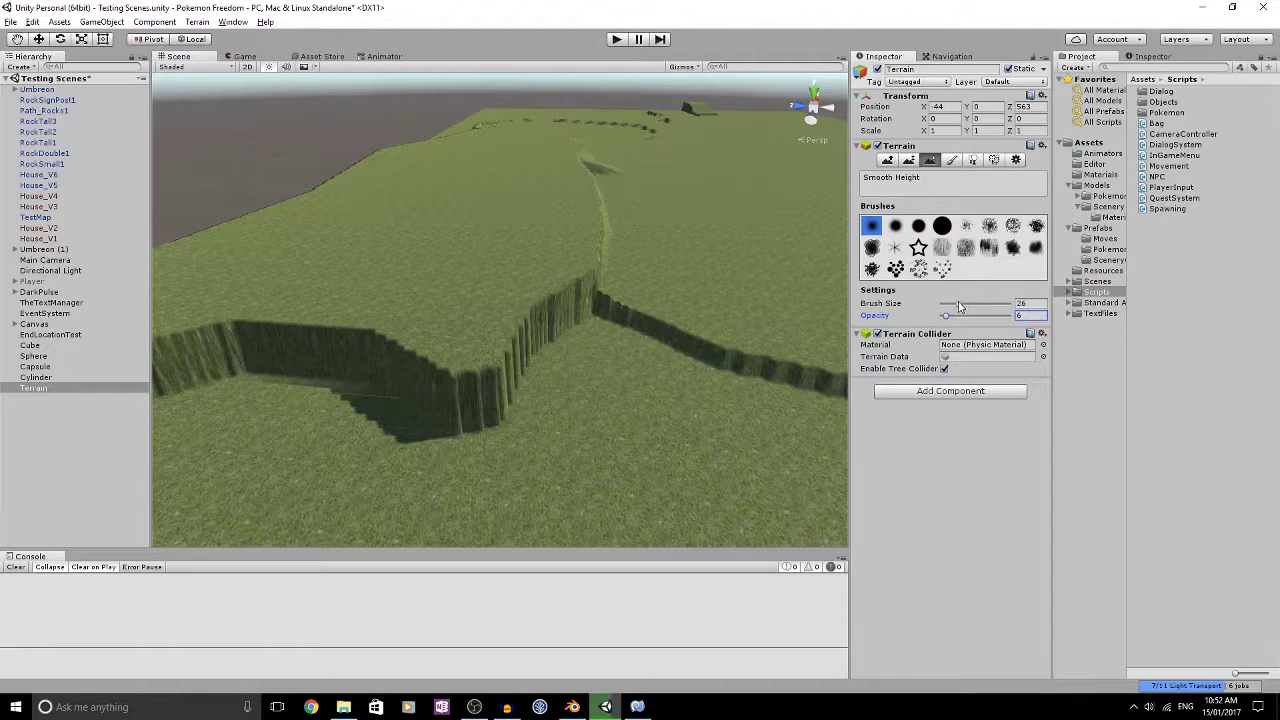
left_click_drag(959, 305, 964, 304)
mouse_move(500, 370)
left_mouse_down()
mouse_move(494, 386)
mouse_move(509, 357)
mouse_move(480, 375)
left_mouse_up()
mouse_move(307, 360)
left_mouse_down()
mouse_move(440, 388)
mouse_move(329, 389)
mouse_move(518, 348)
mouse_move(755, 392)
left_mouse_up()
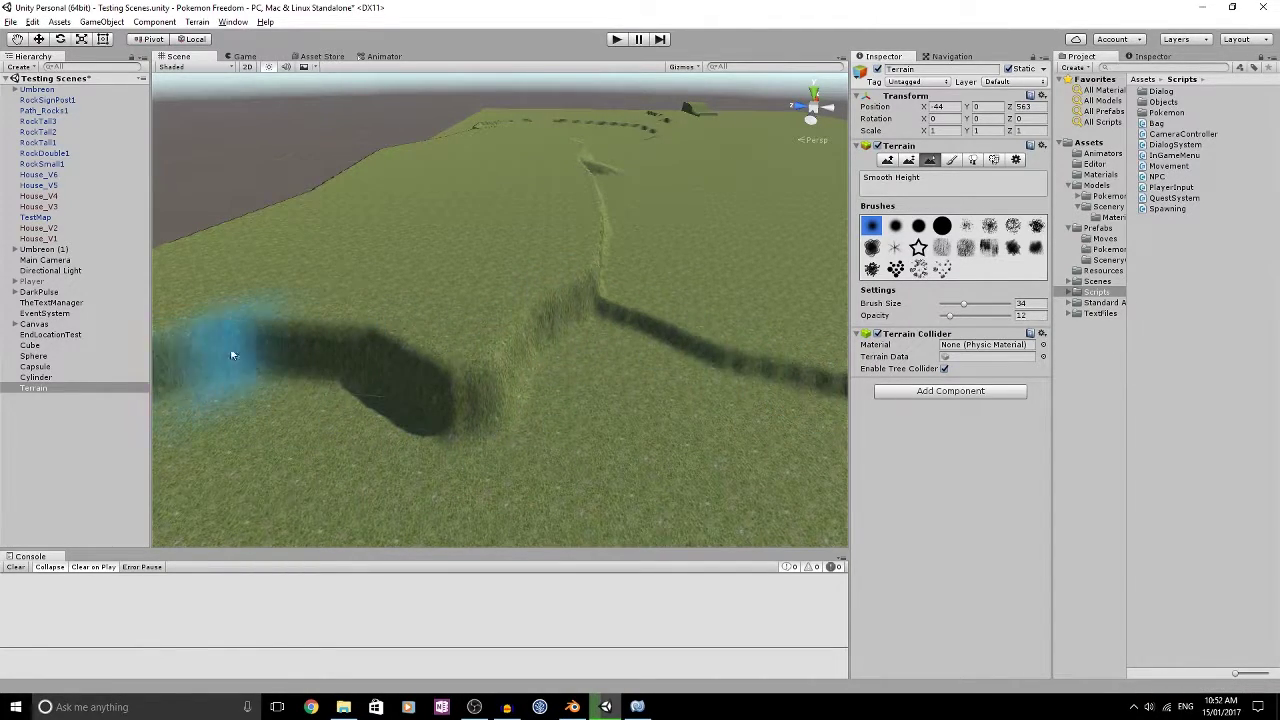
middle_click_drag(231, 354, 437, 330)
left_click_drag(437, 330, 508, 311)
right_click_drag(508, 311, 307, 291)
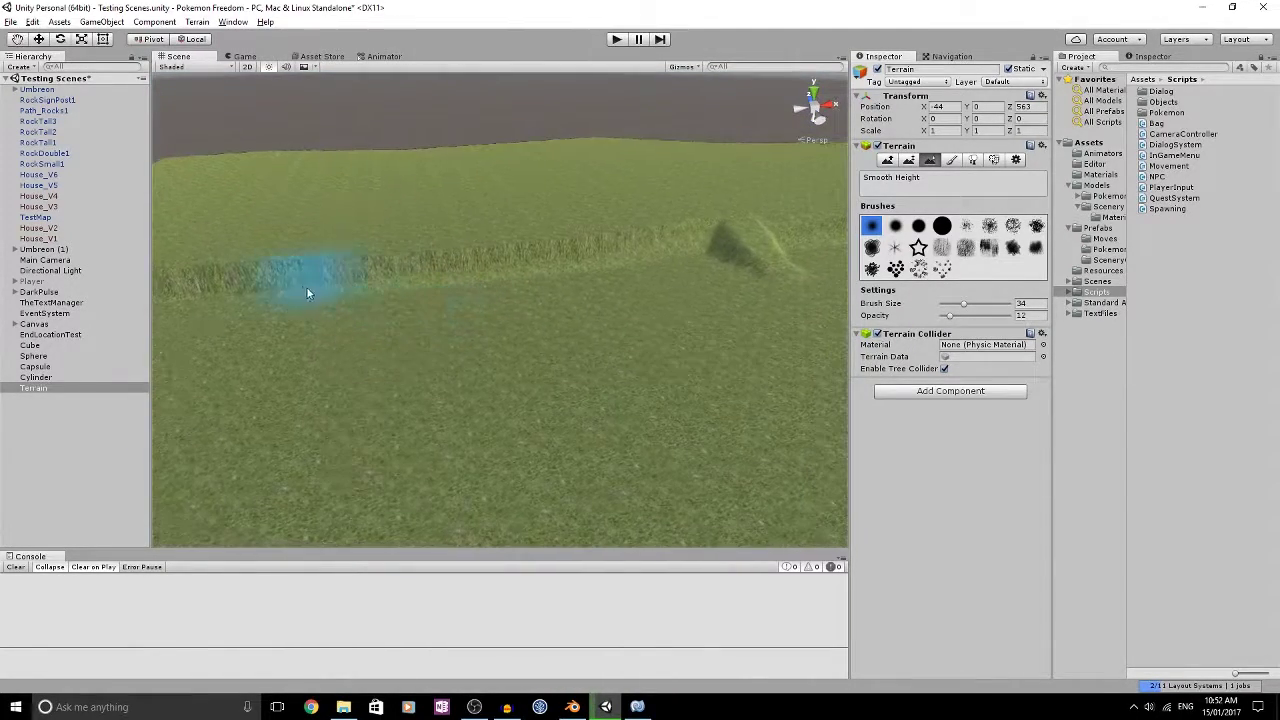
mouse_move(222, 286)
left_mouse_down()
mouse_move(742, 251)
mouse_move(526, 250)
mouse_move(490, 286)
mouse_move(597, 298)
mouse_move(503, 309)
mouse_move(375, 297)
left_mouse_up()
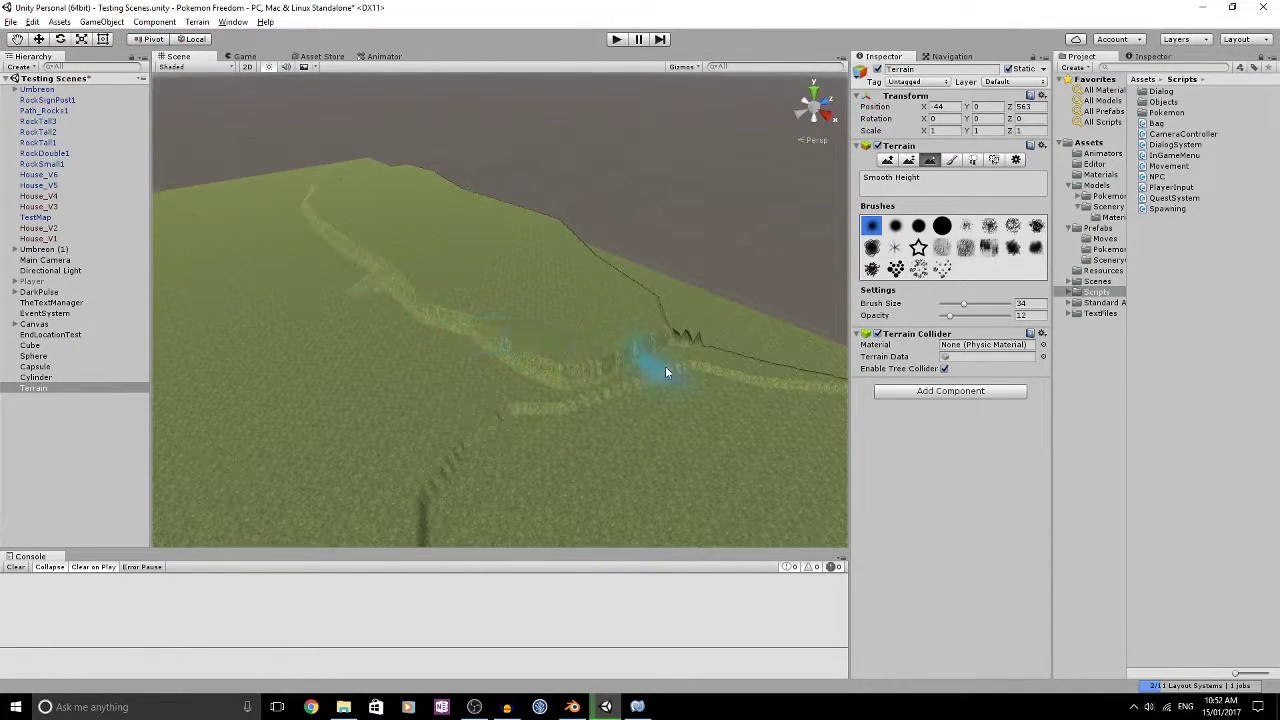
mouse_move(665, 372)
left_mouse_down()
mouse_move(680, 345)
mouse_move(466, 383)
mouse_move(246, 280)
left_mouse_up()
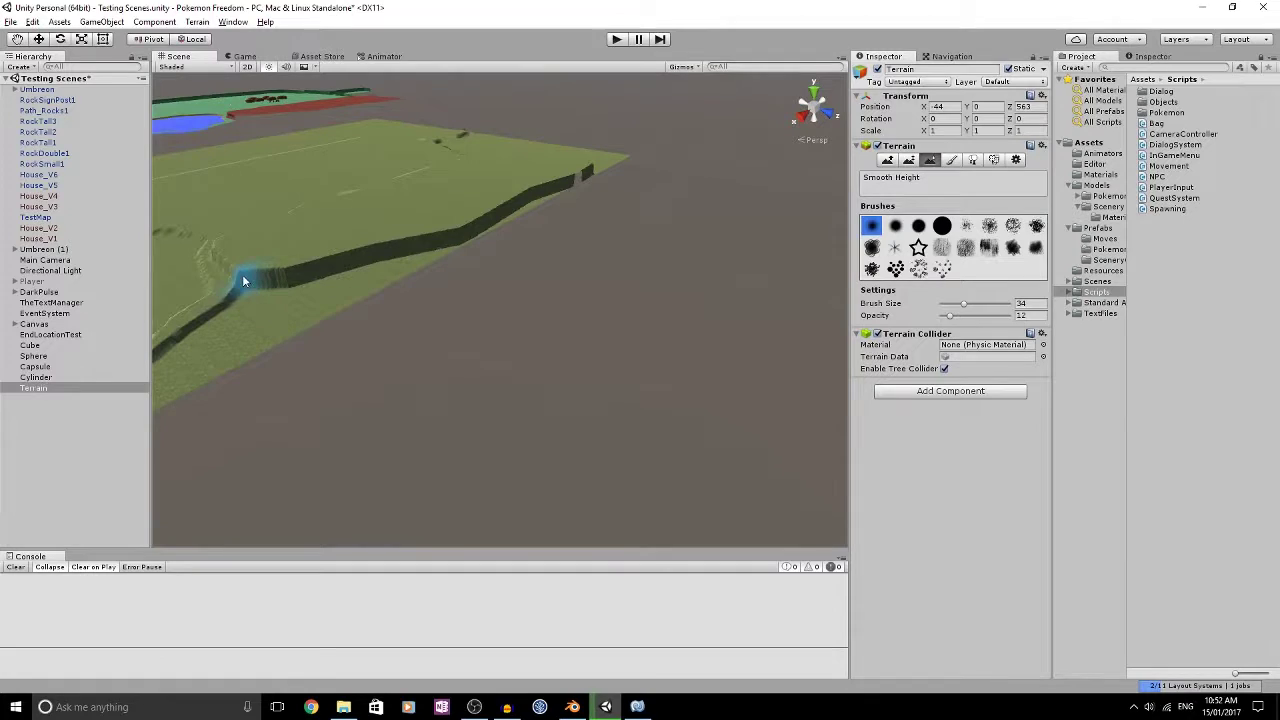
Step: Survey the smoothed terrain and compare it with the original test map
mouse_move(381, 263)
left_mouse_down("alt")
mouse_move(431, 317)
mouse_move(537, 349)
left_mouse_up("alt")
scroll(600, 285, "up", 4)
left_click_drag(617, 277, 694, 312, "alt")
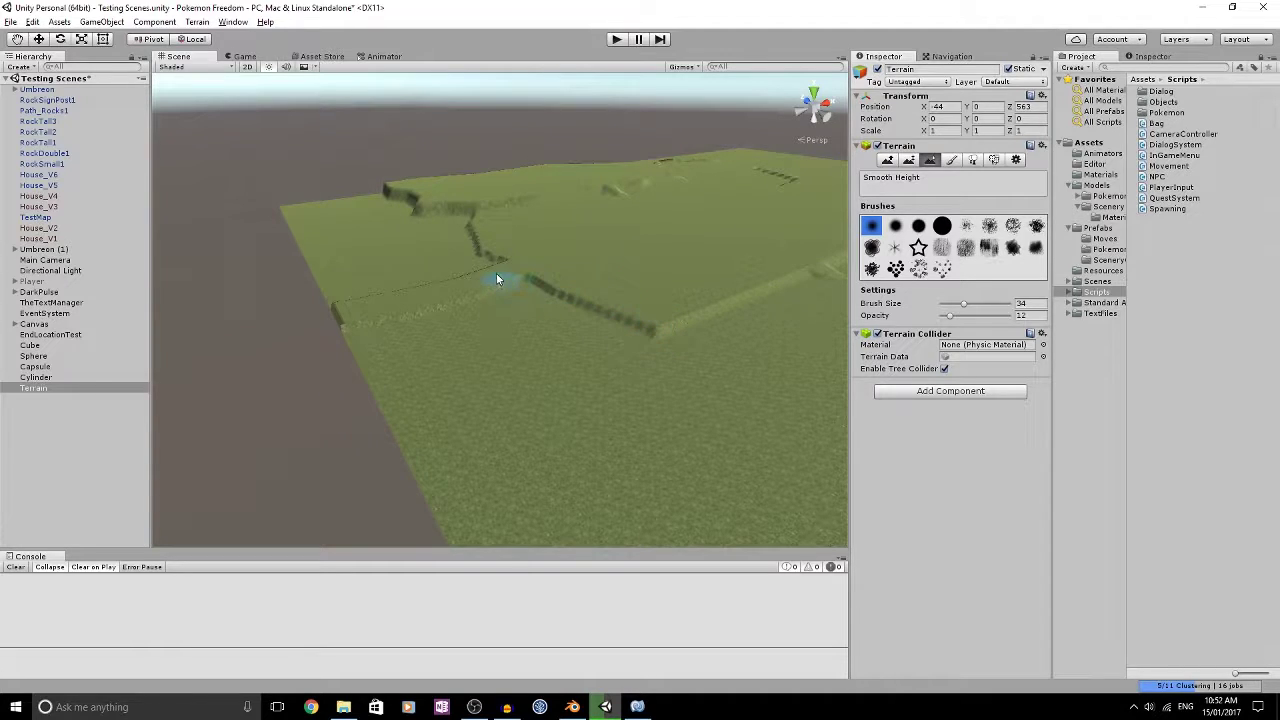
scroll(500, 324, "down", 8)
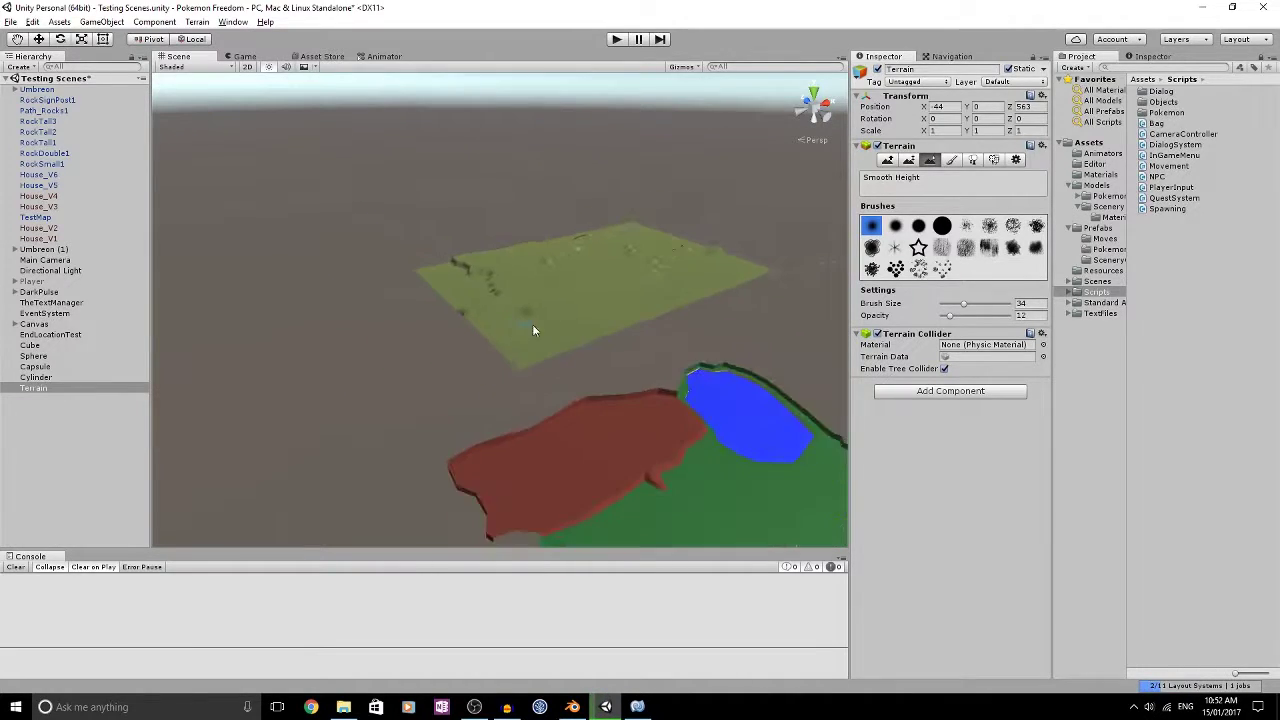
left_click_drag(532, 324, 386, 349, "alt")
middle_click_drag(386, 349, 600, 187)
scroll(600, 187, "up", 5)
left_click_drag(526, 211, 491, 204, "alt")
left_click_drag(452, 341, 591, 358, "alt")
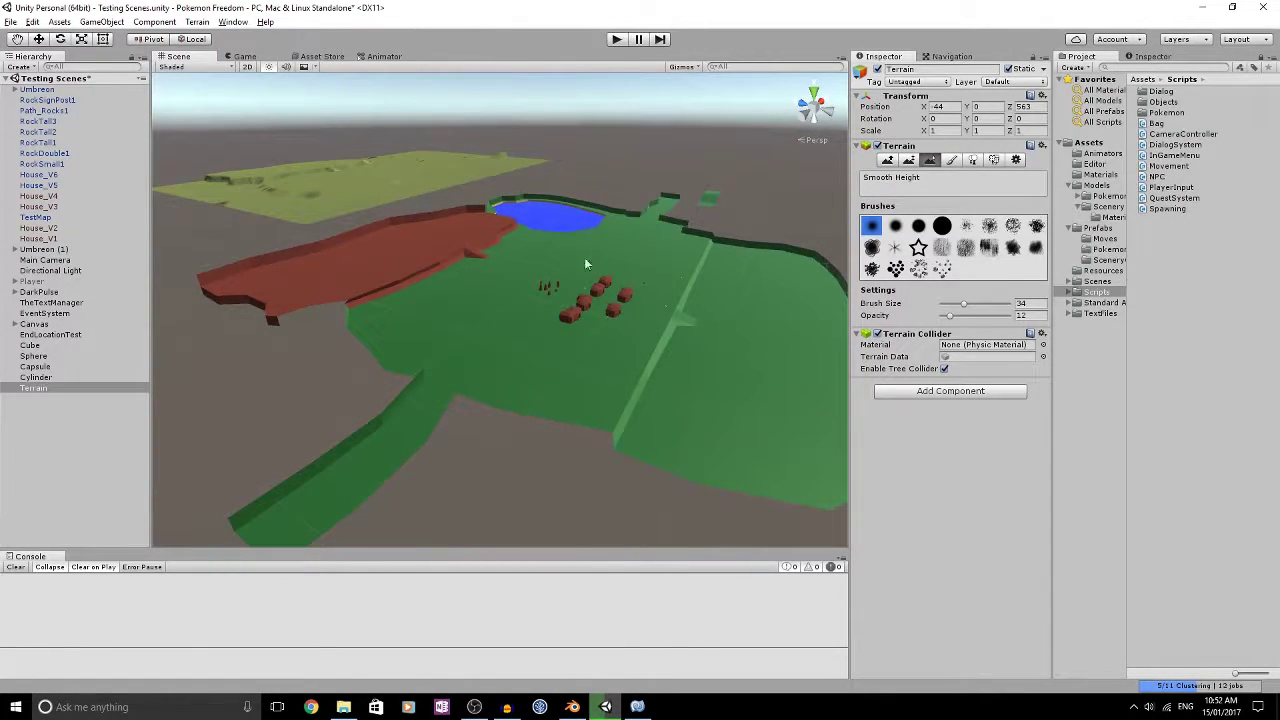
Step: Inspect the TestMap mesh and remove the generated terrain from the scene
left_click(418, 268)
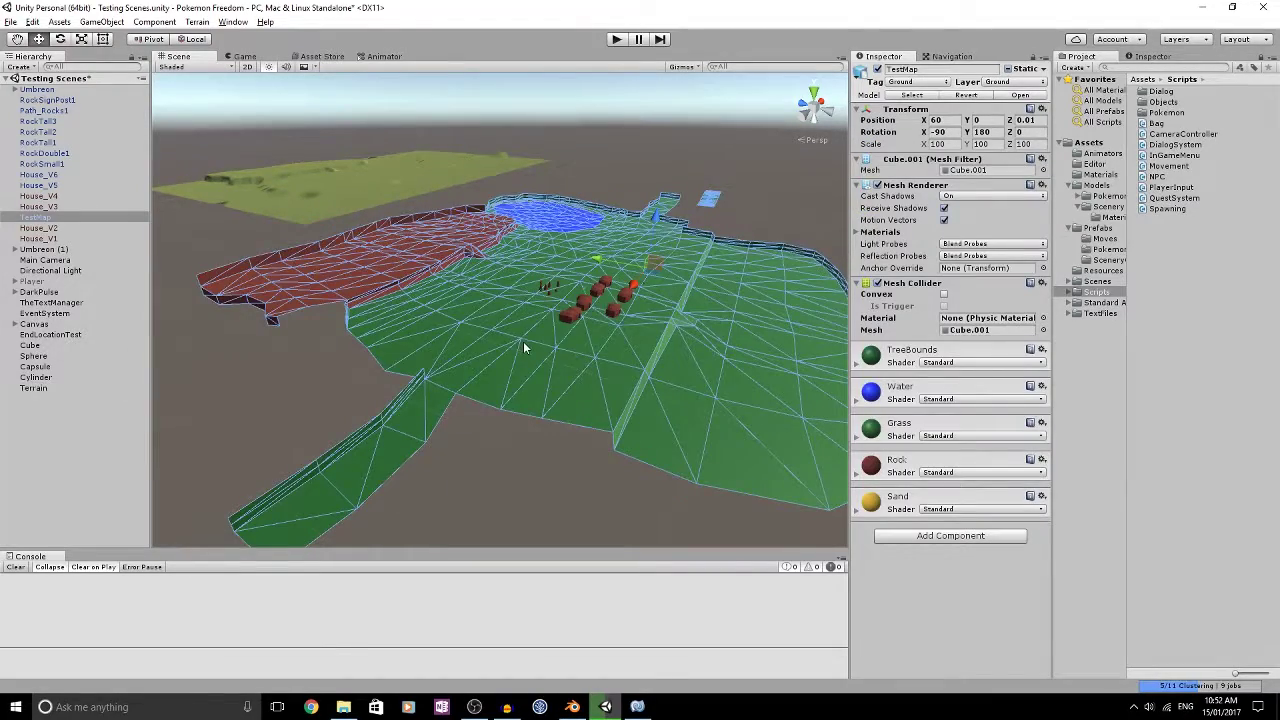
scroll(523, 341, "down", 3)
scroll(523, 345, "down", 3)
scroll(560, 325, "up", 8)
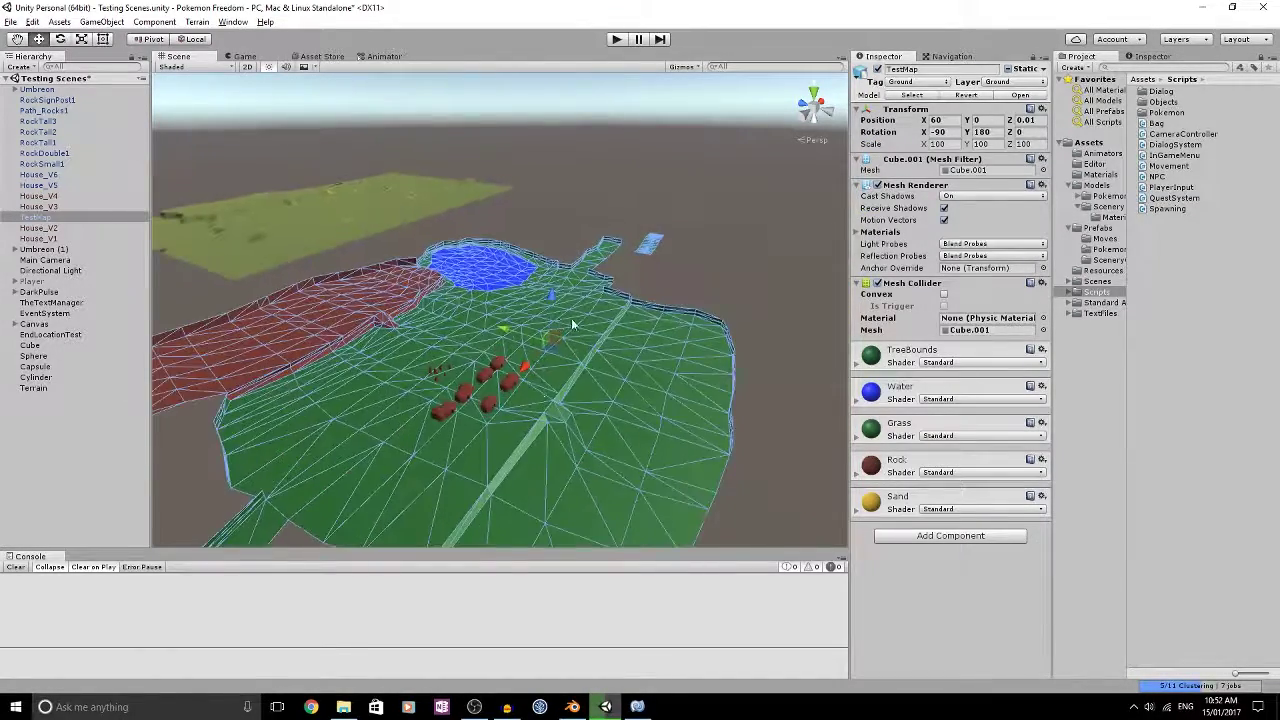
left_click_drag(571, 323, 634, 181, "alt")
left_click(634, 175)
left_click(634, 172)
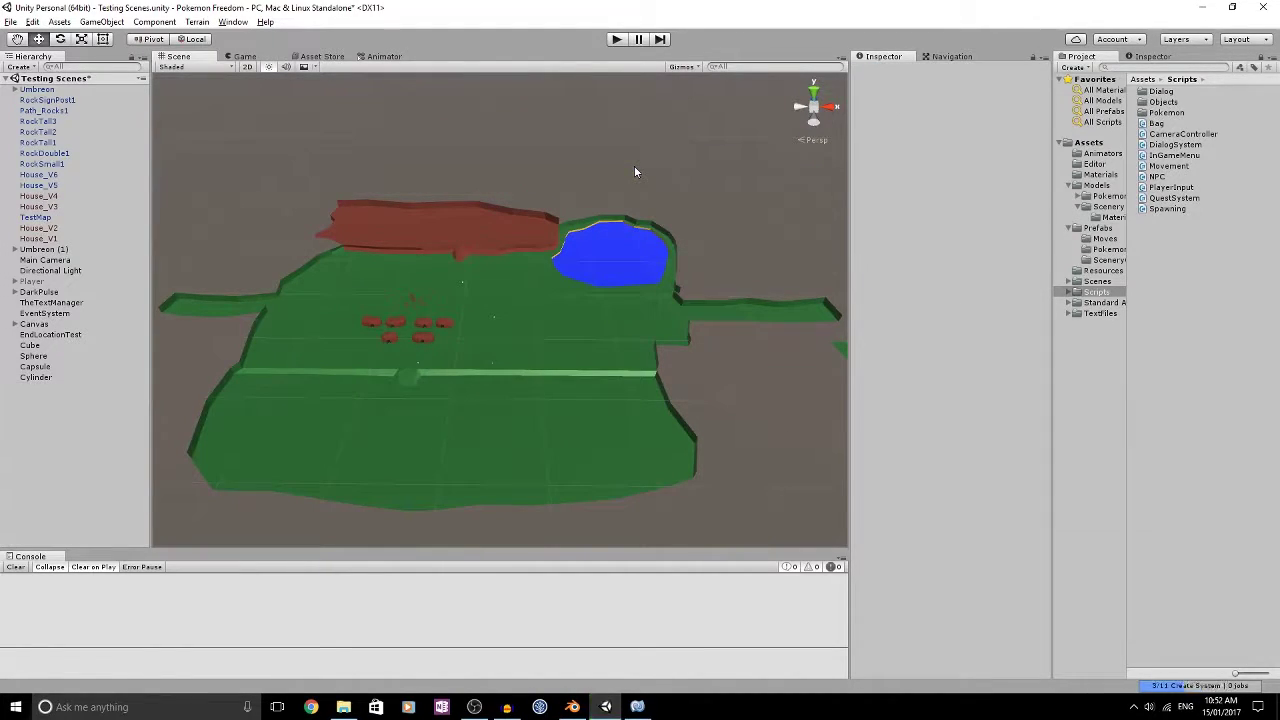
Step: Inspect House_V4 and House_V5 in the village and open the SceneryObjects prefab folder
scroll(536, 321, "up", 6)
middle_click_drag(334, 331, 428, 287)
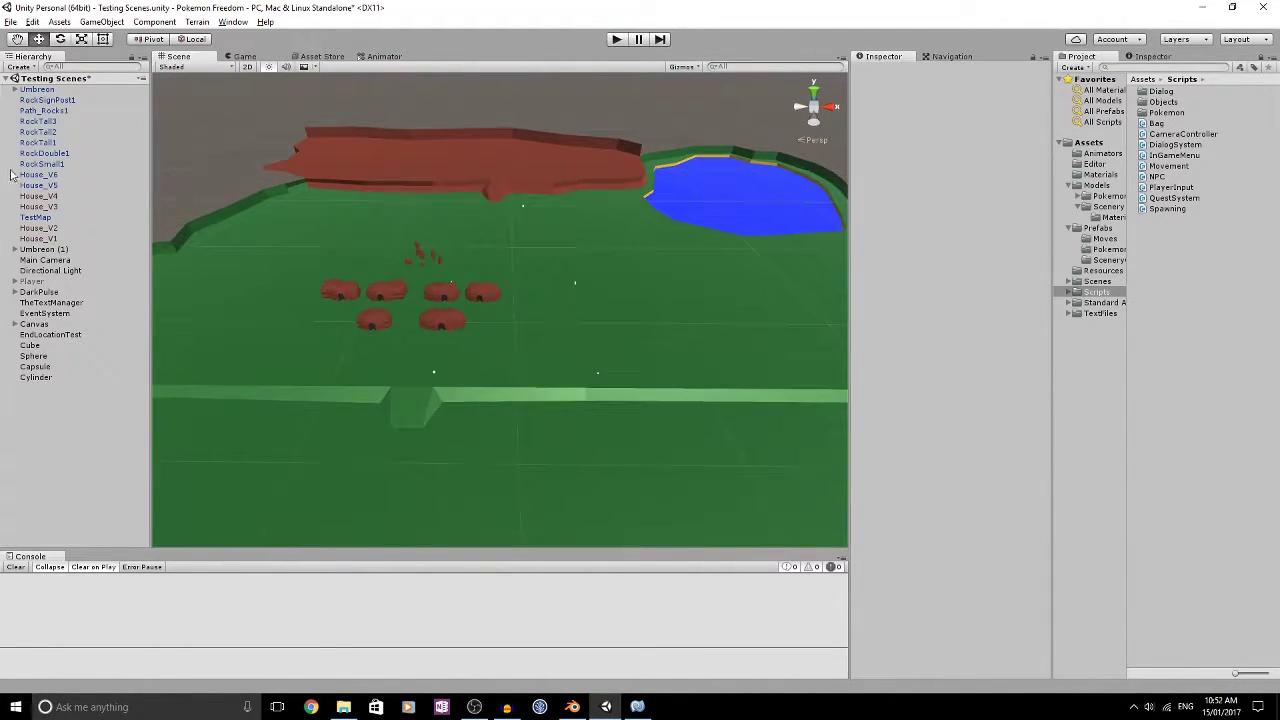
left_click(54, 195)
key("f")
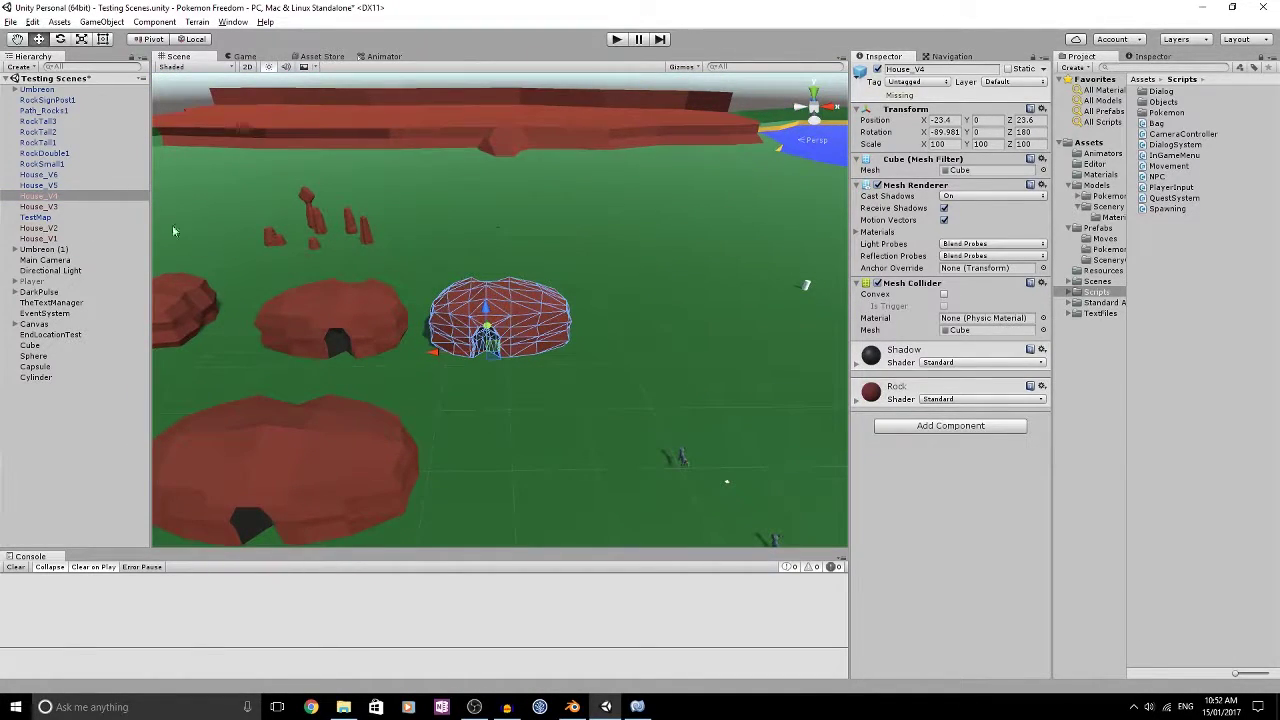
left_click(56, 186)
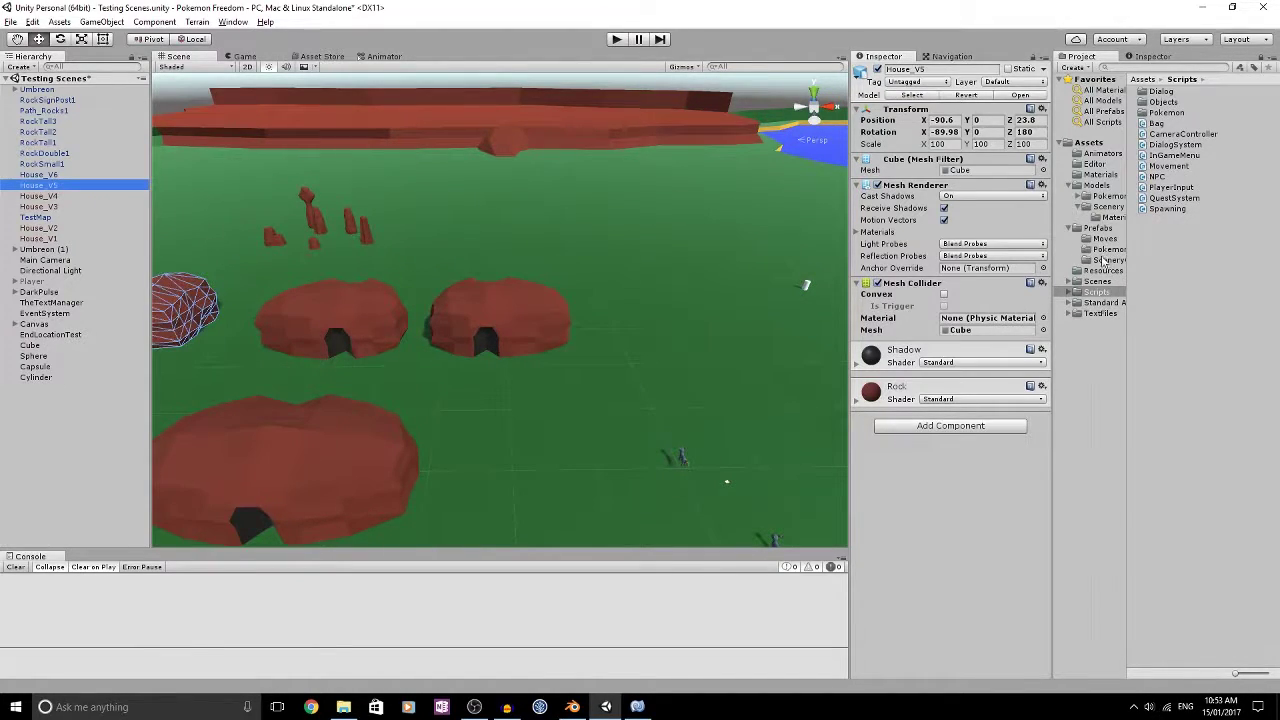
left_click(1107, 261)
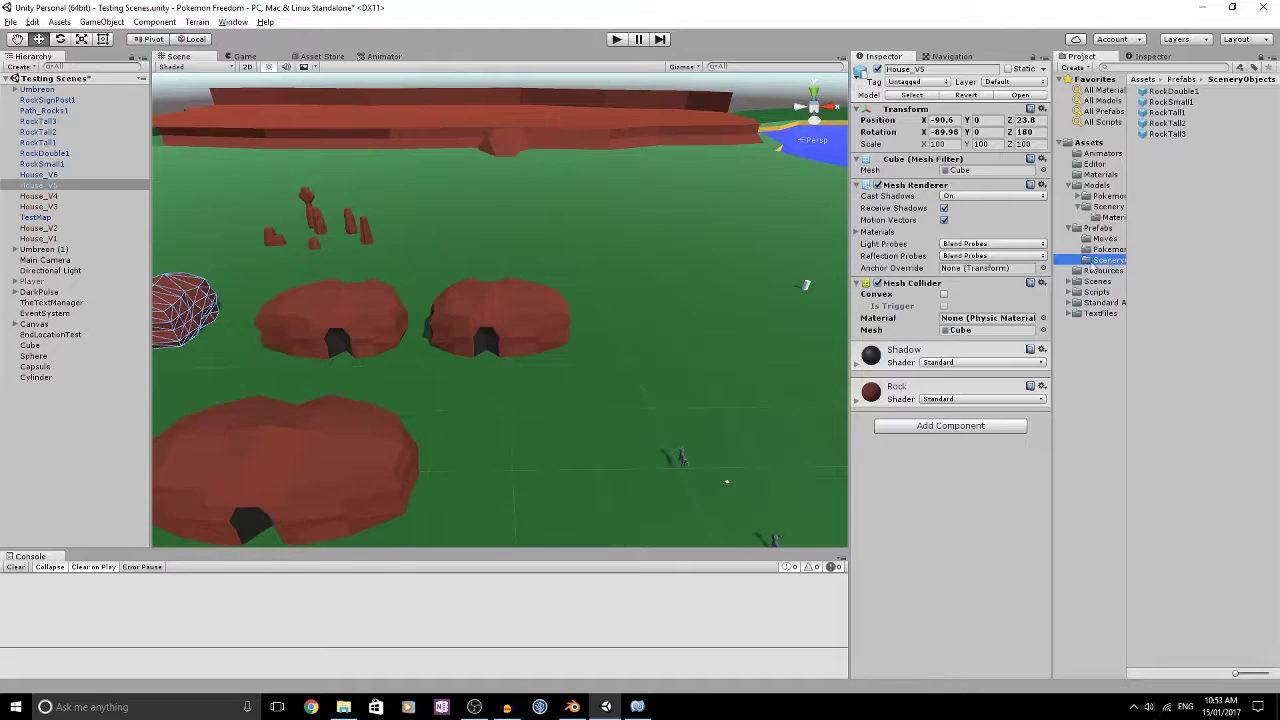
Step: View the row of village houses and inspect House_V4 and House_V6
middle_click_drag(180, 309, 598, 230)
scroll(574, 353, "down", 3)
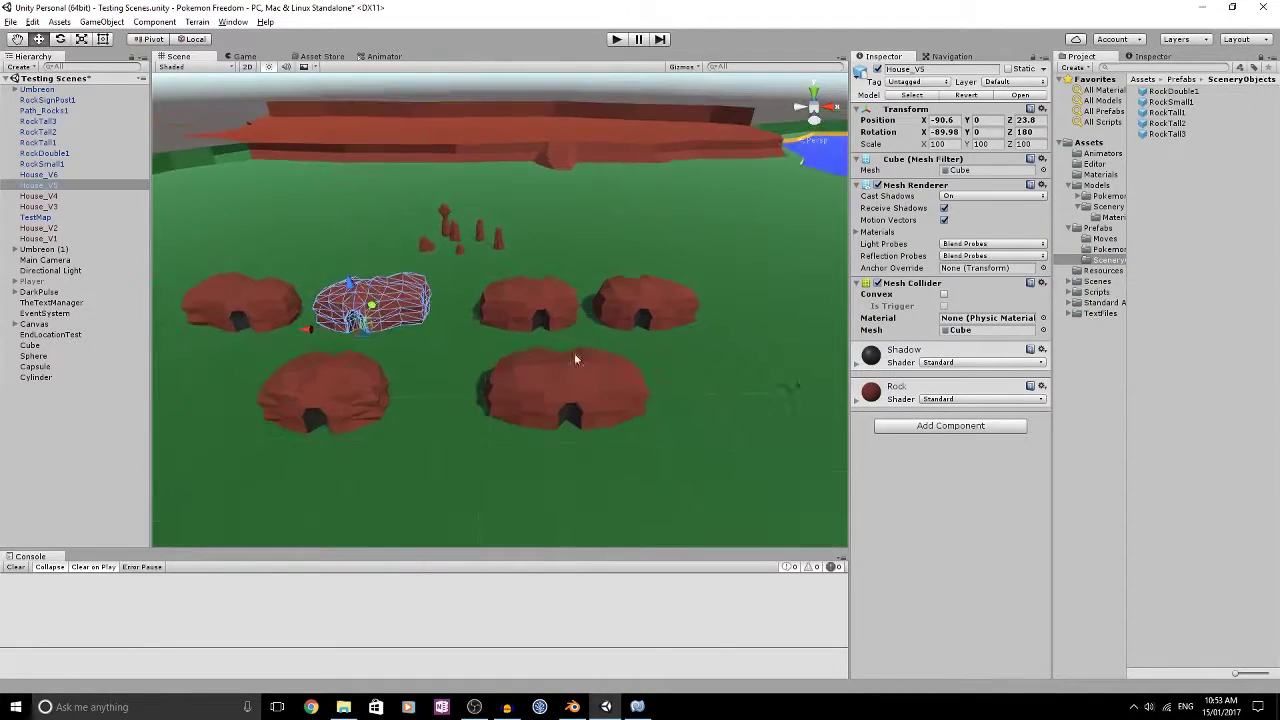
middle_click_drag(550, 352, 573, 329)
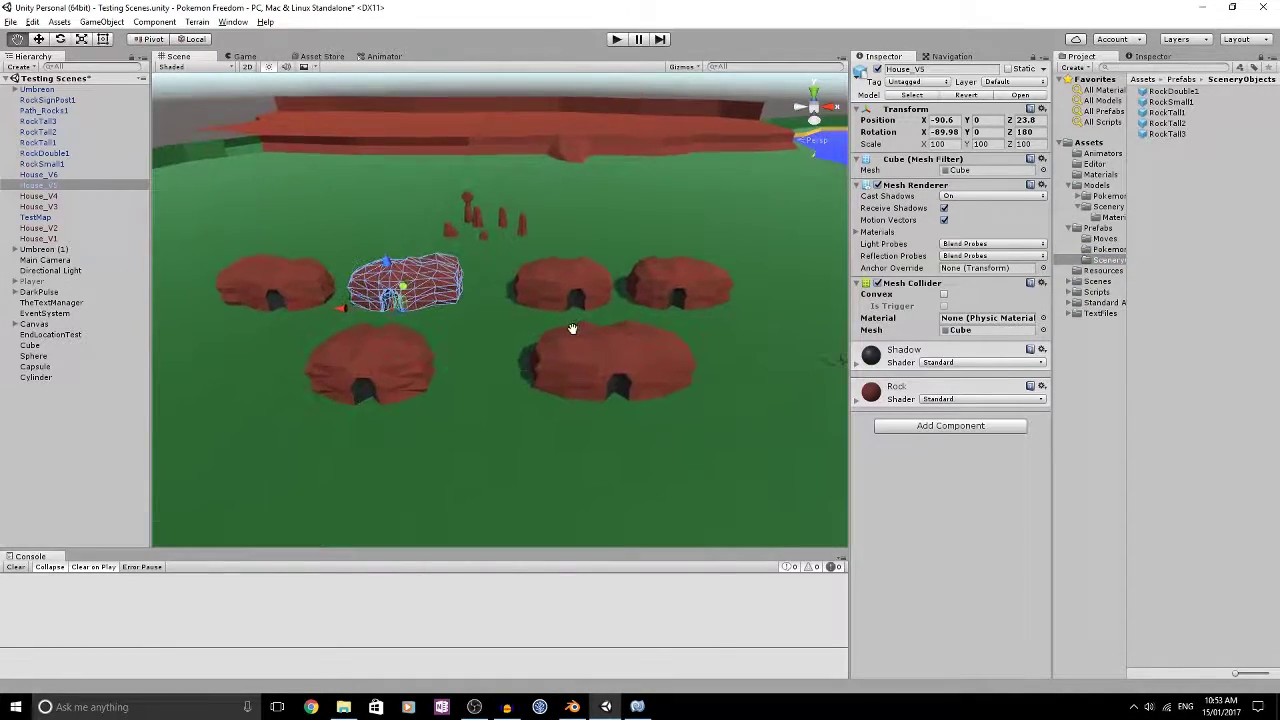
left_click(79, 196)
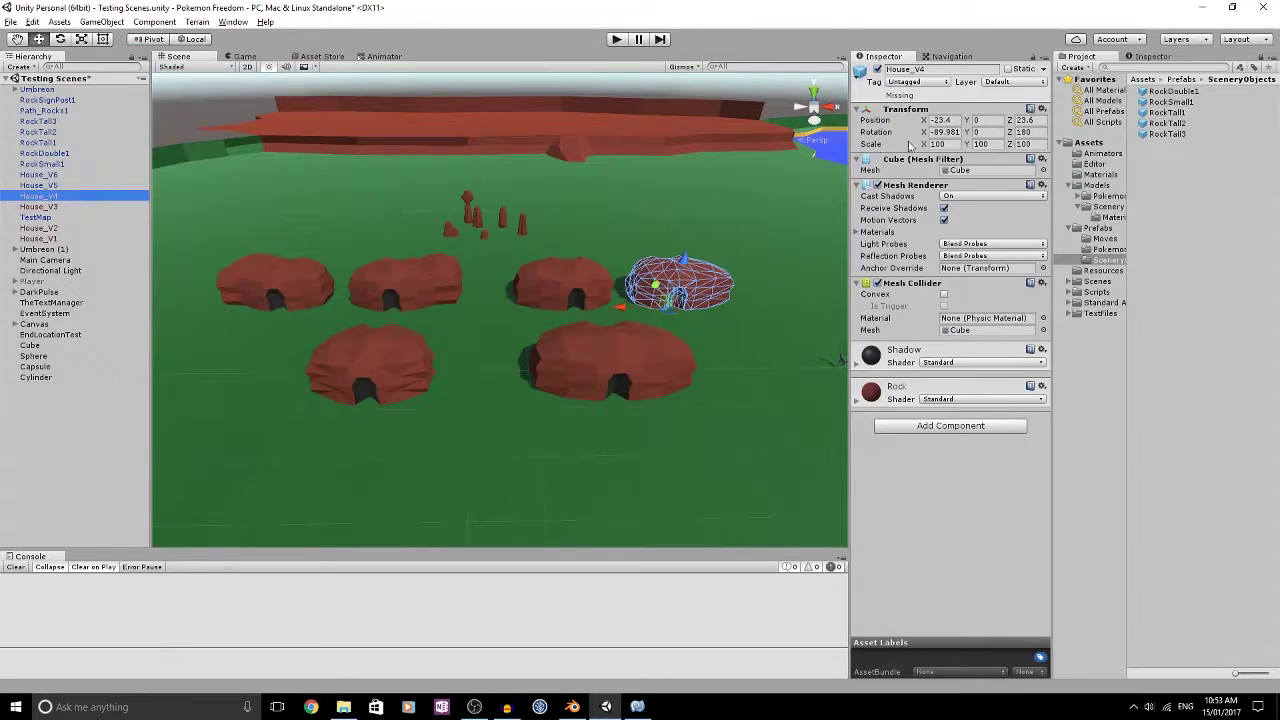
left_click(60, 175)
key("f")
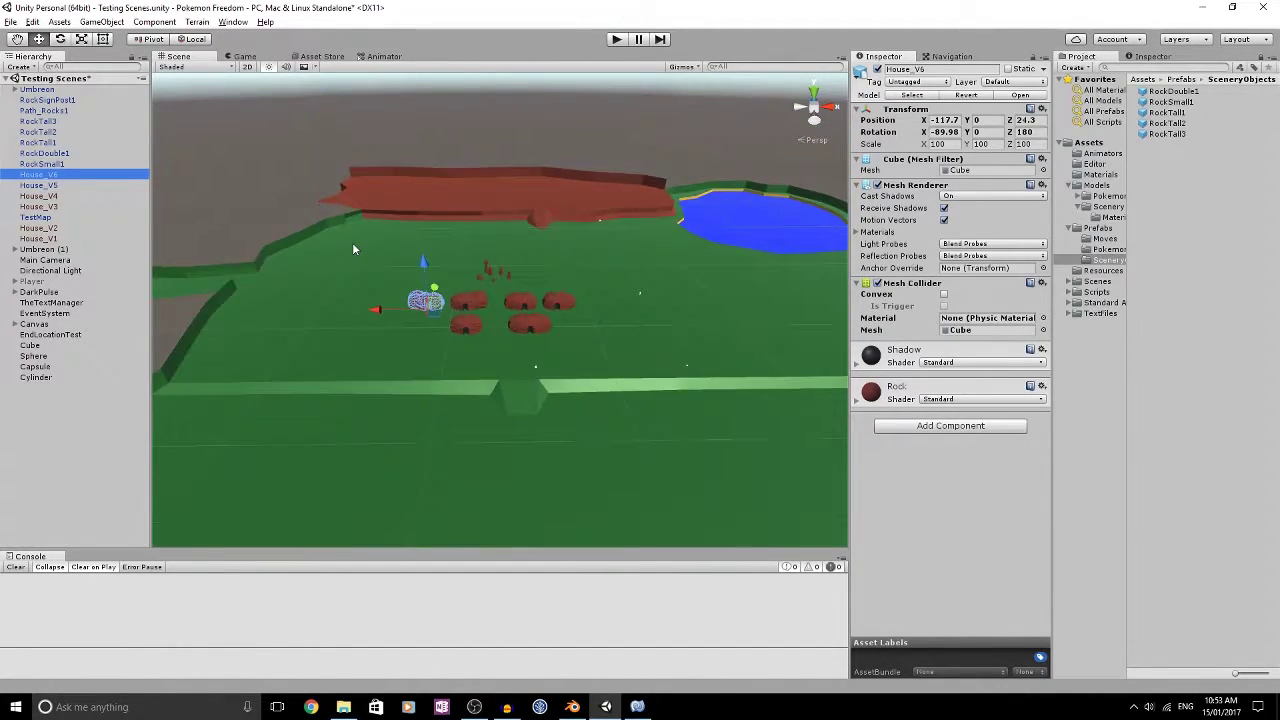
Step: Clear the selection and look over the six houses and the rock scenery behind them up close
left_click_drag(352, 244, 594, 240, "alt")
left_click(648, 164)
left_click_drag(696, 221, 575, 299, "alt")
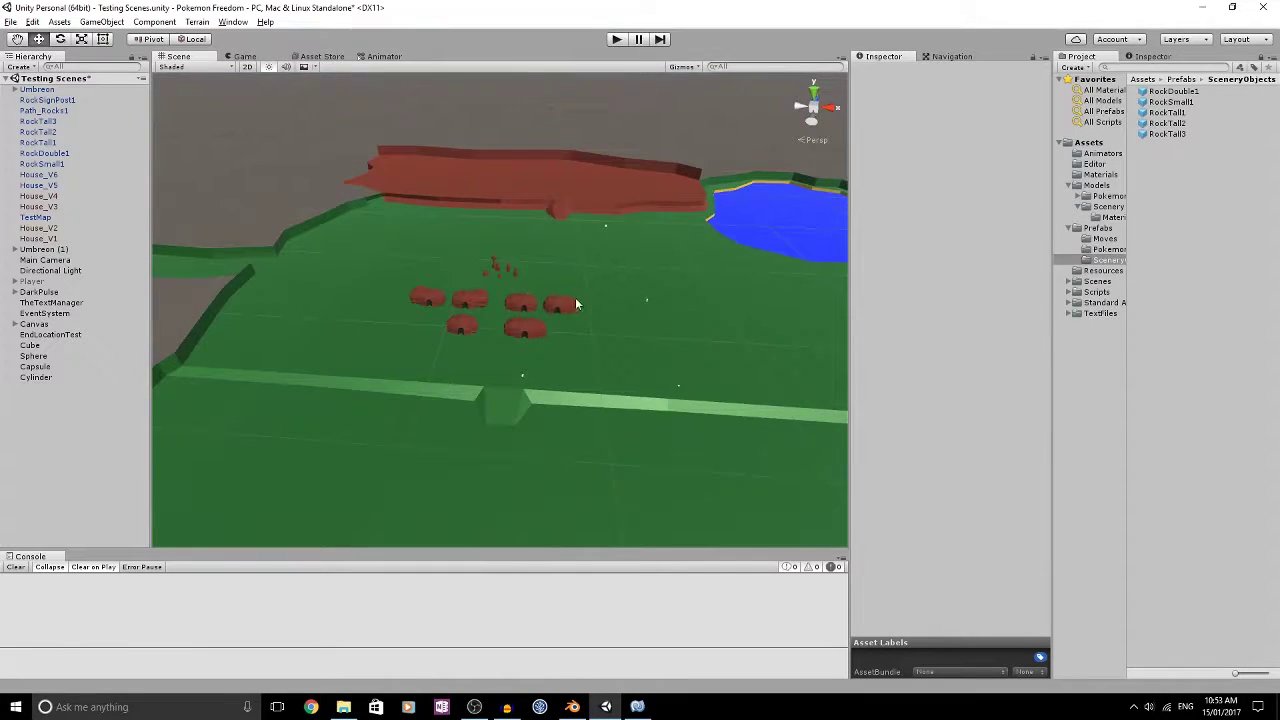
scroll(575, 300, "up", 7)
left_click_drag(307, 319, 543, 286, "alt")
scroll(532, 327, "up", 3)
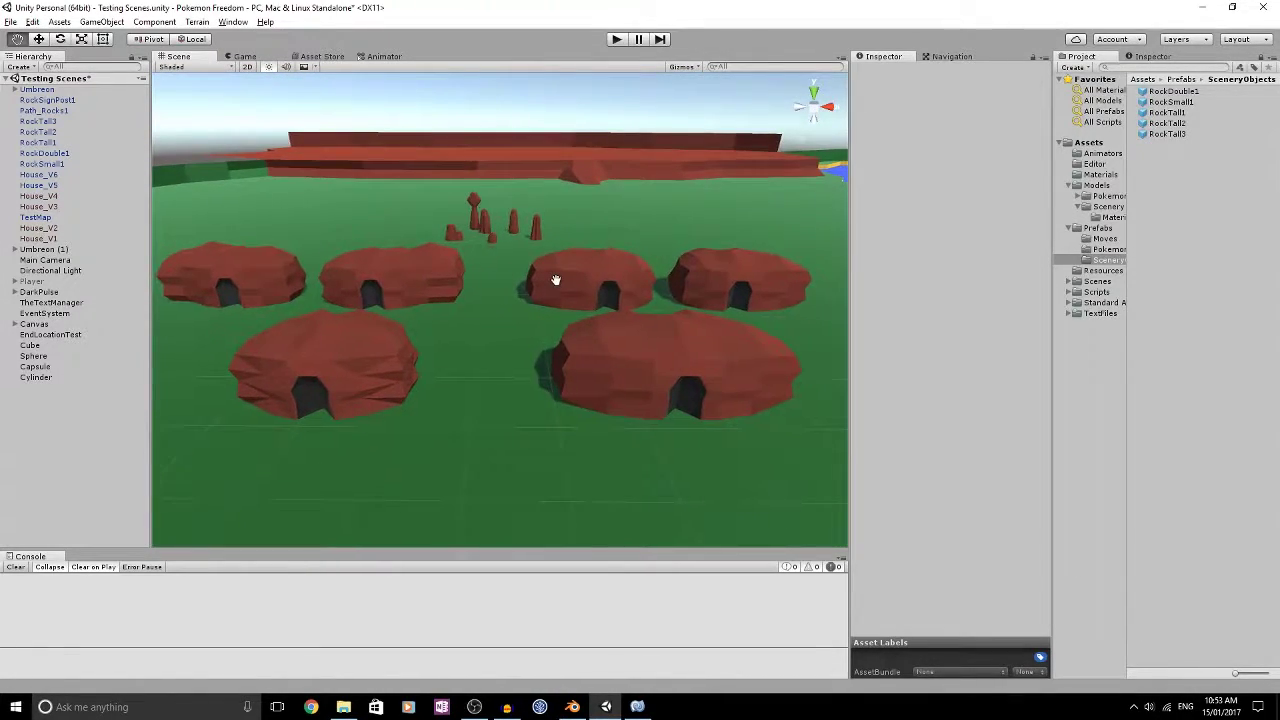
middle_click_drag(556, 280, 559, 282)
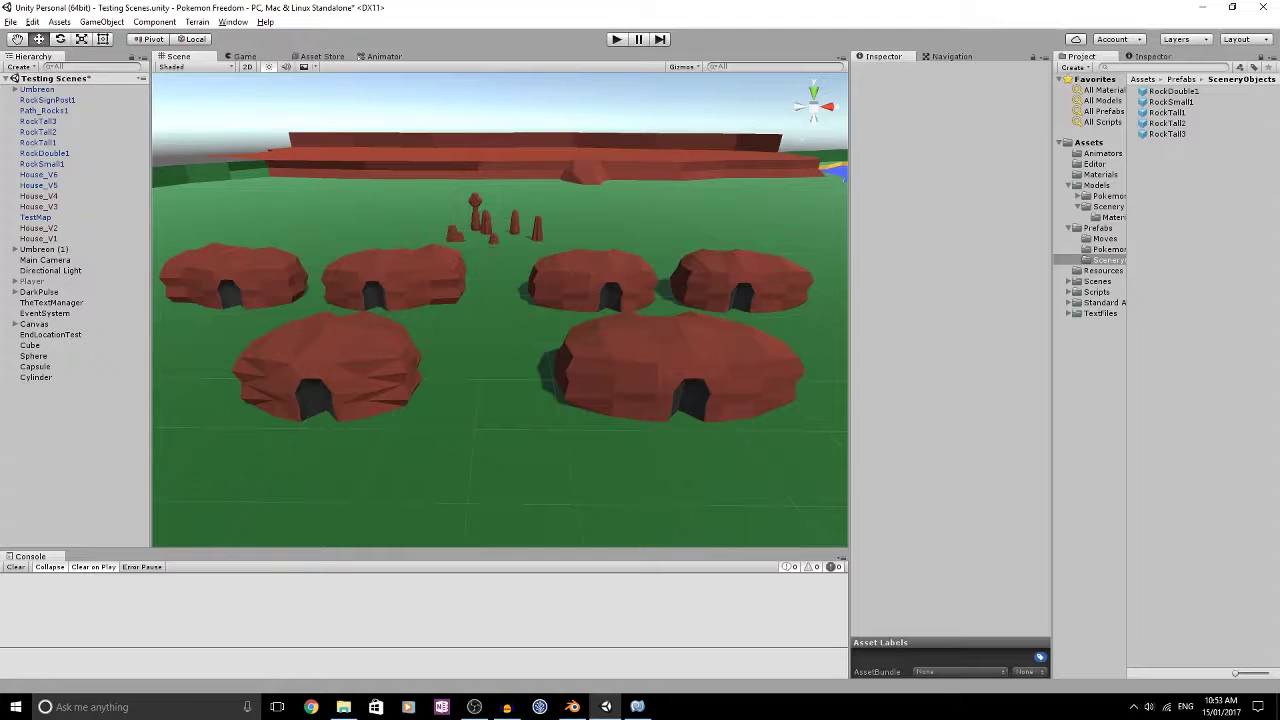